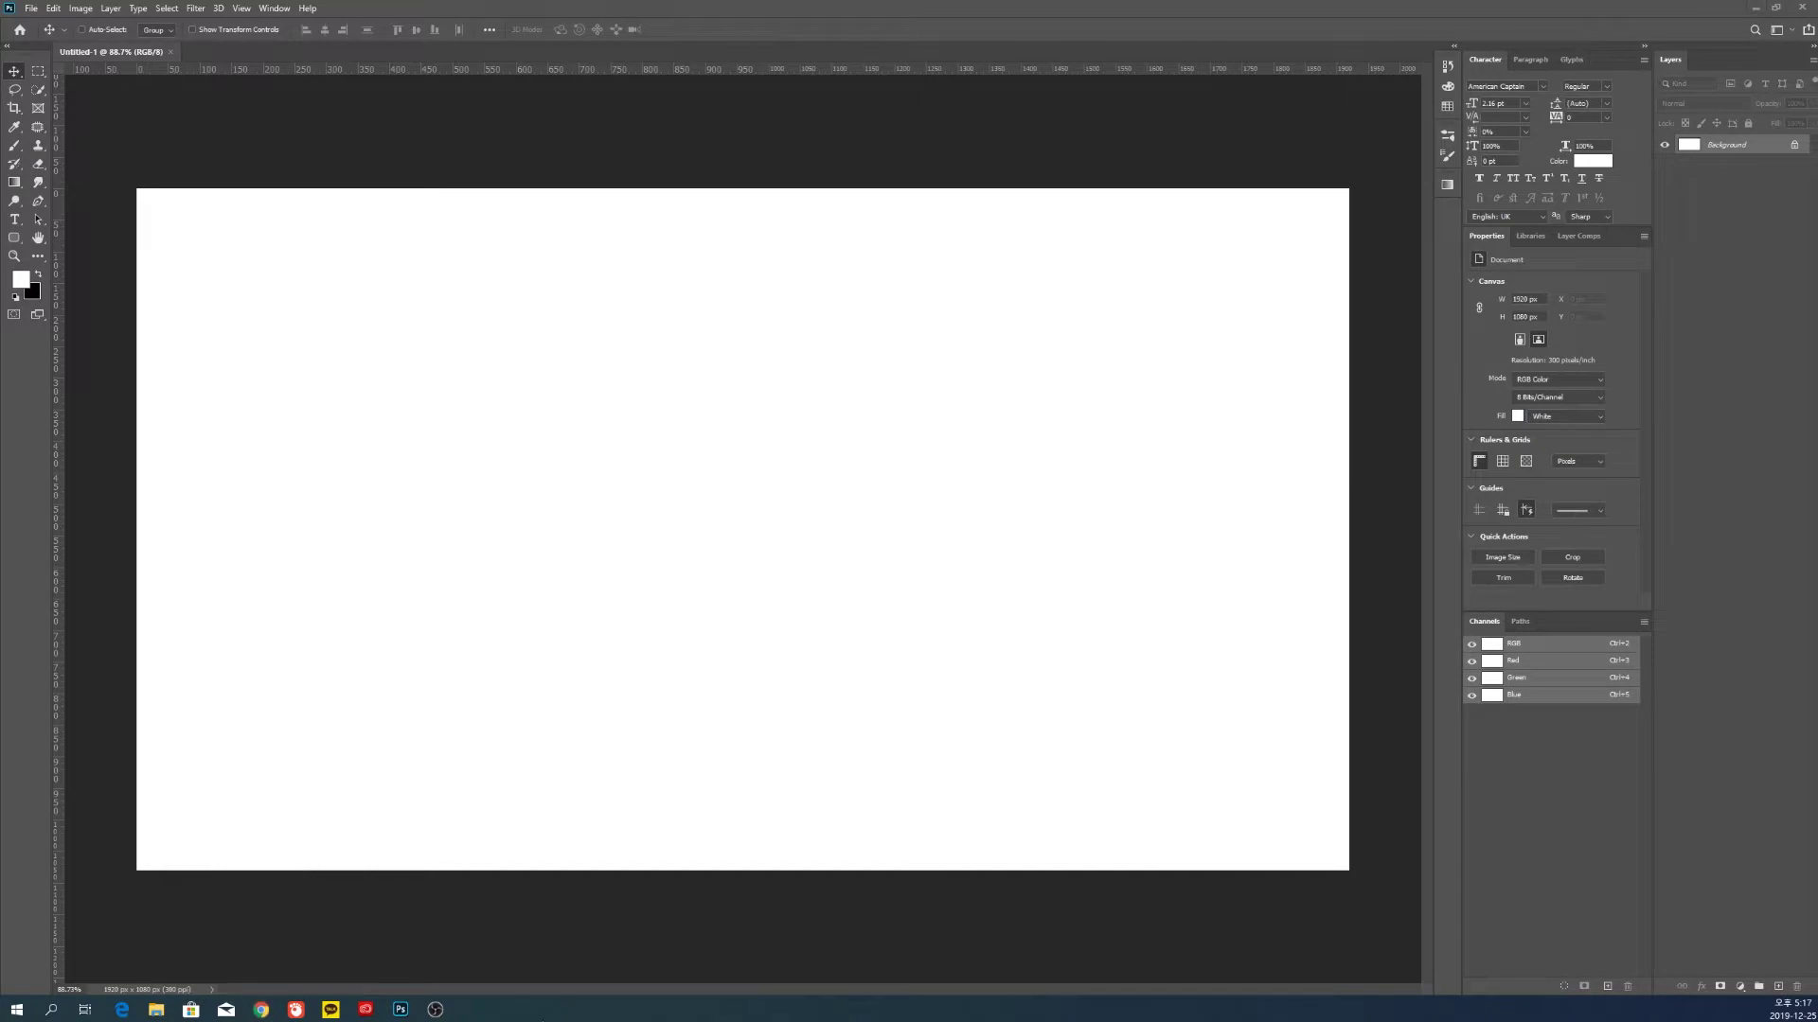
Switch to the Chrome browser and look through several pages of Pixabay river photos for a suitable lake landscape
click(262, 1010)
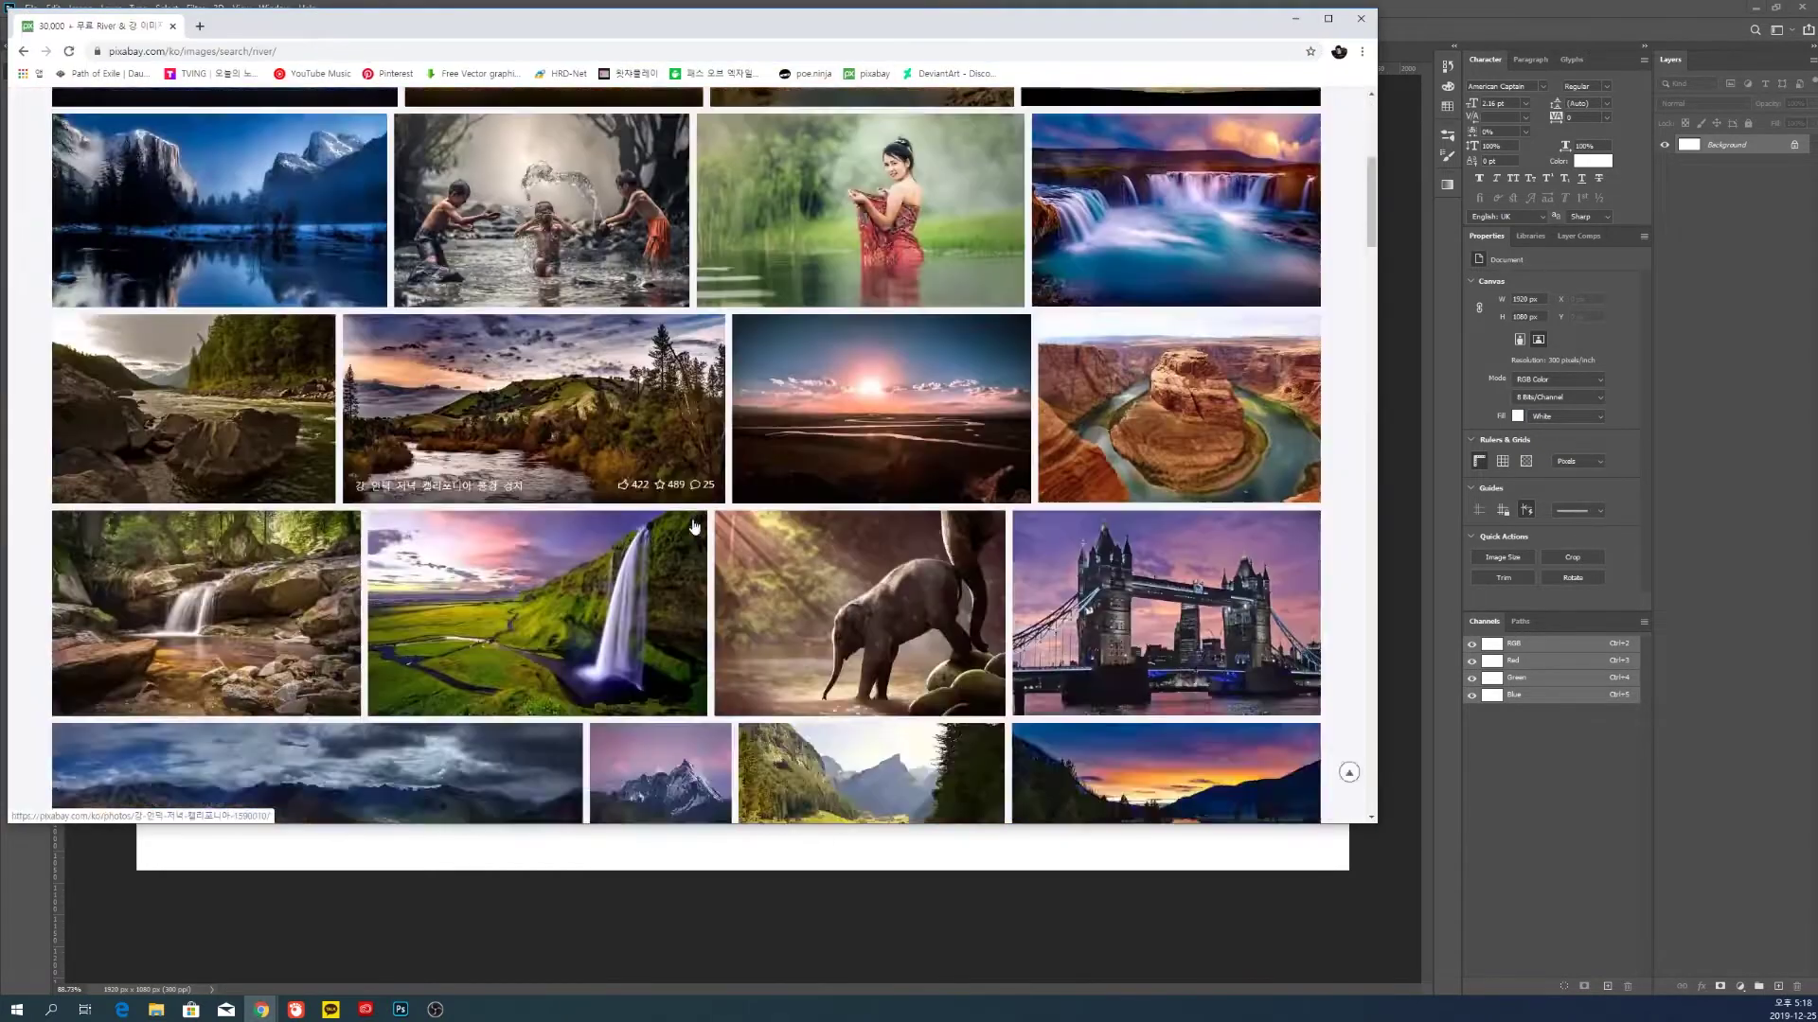
scroll(675, 518, down, 5)
scroll(674, 519, down, 20)
click(684, 644)
scroll(683, 644, down, 20)
click(692, 644)
scroll(691, 644, down, 20)
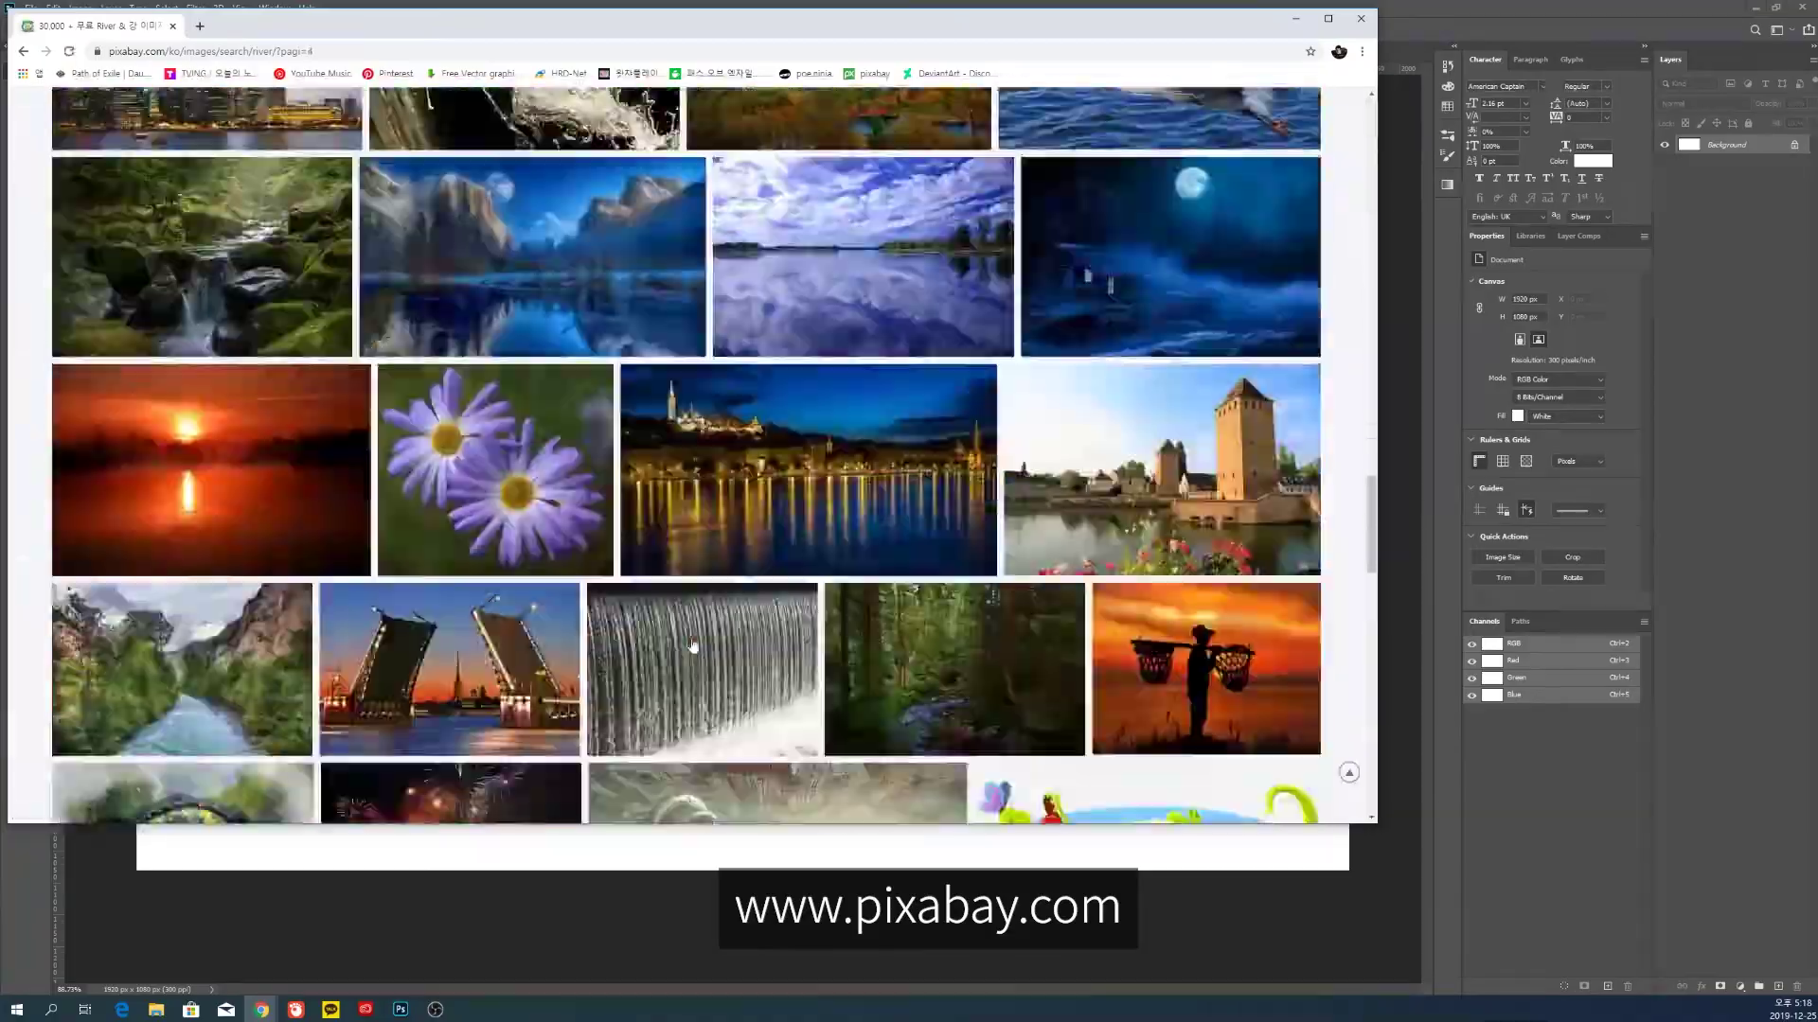
scroll(692, 644, down, 19)
click(694, 644)
scroll(704, 648, down, 20)
click(707, 647)
scroll(706, 646, down, 15)
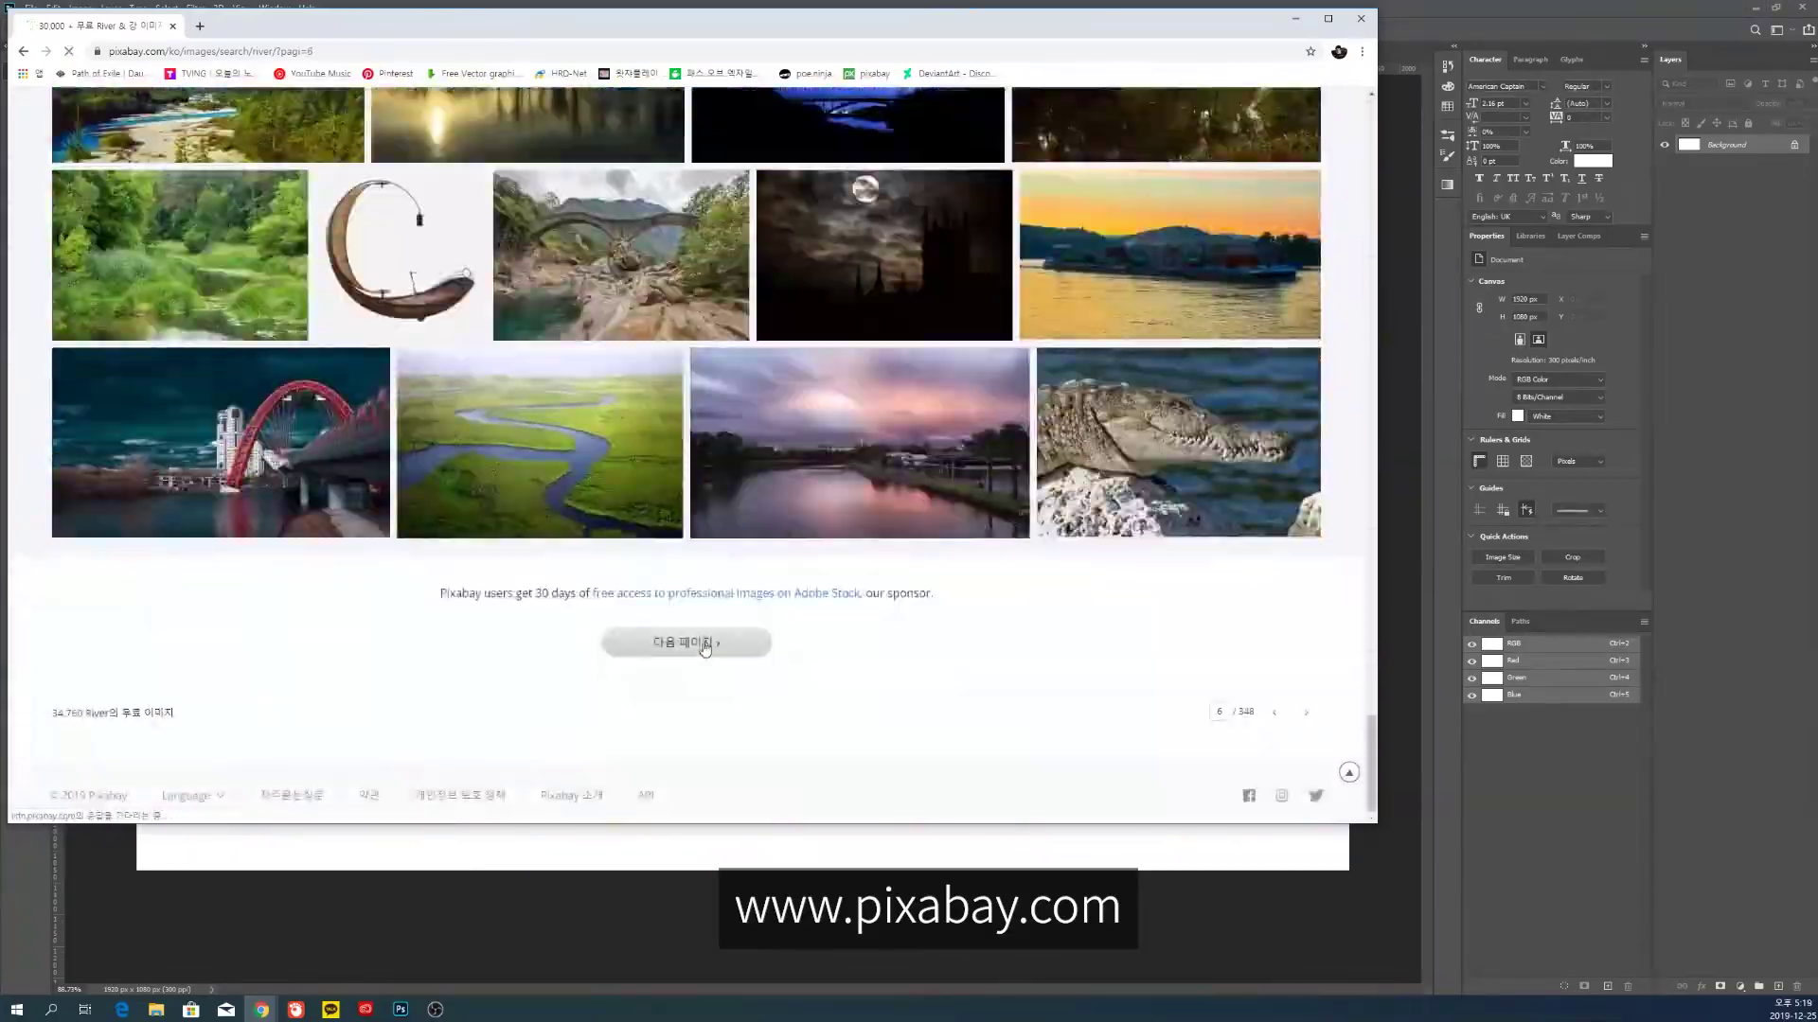
click(706, 644)
Download the Pixabay photo of the blue lake with forested hills at its largest size
click(256, 26)
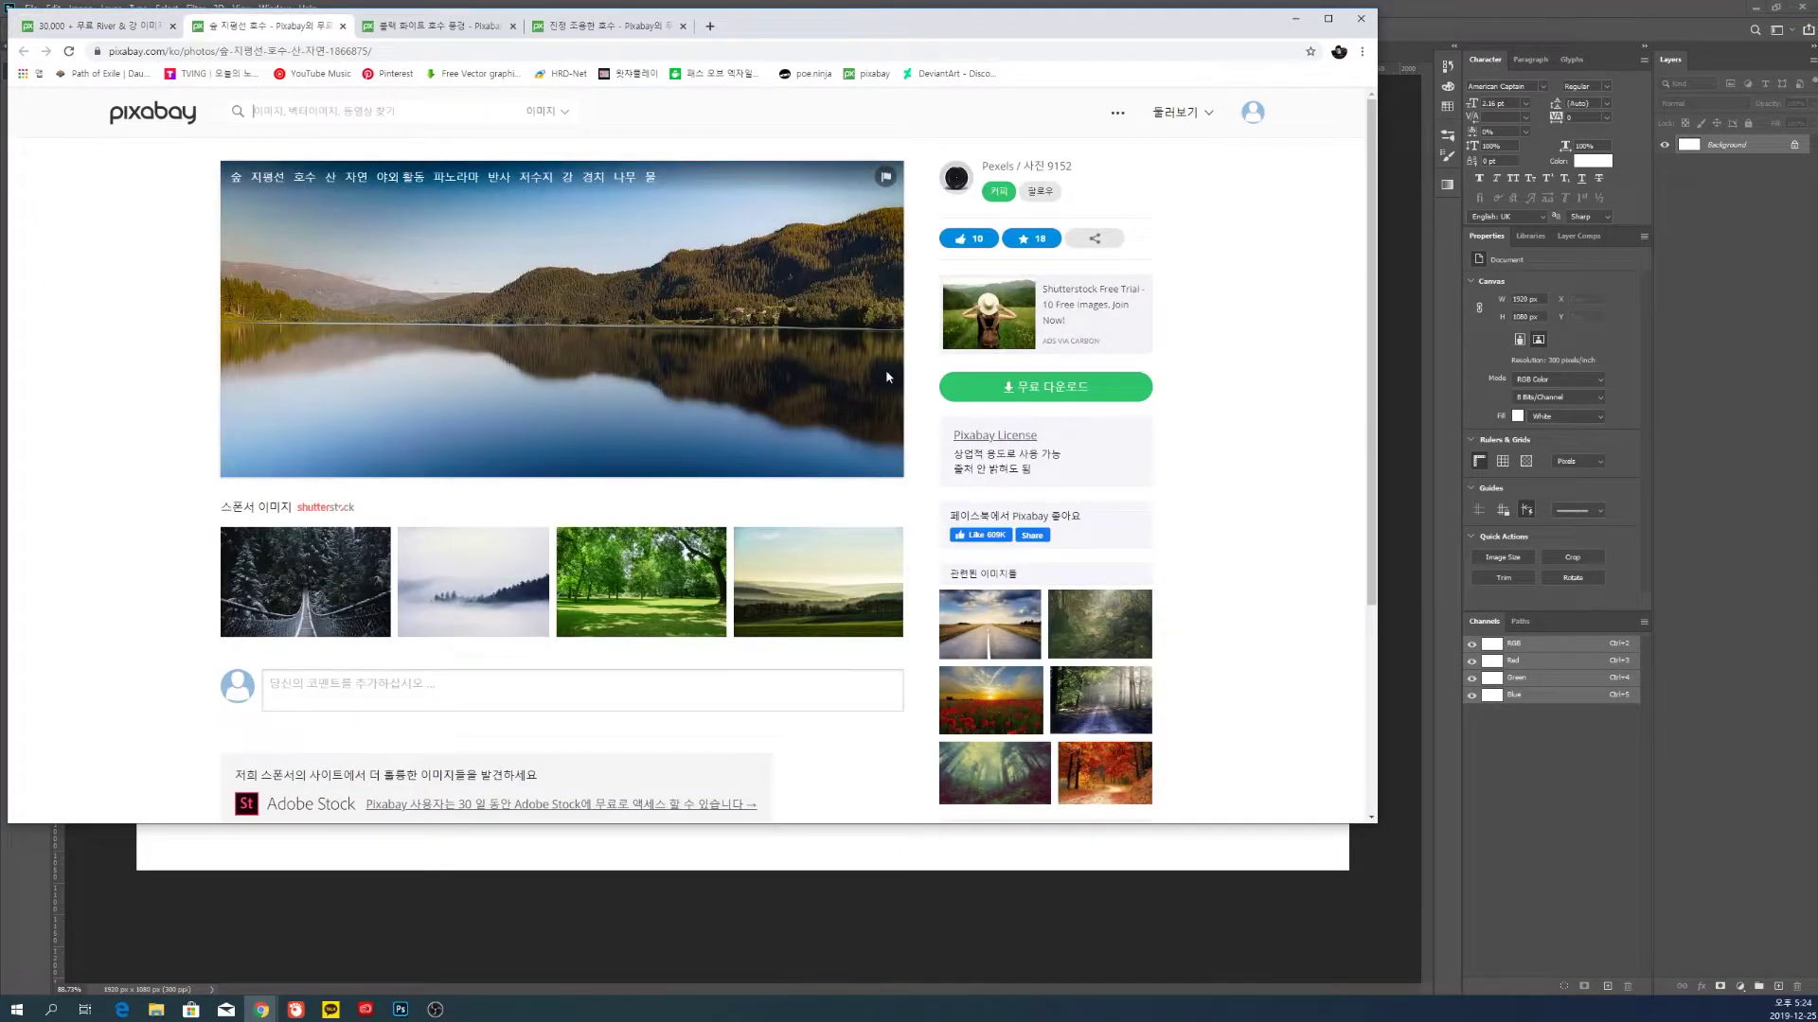
click(998, 400)
click(975, 500)
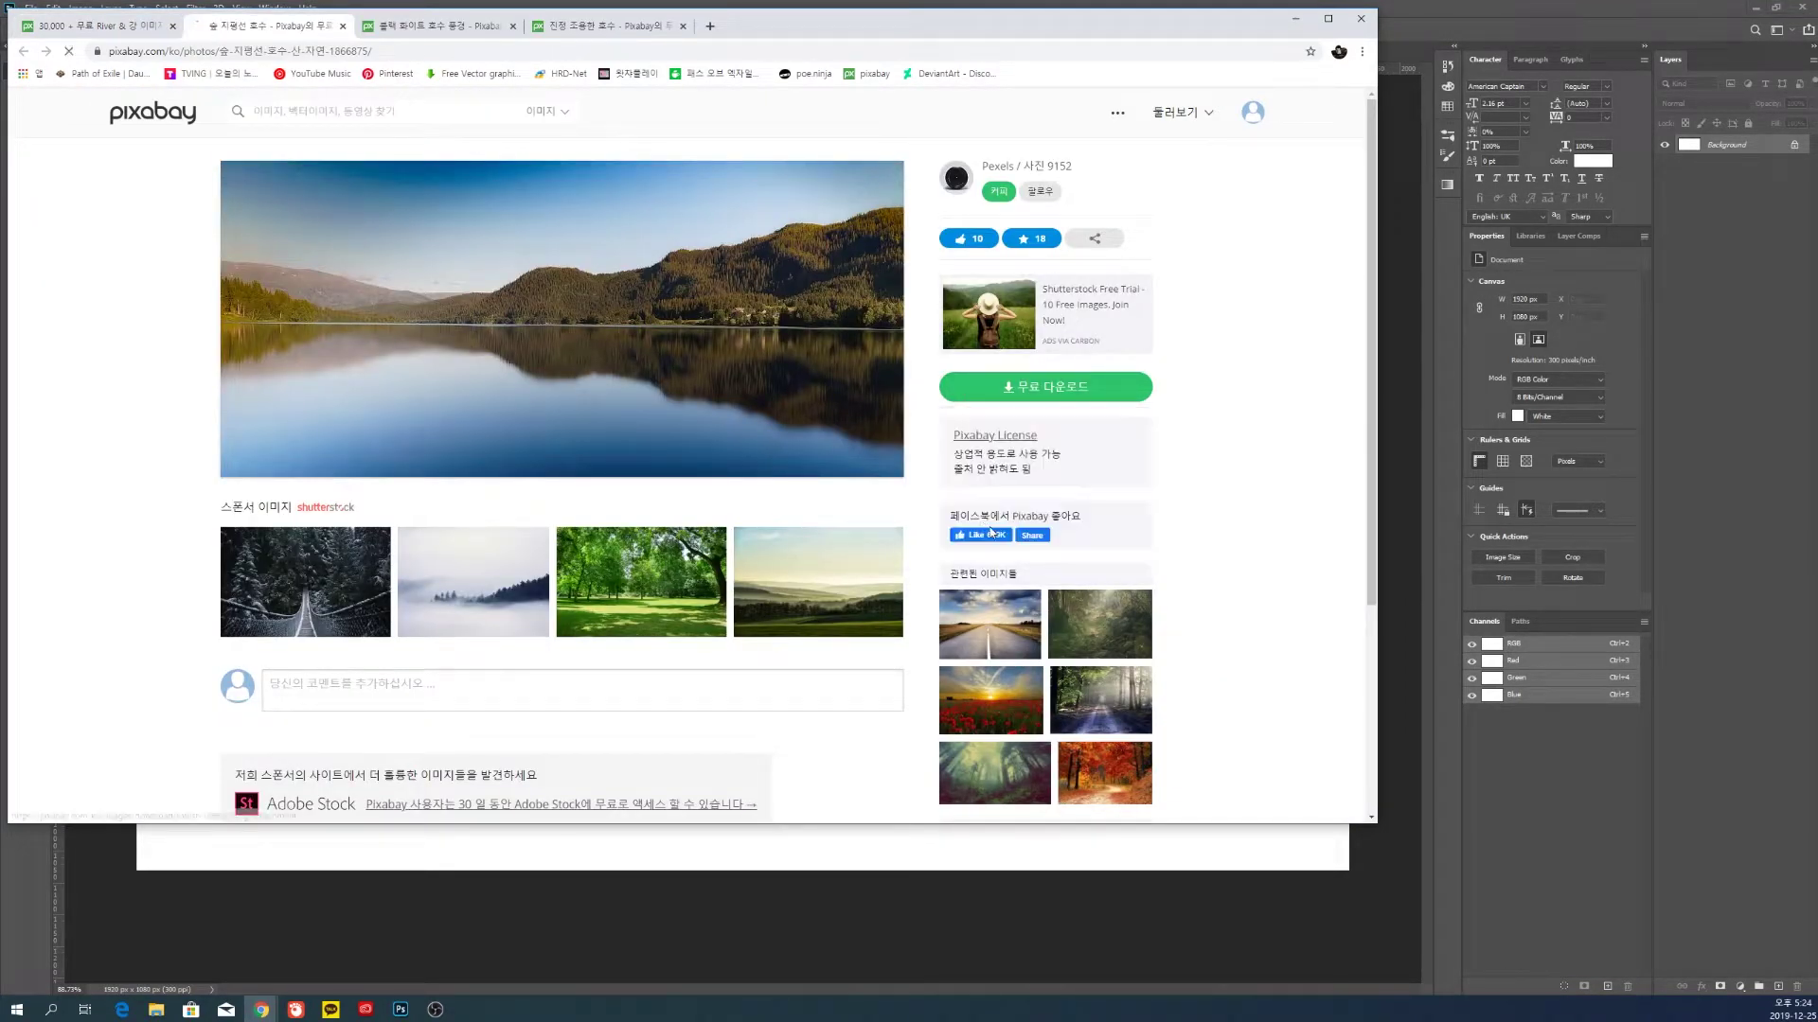
click(992, 530)
click(888, 180)
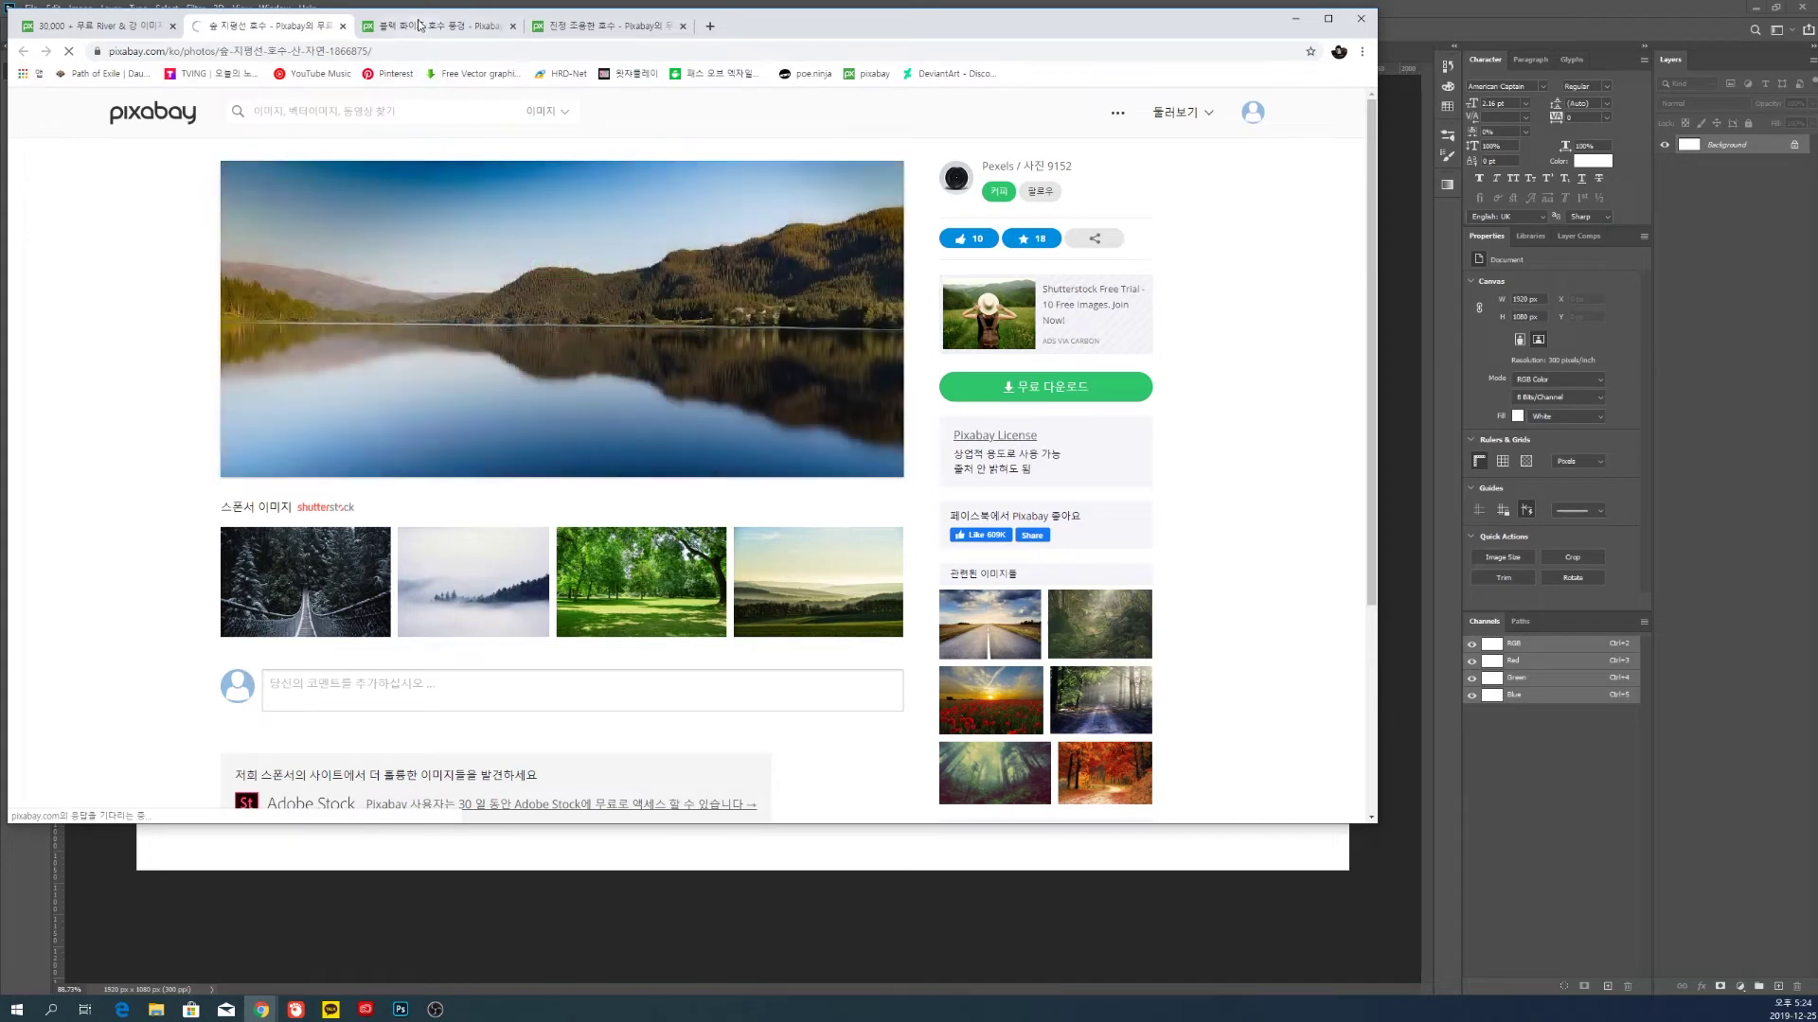
Download the black-and-white photo of a tree in a lake at 4496×3000
key(ctrl+Tab)
click(982, 398)
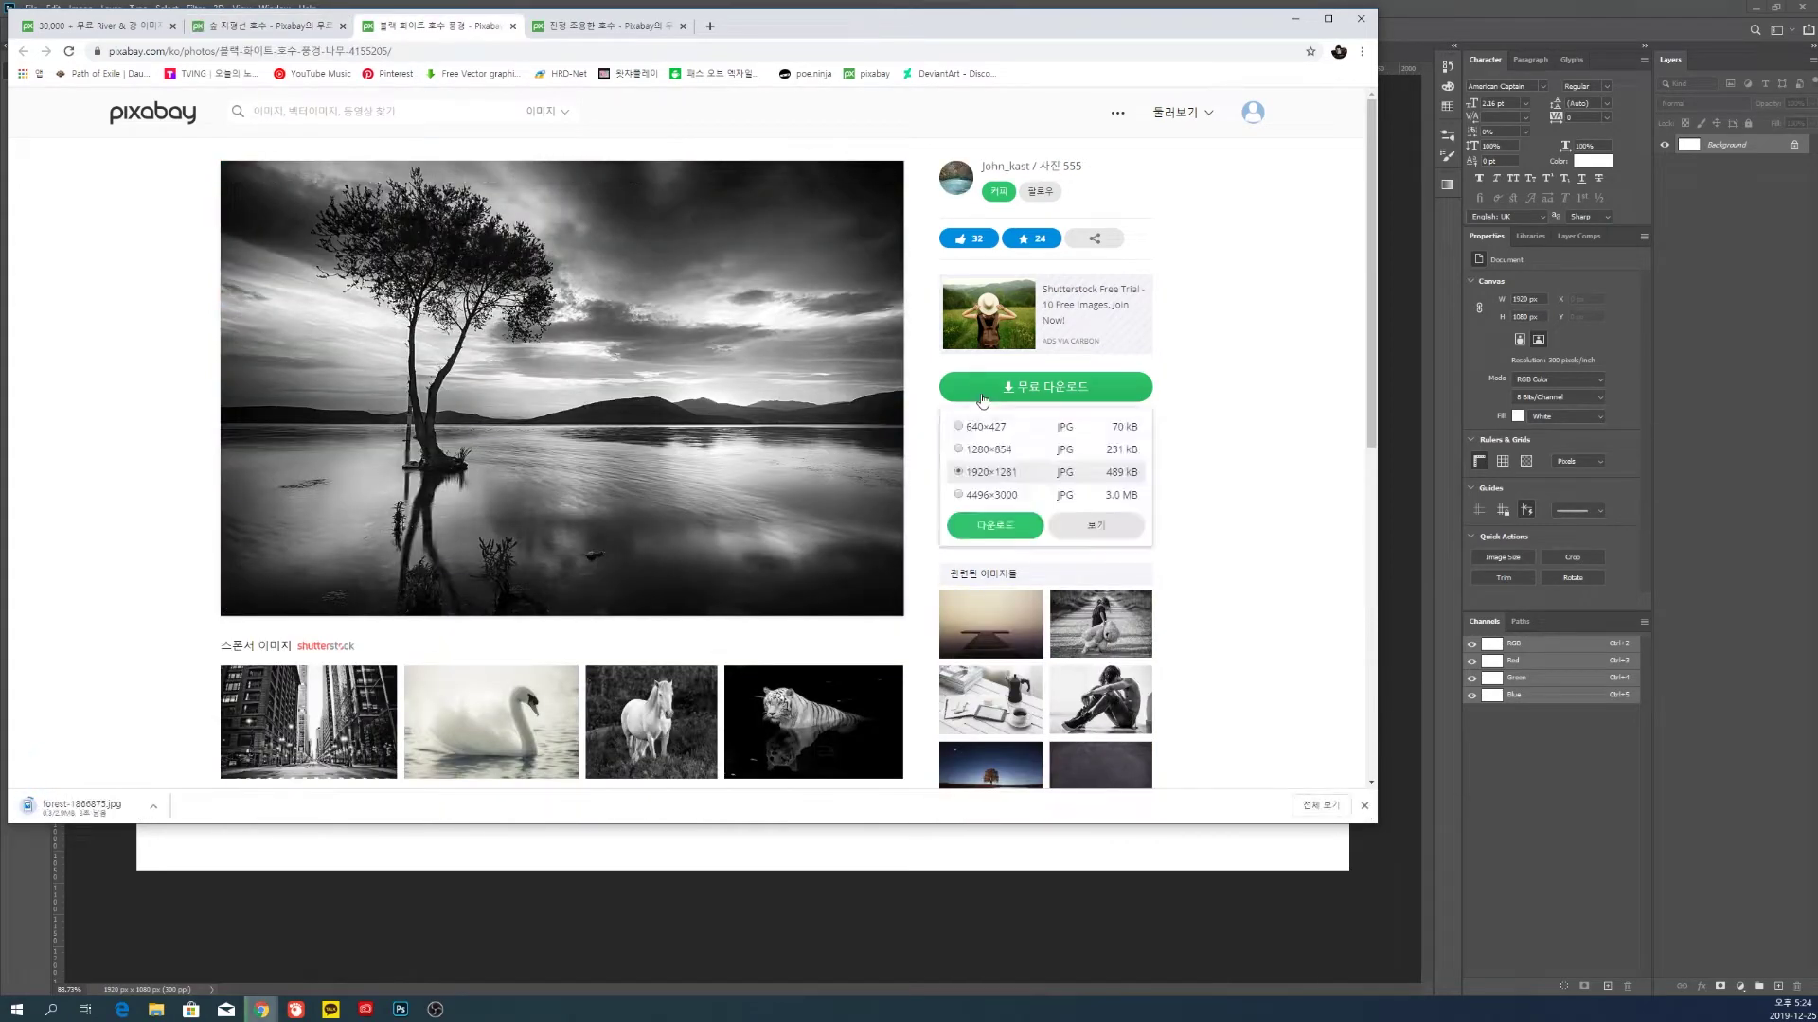
click(977, 492)
click(994, 525)
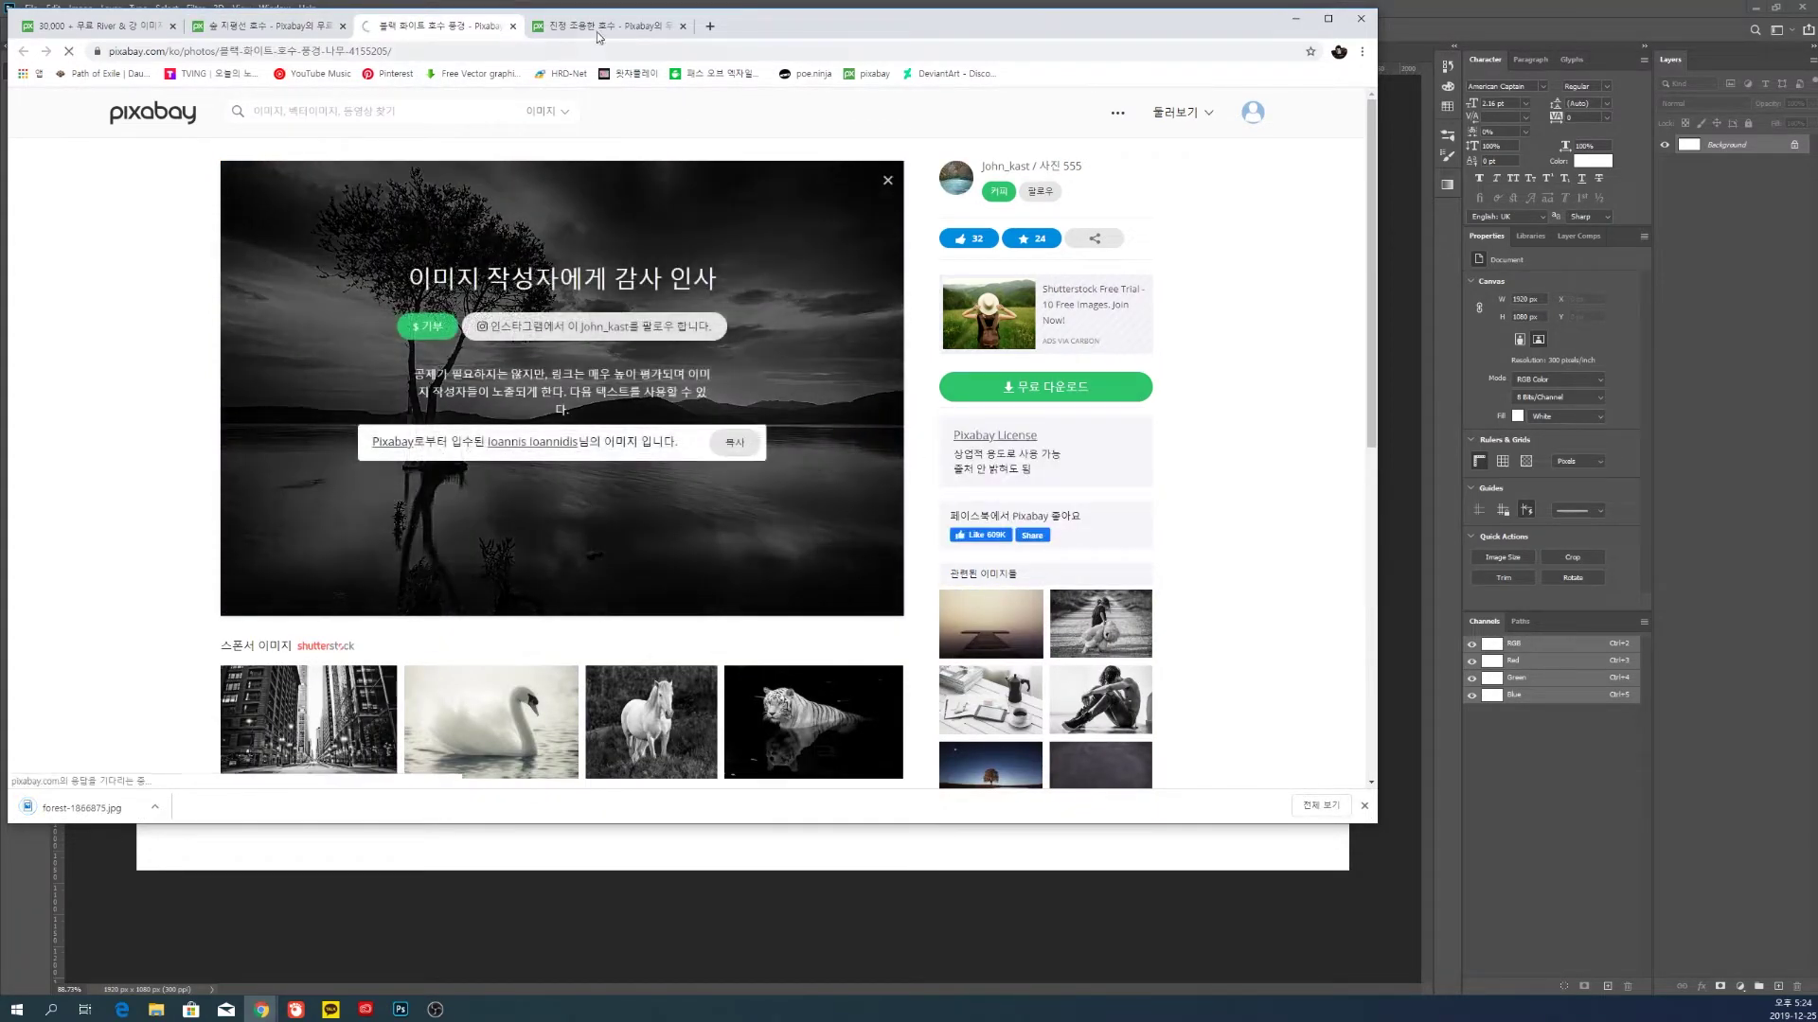
click(887, 181)
Download the calm, overcast lake photo at 2656×1494 and close the open photo pages
key(ctrl+Tab)
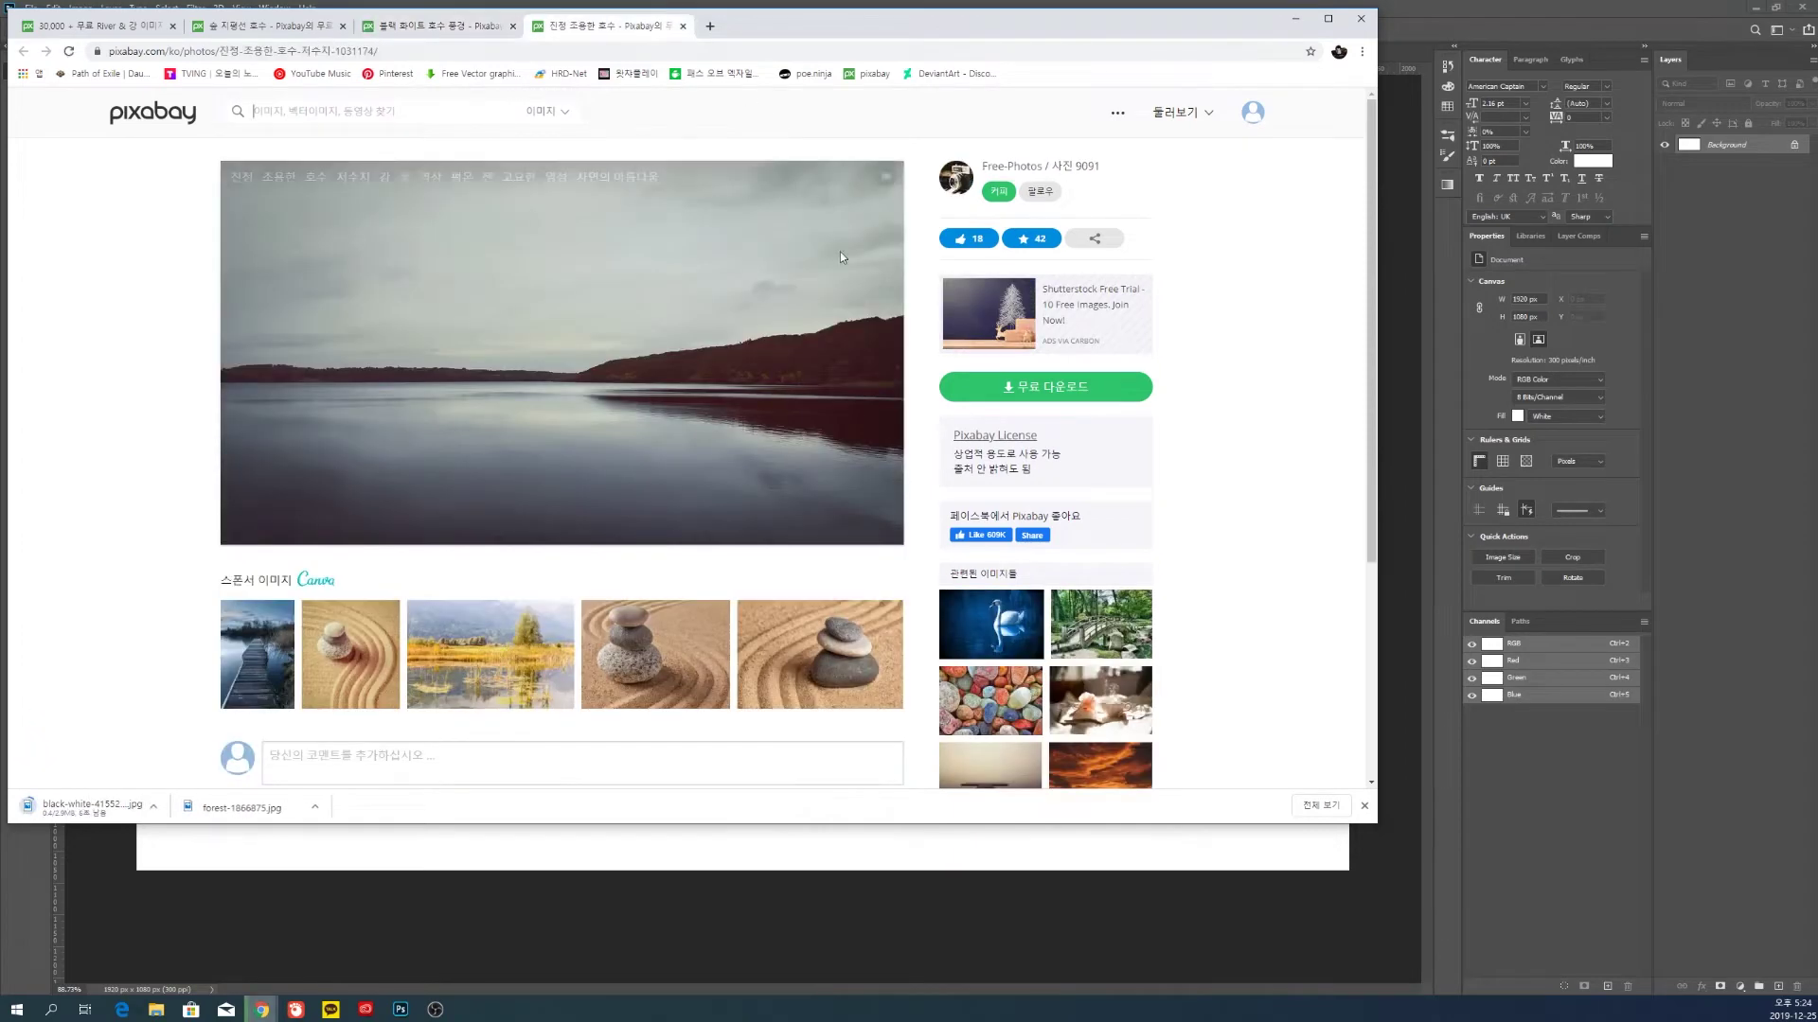
click(994, 388)
click(963, 495)
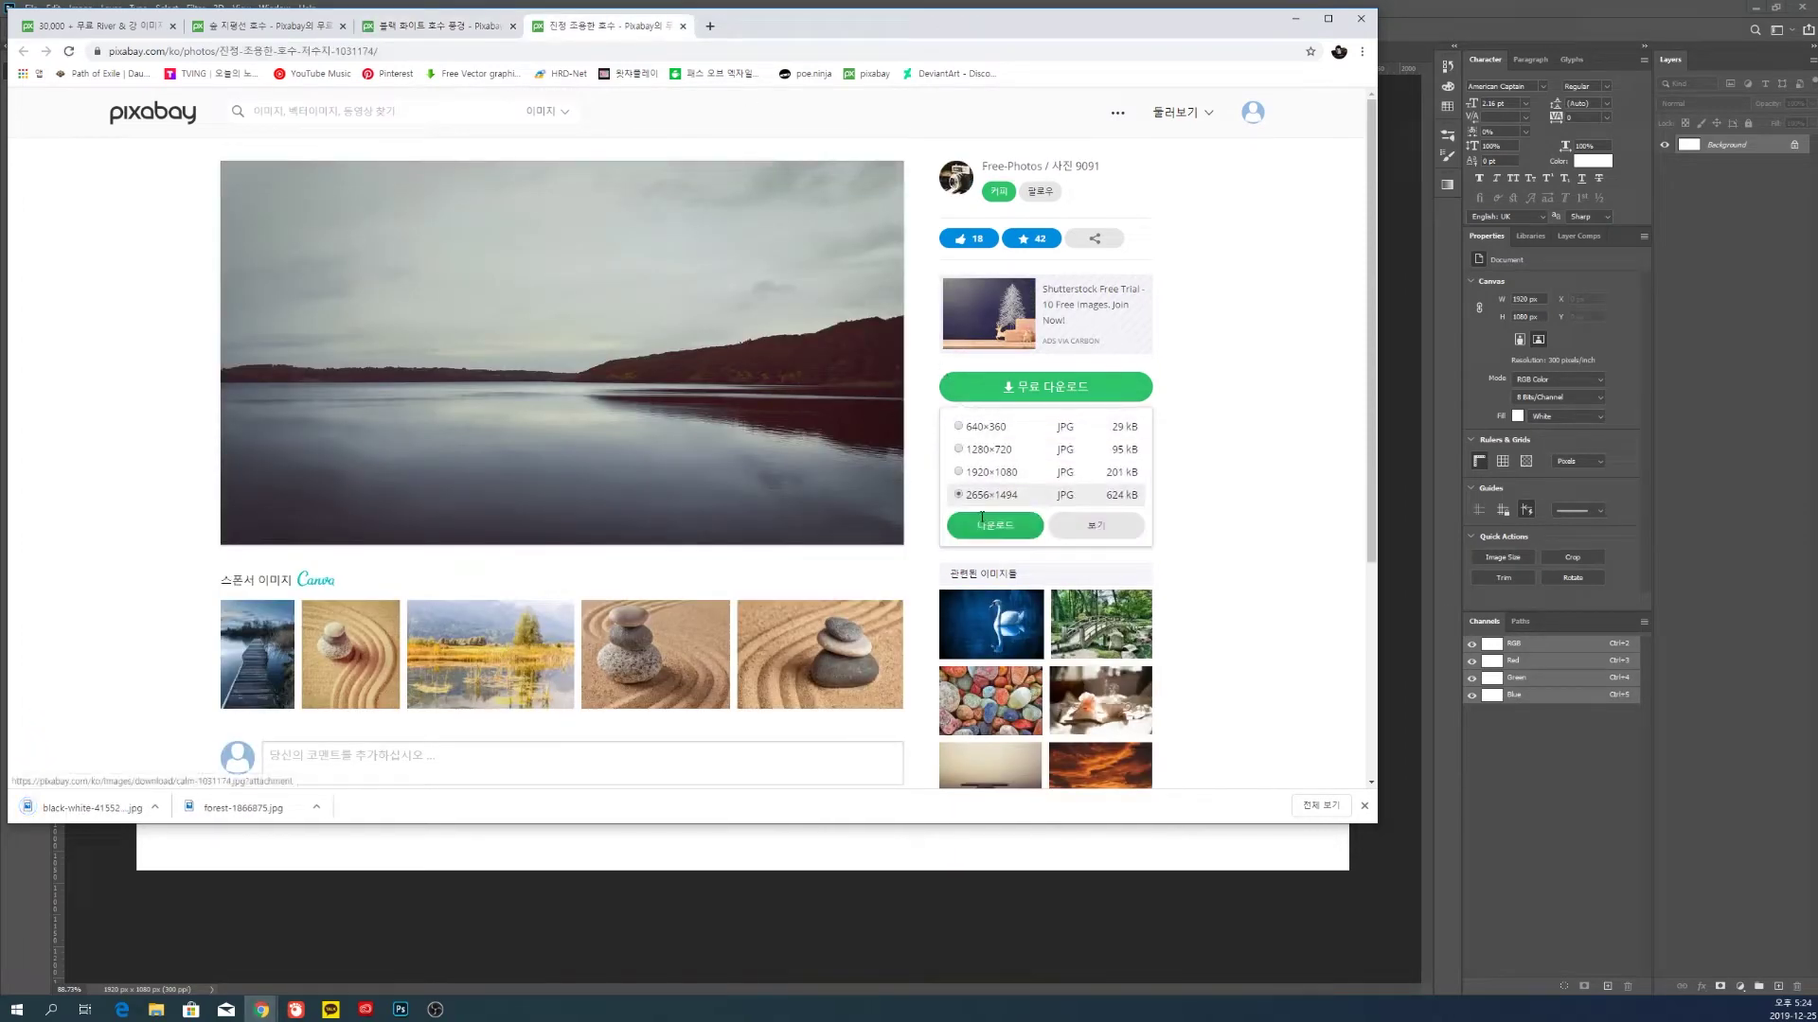
click(985, 524)
click(682, 27)
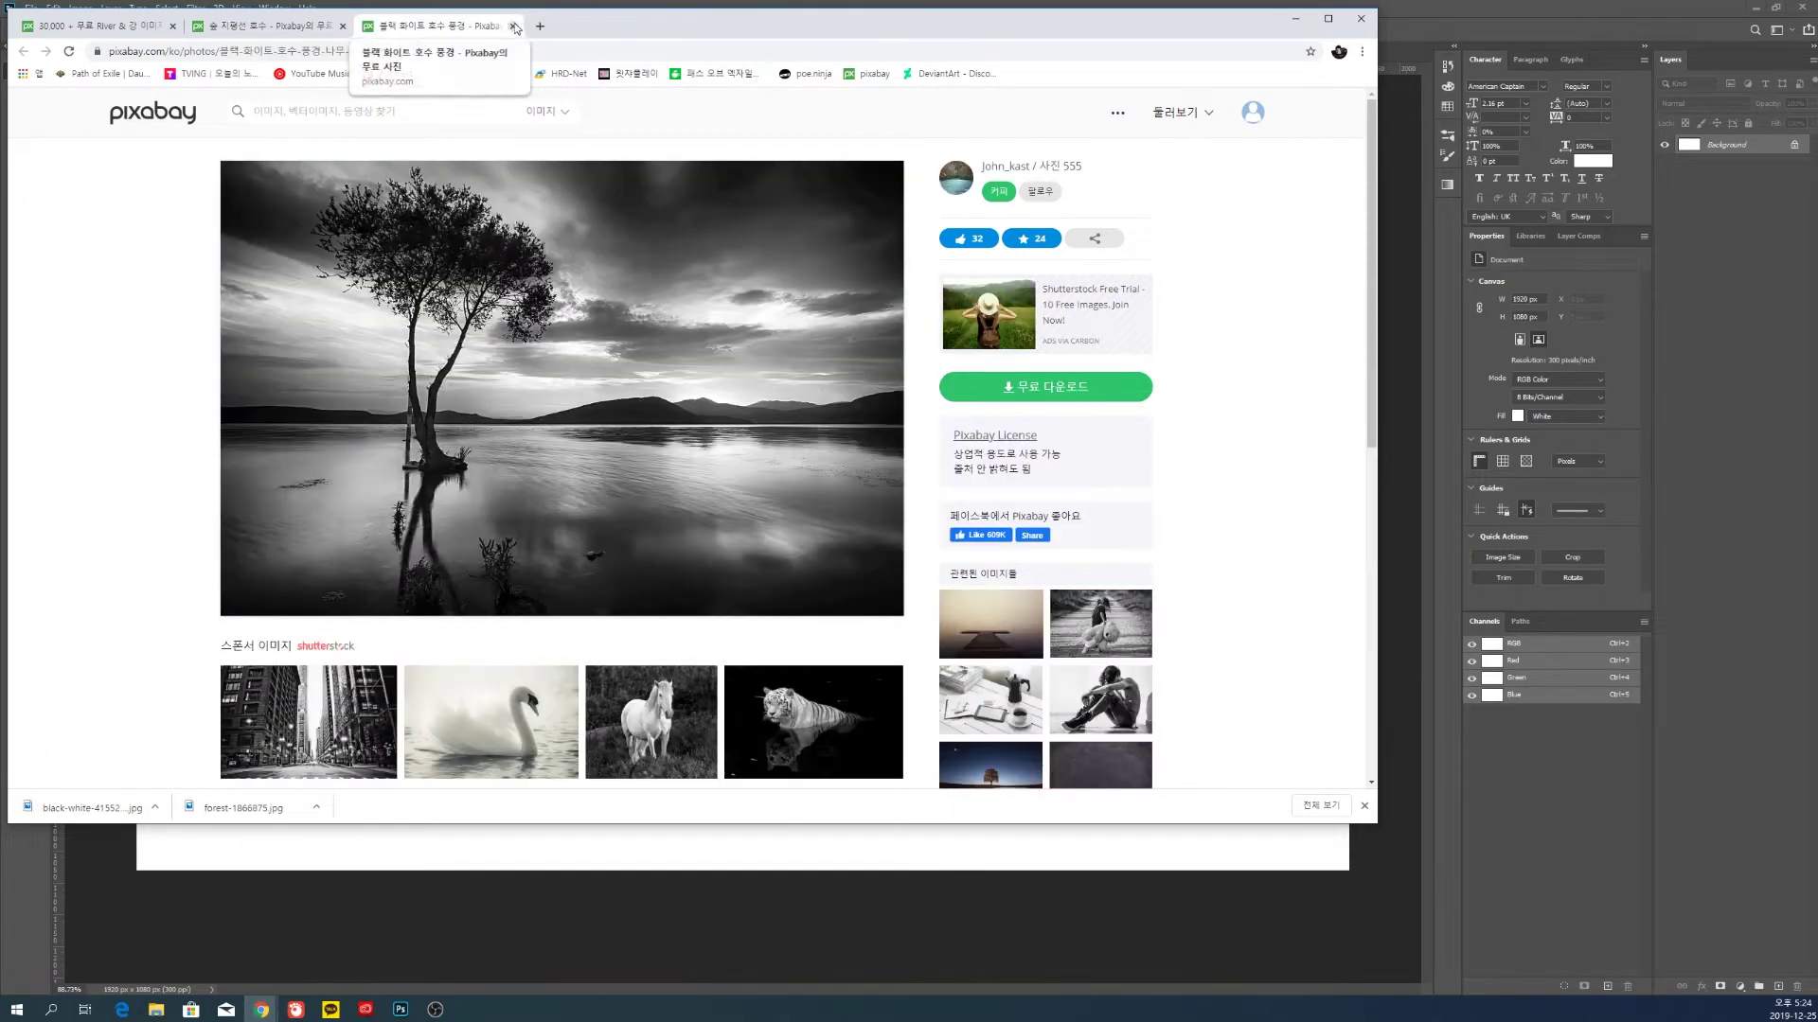
click(513, 25)
click(343, 26)
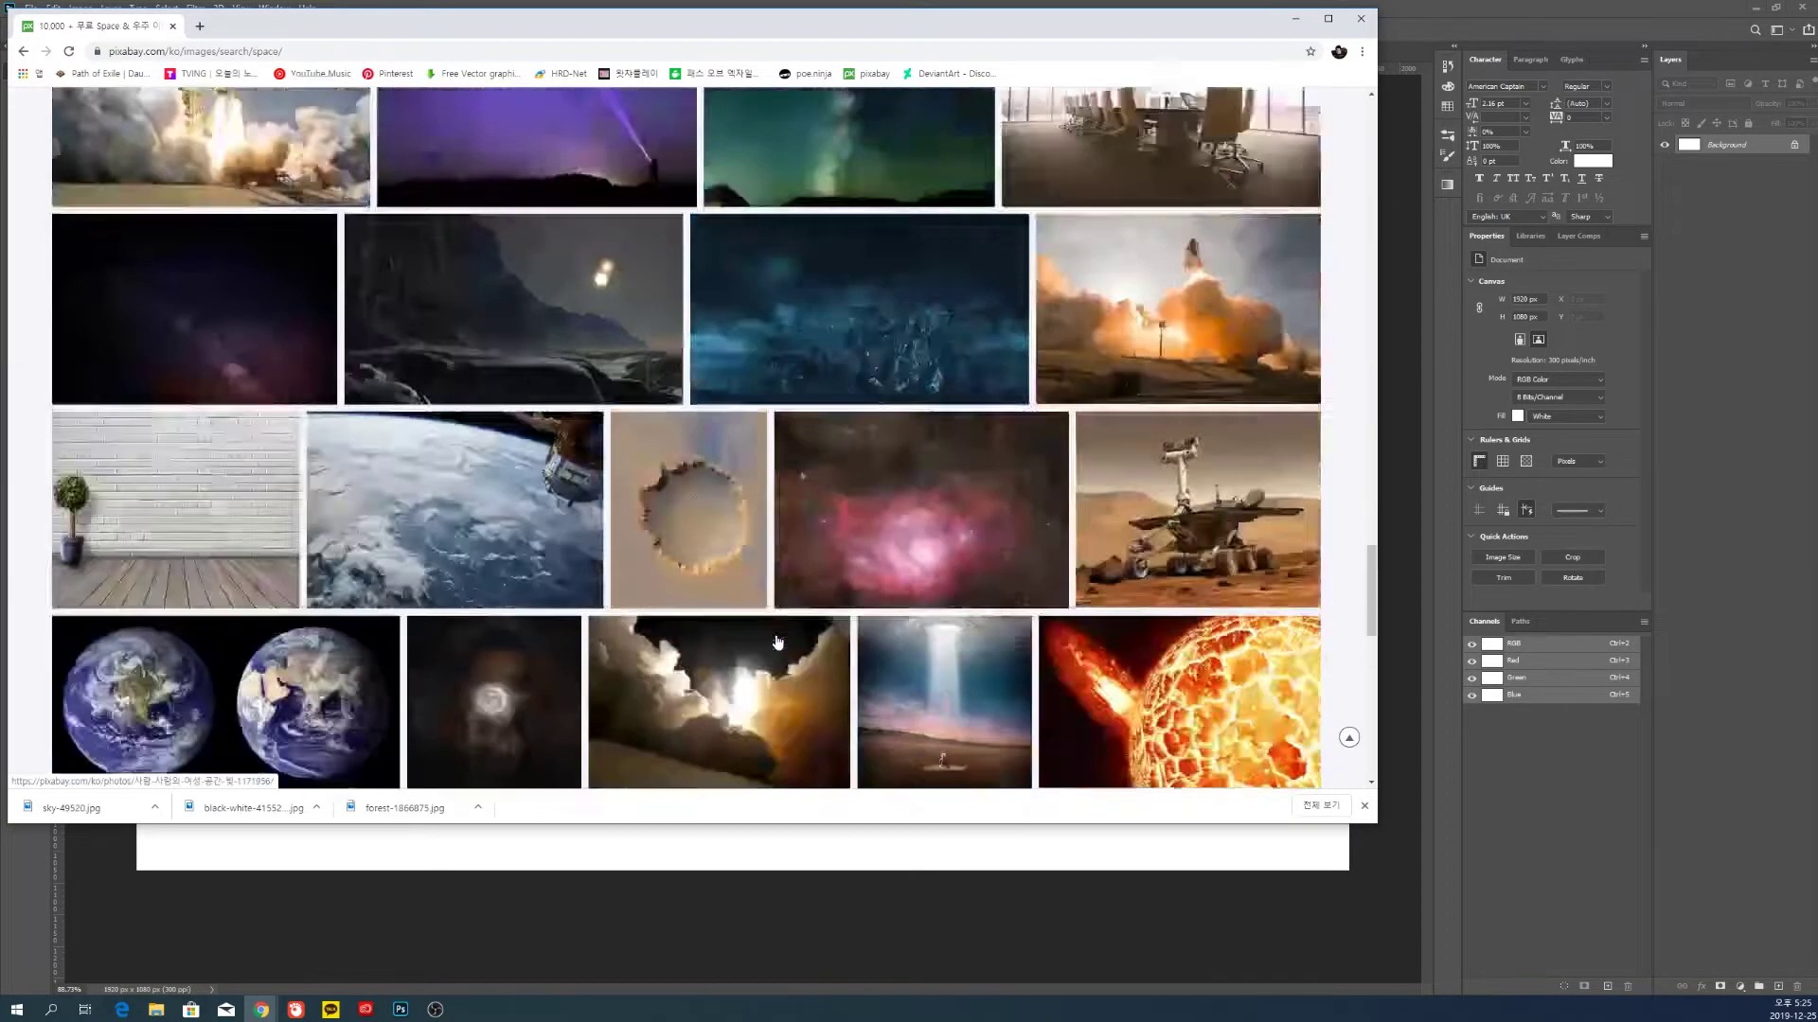
Find the dark teal starry sky photo in the Pixabay space results and download it
scroll(776, 639, up, 15)
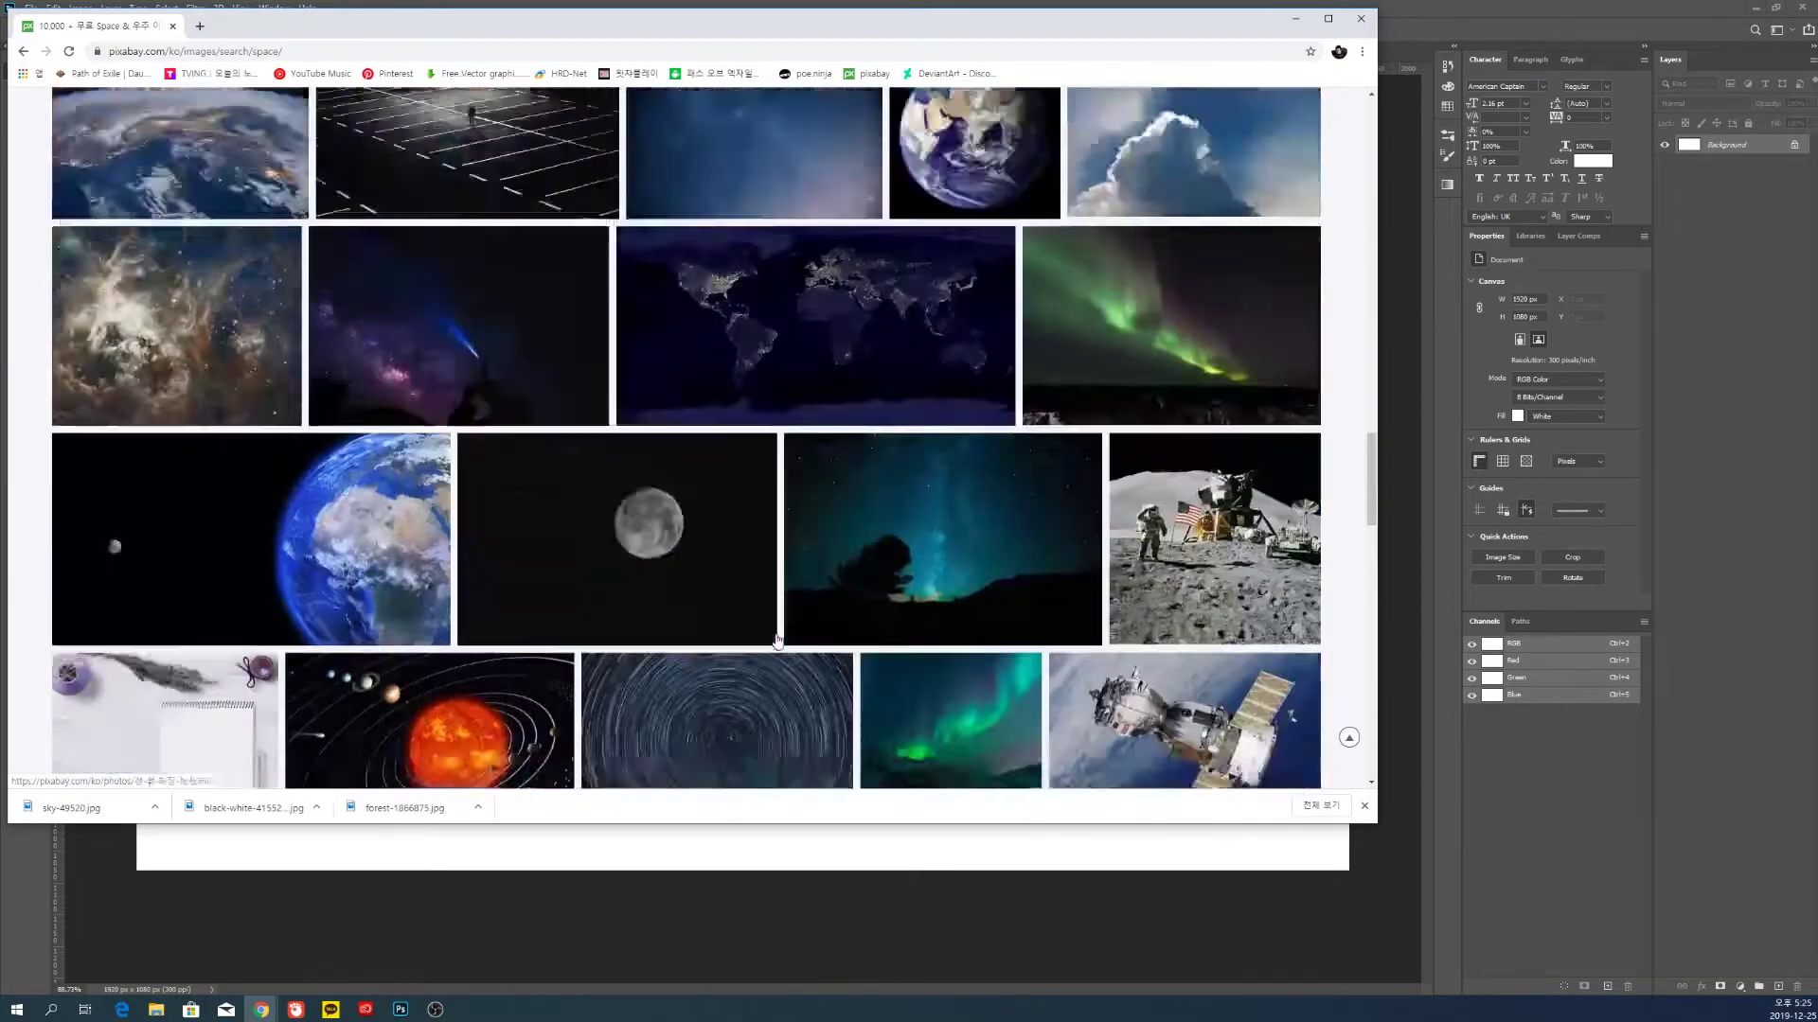
scroll(776, 639, up, 7)
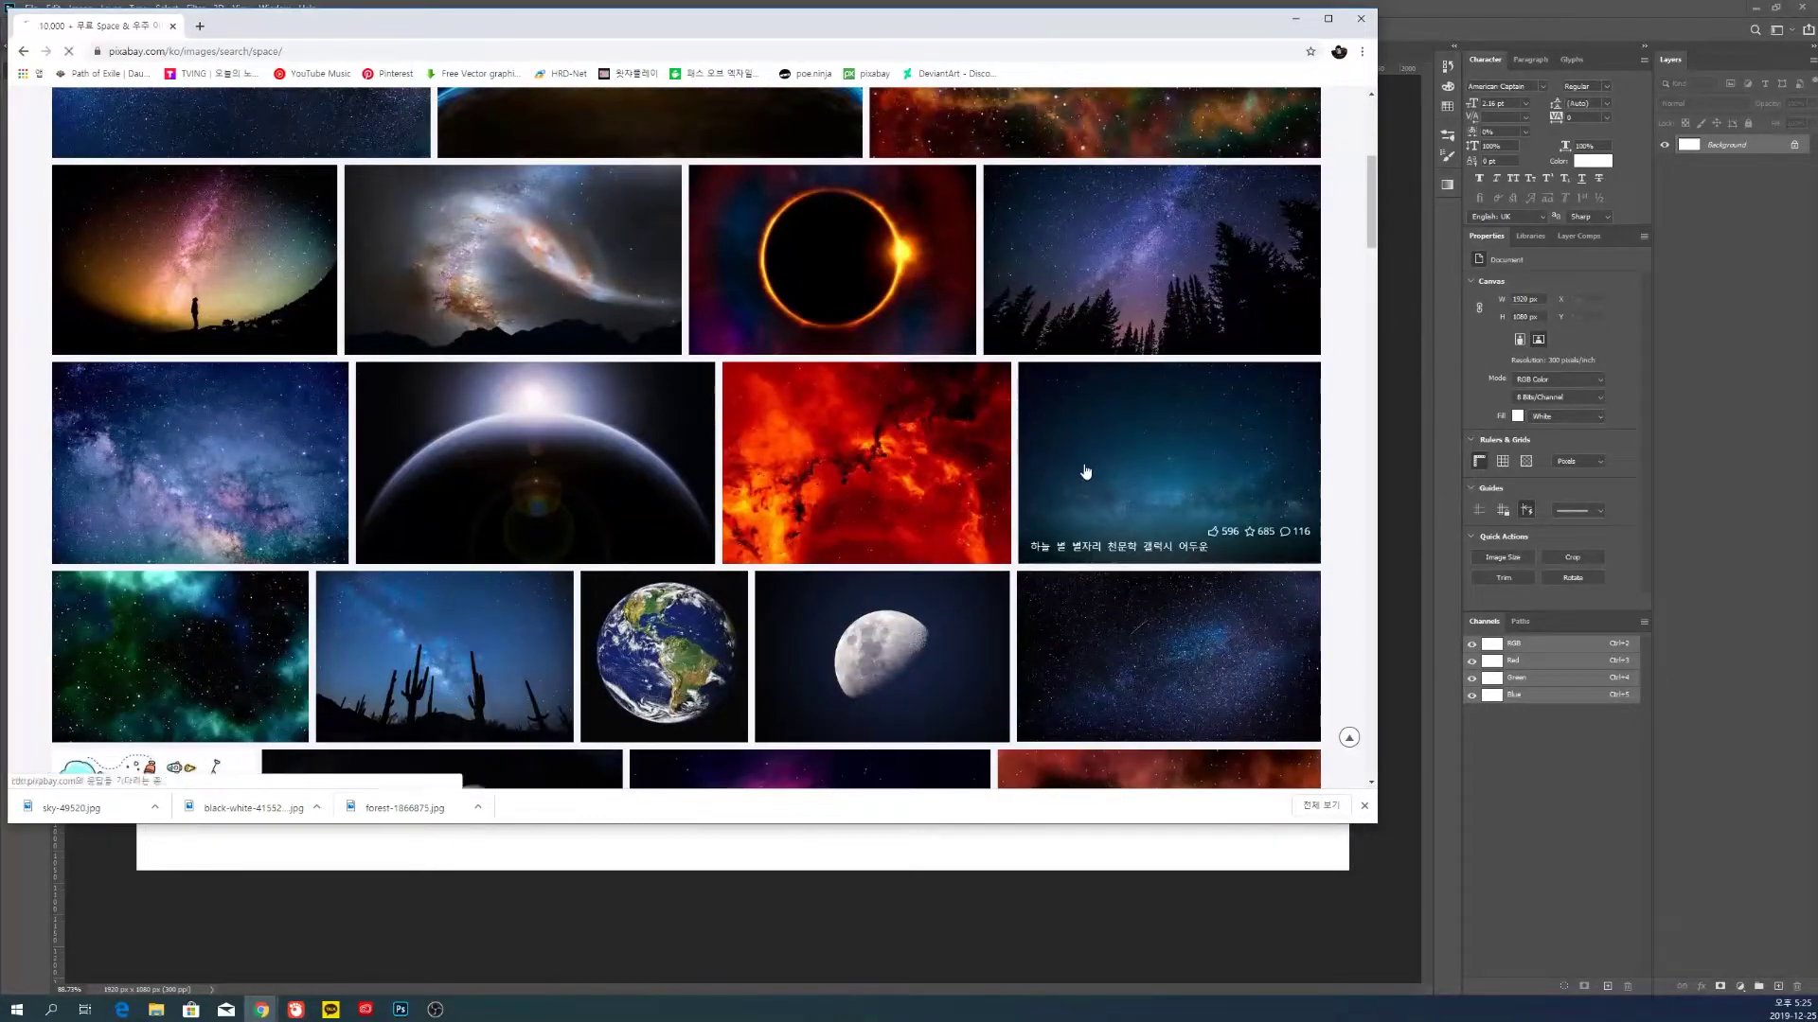
click(1083, 410)
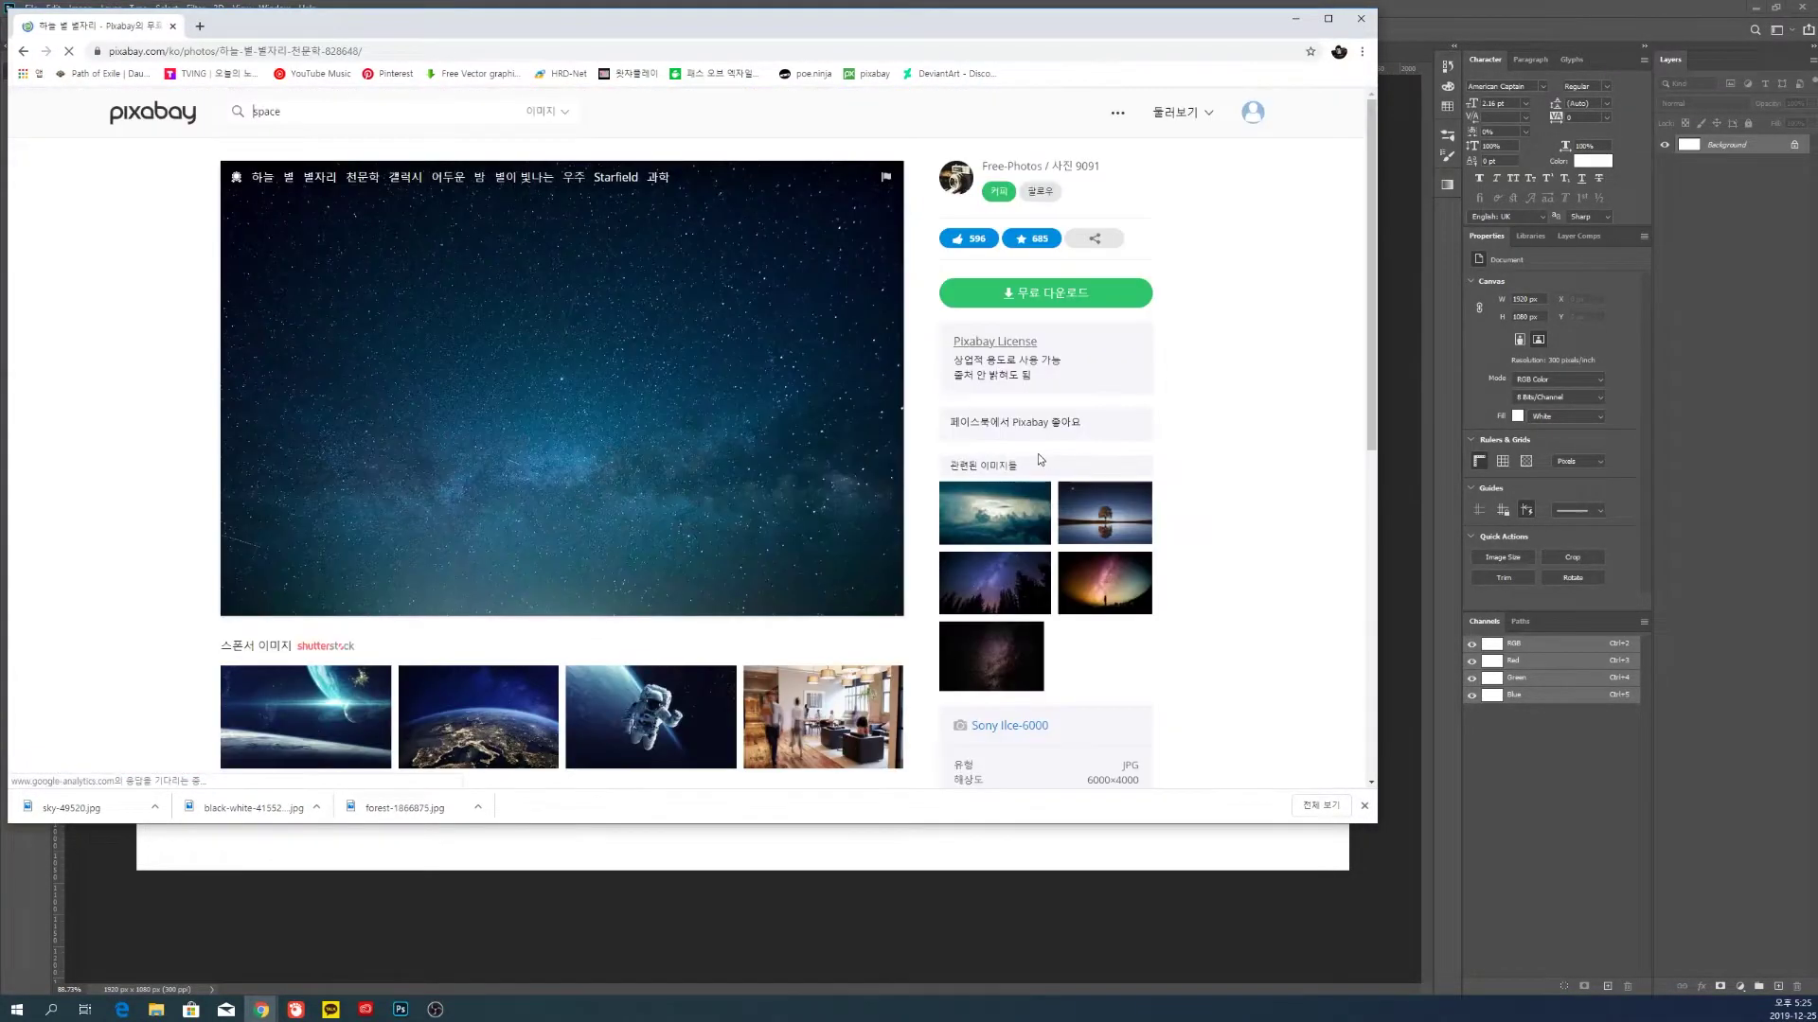
click(1001, 304)
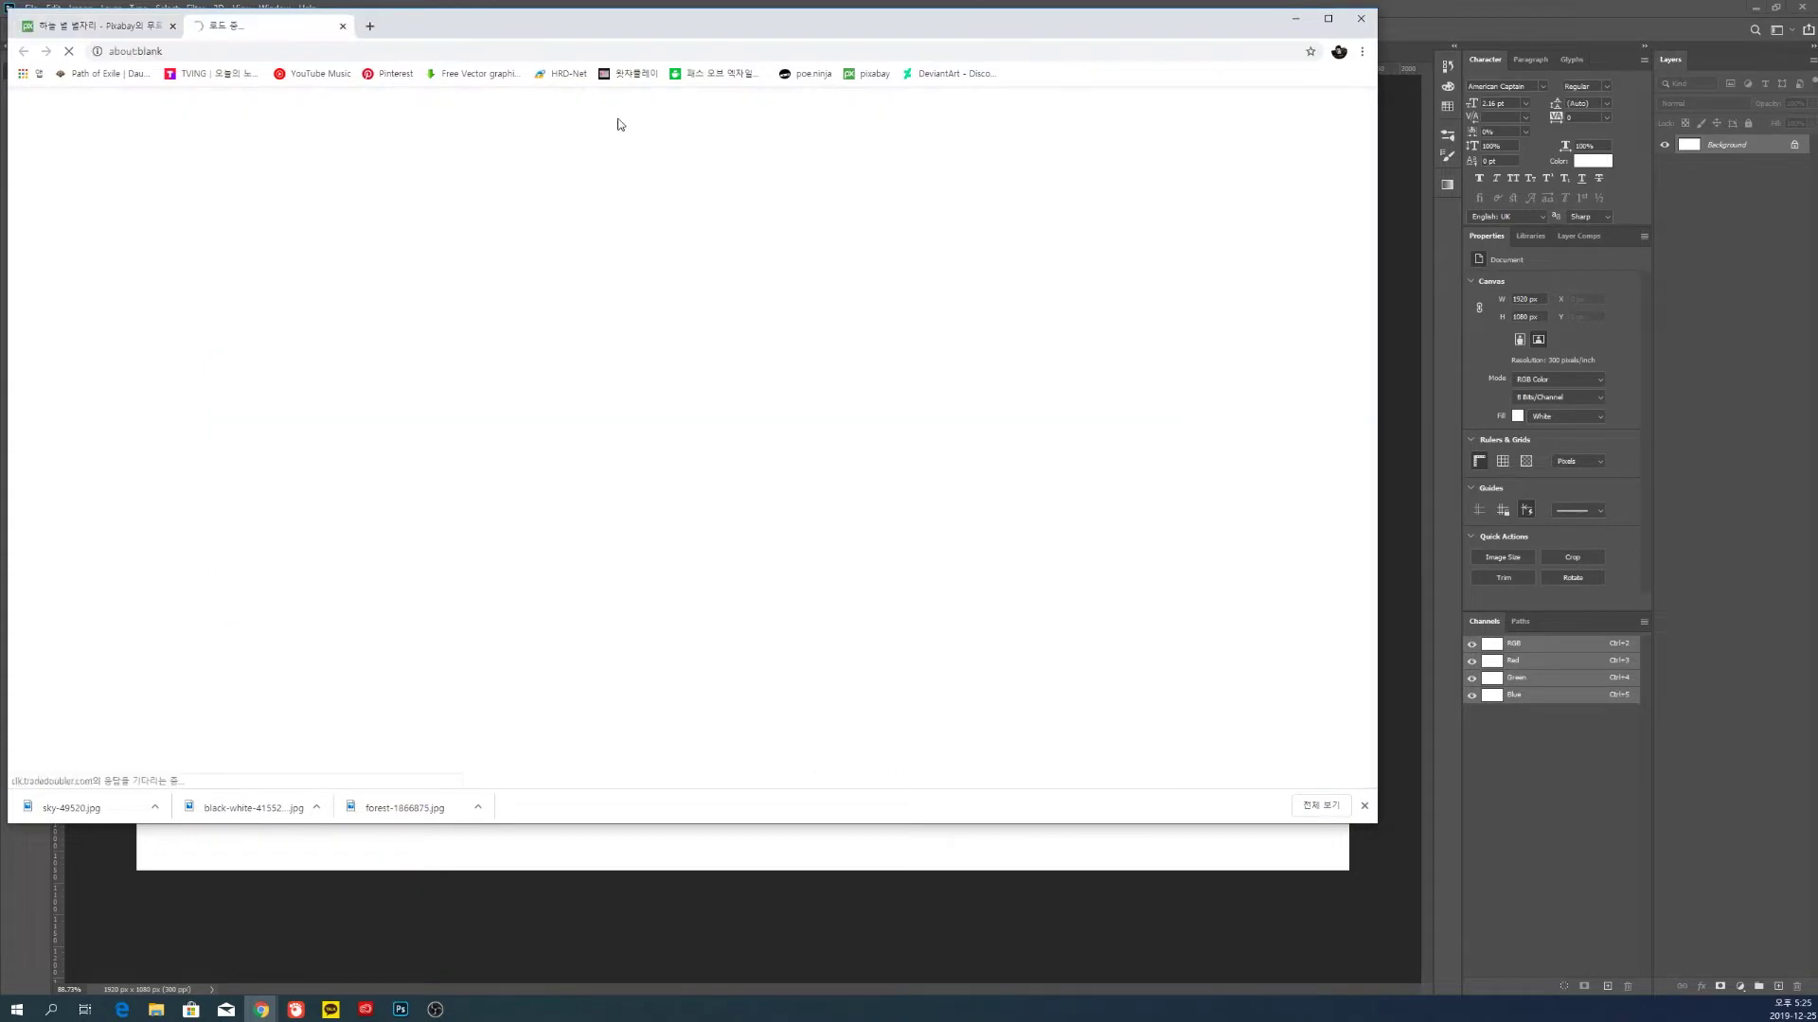
click(343, 26)
click(1010, 394)
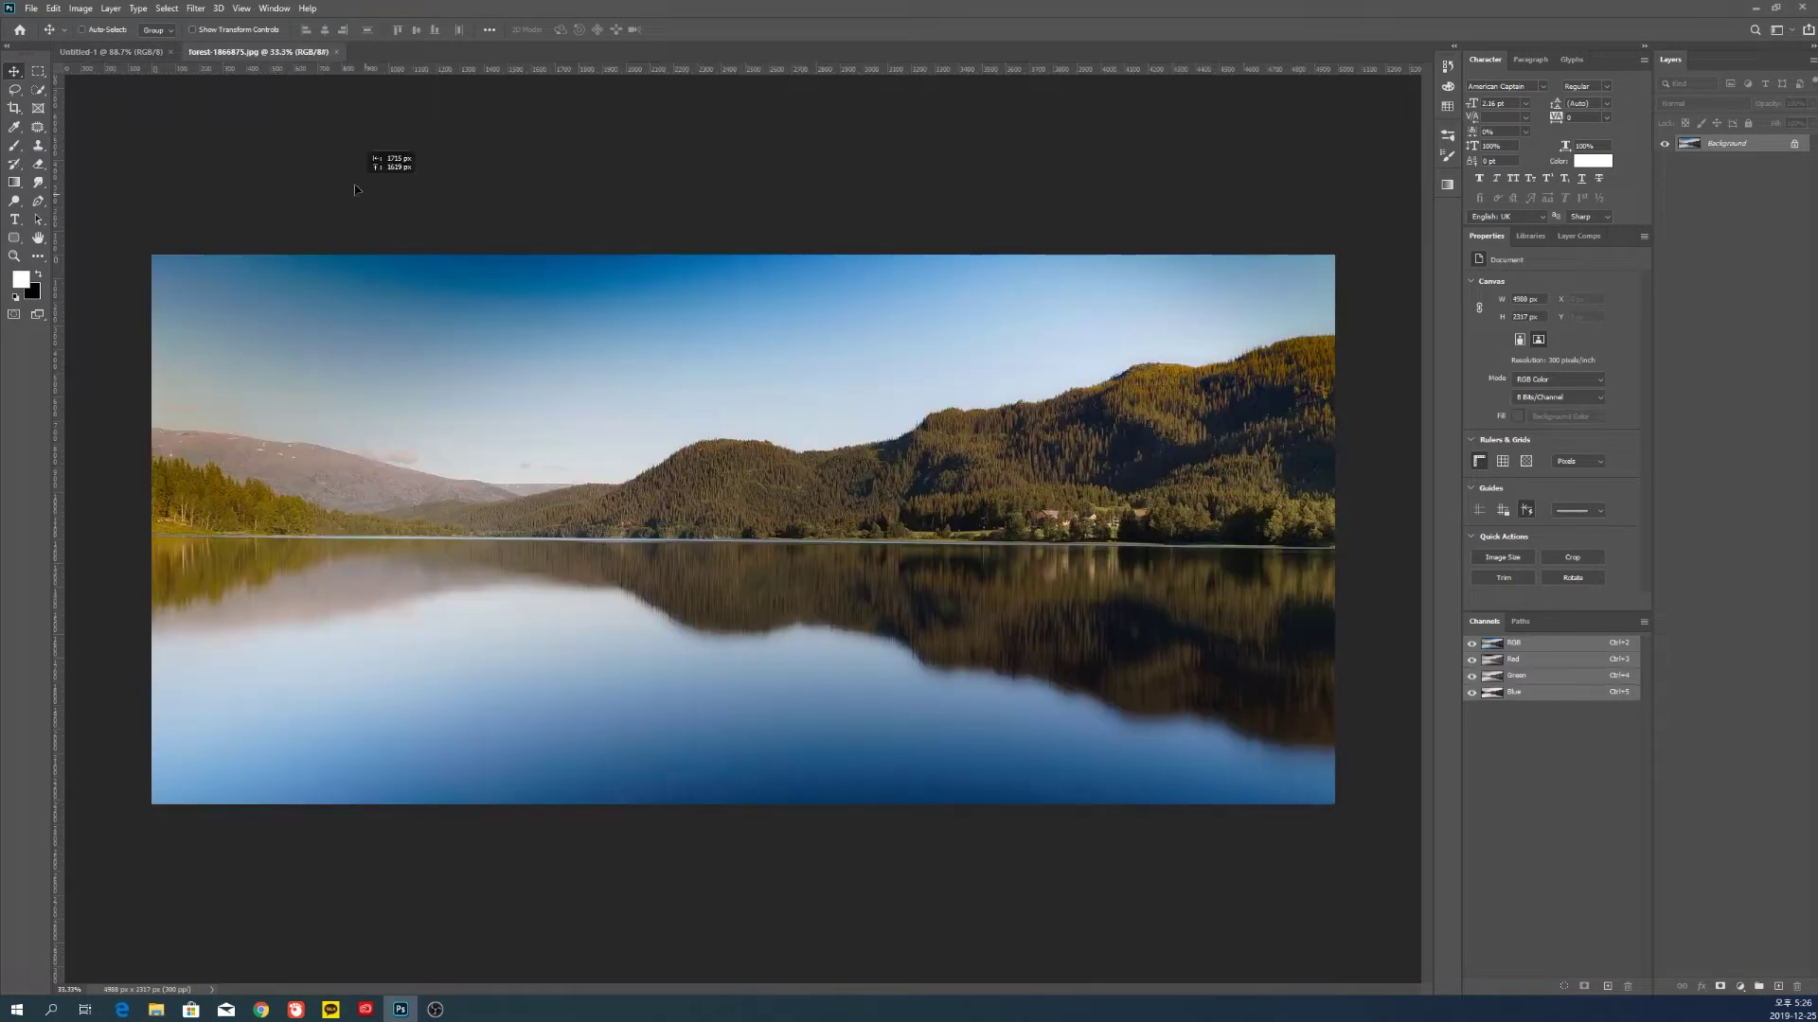
Place the forest lake photo into the Untitled-1 document, then scale and position it to span the canvas width
drag(355, 190, 713, 560)
scroll(714, 559, down, 8)
key(ctrl+t)
drag(163, 193, 446, 330)
drag(792, 560, 800, 613)
drag(453, 581, 591, 580)
drag(823, 634, 700, 647)
key(Return)
Select the upper part of the lake photo with a rectangular marquee and stretch it up to the canvas's top edge
scroll(847, 521, up, 2)
click(38, 71)
drag(398, 351, 1085, 499)
key(ctrl+t)
drag(742, 350, 753, 272)
key(Return)
key(ctrl+d)
key(v)
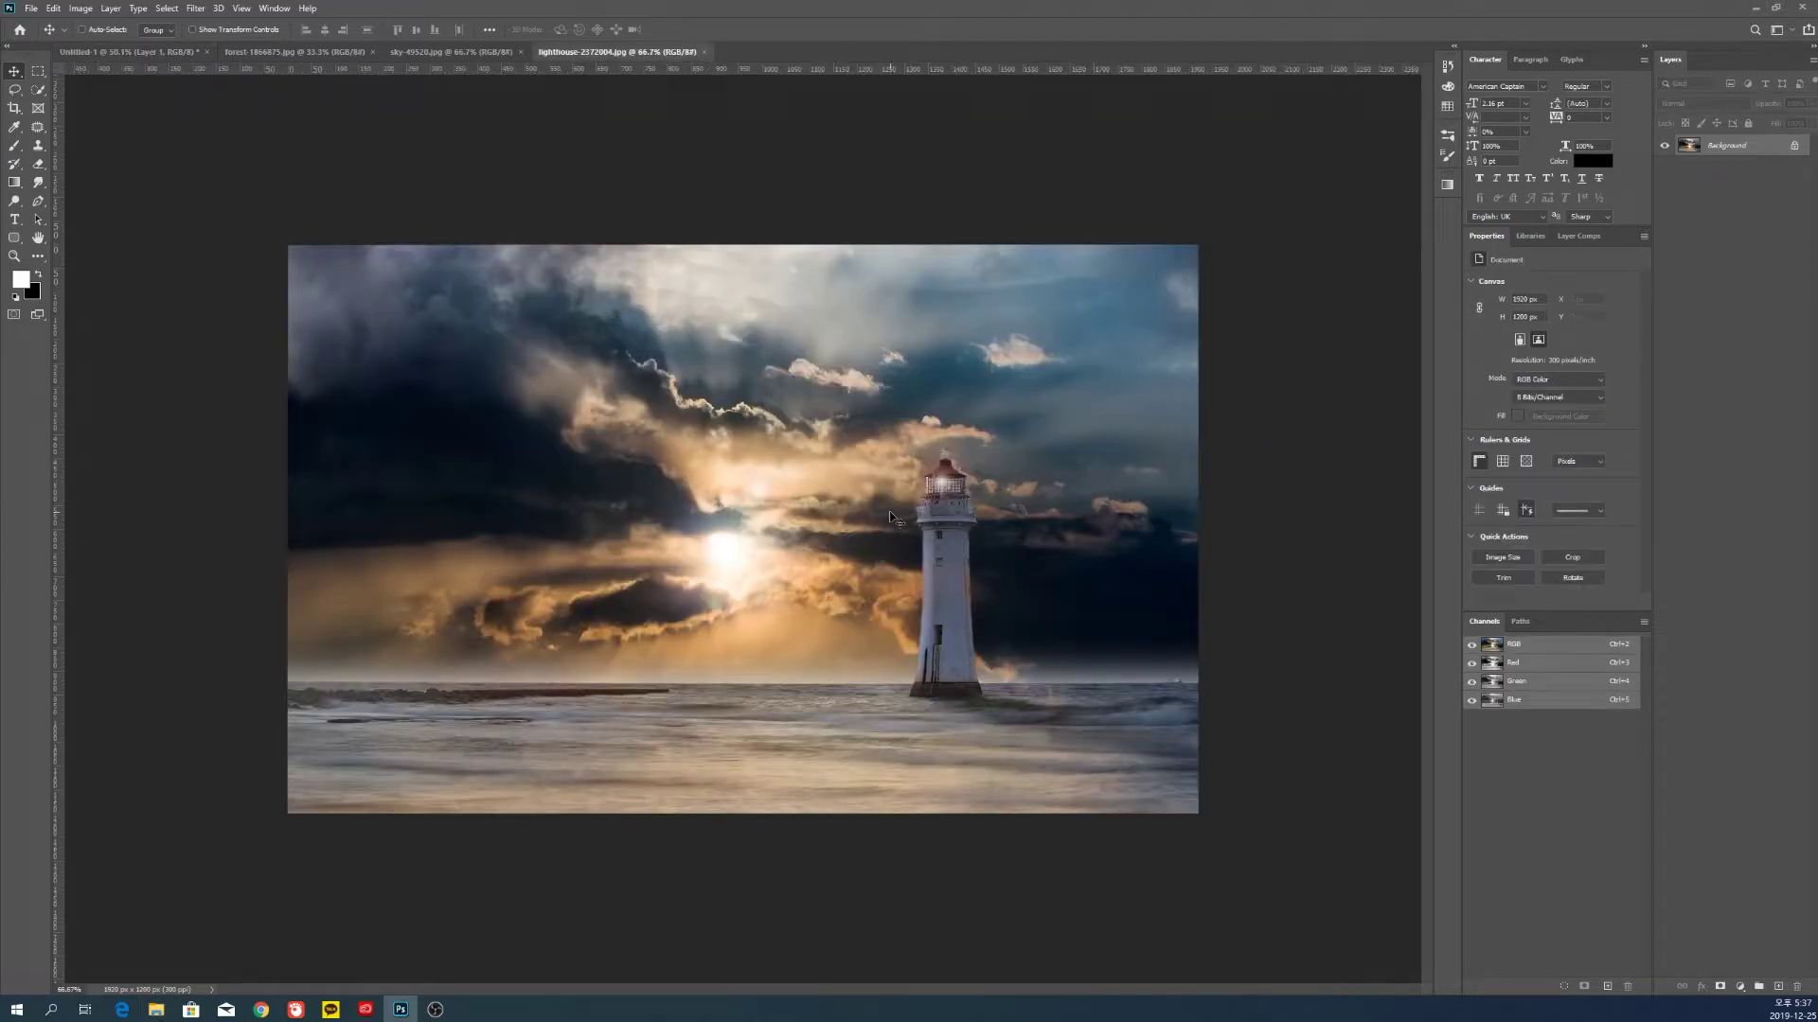
Unlock the lighthouse photo's background layer and remove the lighthouse by filling a lasso selection drawn around it
click(1792, 146)
key(l)
mouse_move(910, 502)
mouse_down()
mouse_move(900, 687)
mouse_move(938, 720)
mouse_move(996, 711)
mouse_move(972, 464)
mouse_up()
click(53, 7)
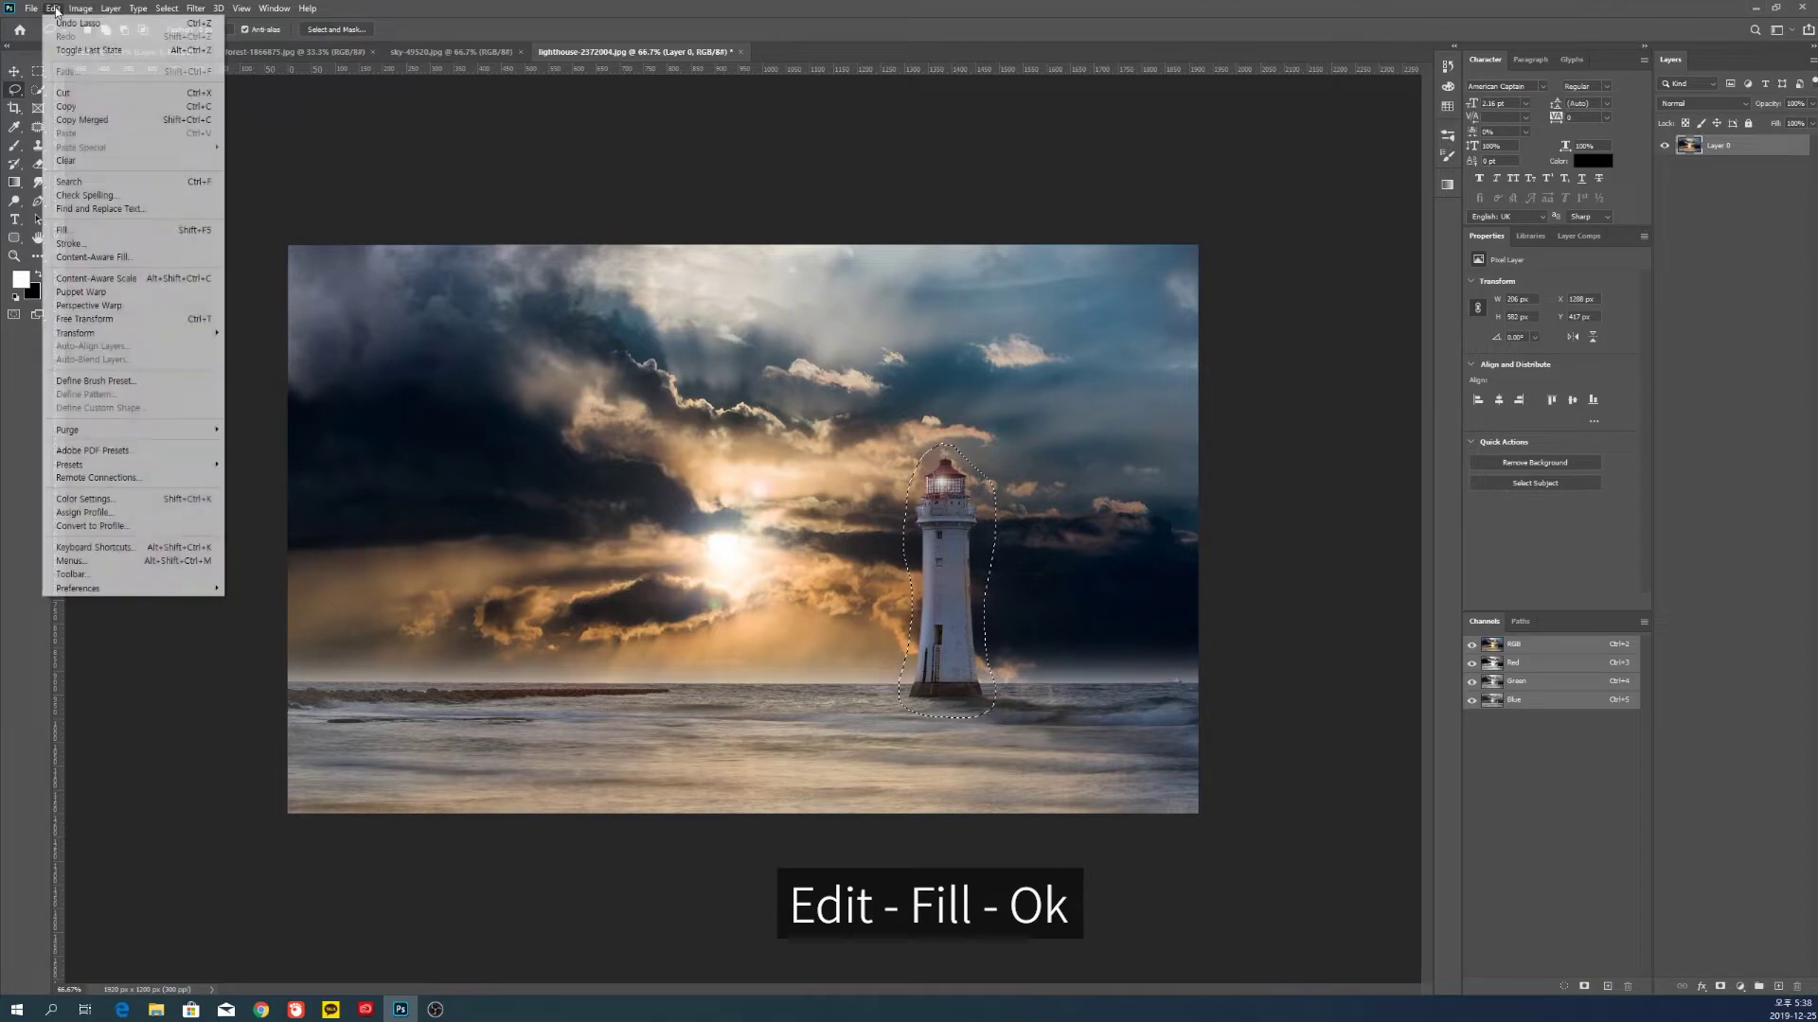
click(85, 231)
click(910, 397)
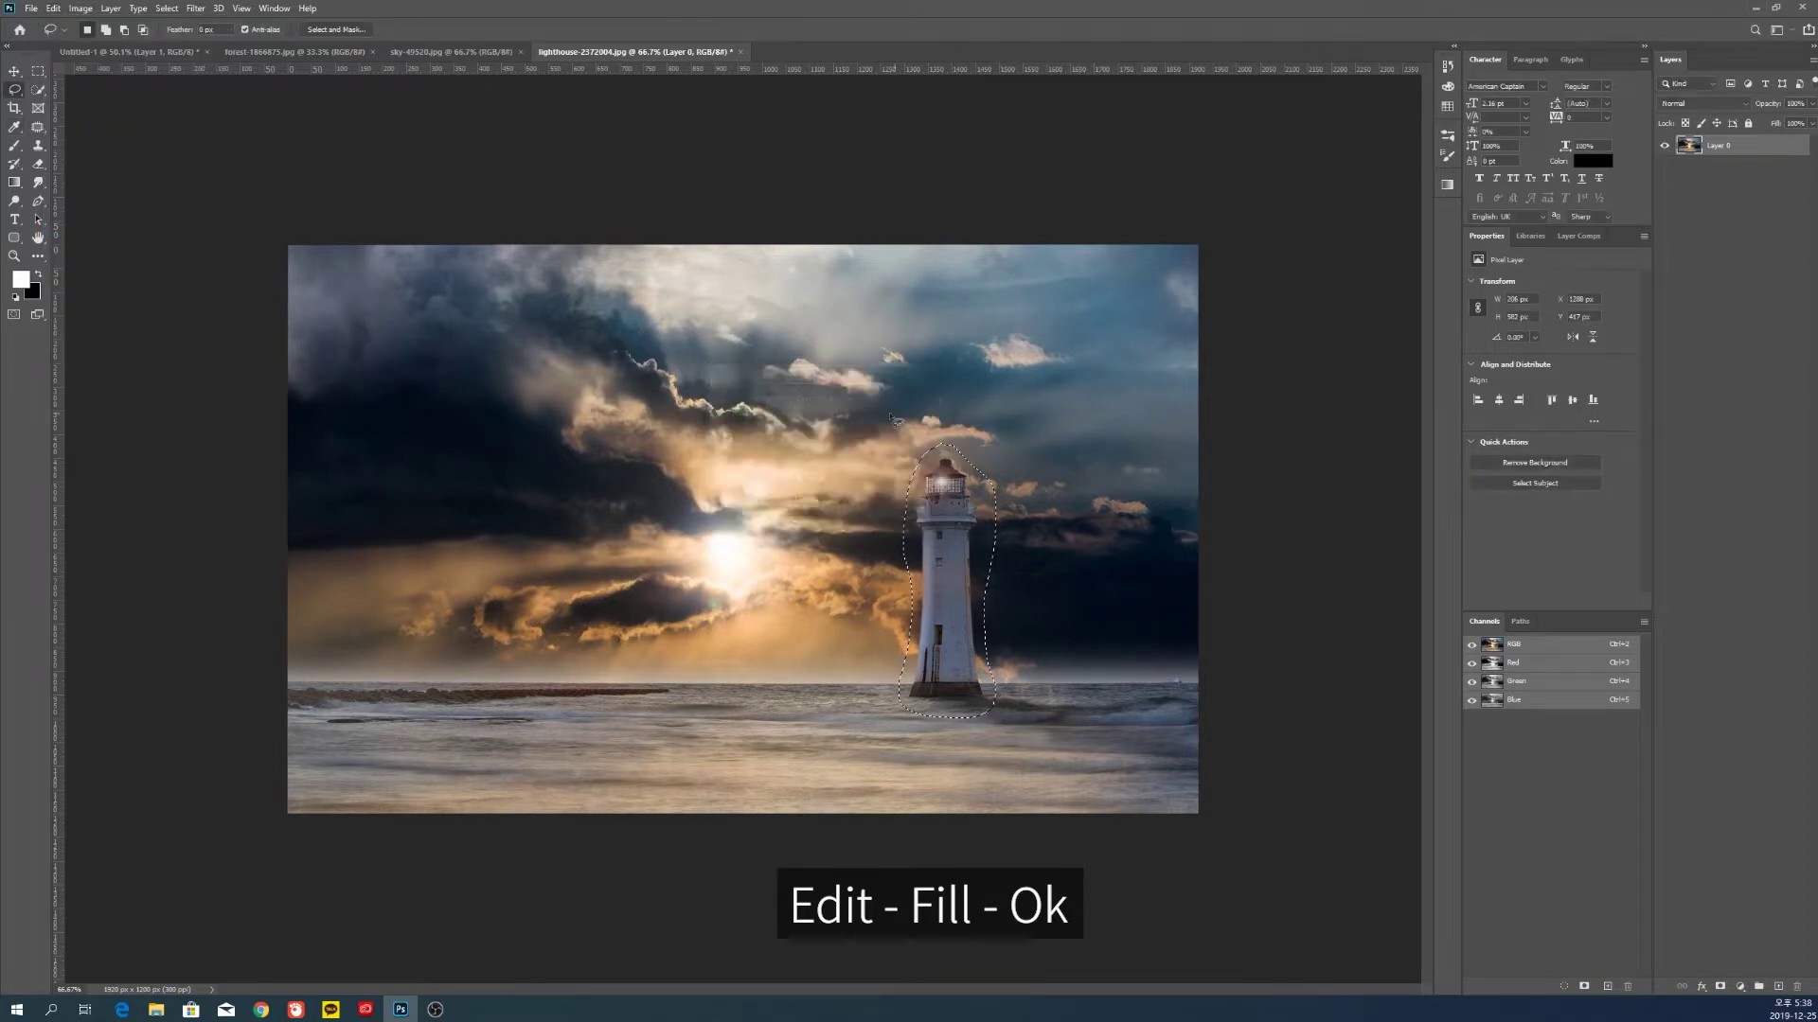
key(ctrl+d)
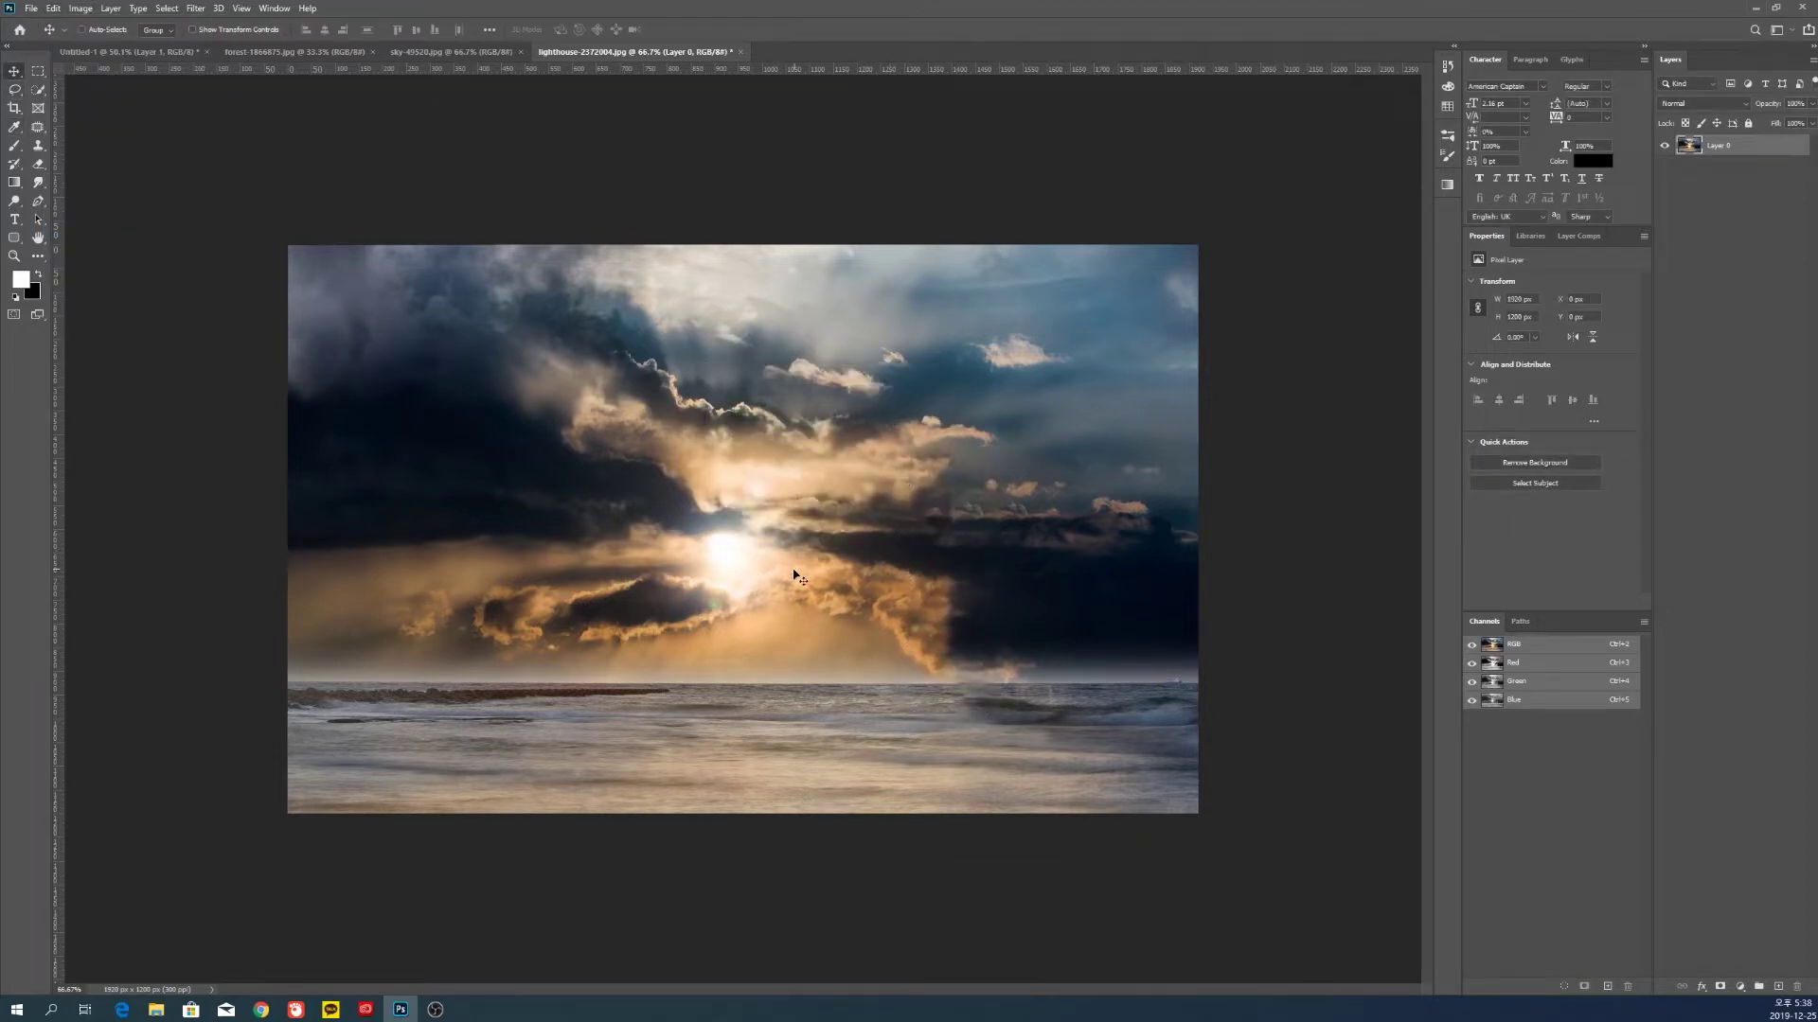
Place the cloudy sunset photo over the lake in Untitled-1 and add a layer mask to it
drag(798, 613, 823, 576)
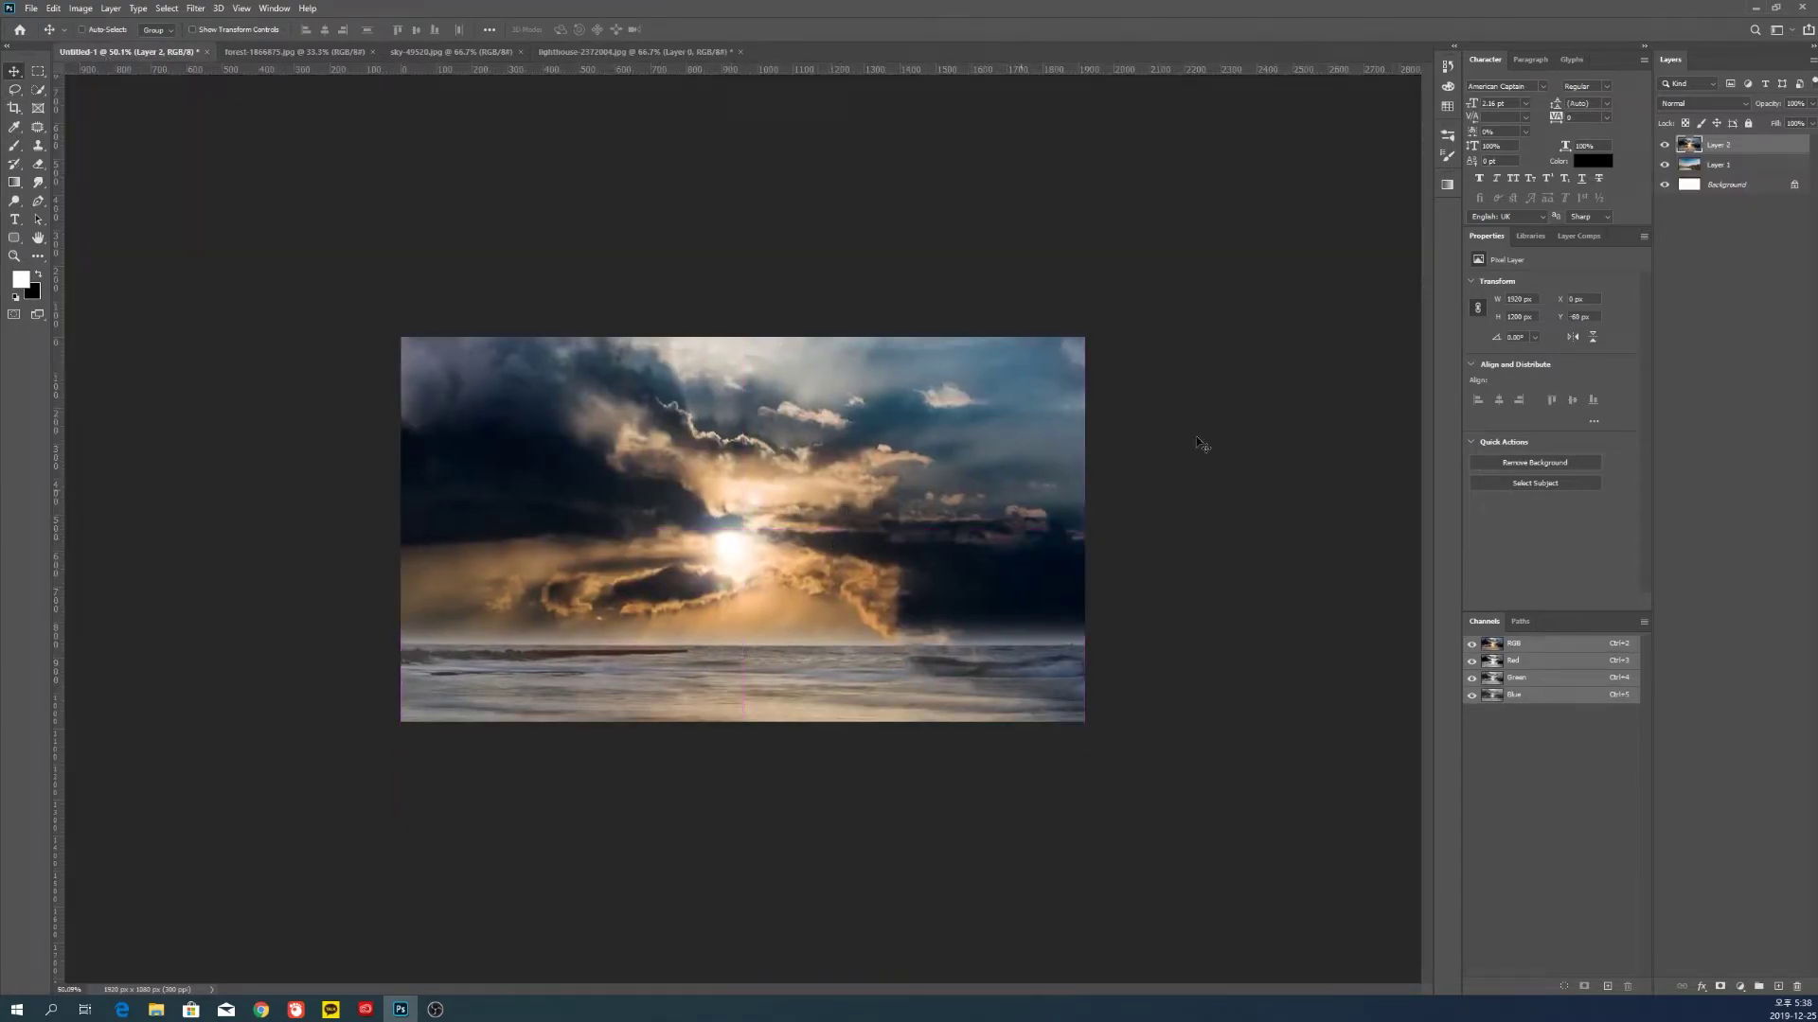
click(1719, 987)
key(ctrl+plus)
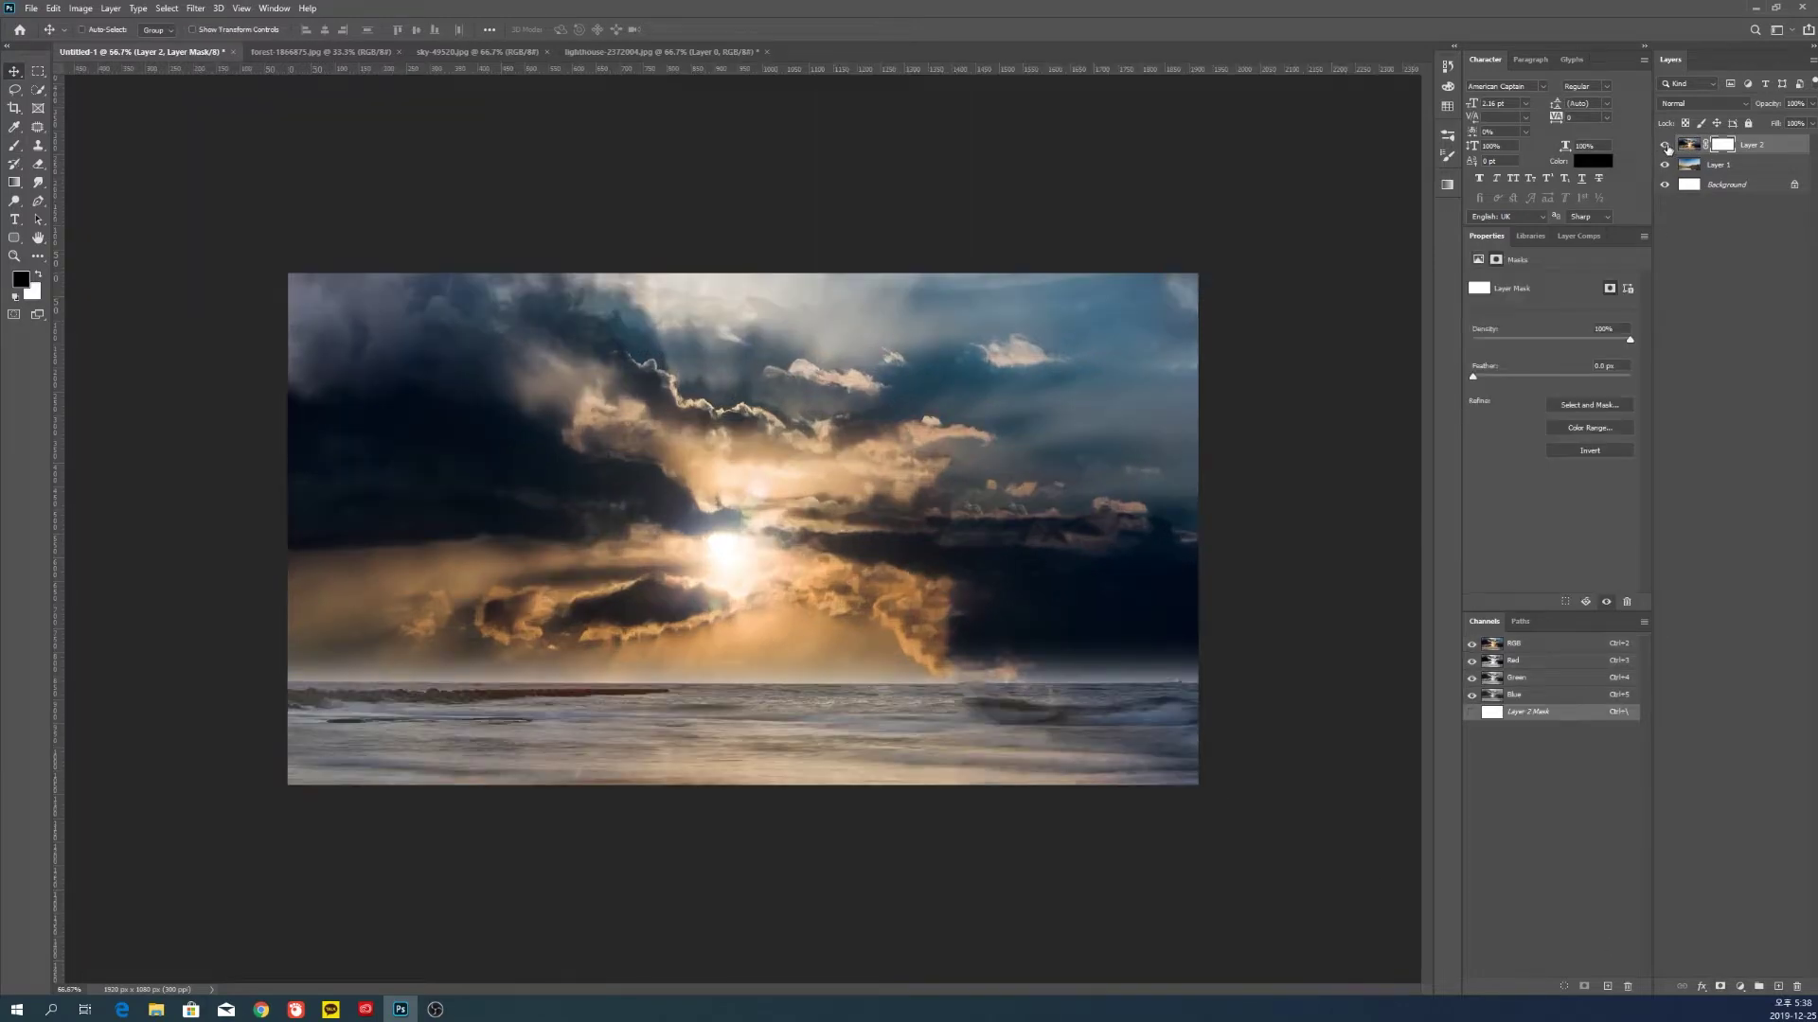
Hide the sunset layer, select the sky on the lake layer with the Quick Selection tool, and show the sunset again
click(1664, 145)
key(w)
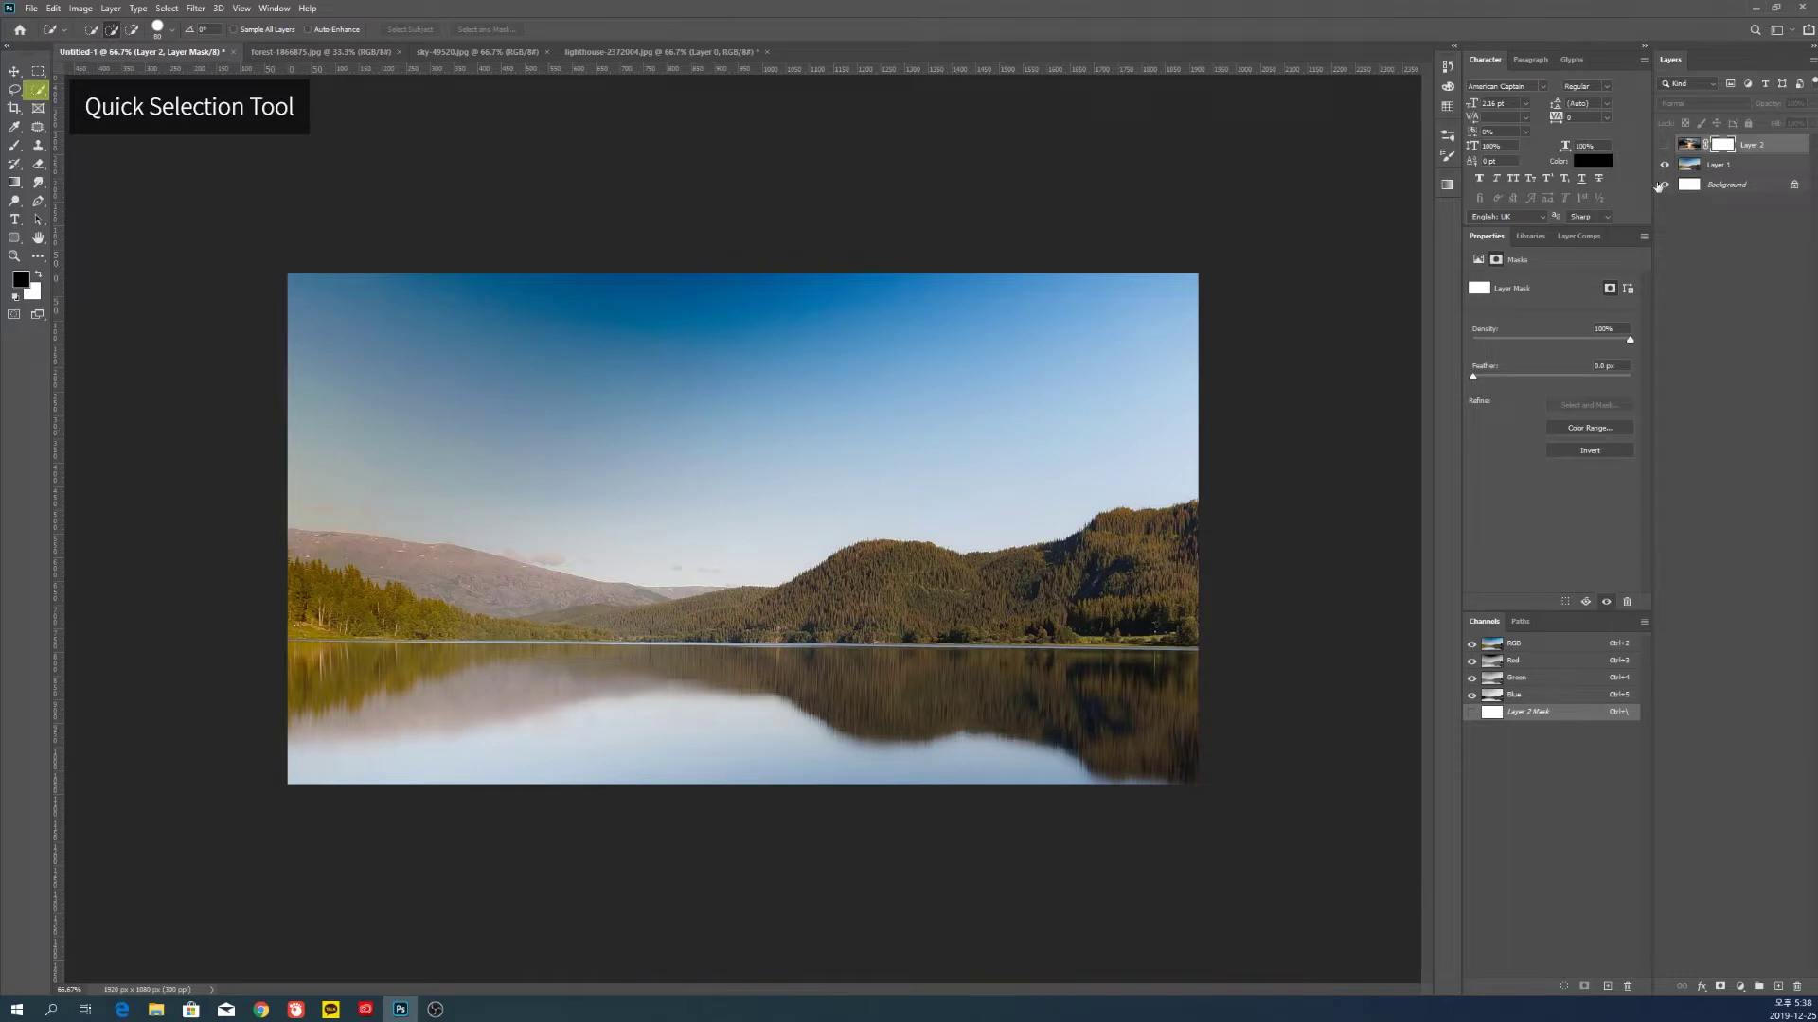
click(1695, 171)
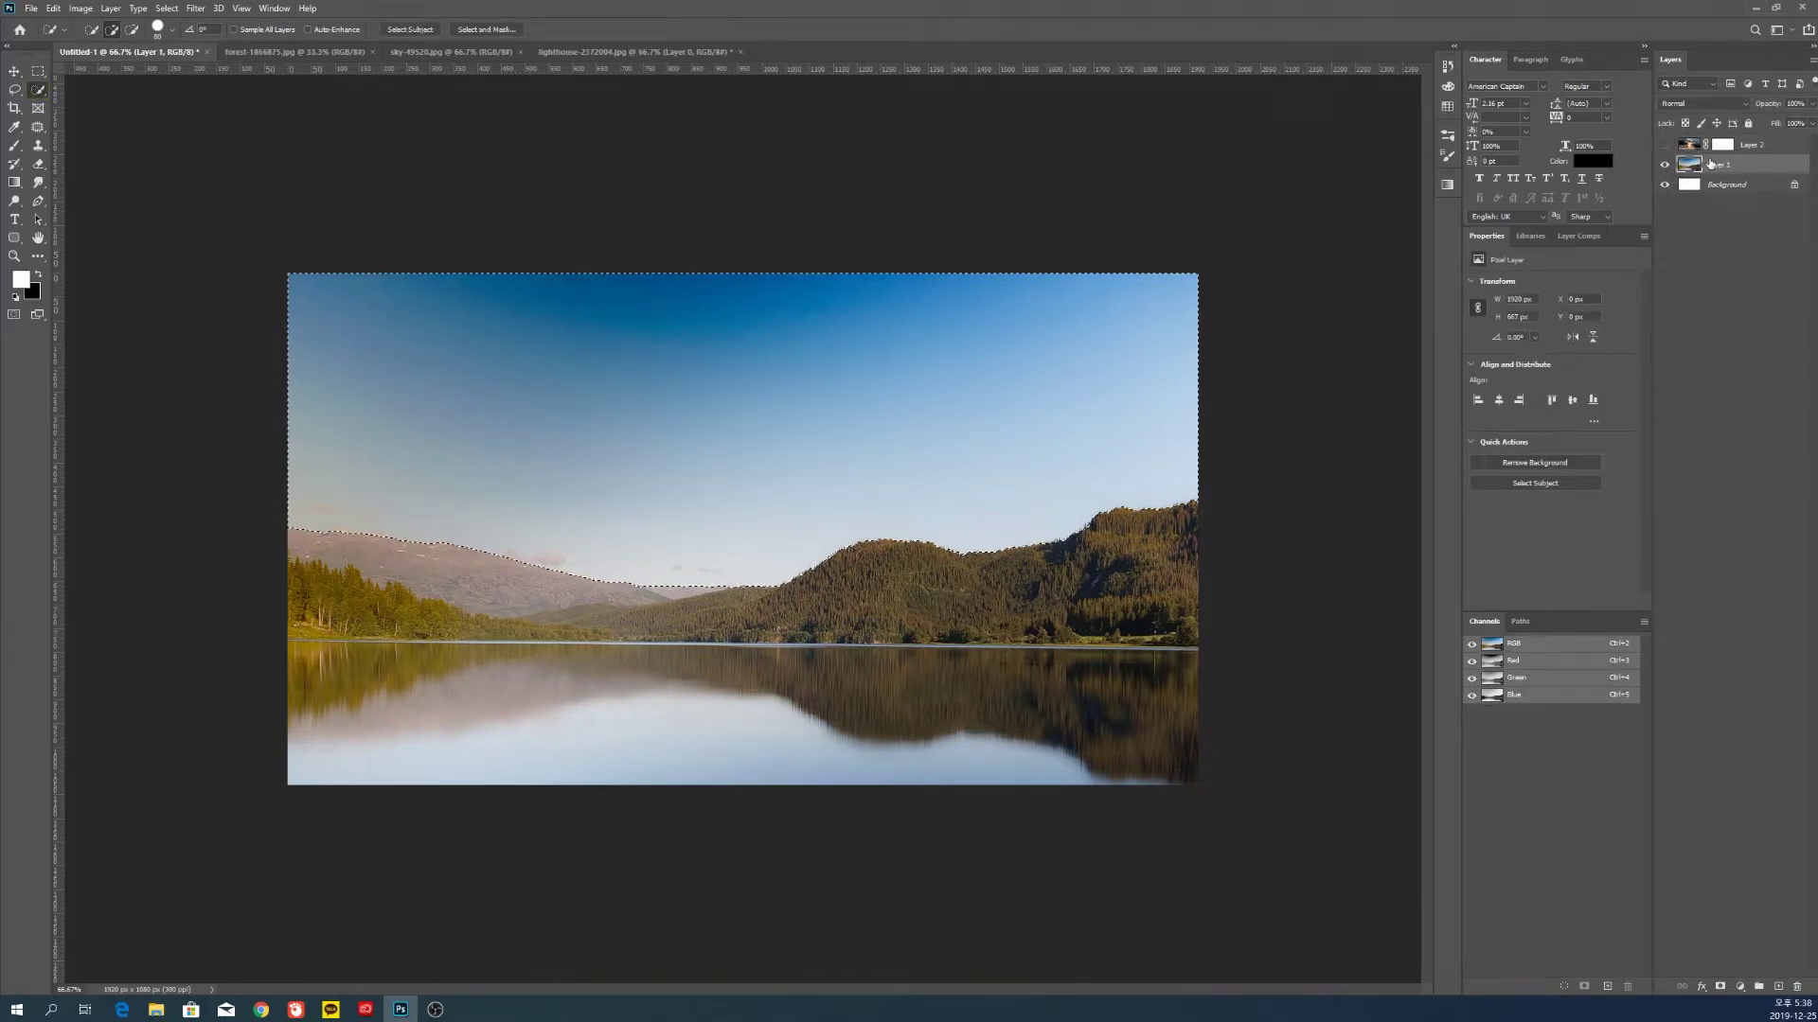
click(1664, 144)
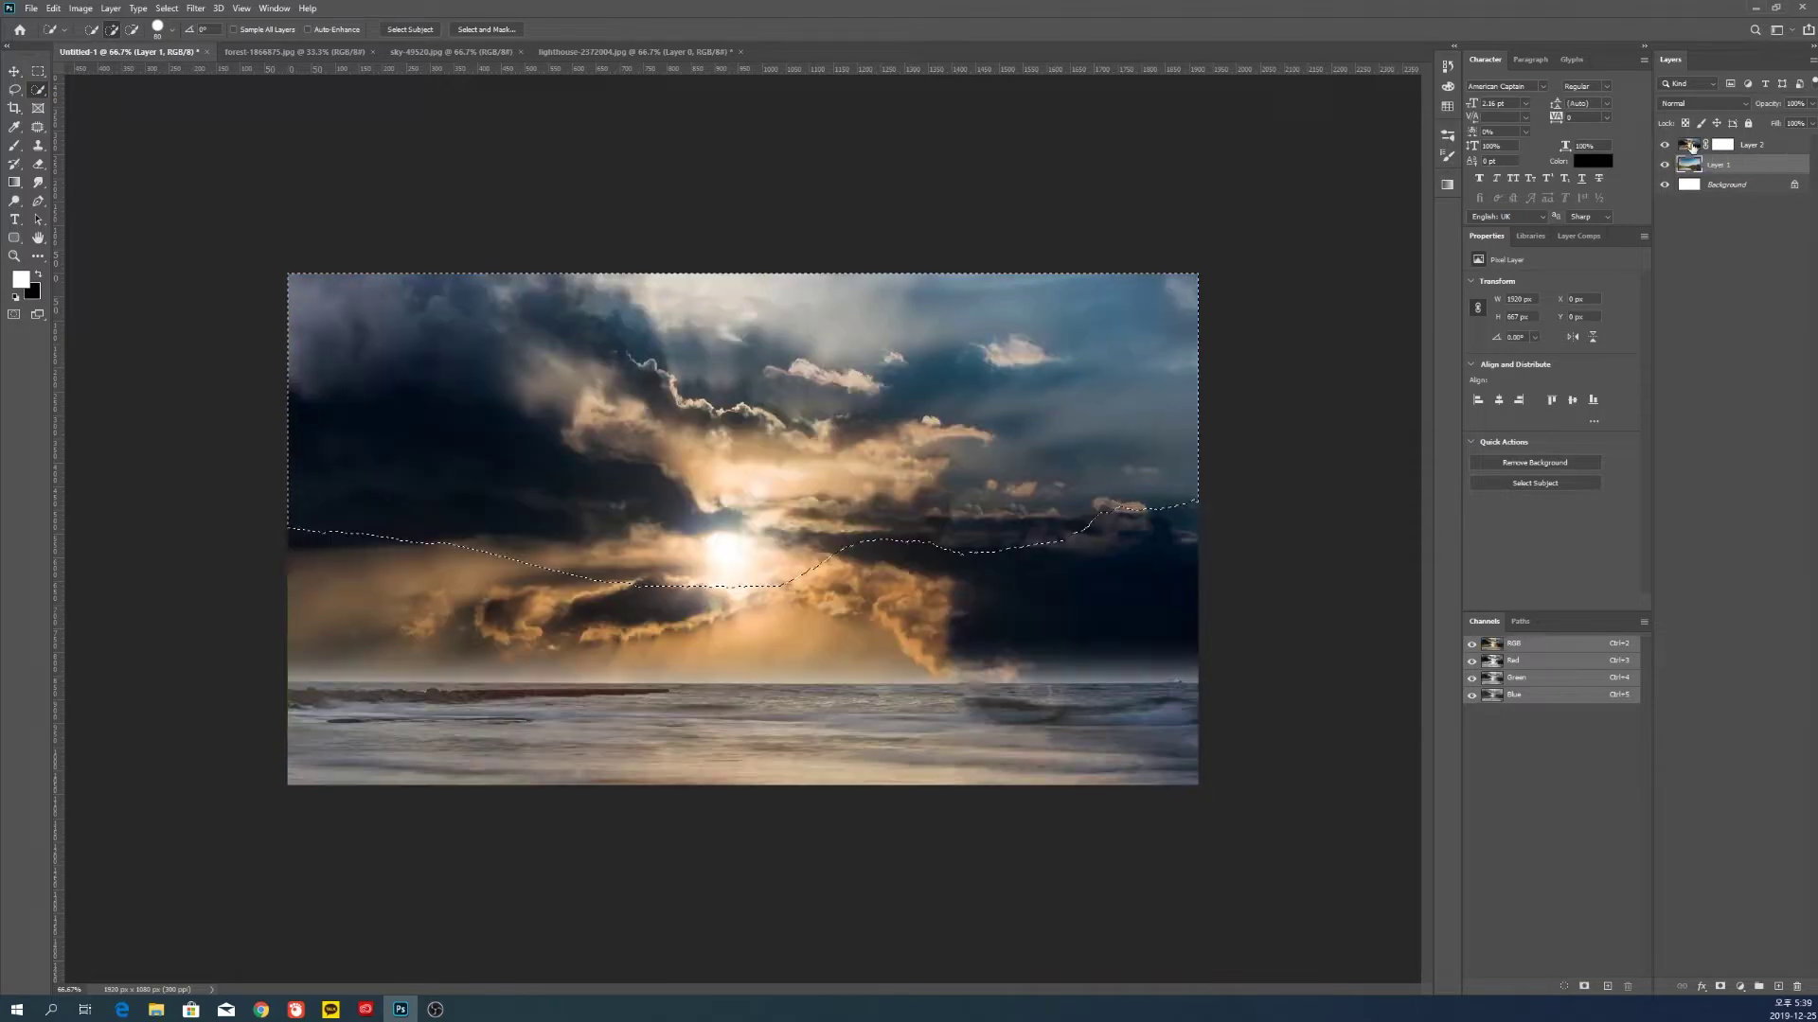
Replace the sunset layer's blank mask with a layer mask made from the sky selection
click(1723, 145)
drag(1723, 145, 1795, 986)
key(Return)
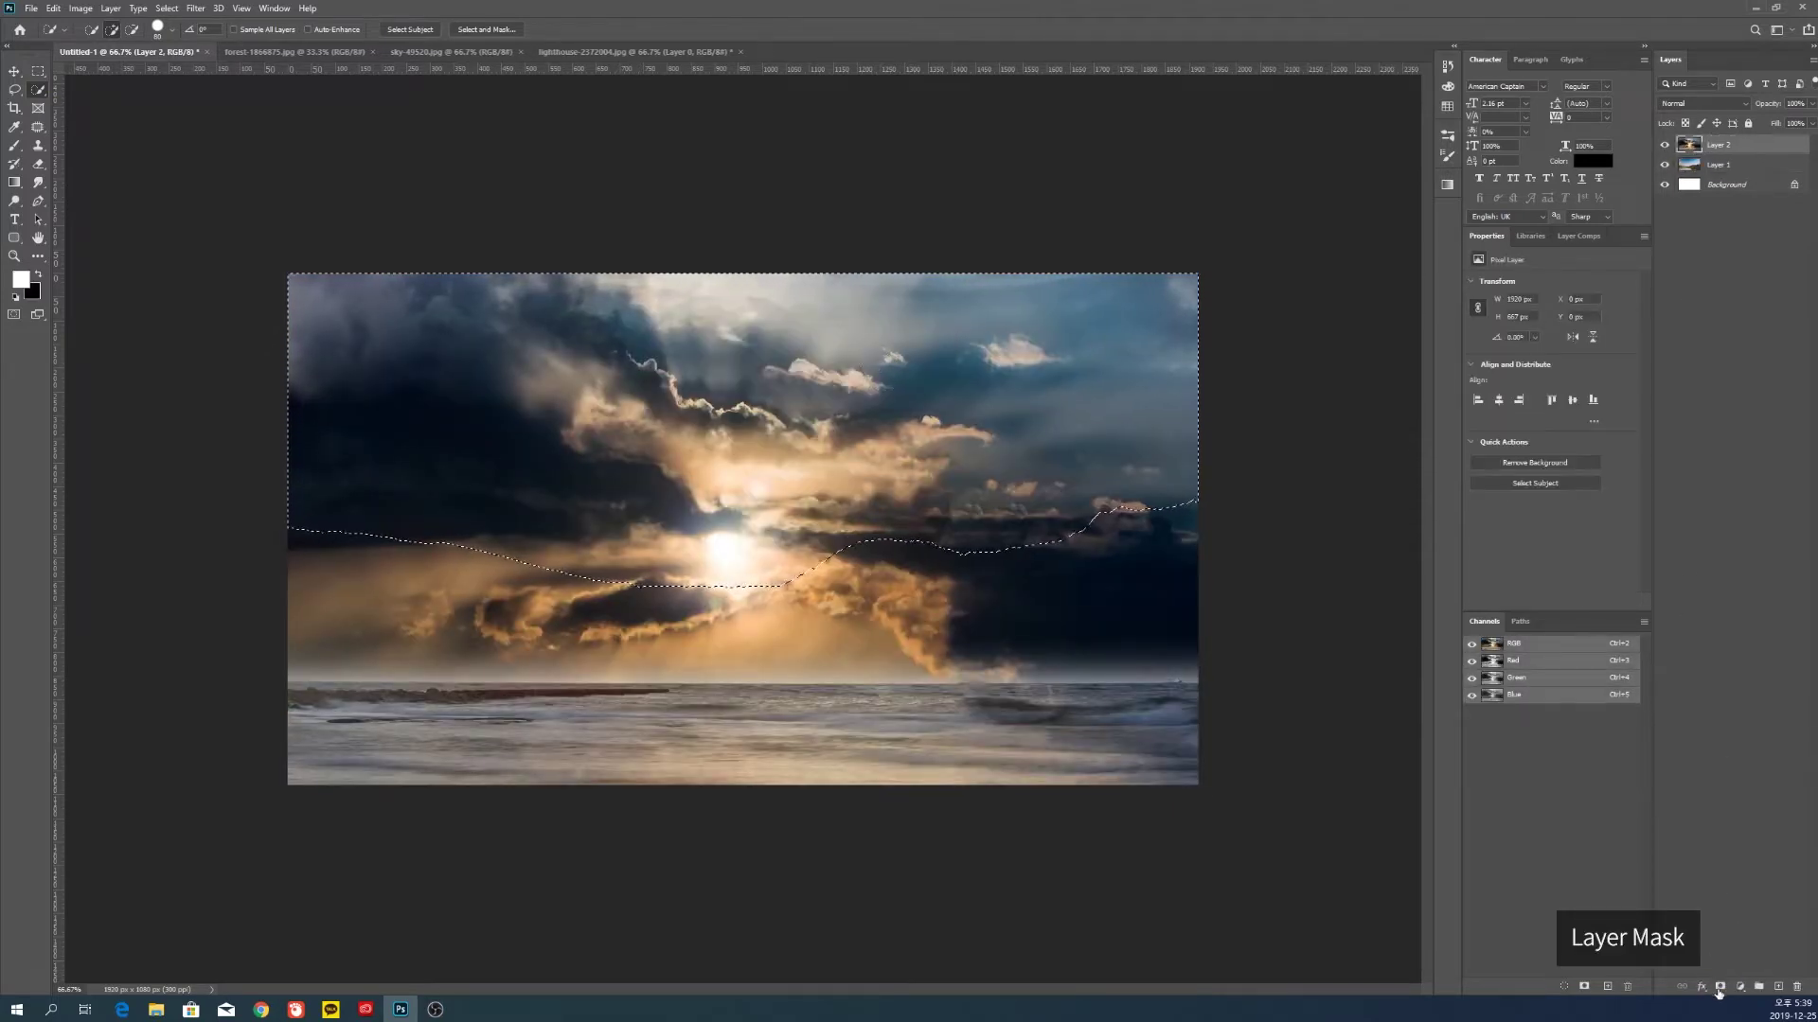
click(1720, 986)
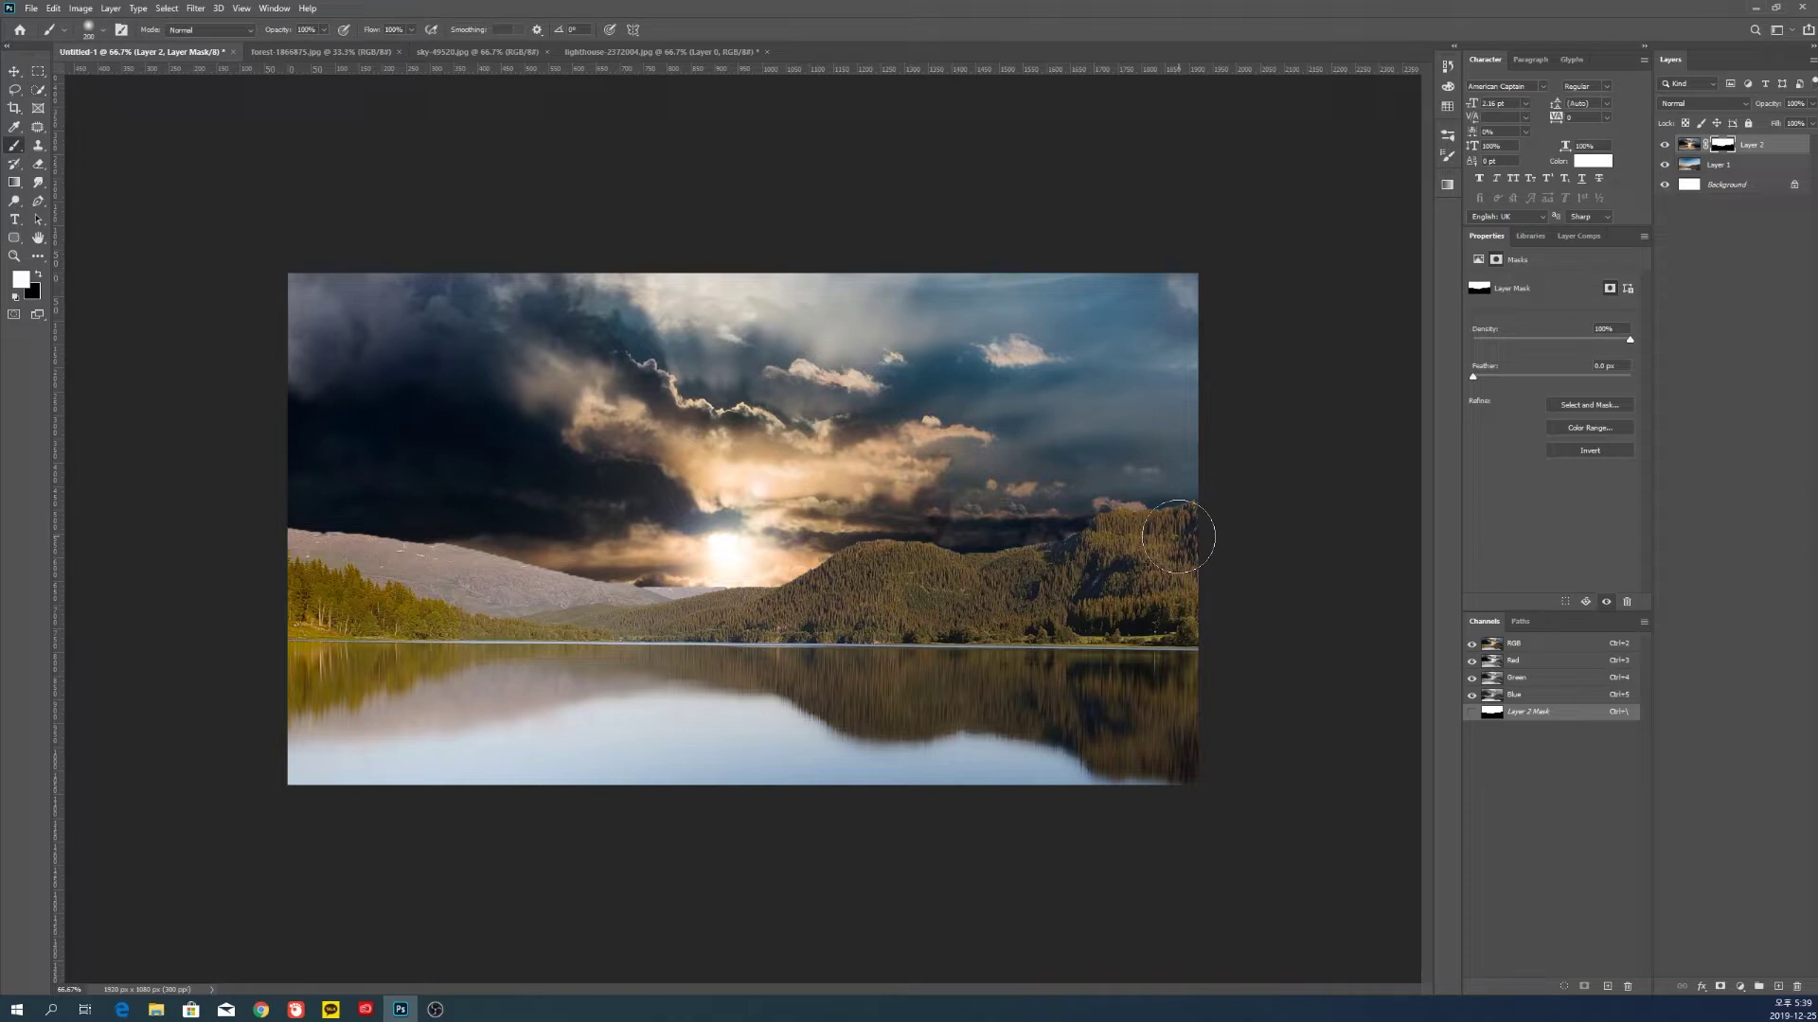
Paint white on the sunset layer's mask along the hilltops to blend the sky softly into the horizon
mouse_move(1178, 536)
mouse_down()
mouse_move(900, 590)
mouse_move(284, 559)
mouse_up()
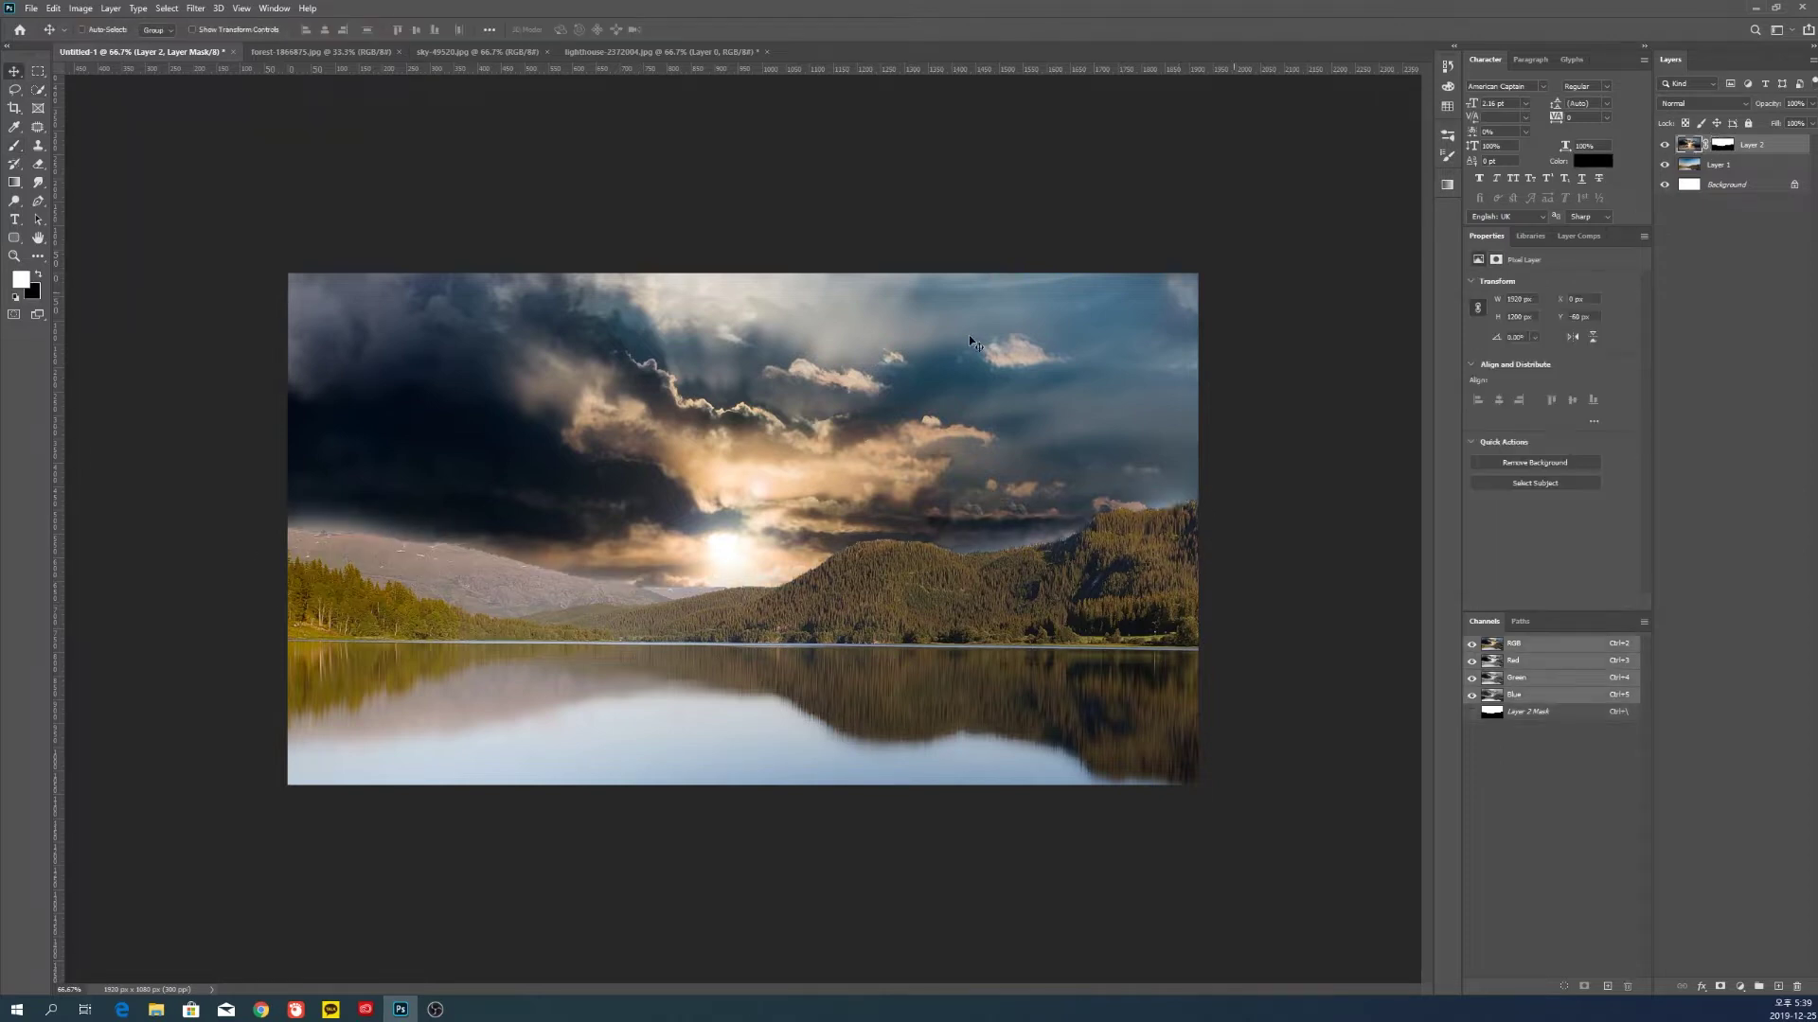
click(1721, 143)
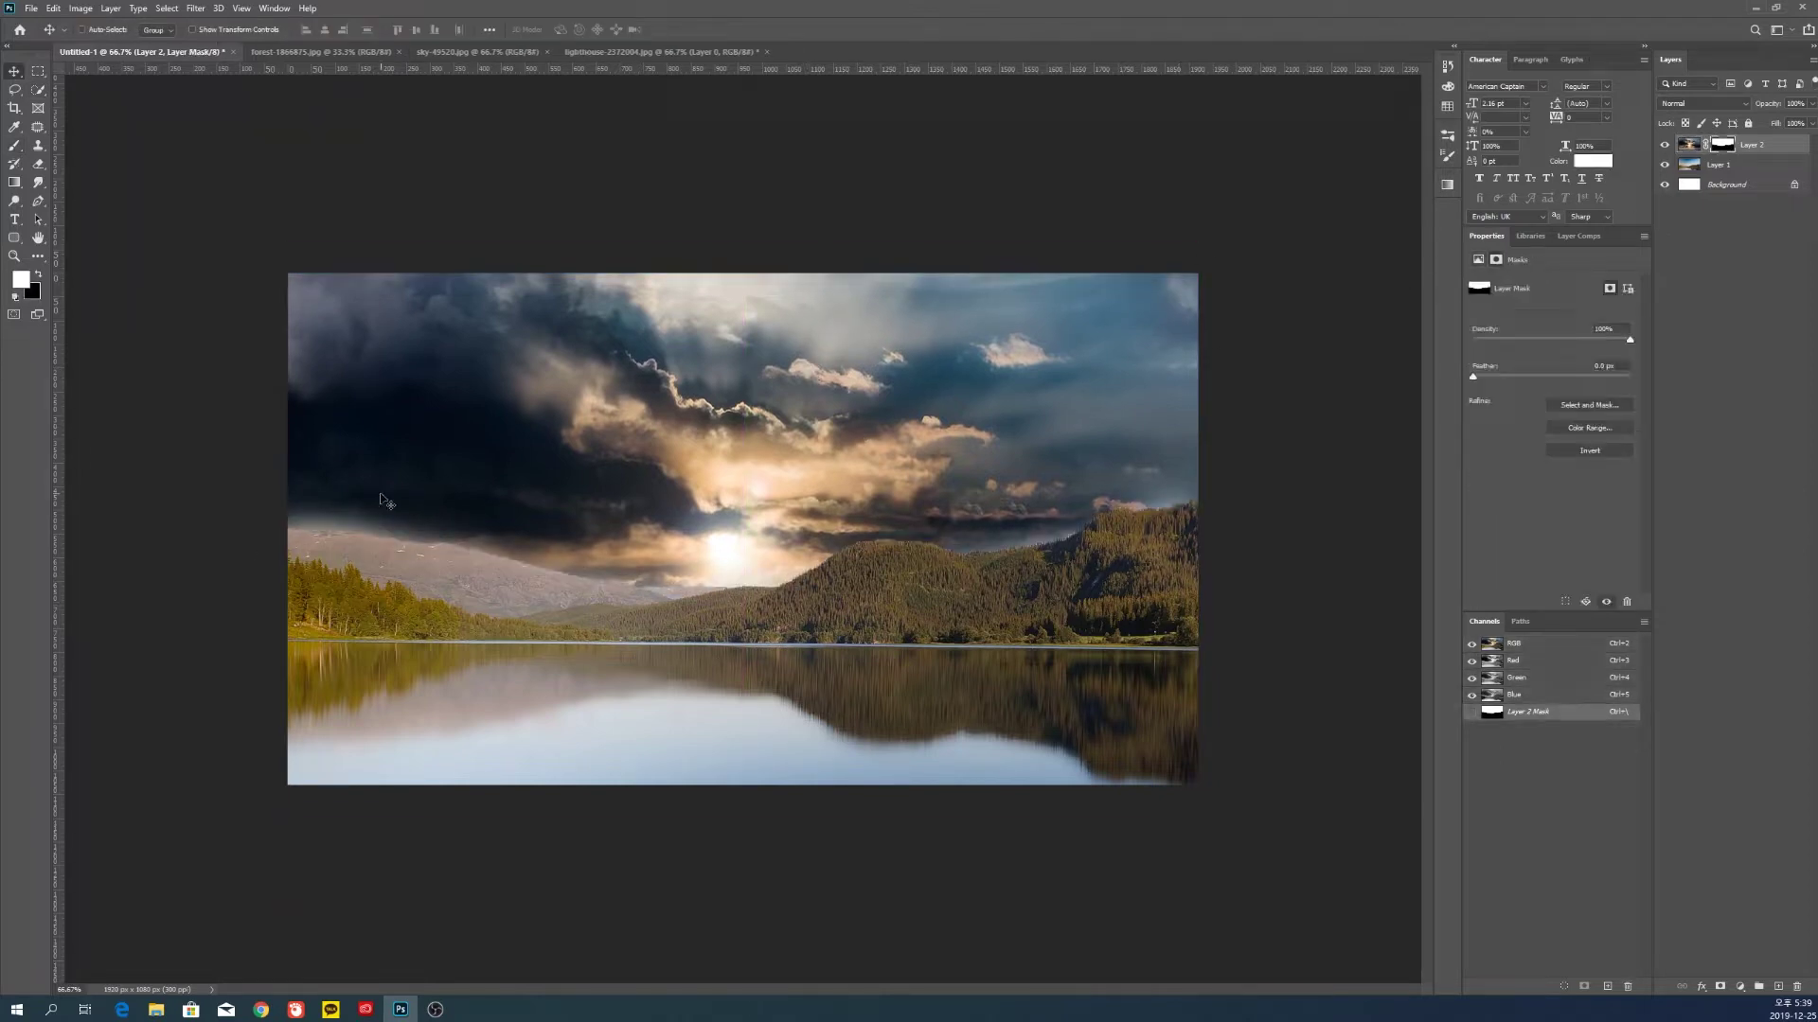
key(b)
drag(332, 495, 345, 483)
key(v)
click(1713, 530)
Add a Gradient Map adjustment layer running from dark navy blue to a pale blue
click(1739, 986)
click(1748, 971)
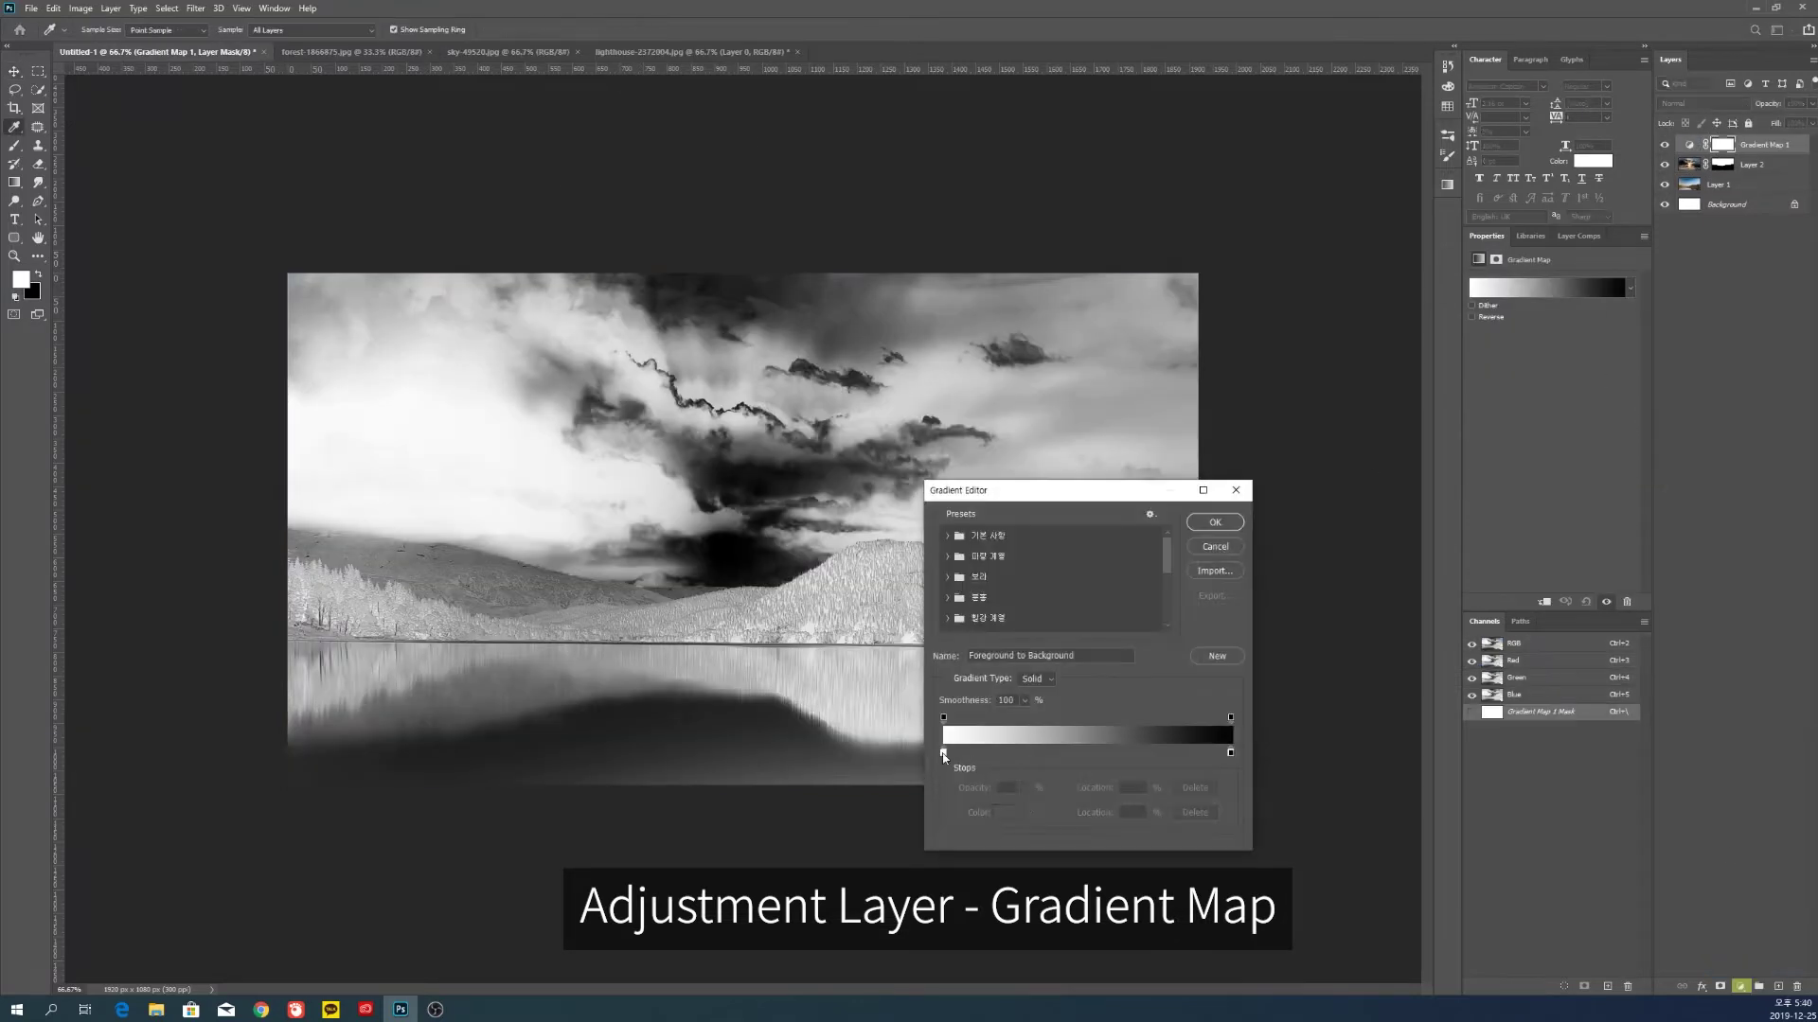
double_click(943, 753)
click(432, 742)
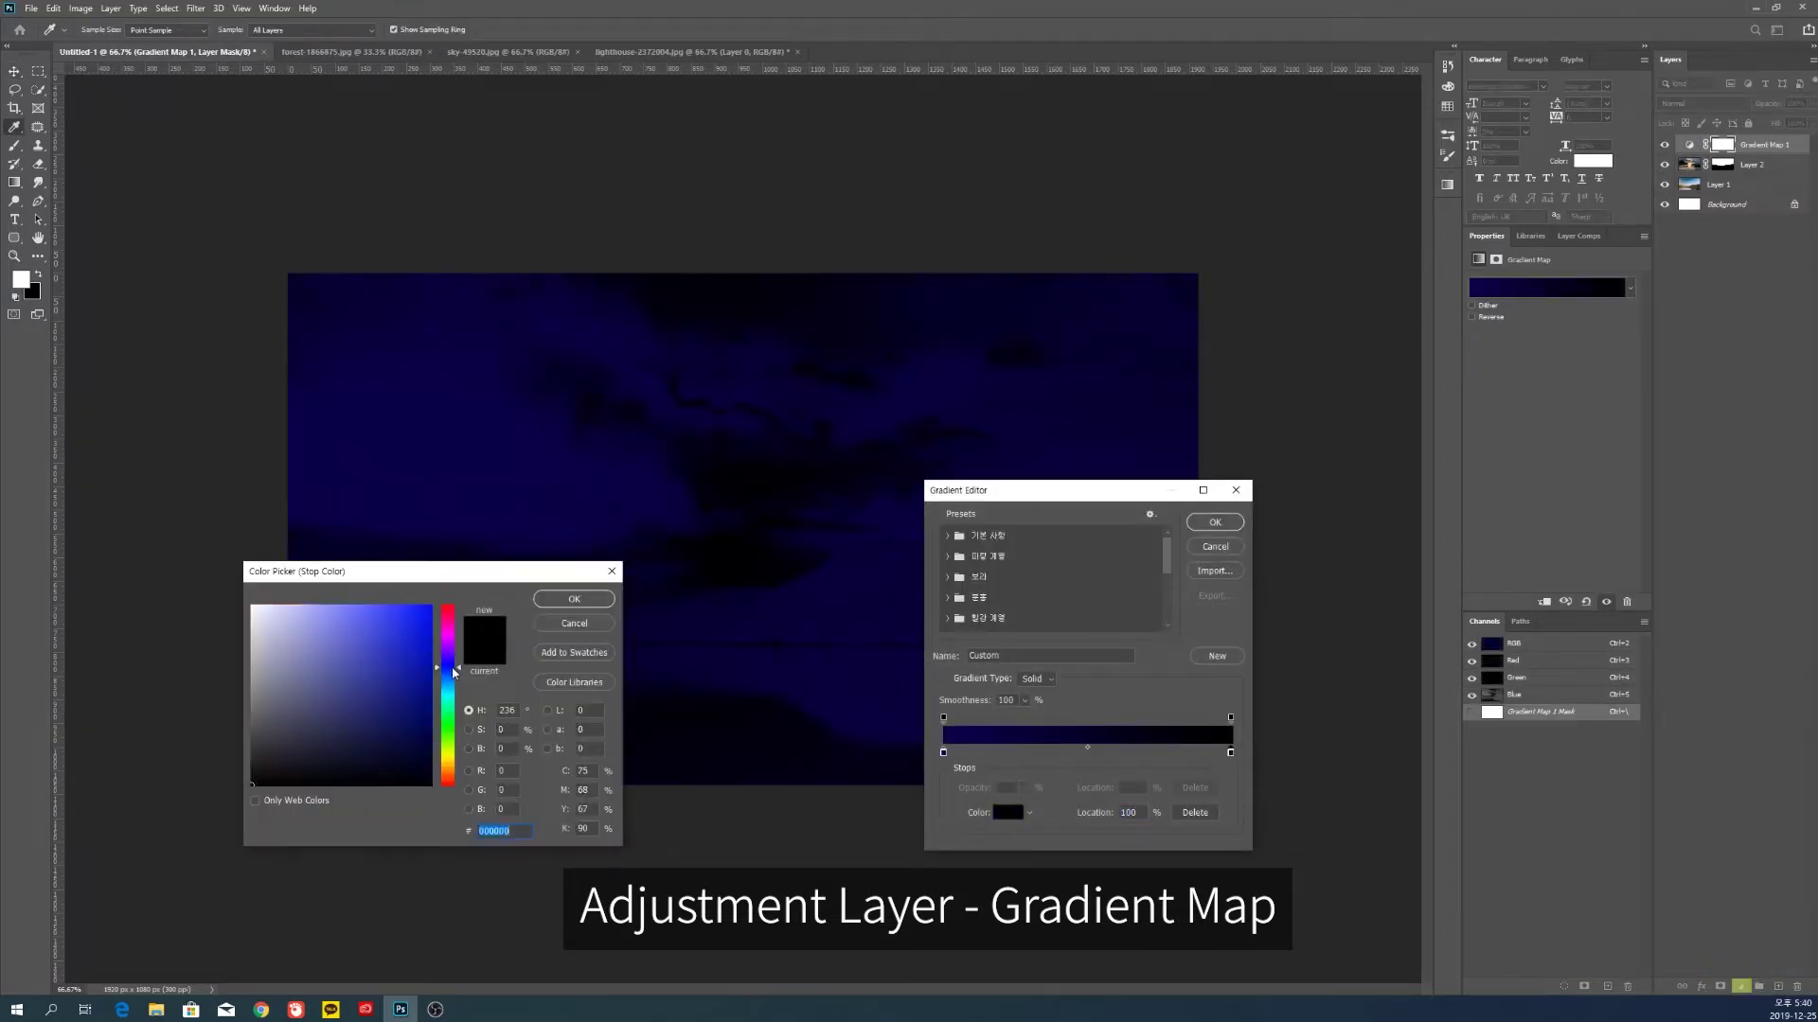
click(290, 623)
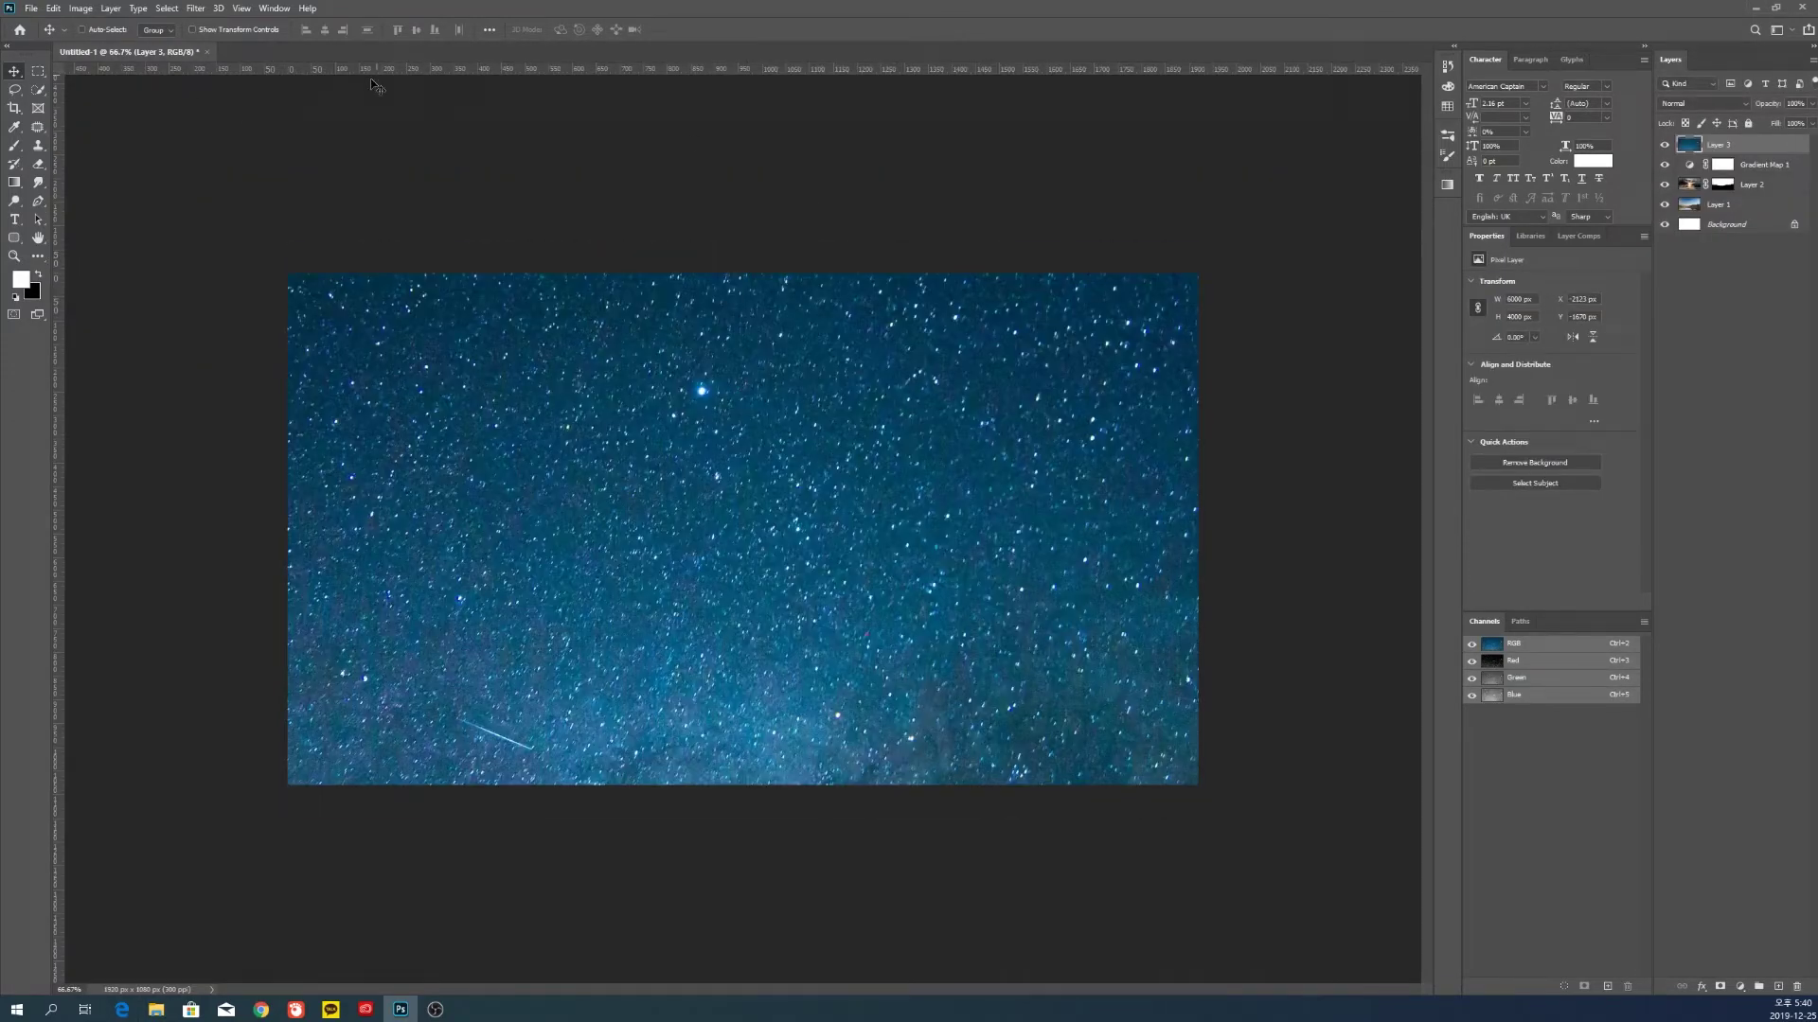
Scale down the starry sky layer and position it so that it still covers the whole canvas
key(ctrl+t)
scroll(735, 449, down, 8)
drag(1389, 483, 1010, 483)
drag(831, 496, 884, 524)
drag(1059, 510, 1014, 514)
key(Return)
scroll(838, 560, up, 10)
Move the starry sky layer beneath the Gradient Map and set it to Darken blending at 84% opacity
scroll(1724, 109, down, 12)
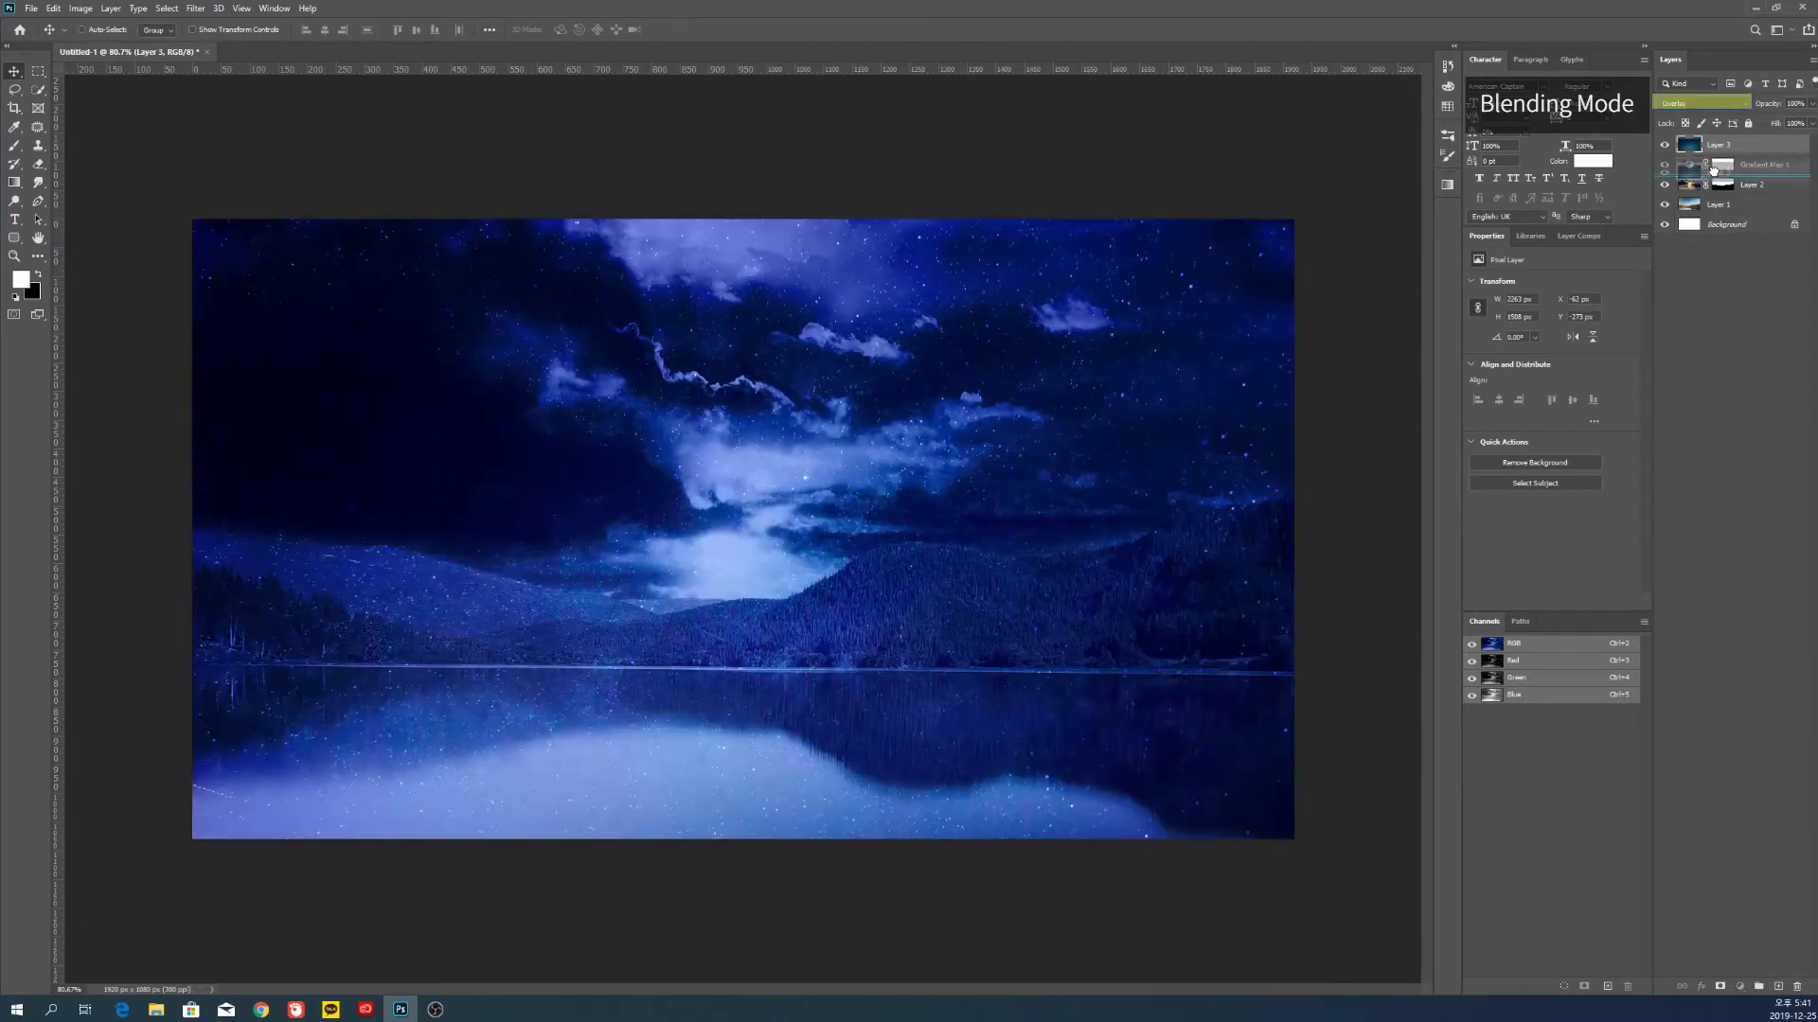
drag(1712, 167, 1713, 170)
scroll(1715, 106, up, 6)
scroll(1737, 110, up, 4)
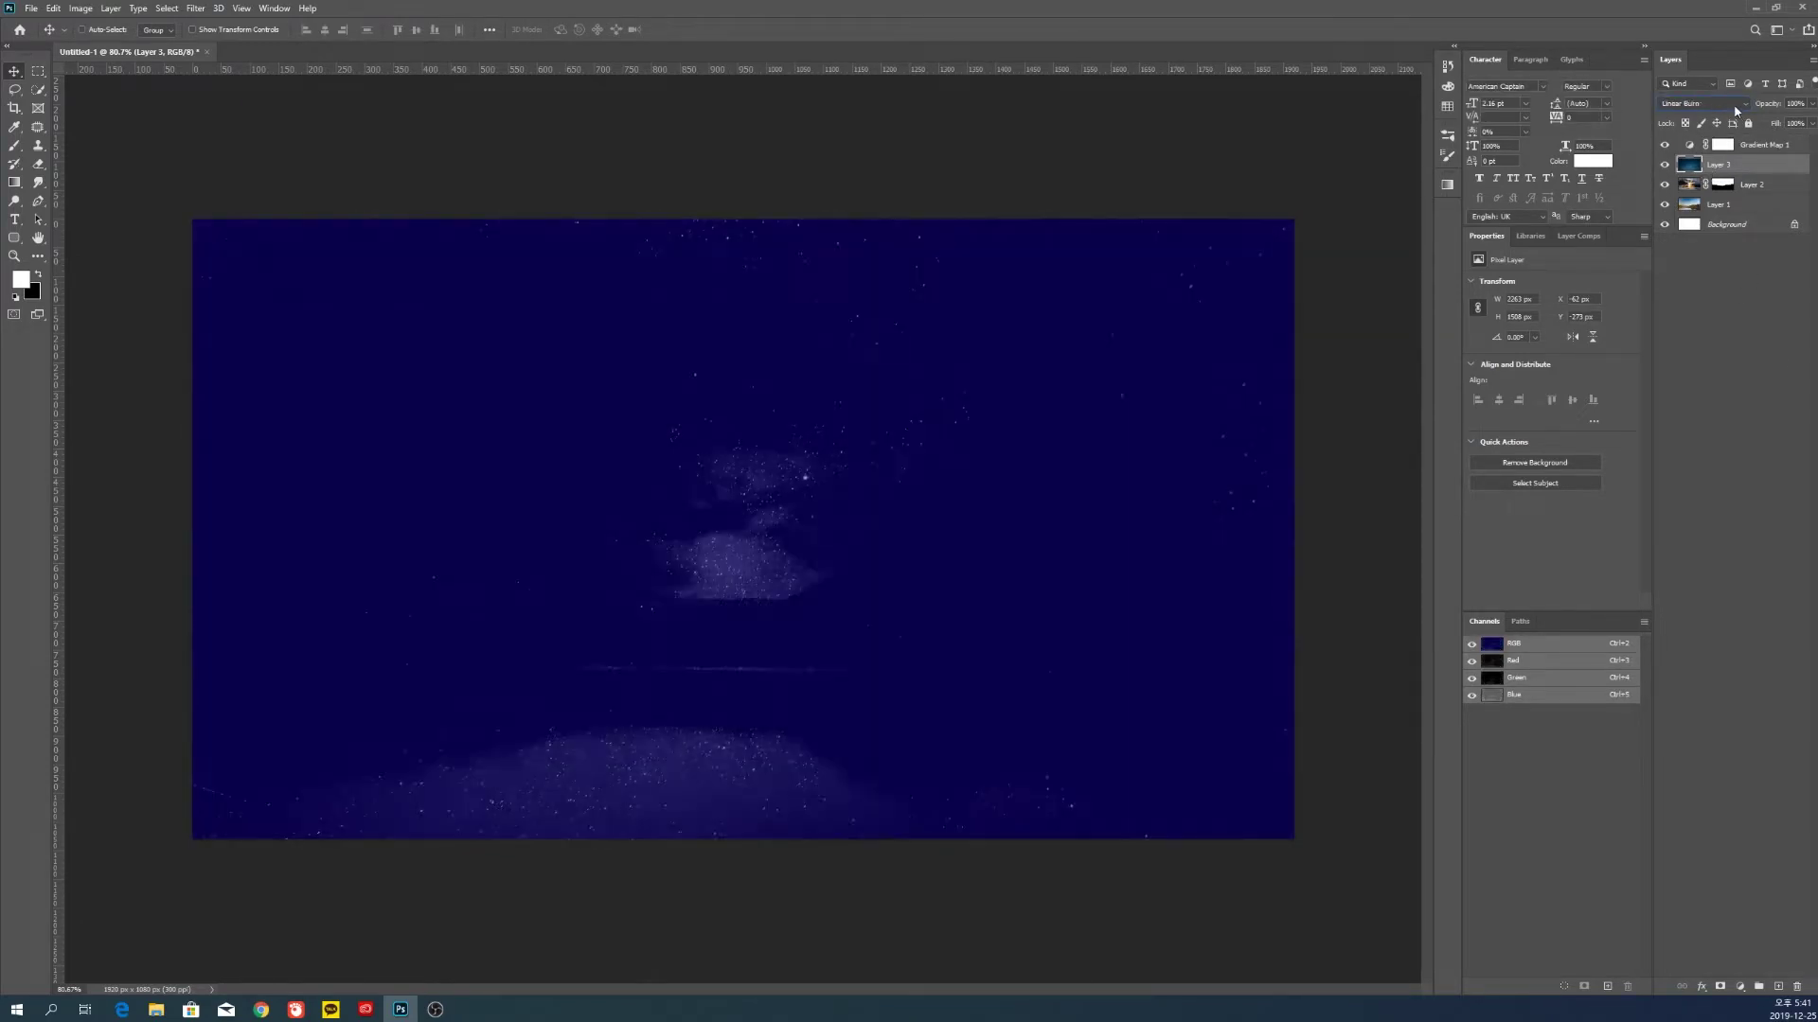
drag(1811, 104, 1801, 125)
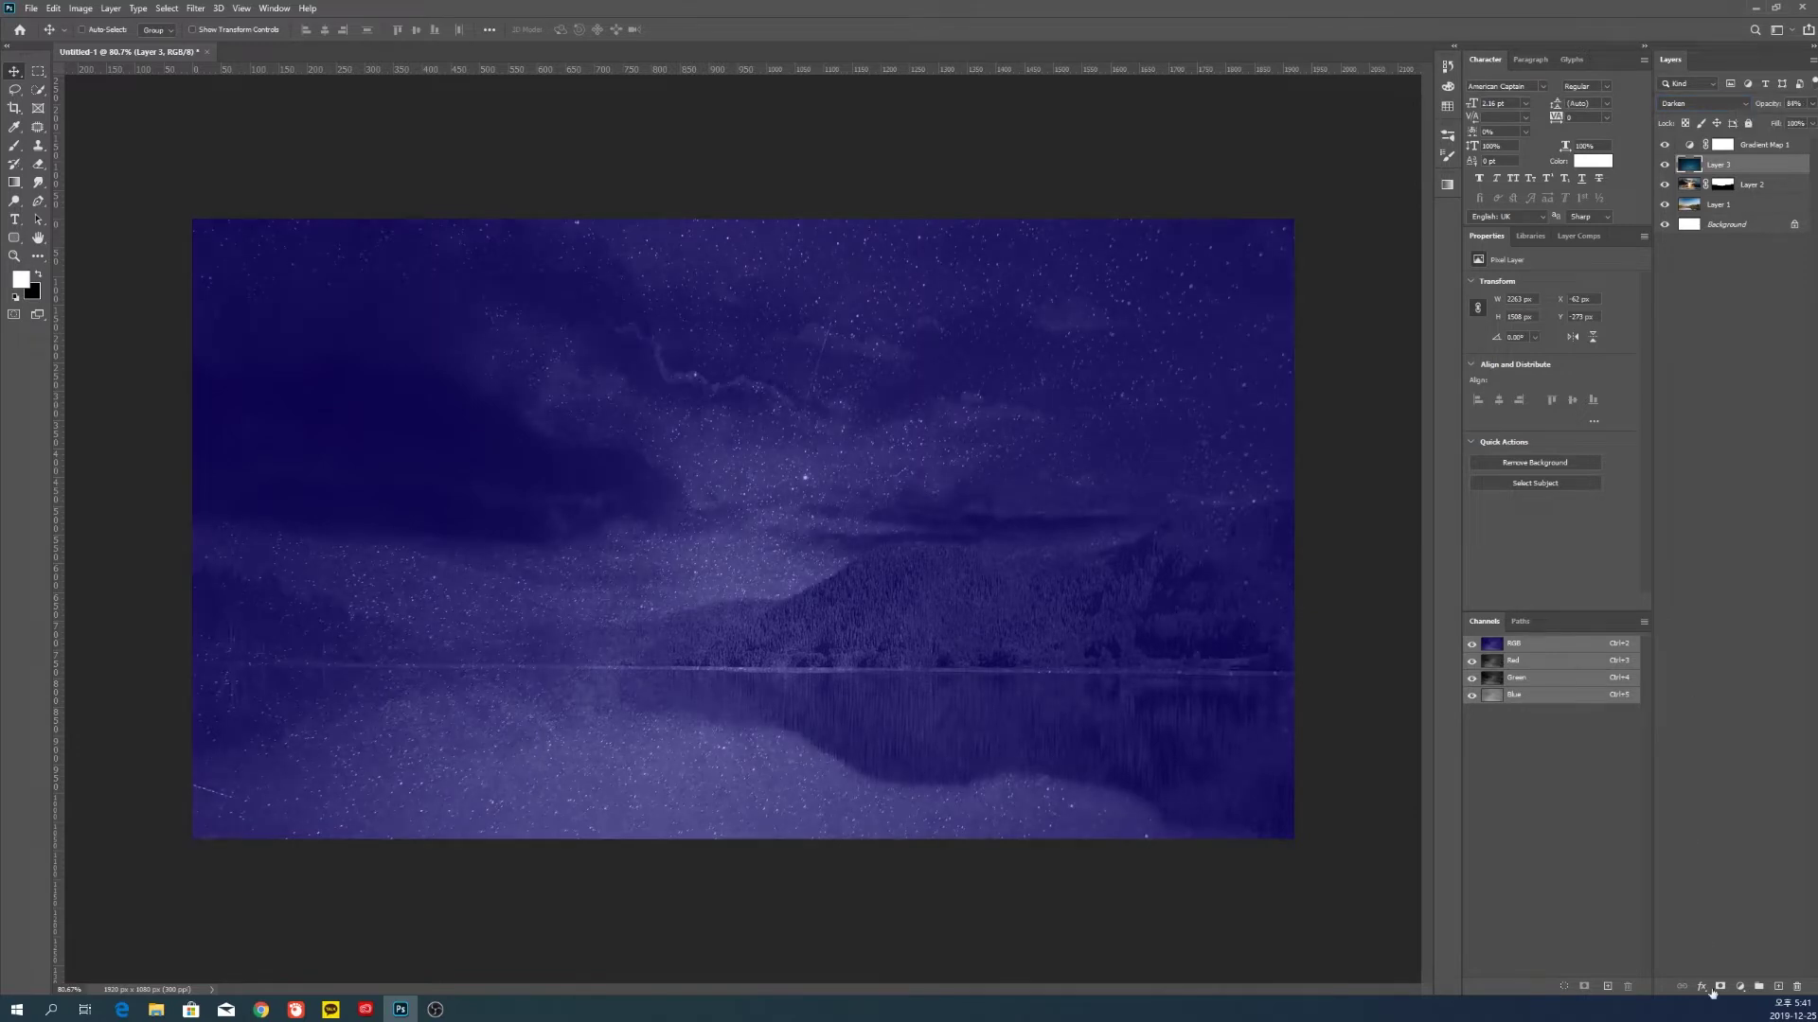
Add a layer mask to the starry sky layer and paint black over the lake, hills and bright clouds to hide the stars there
click(1720, 987)
key(b)
key(x)
mouse_move(1282, 832)
mouse_down()
mouse_move(744, 826)
mouse_move(1179, 716)
mouse_move(691, 824)
mouse_move(587, 653)
mouse_move(310, 545)
mouse_move(1152, 629)
mouse_move(1115, 619)
mouse_move(1273, 466)
mouse_move(1247, 493)
mouse_move(1260, 555)
mouse_move(668, 635)
mouse_move(972, 656)
mouse_move(753, 667)
mouse_move(906, 698)
mouse_move(1178, 590)
mouse_move(889, 625)
mouse_move(1198, 561)
mouse_move(756, 633)
mouse_up()
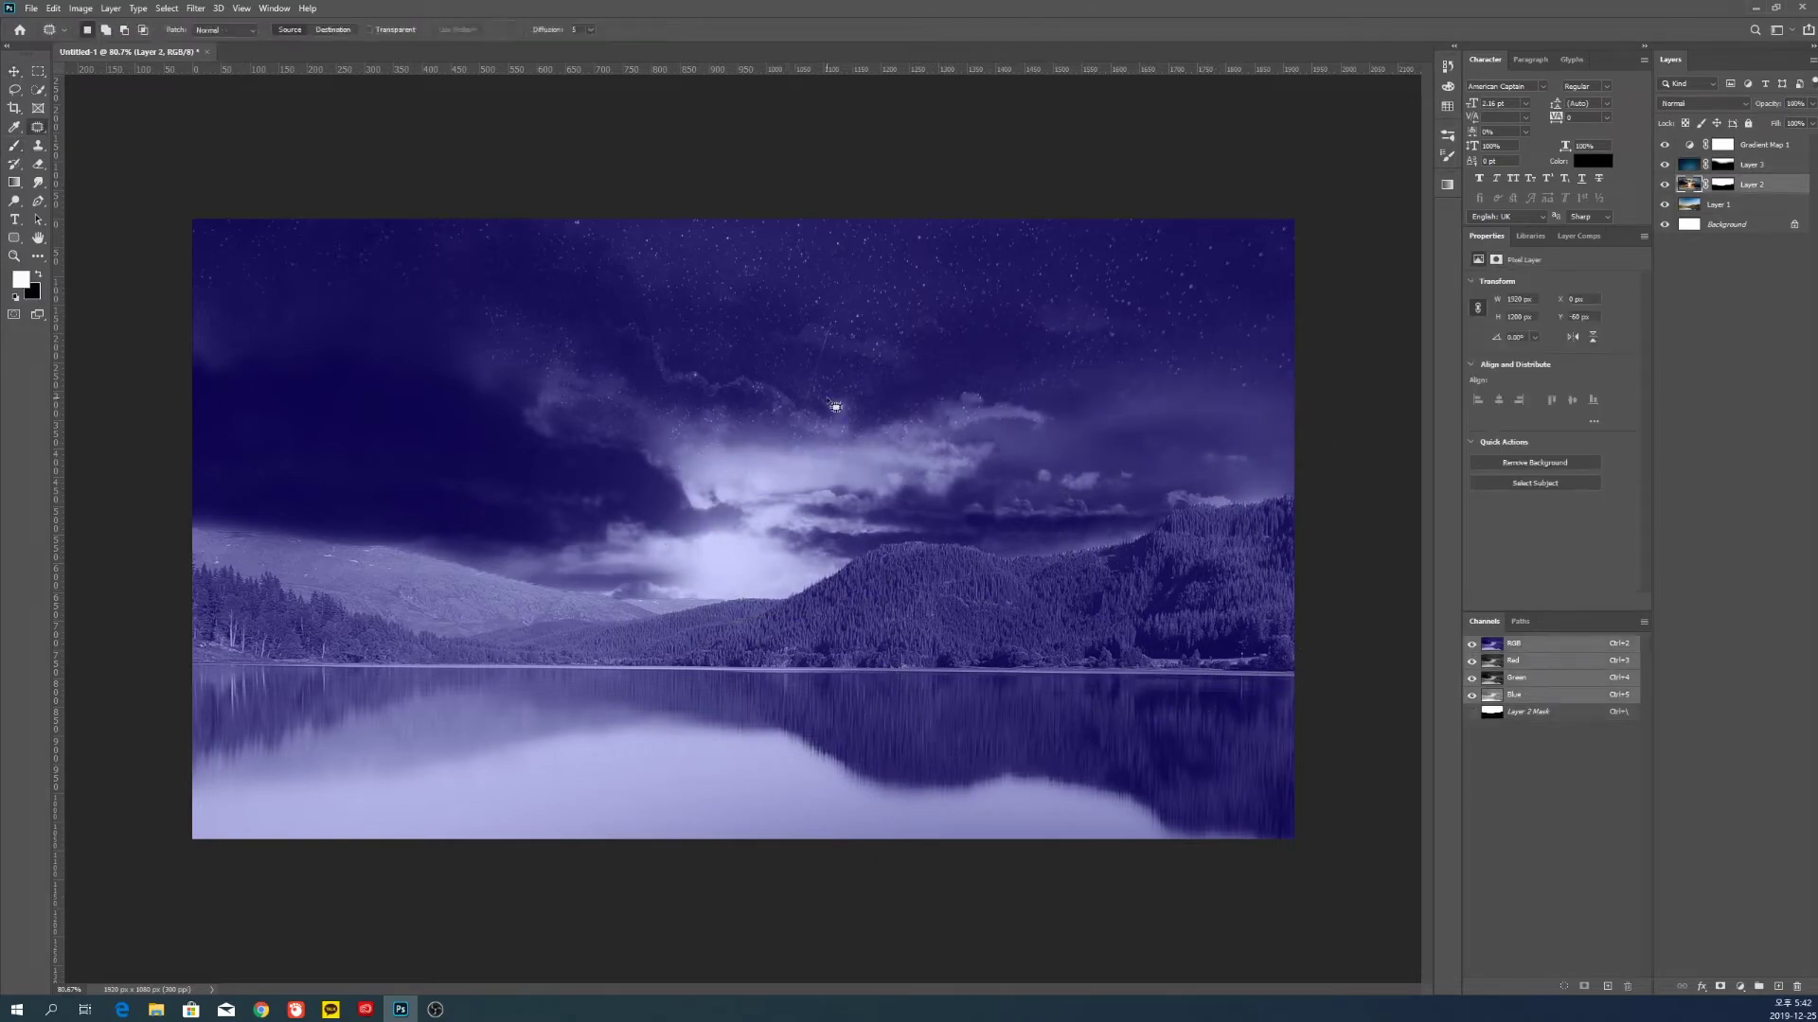
key(b)
click(1722, 163)
mouse_move(1116, 450)
mouse_down()
mouse_move(1215, 482)
mouse_move(1064, 496)
mouse_move(1047, 567)
mouse_move(603, 558)
mouse_move(1189, 657)
mouse_up()
key(v)
scroll(784, 636, down, 4)
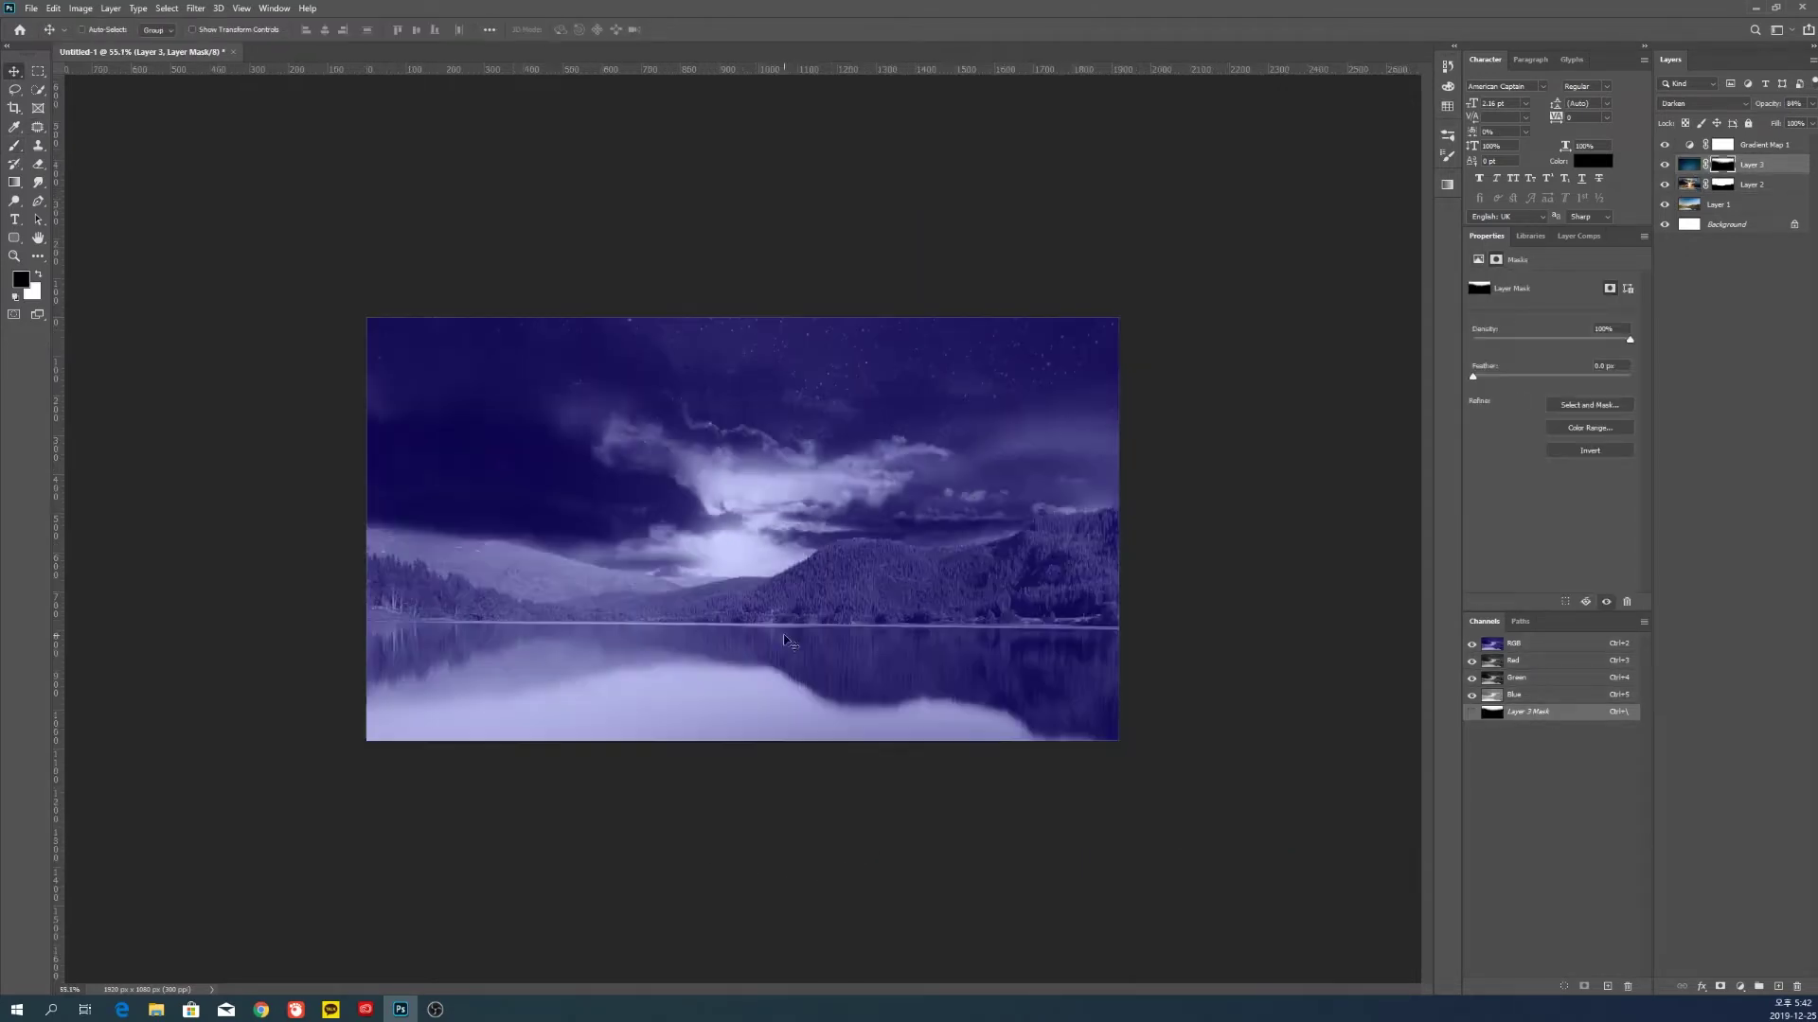
Switch the brush colour back to white and set the starry sky layer's opacity to 90%
key(b)
key(x)
key(v)
click(1811, 103)
drag(1797, 126, 1805, 126)
scroll(663, 583, up, 3)
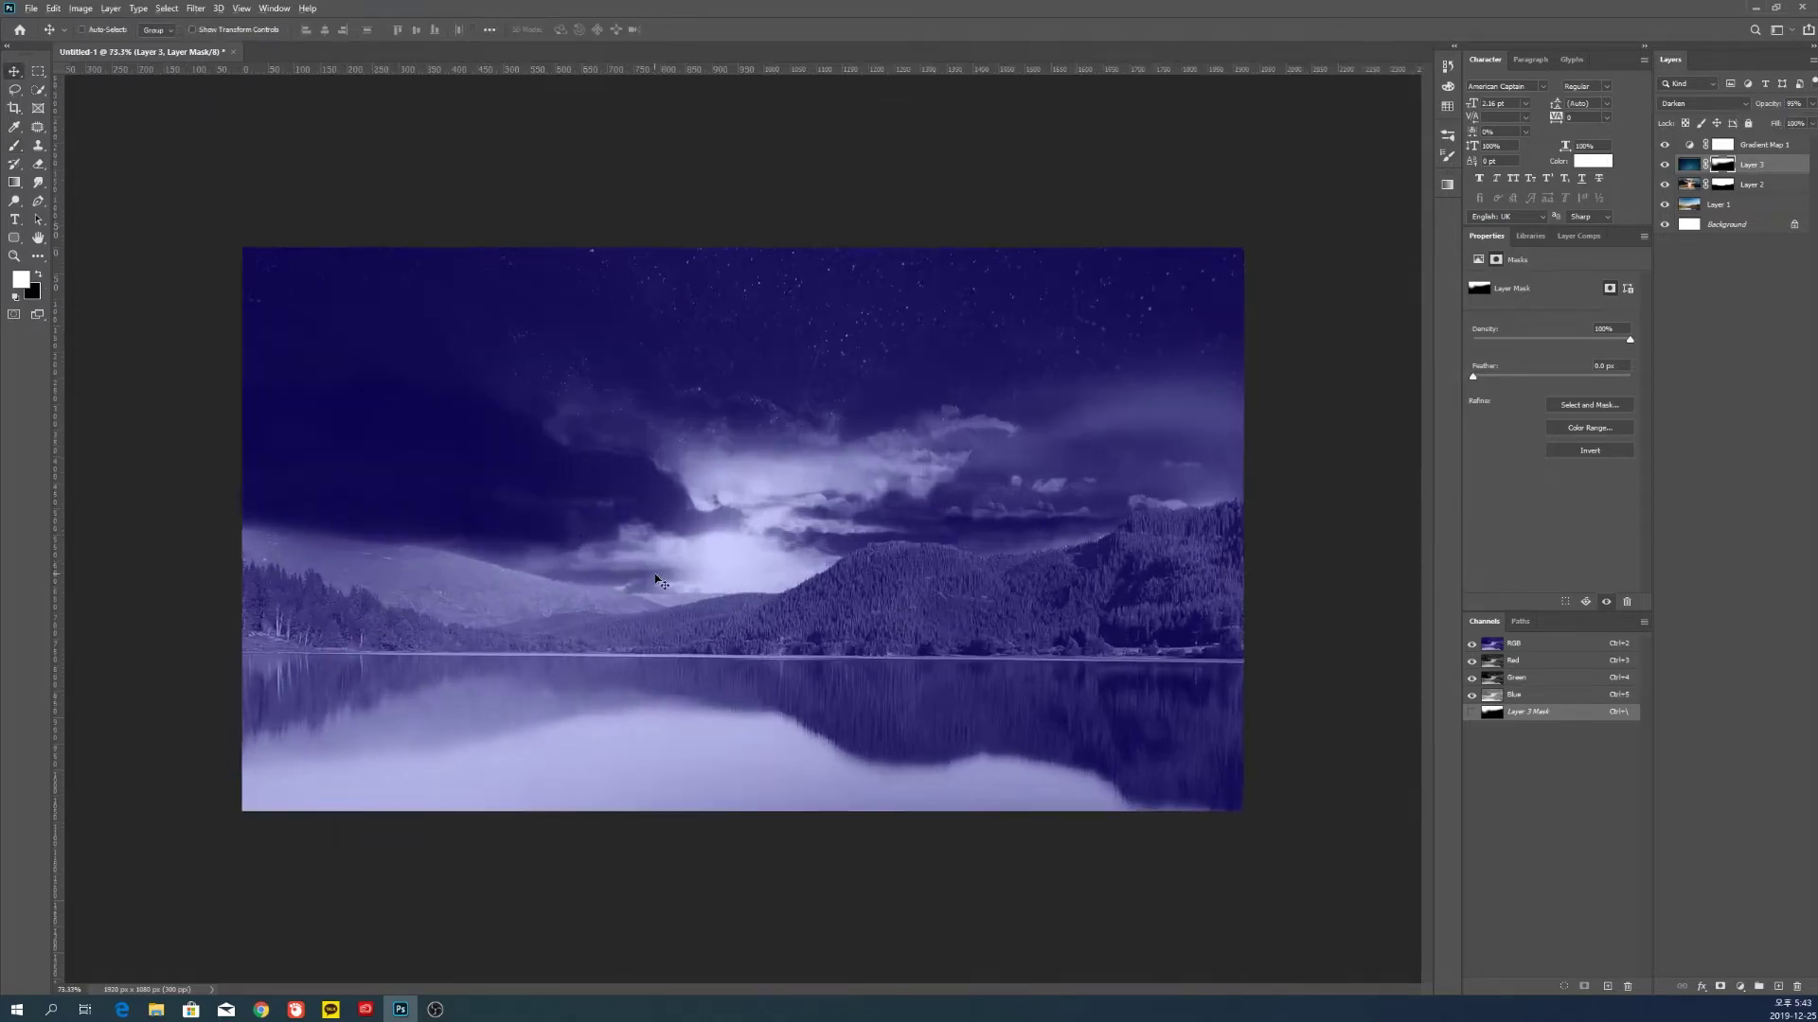
scroll(636, 615, down, 1)
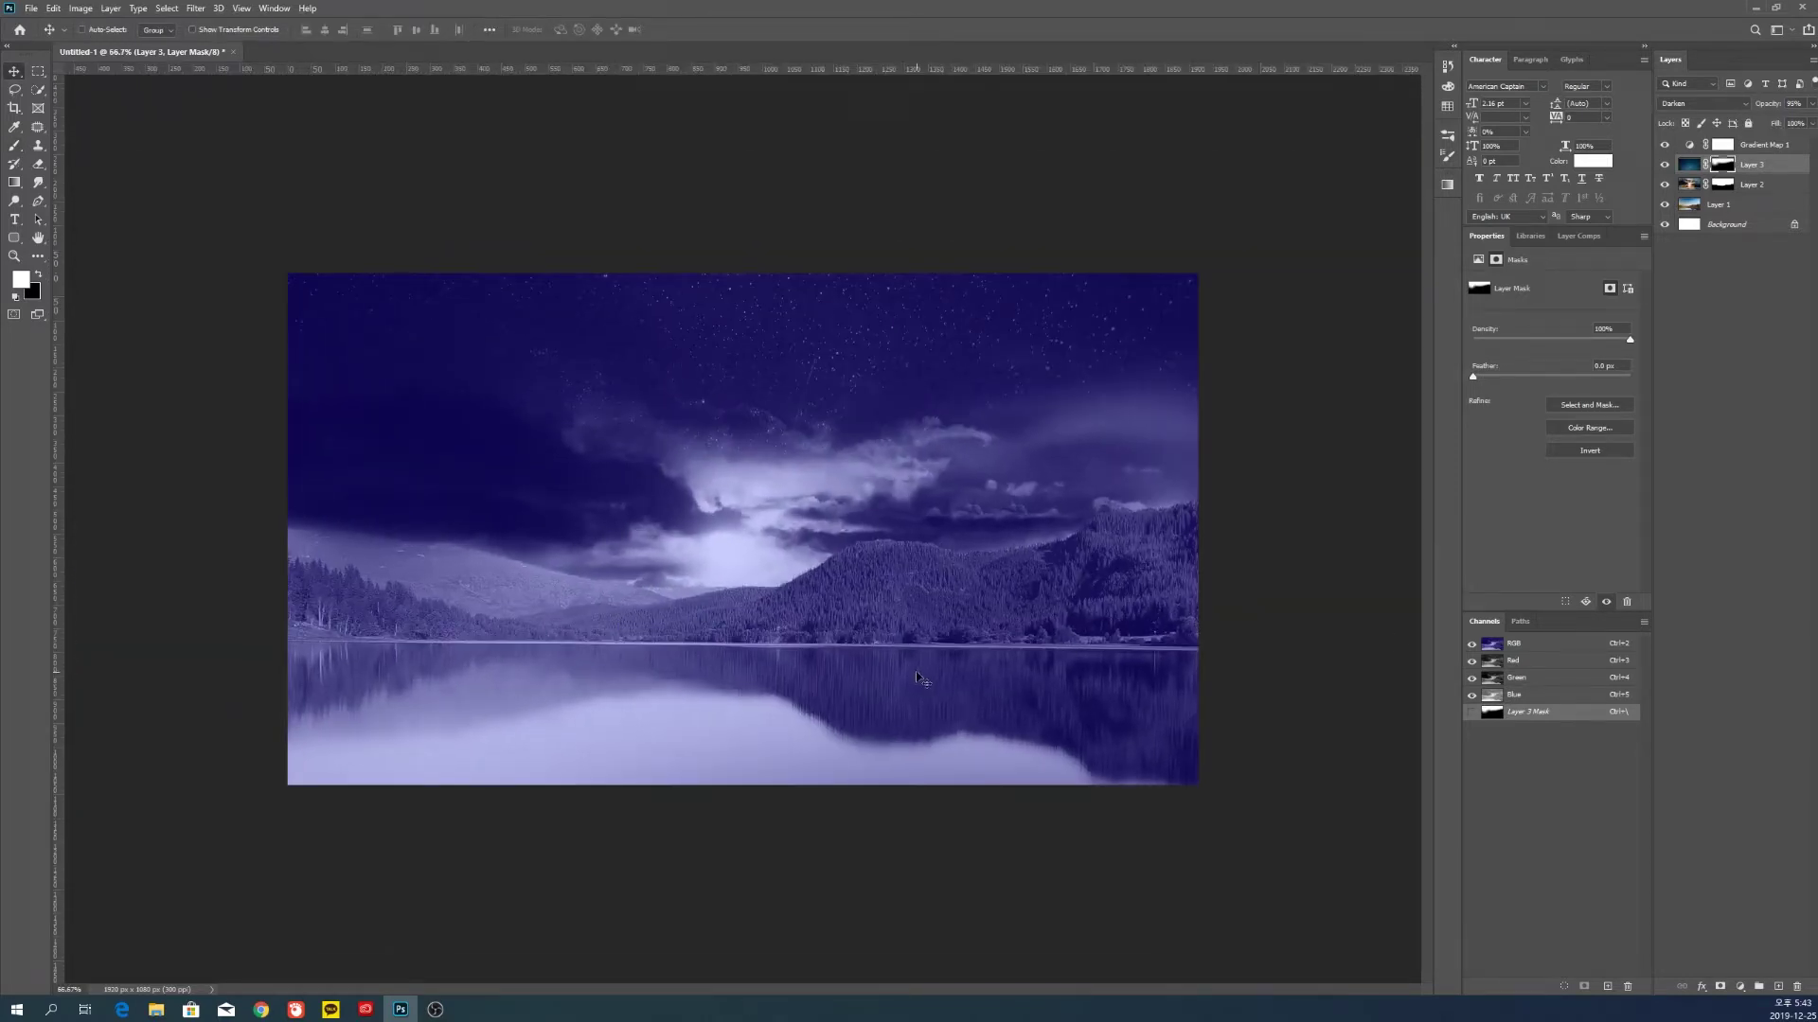
Add a blank layer above the Gradient Map and load the sunset layer's mask as a selection for it
click(1754, 145)
key(ctrl+shift+alt+n)
key(b)
key([)
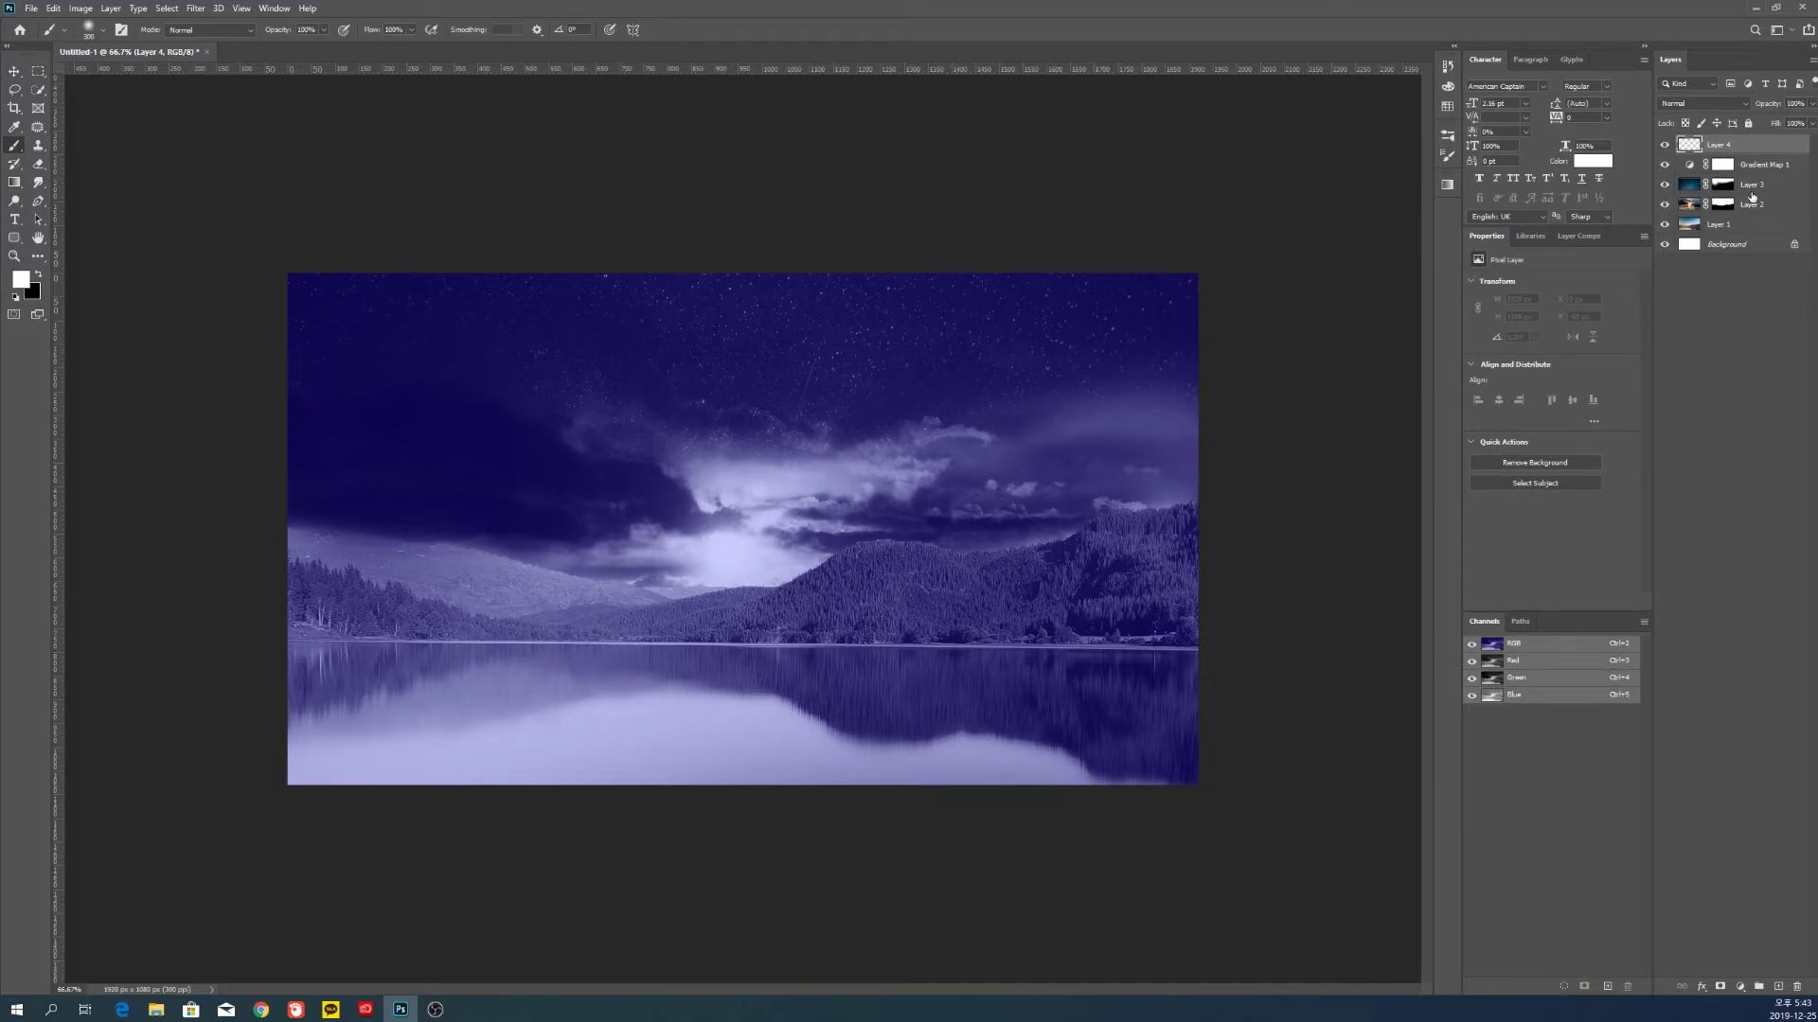
click(1723, 204)
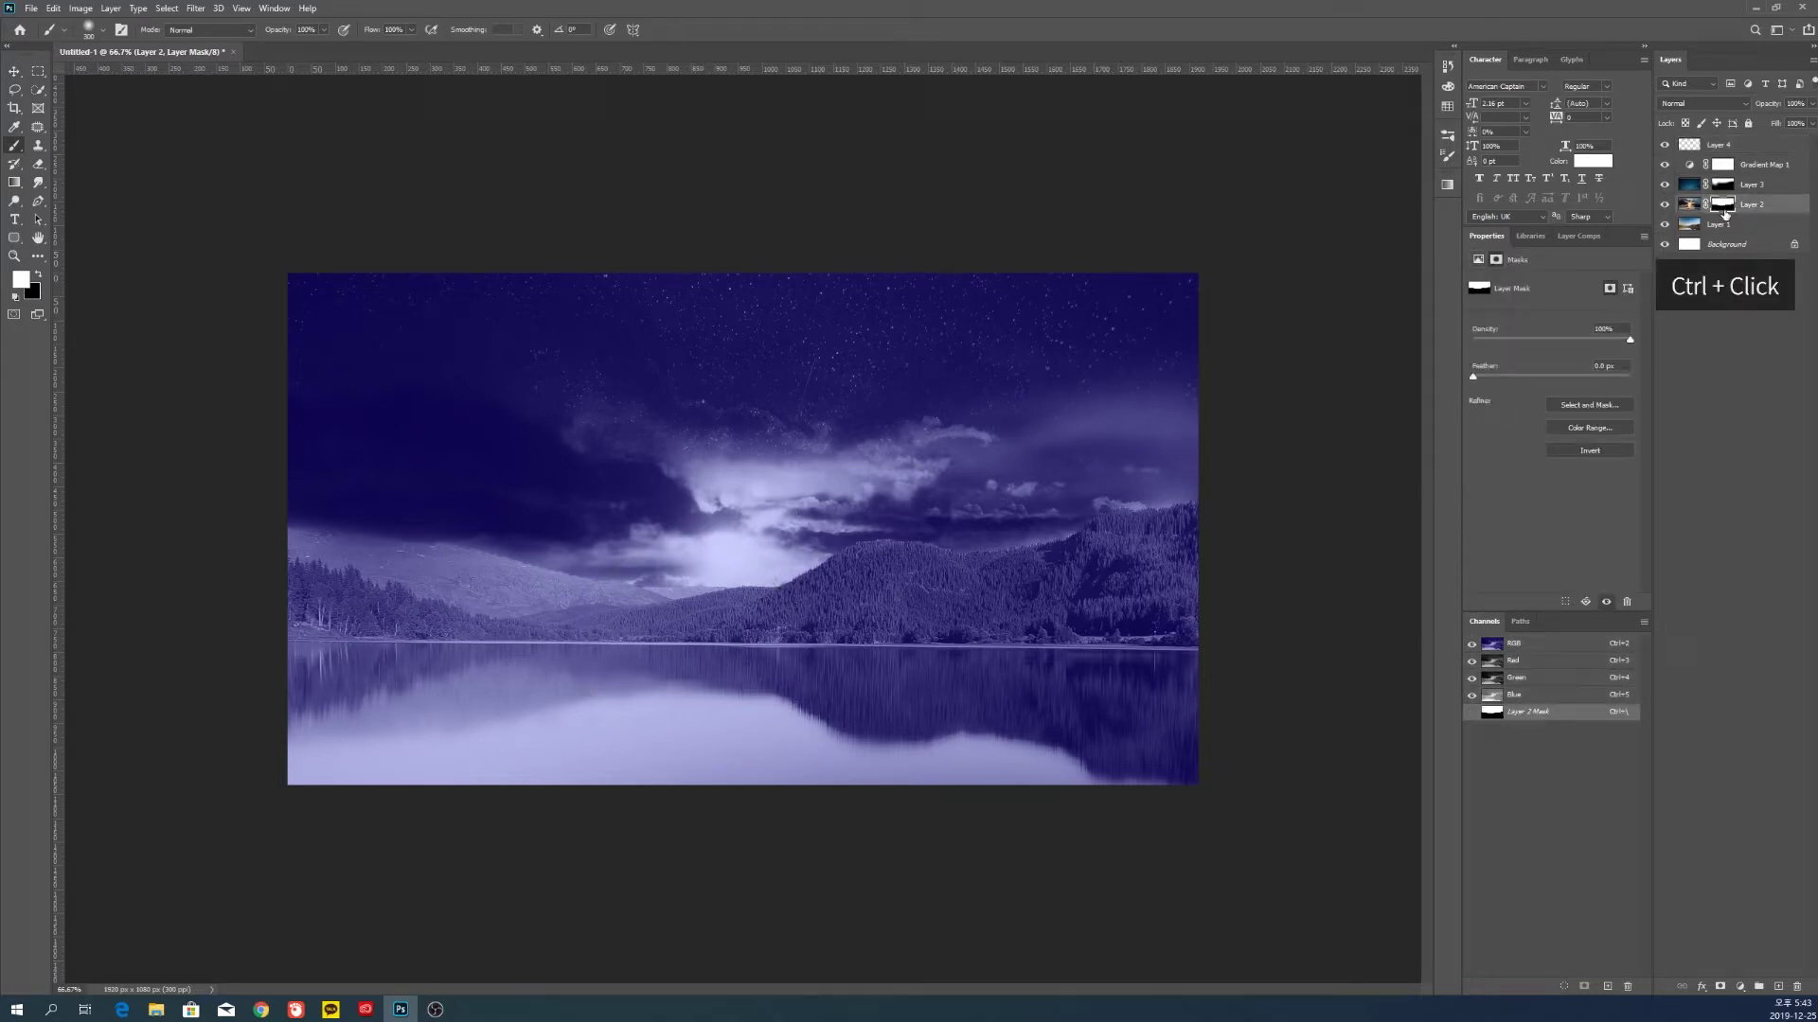
ctrl+click(1723, 205)
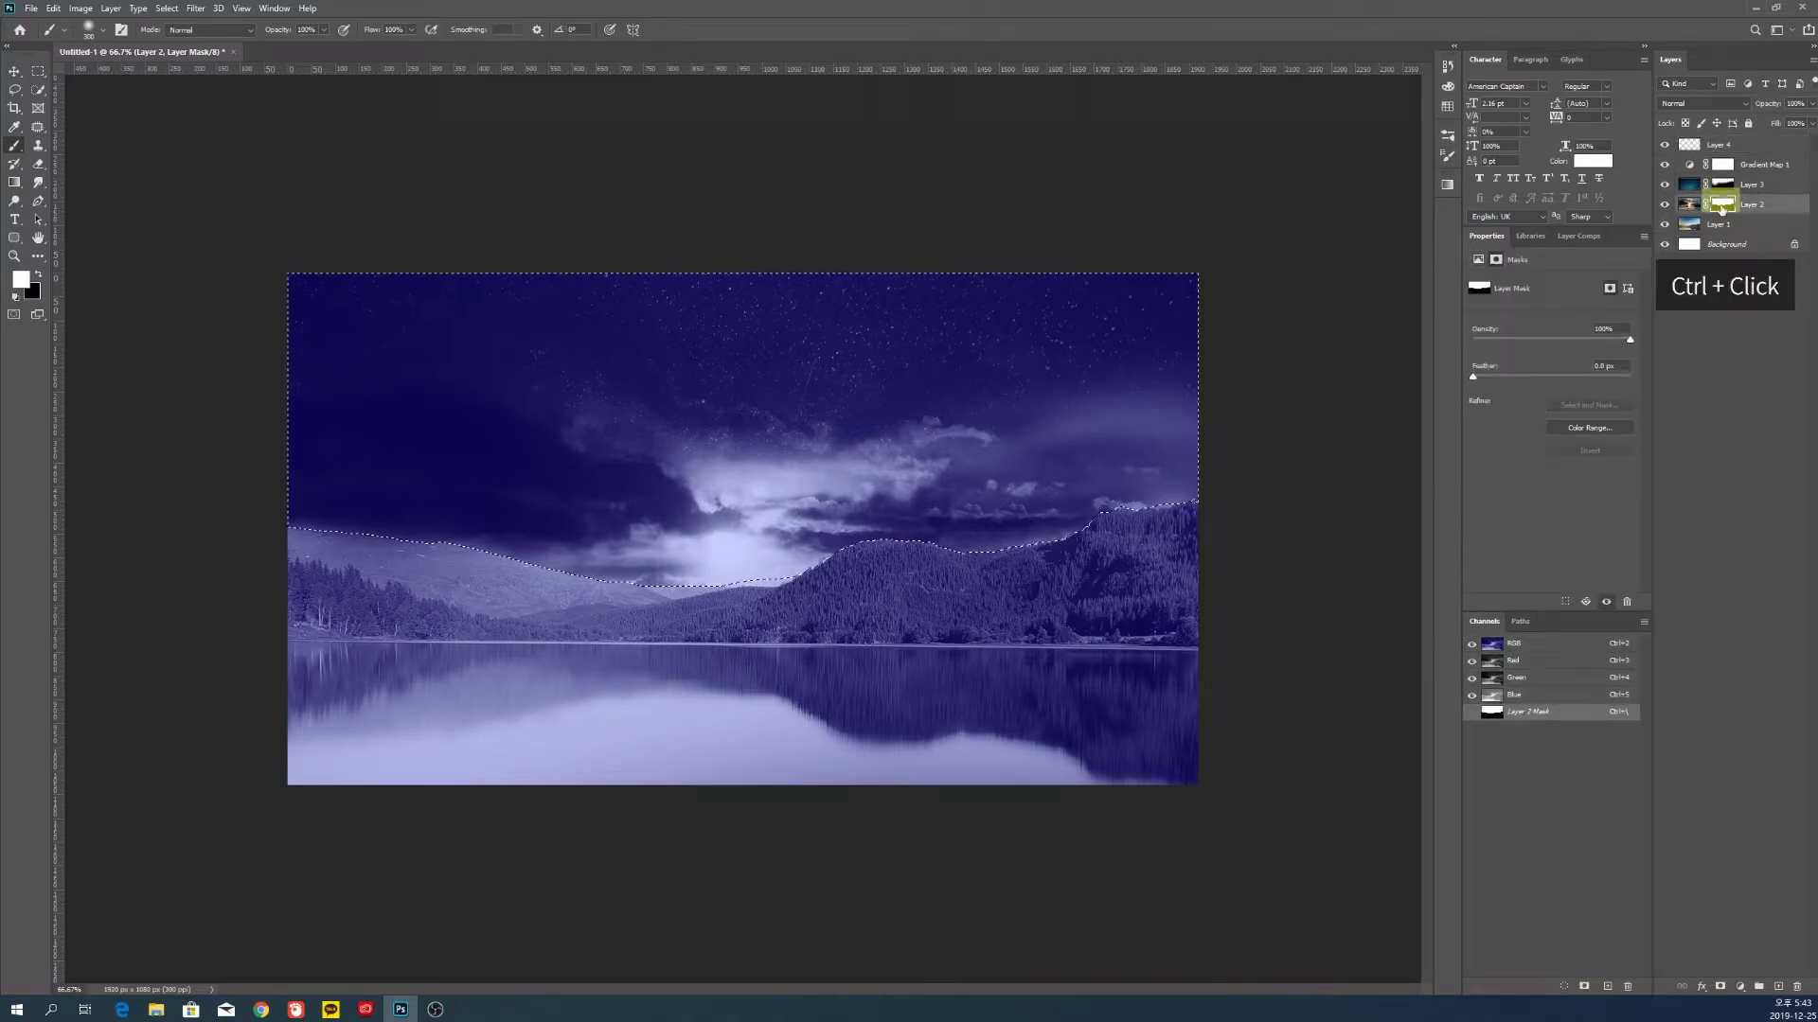
click(1718, 145)
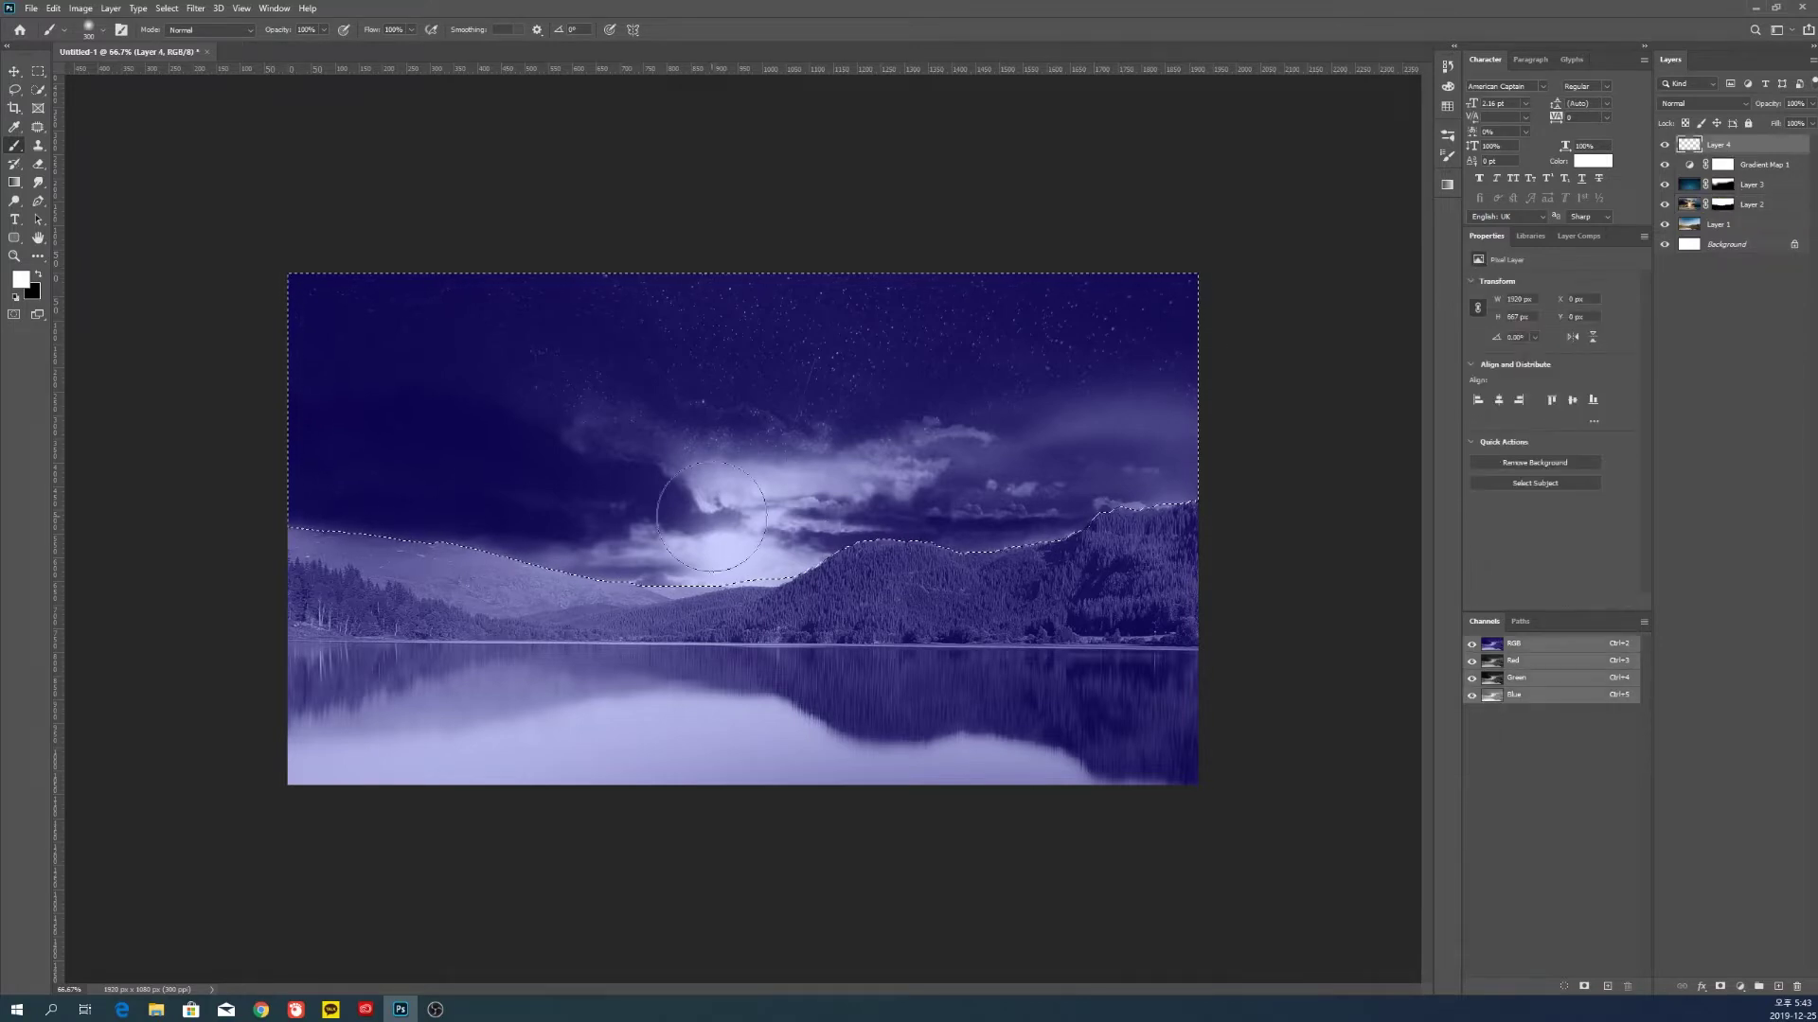
Paint a soft white glow along the hilltops inside the sky selection on the new layer and deselect
click(568, 528)
key(ctrl+z)
mouse_move(593, 555)
mouse_down()
mouse_move(902, 540)
mouse_move(711, 597)
mouse_move(490, 566)
mouse_move(390, 576)
mouse_move(834, 577)
mouse_move(1125, 533)
mouse_move(1008, 530)
mouse_up()
key(ctrl+z)
key(v)
key(ctrl+d)
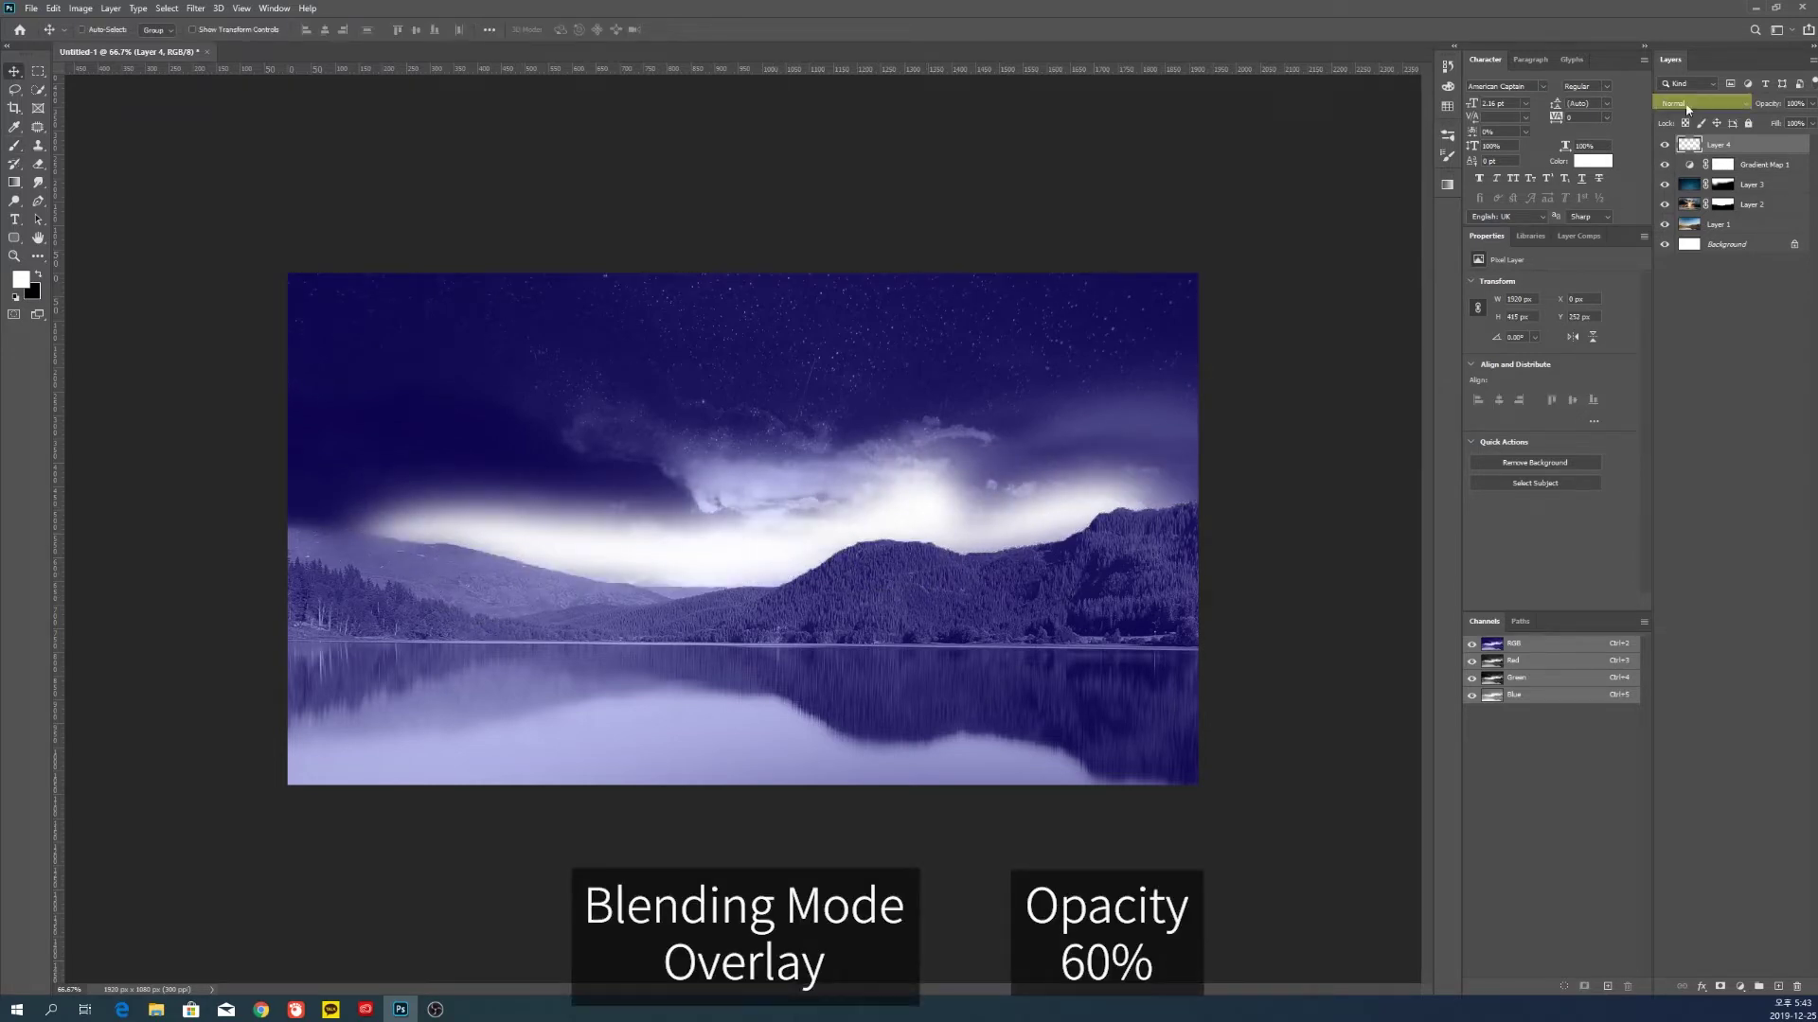
Set the white glow layer to Overlay blending and lower its opacity to about 60%
scroll(1688, 108, down, 1)
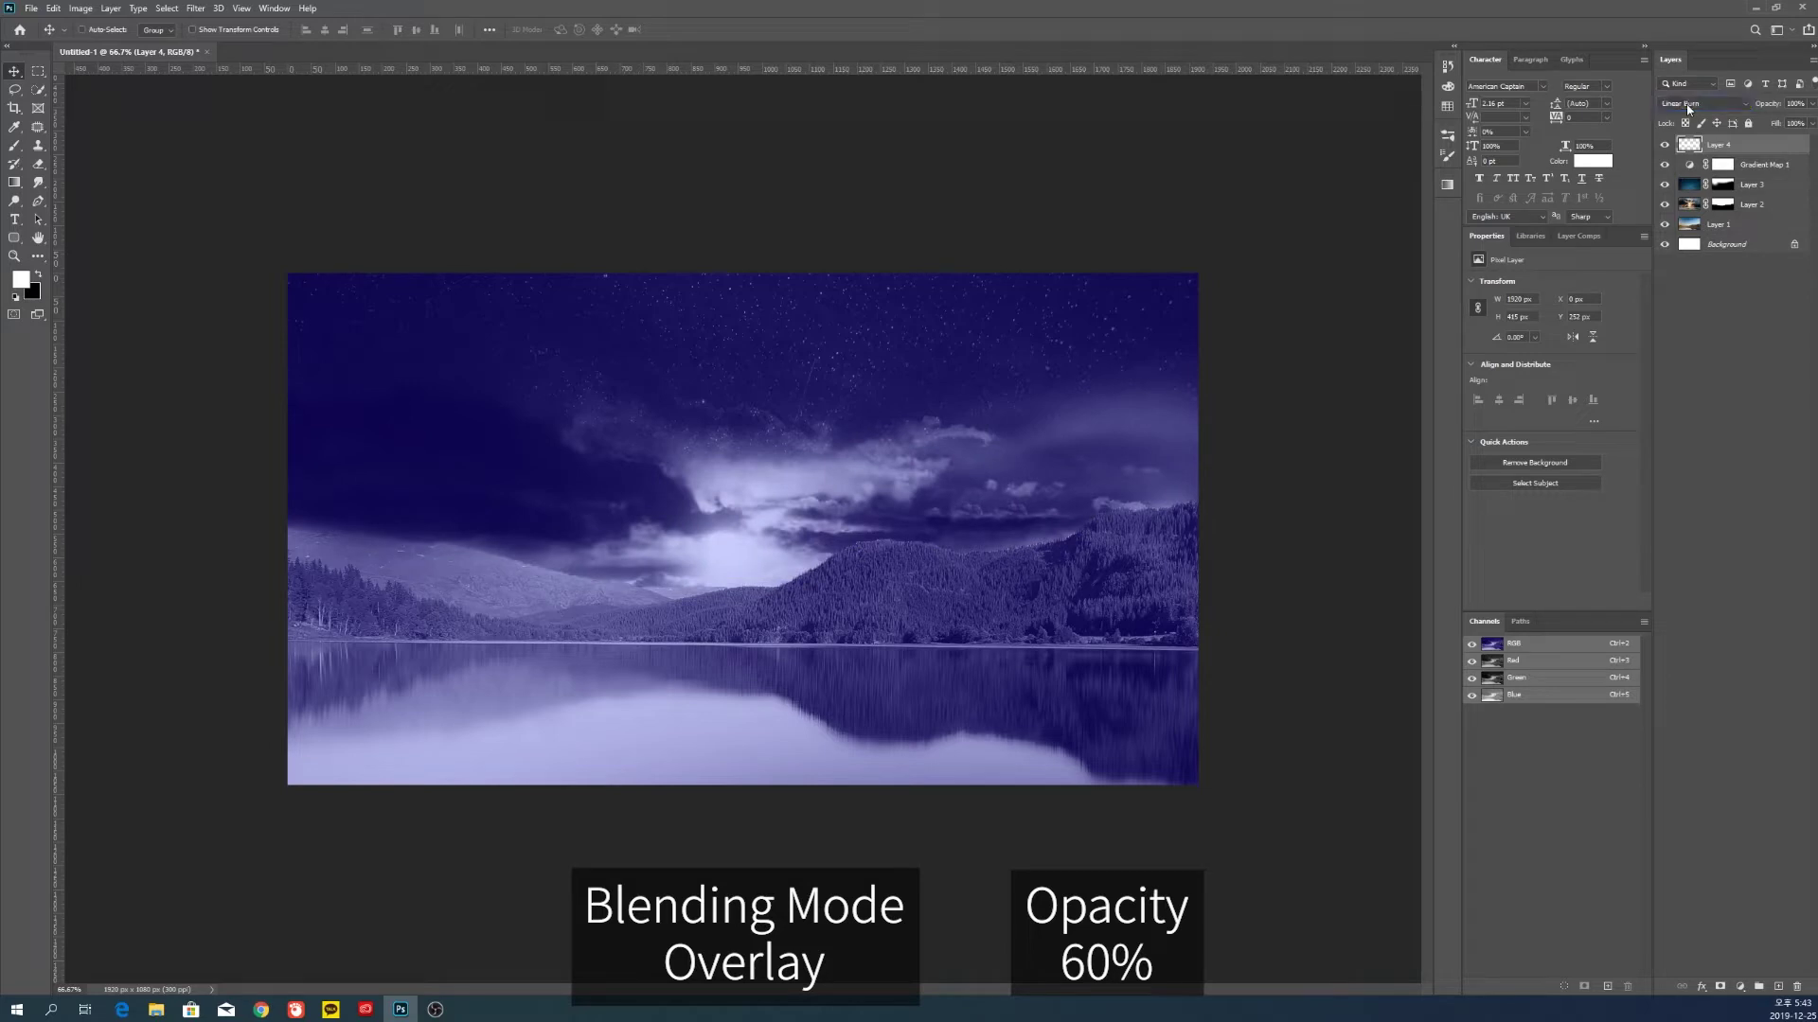
scroll(1688, 108, down, 2)
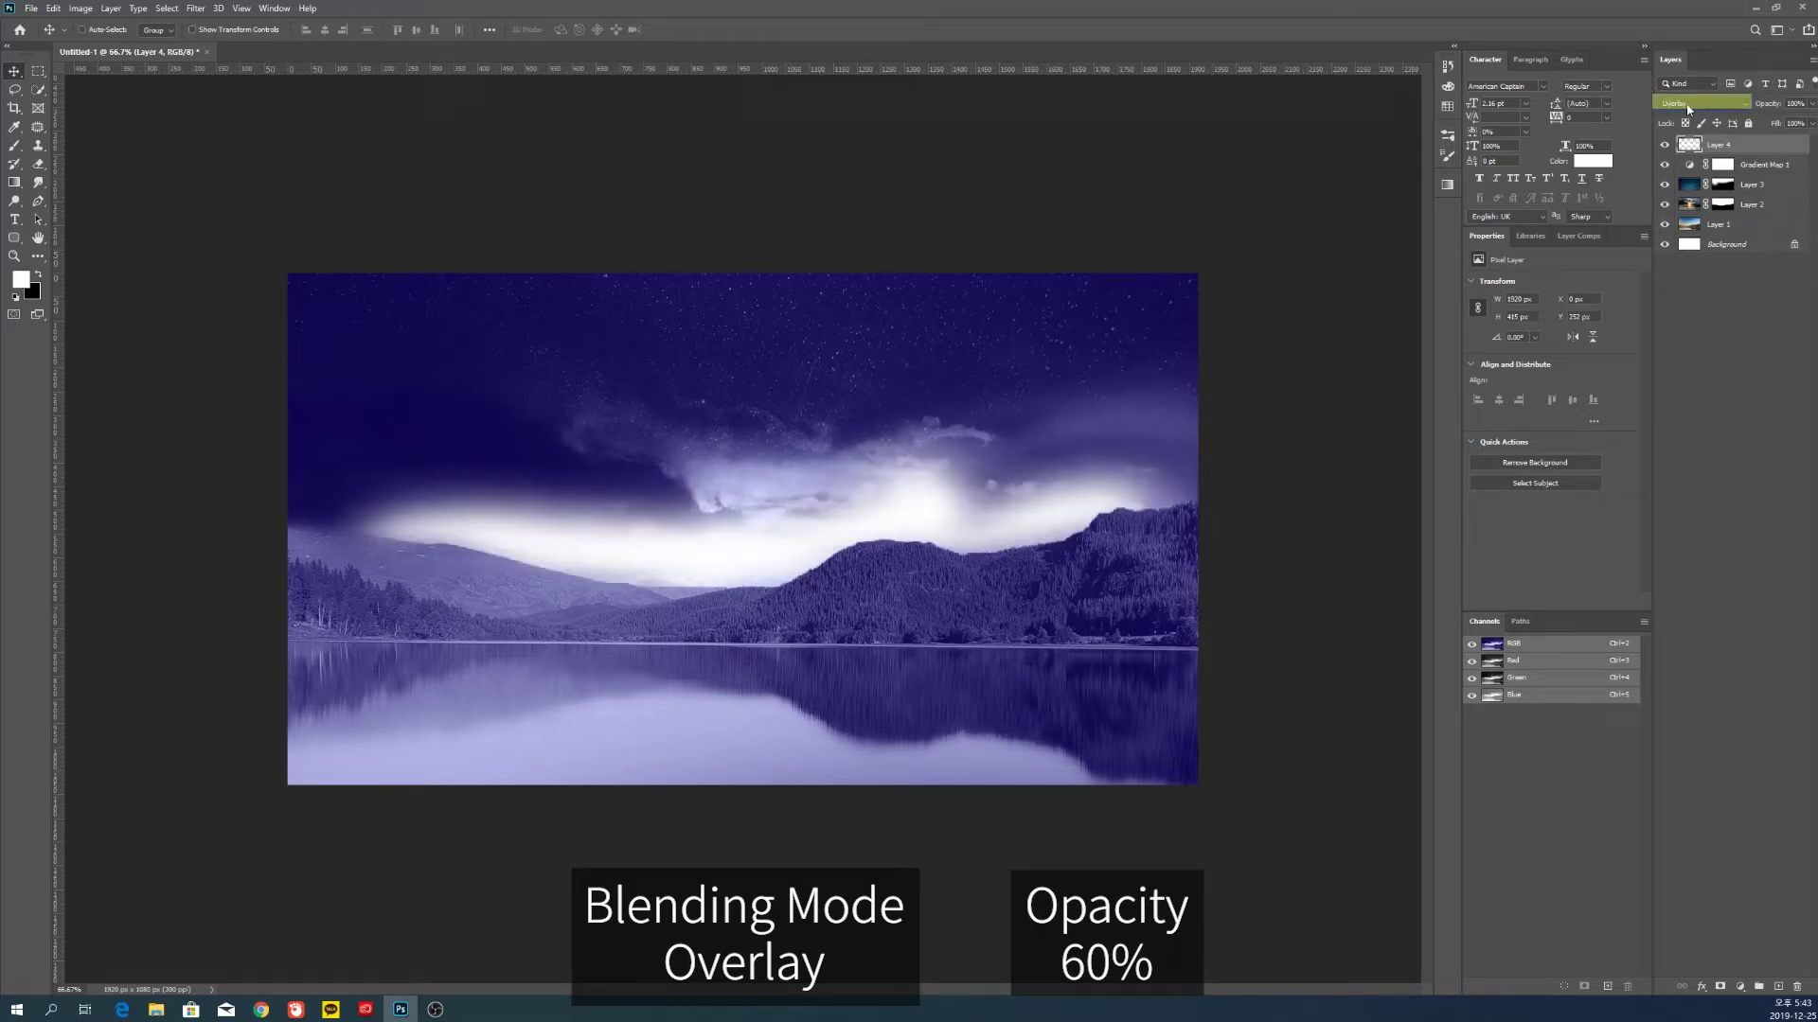
drag(1811, 122, 1788, 123)
Paint faint black on the Gradient Map's mask to let some of the original colours show through
click(1722, 164)
key(b)
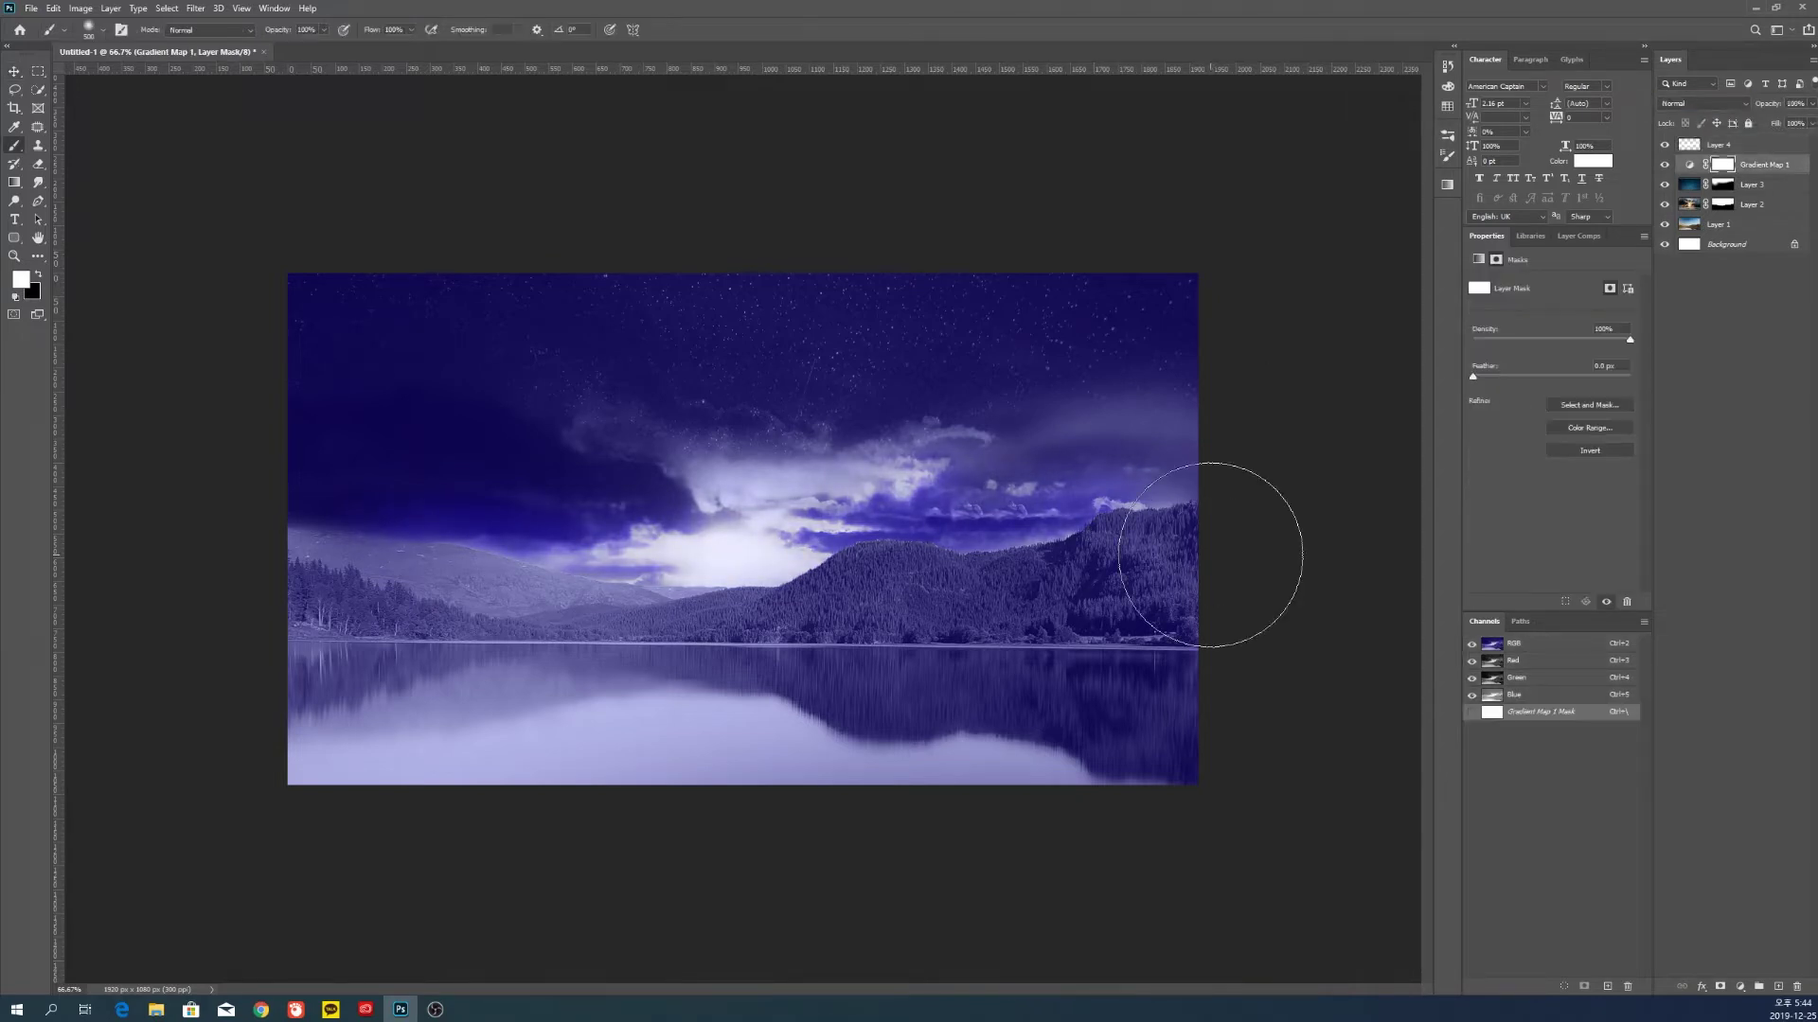
key(x)
key(v)
Add a blank layer on top and choose a dark foreground colour and brush settings for shading the lake
key(ctrl+shift+alt+n)
key(b)
key(x)
click(21, 279)
click(410, 703)
click(573, 598)
drag(278, 30, 360, 30)
Try painting dark strokes along the lake's lower edge
drag(157, 813, 767, 837)
key(ctrl+z)
mouse_move(1007, 855)
mouse_down()
mouse_move(235, 767)
mouse_move(701, 862)
mouse_up()
key(ctrl+z)
Choose a dark navy foreground colour and brush it softly across the lower part of the lake
click(21, 279)
click(428, 735)
click(573, 598)
mouse_move(303, 772)
mouse_down()
mouse_move(438, 799)
mouse_move(376, 802)
mouse_move(899, 812)
mouse_up()
key(v)
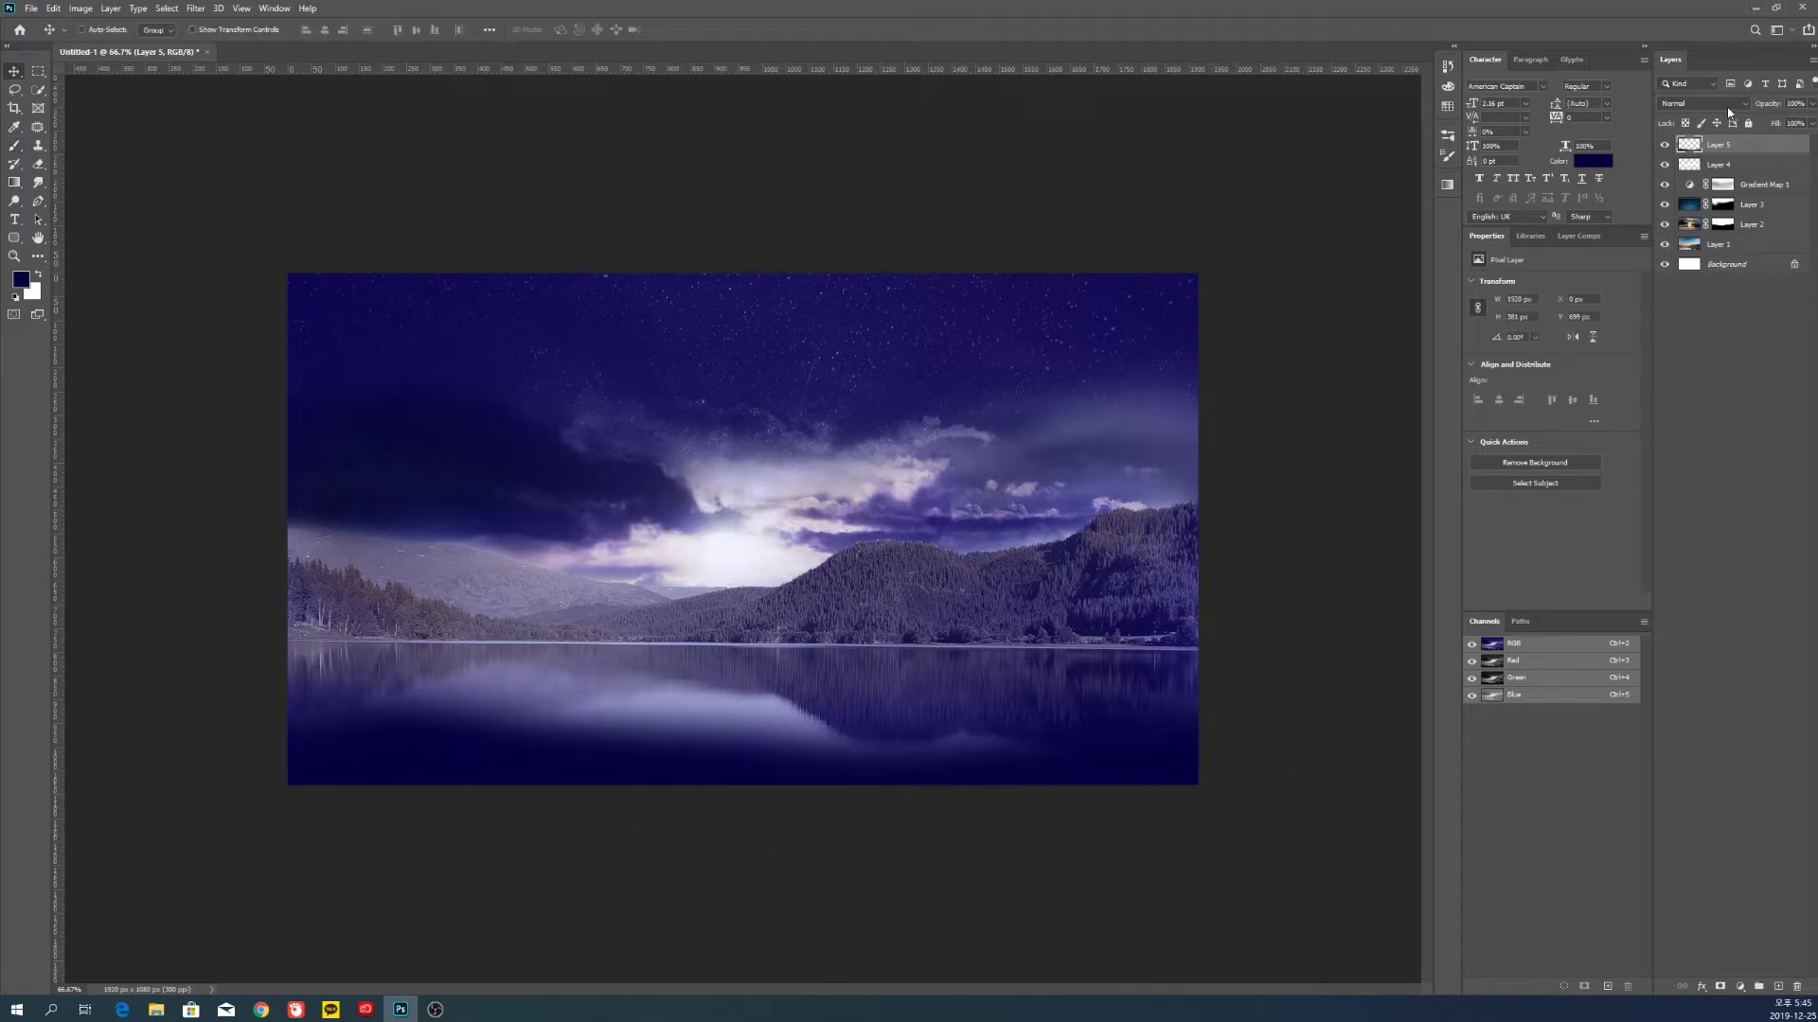
Set the navy shading layer to Darker Color blending with 92% opacity
scroll(1727, 111, down, 4)
scroll(1729, 112, down, 1)
scroll(1728, 112, up, 1)
scroll(1729, 112, down, 1)
scroll(1729, 112, up, 1)
scroll(1729, 112, down, 1)
scroll(1729, 112, up, 1)
click(1811, 106)
drag(1809, 118, 1804, 119)
Add a layer mask to the navy shading layer and paint black along the shoreline and hills to clear them
click(1719, 986)
key(b)
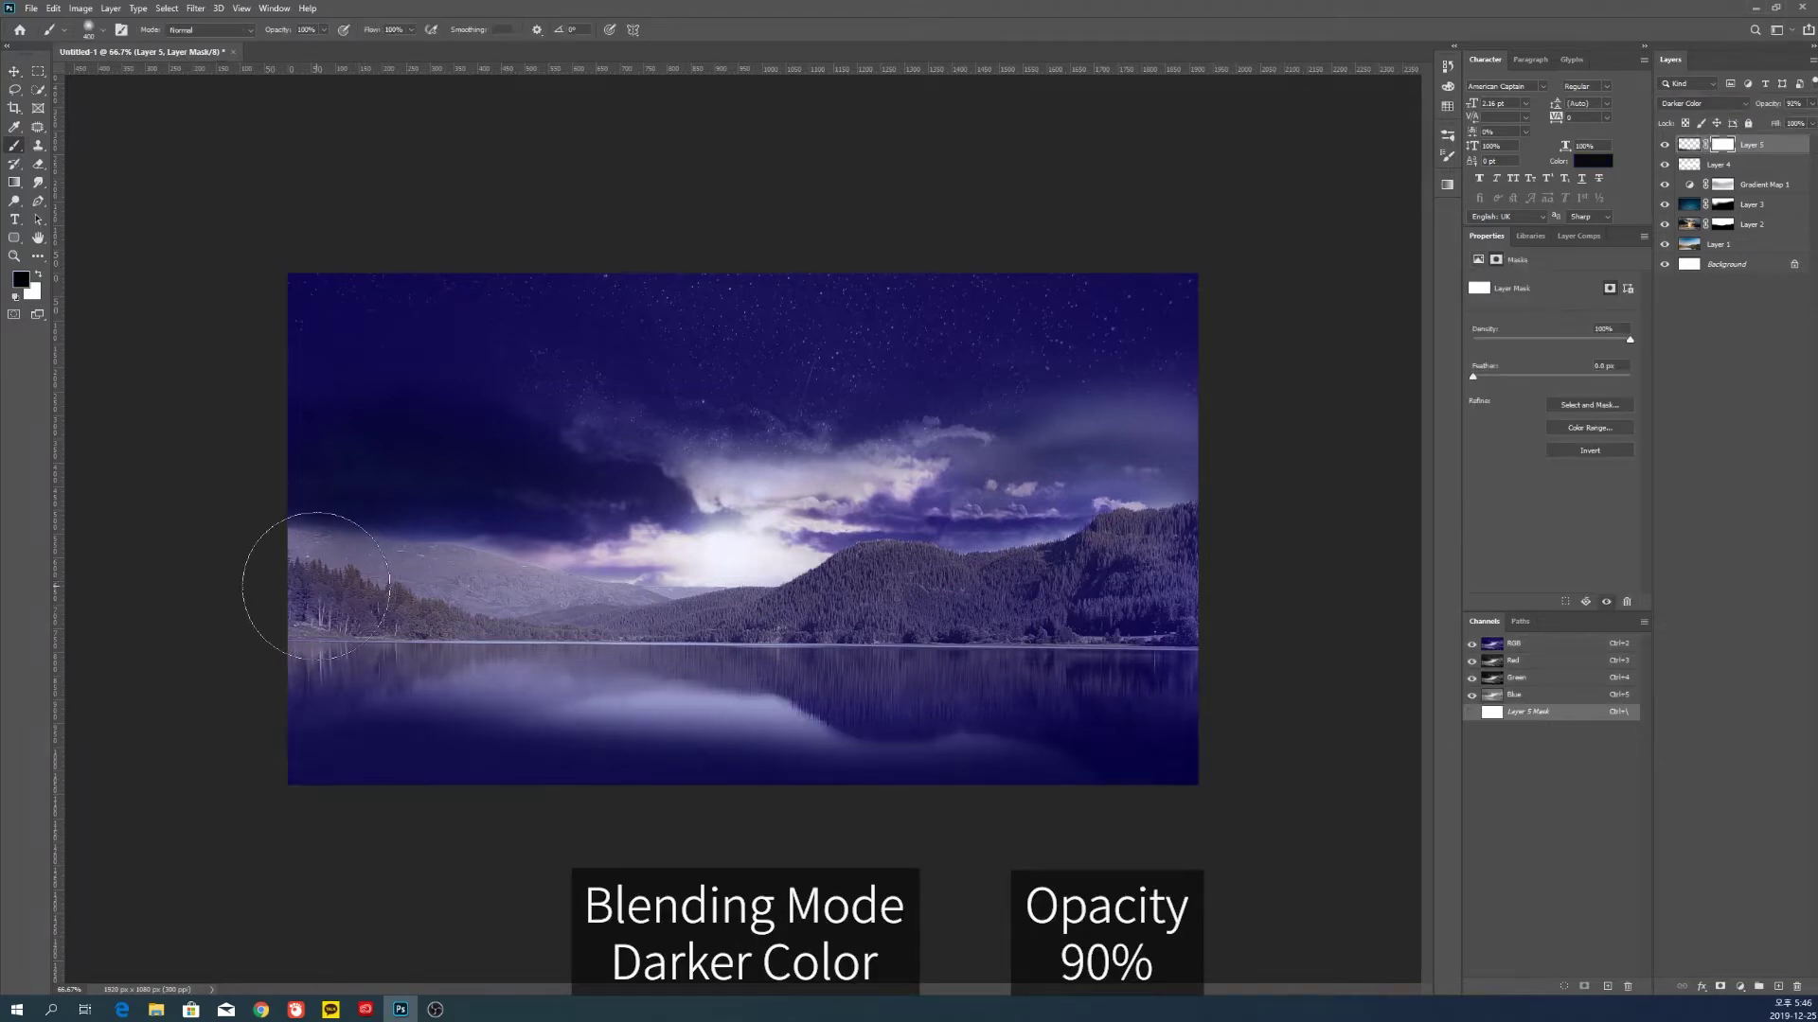
drag(320, 592, 1073, 622)
key(v)
Draw an unfilled rectangle about 898 by 636 px on a new layer over the image centre, with a 10 px white stroke
click(1777, 985)
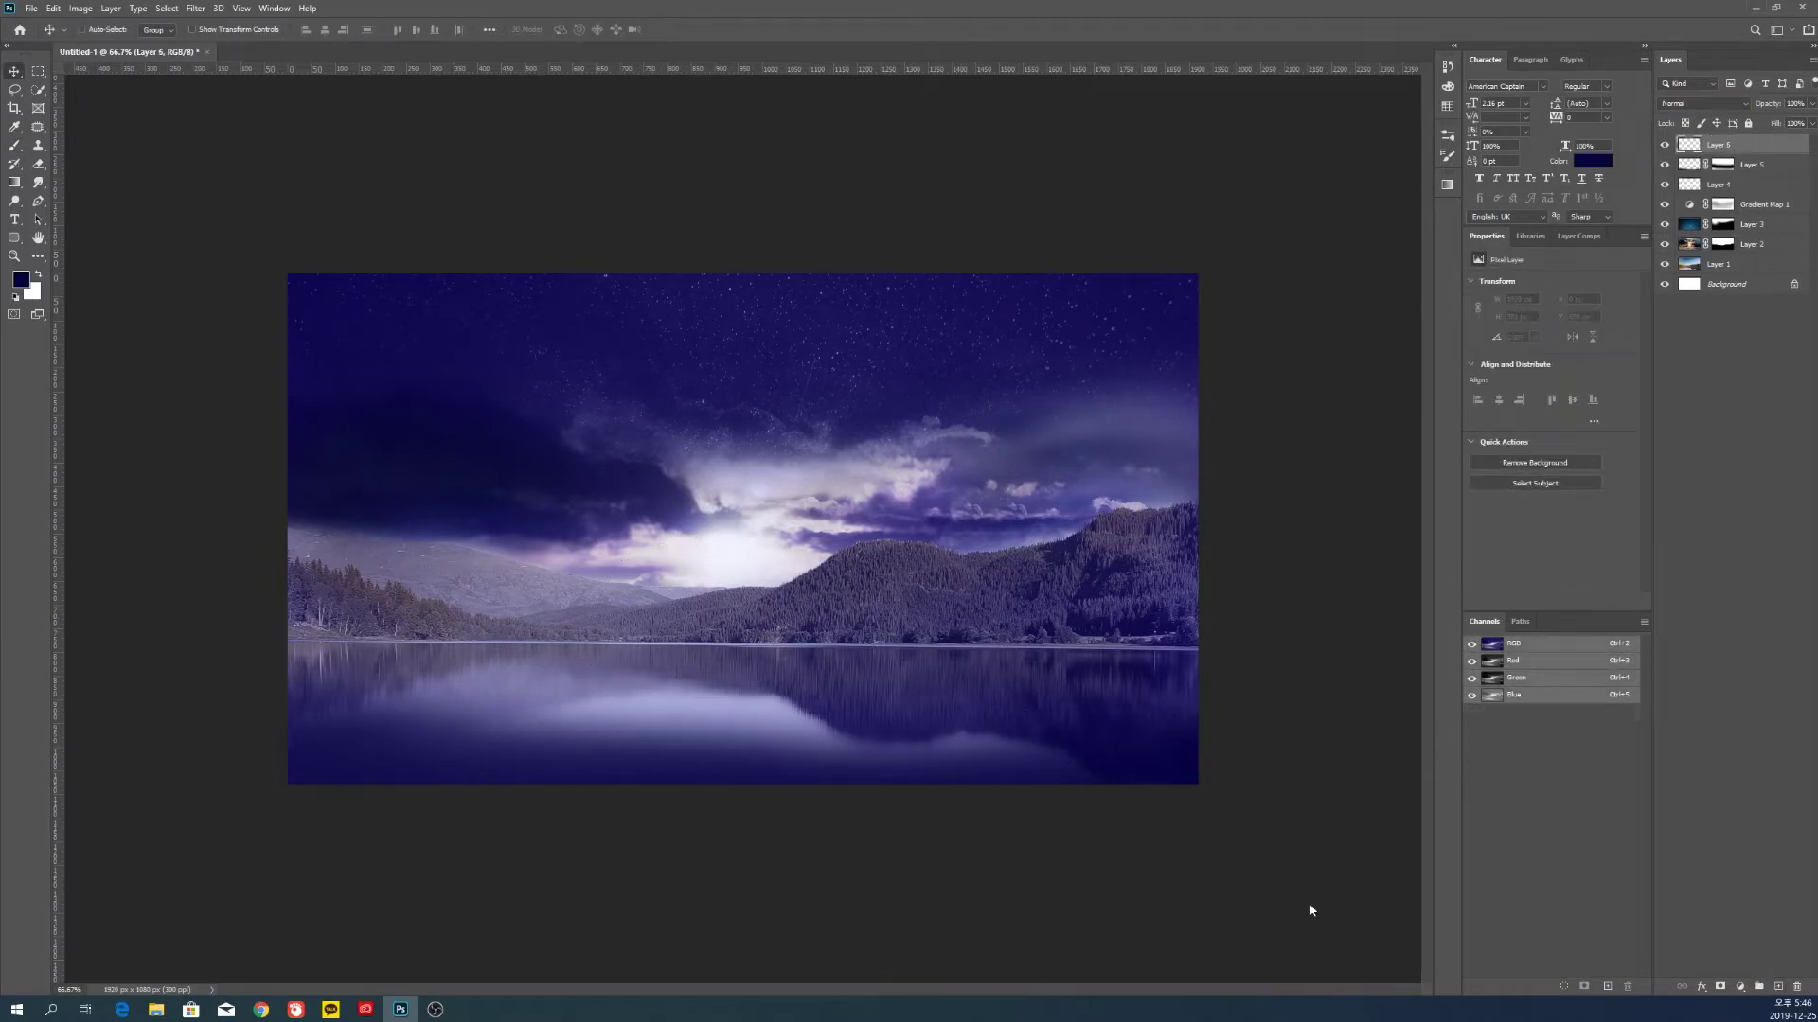
click(13, 238)
right_click(13, 238)
click(71, 238)
drag(537, 393, 963, 696)
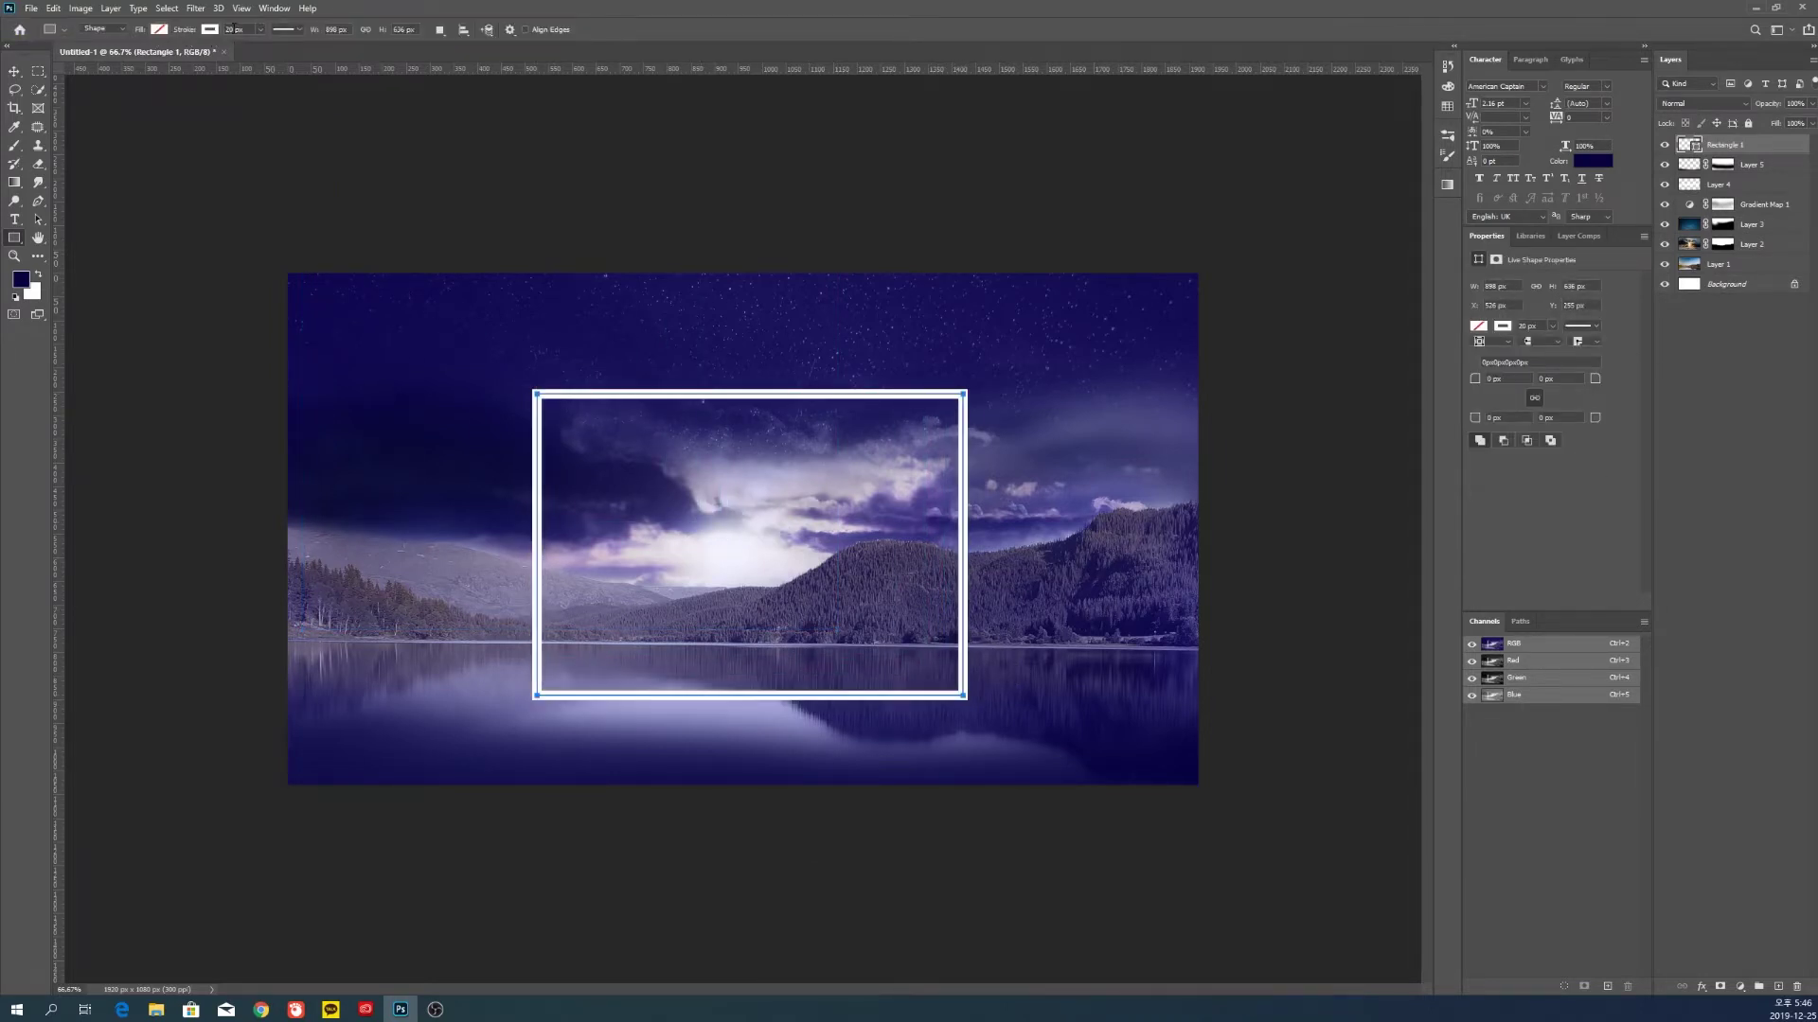
key(Return)
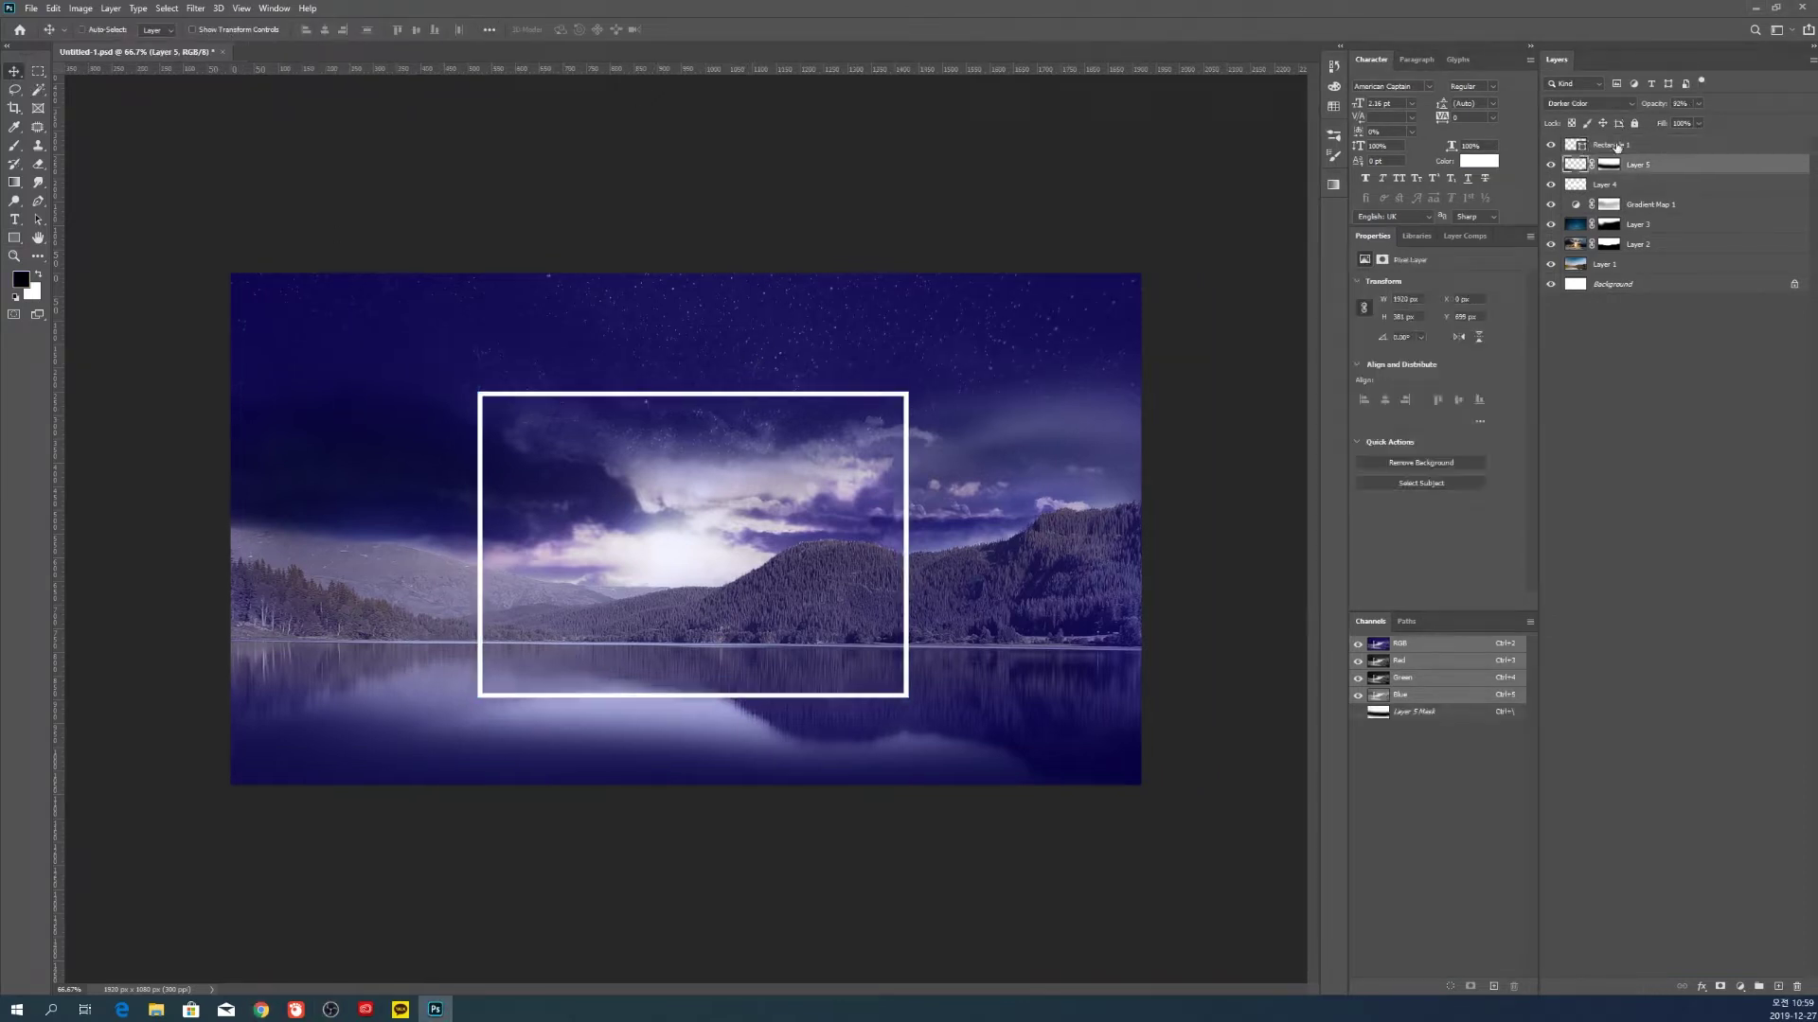
Add an Outer Glow effect to the rectangle and change its glow colour to white
click(1741, 986)
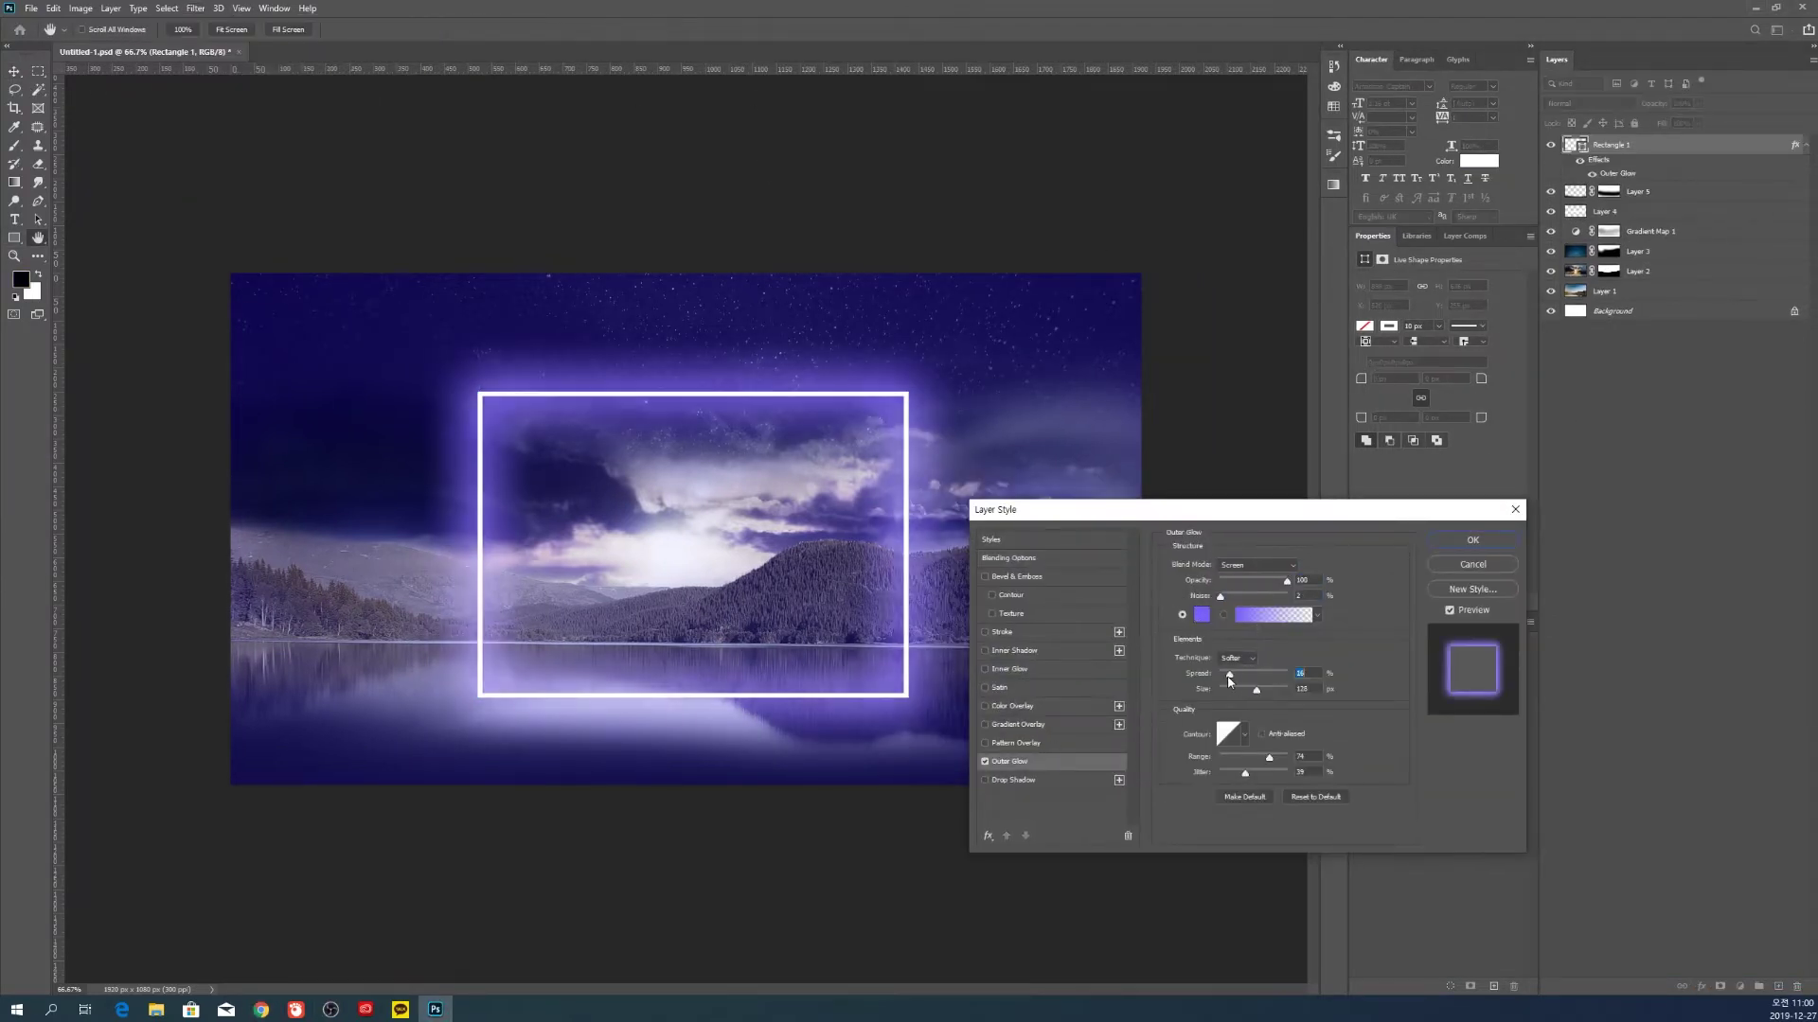
click(1201, 614)
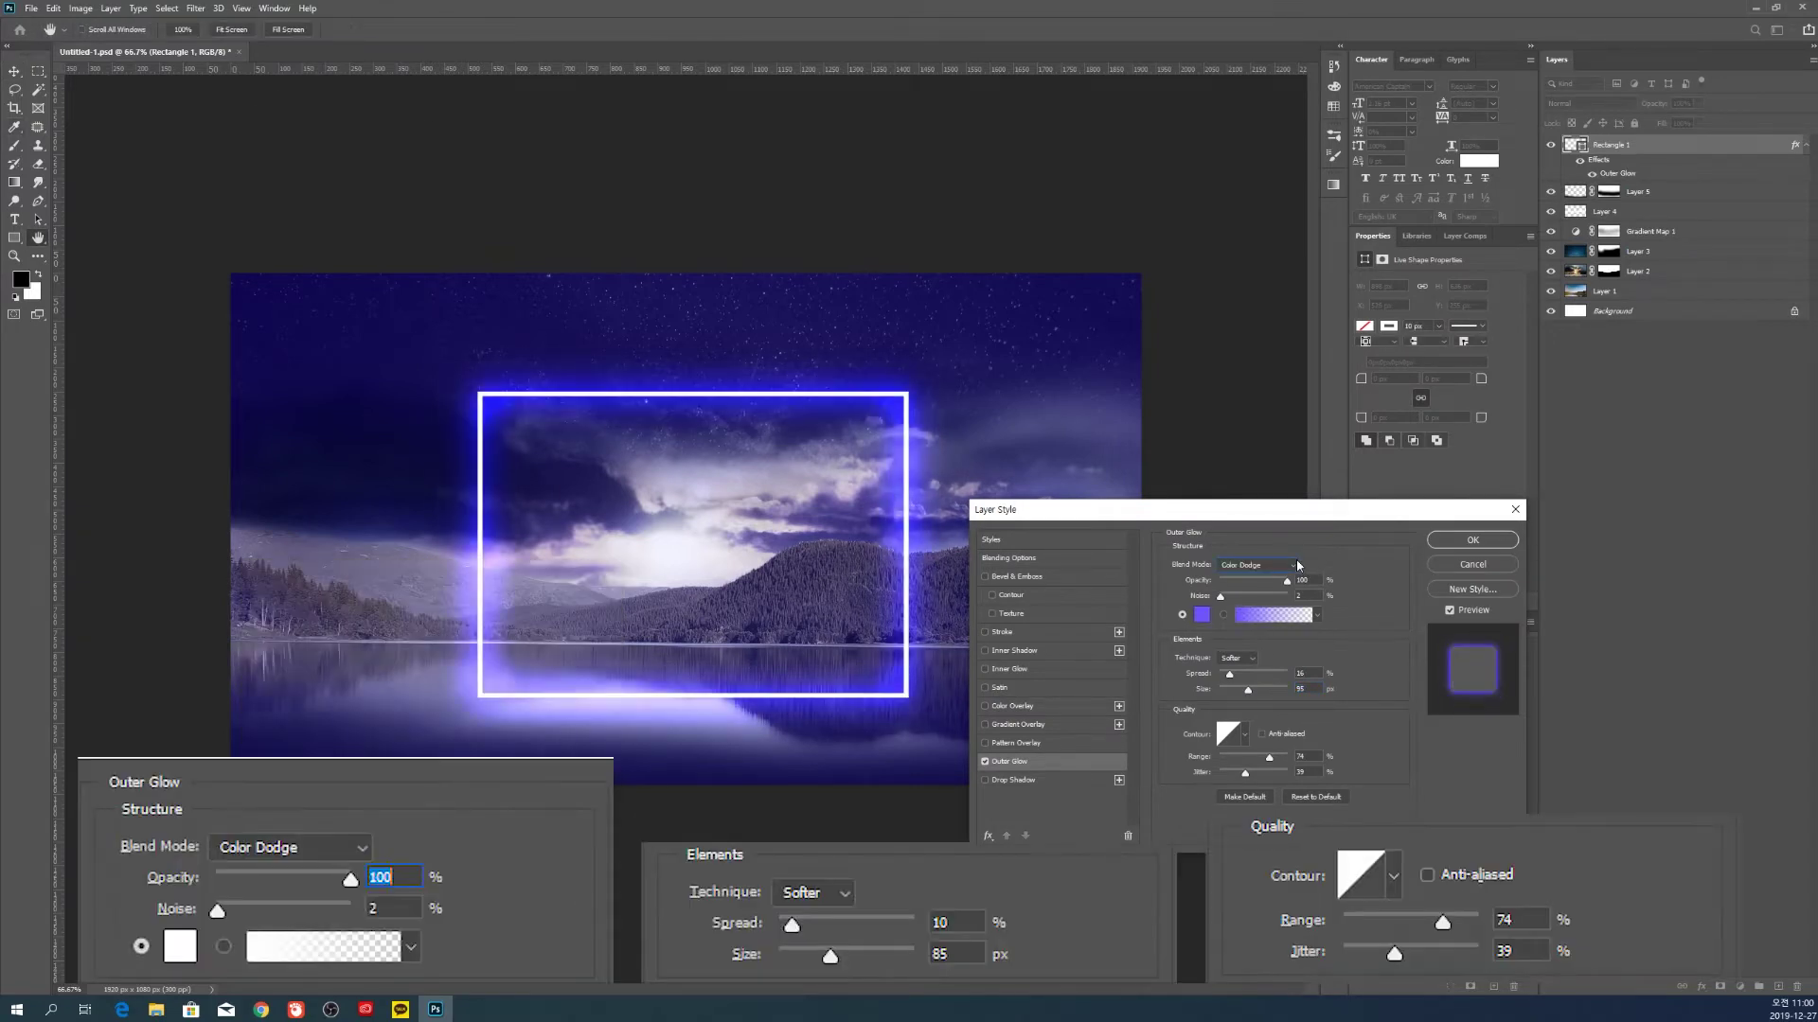
click(1201, 614)
click(254, 609)
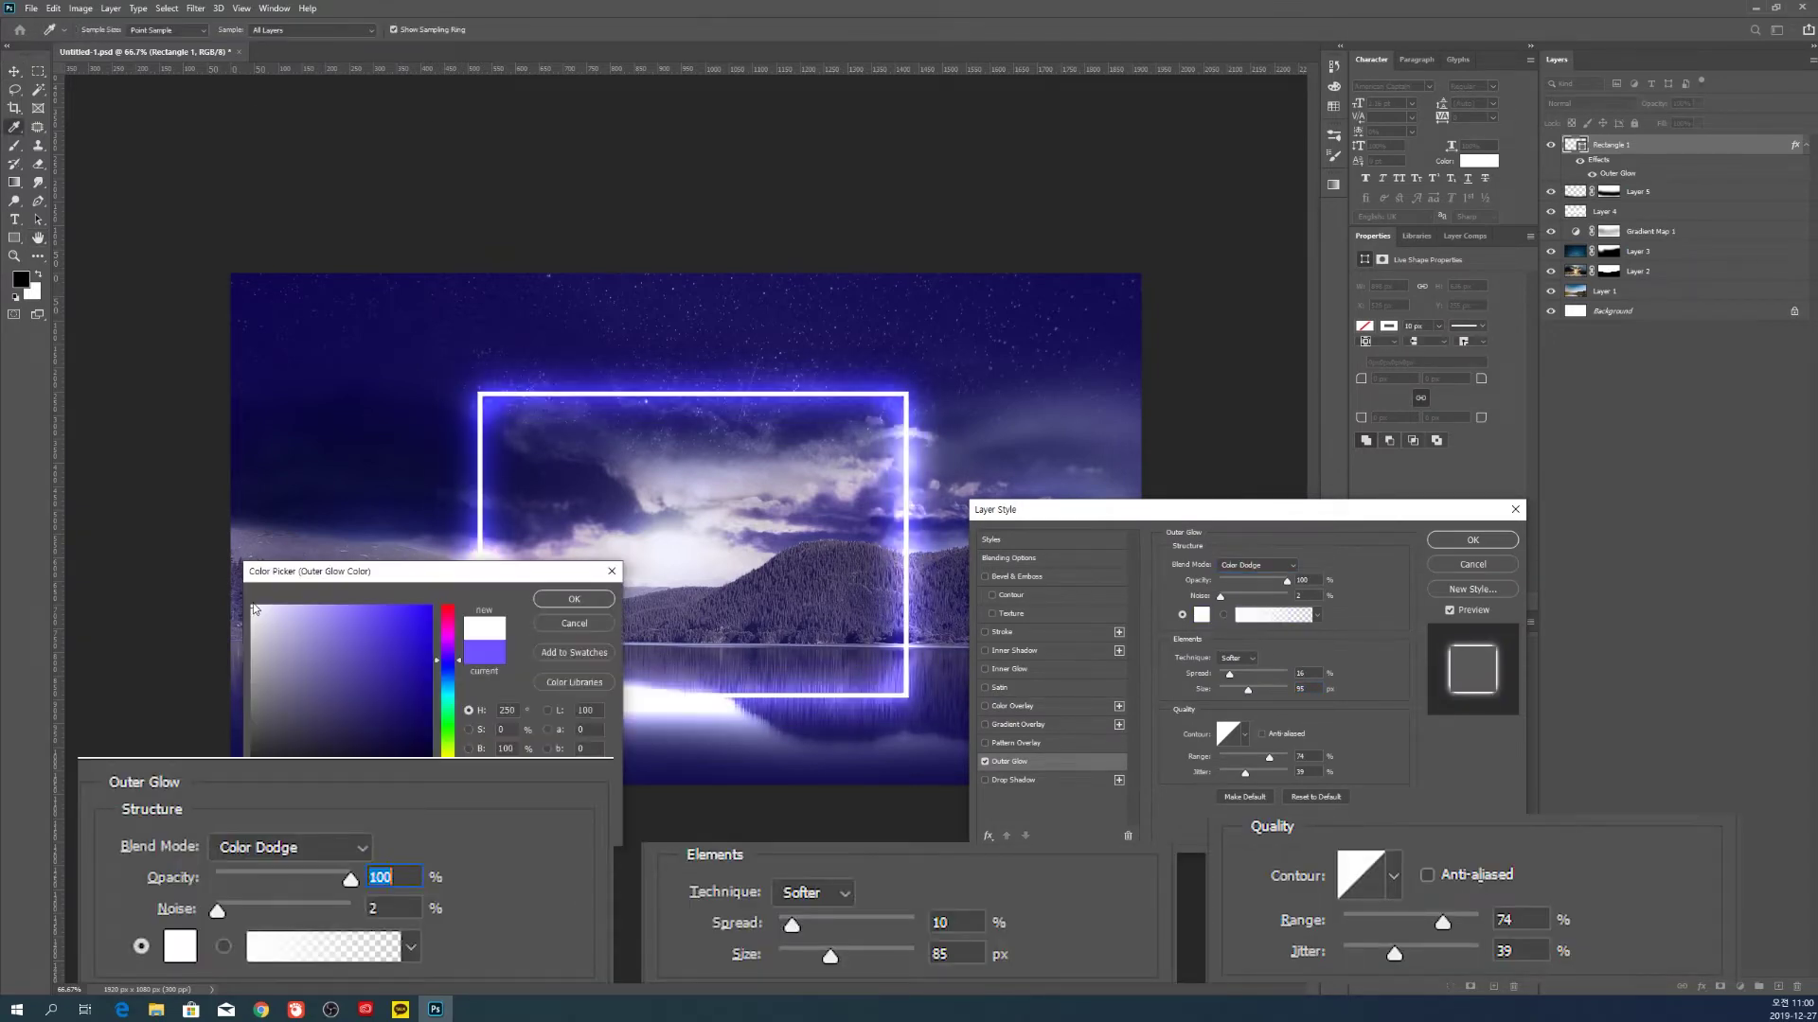
click(572, 599)
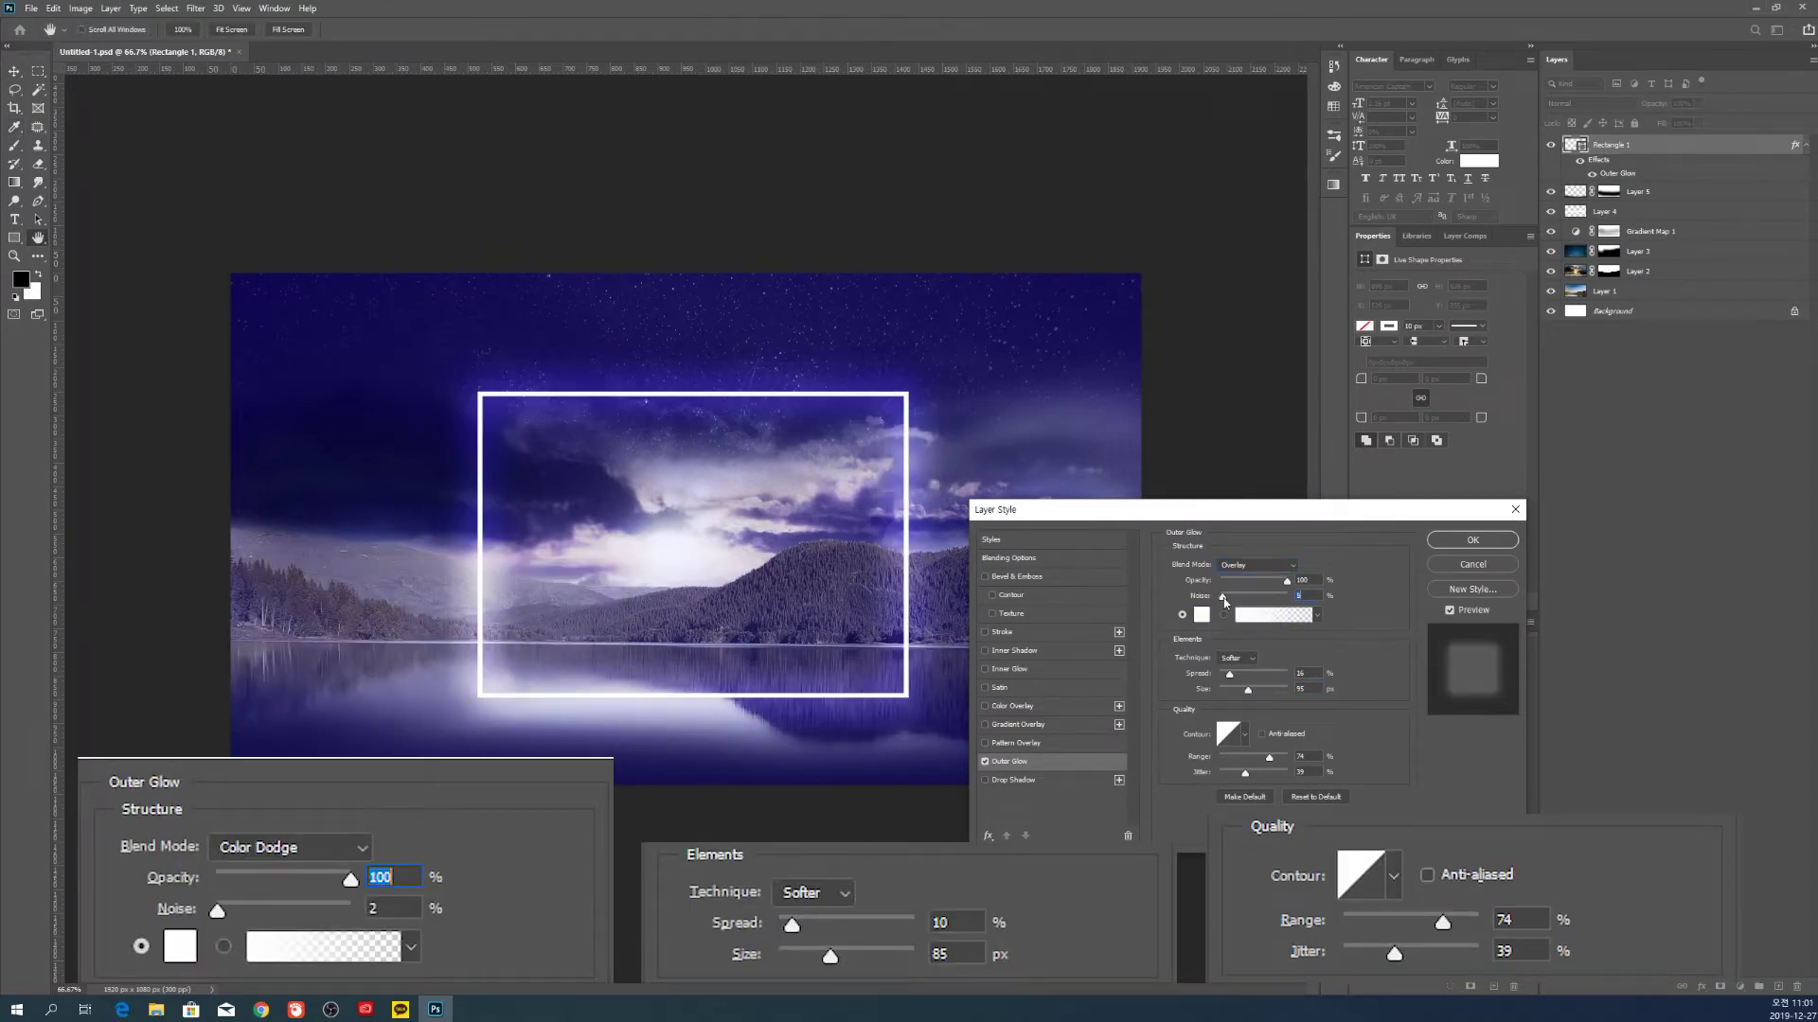
Try different blend modes, opacity and size settings for the rectangle's outer glow
drag(1224, 600, 1220, 601)
drag(1248, 691, 1239, 692)
scroll(1271, 569, down, 5)
scroll(1273, 570, up, 7)
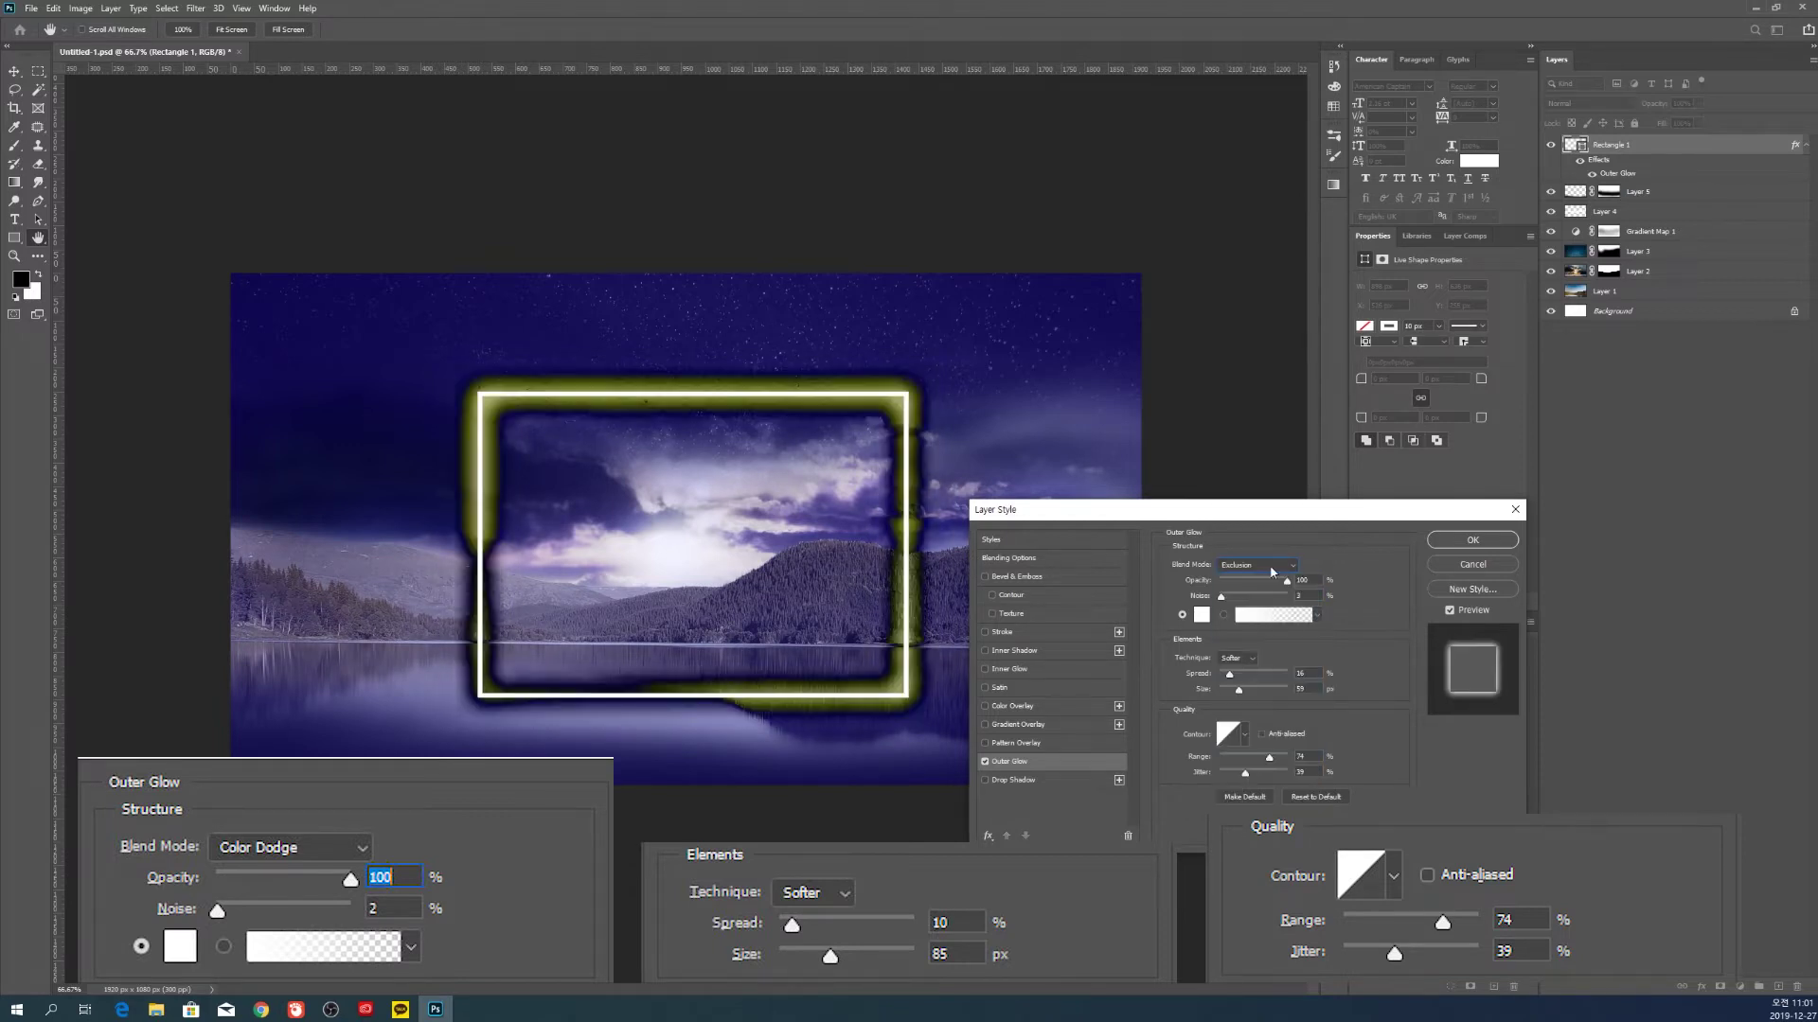
drag(1281, 581, 1253, 581)
click(1255, 565)
click(1240, 694)
scroll(1254, 569, down, 5)
click(1255, 566)
click(1250, 684)
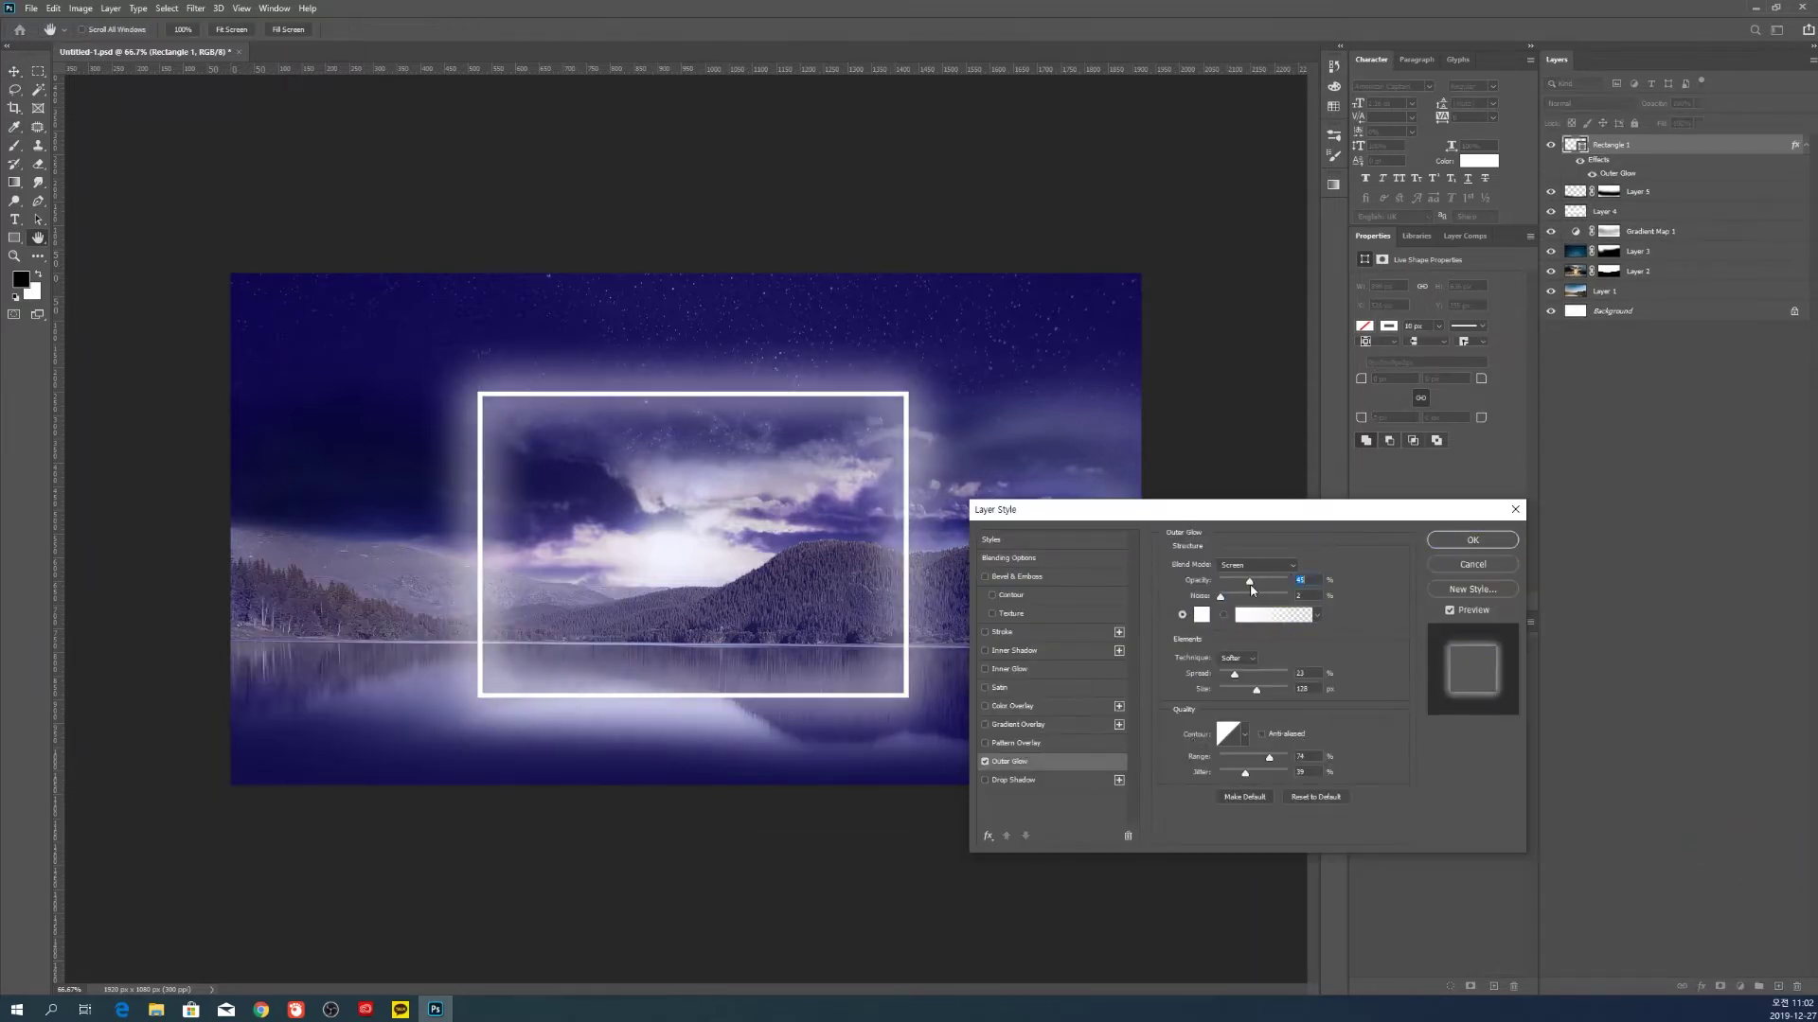
Set the outer glow to Screen at 100% opacity with 10% spread, and reduce its size
drag(1249, 582, 1252, 582)
drag(1235, 675, 1226, 675)
drag(1256, 690, 1235, 691)
drag(1252, 581, 1289, 583)
click(1263, 565)
click(1266, 733)
scroll(1262, 565, down, 3)
scroll(1263, 570, up, 7)
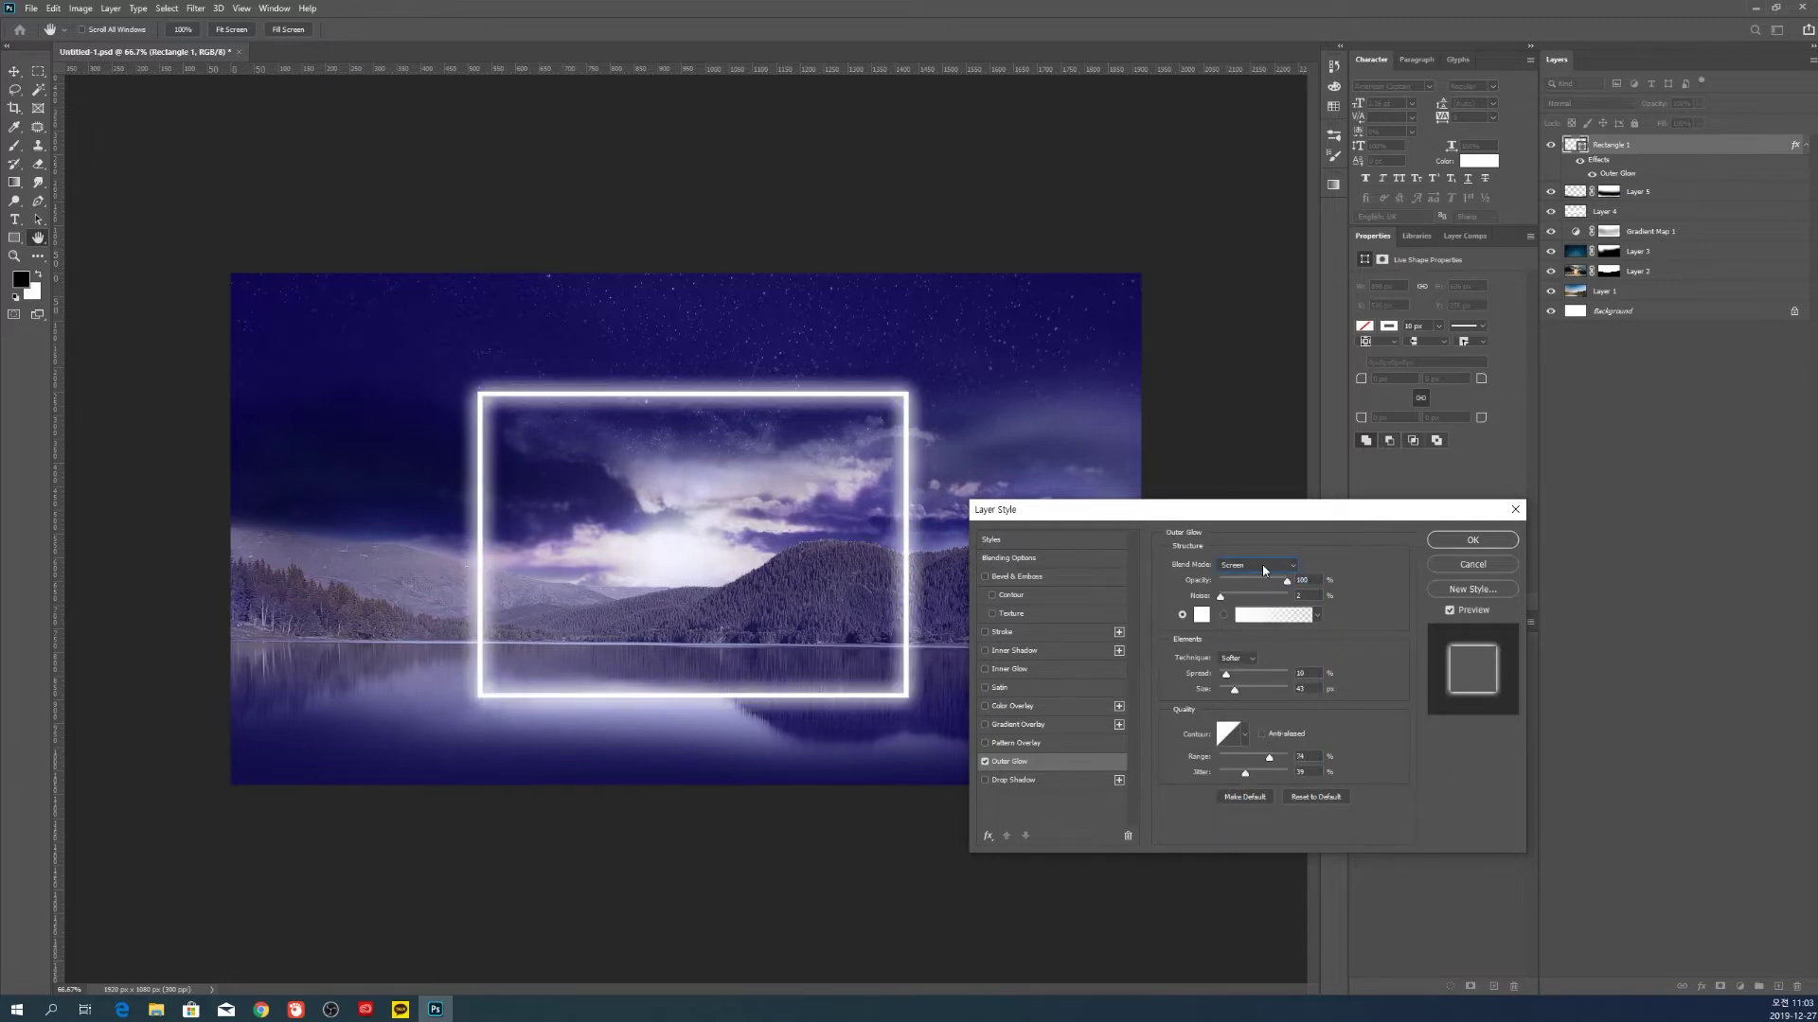
drag(1234, 690, 1240, 690)
click(1200, 614)
click(301, 611)
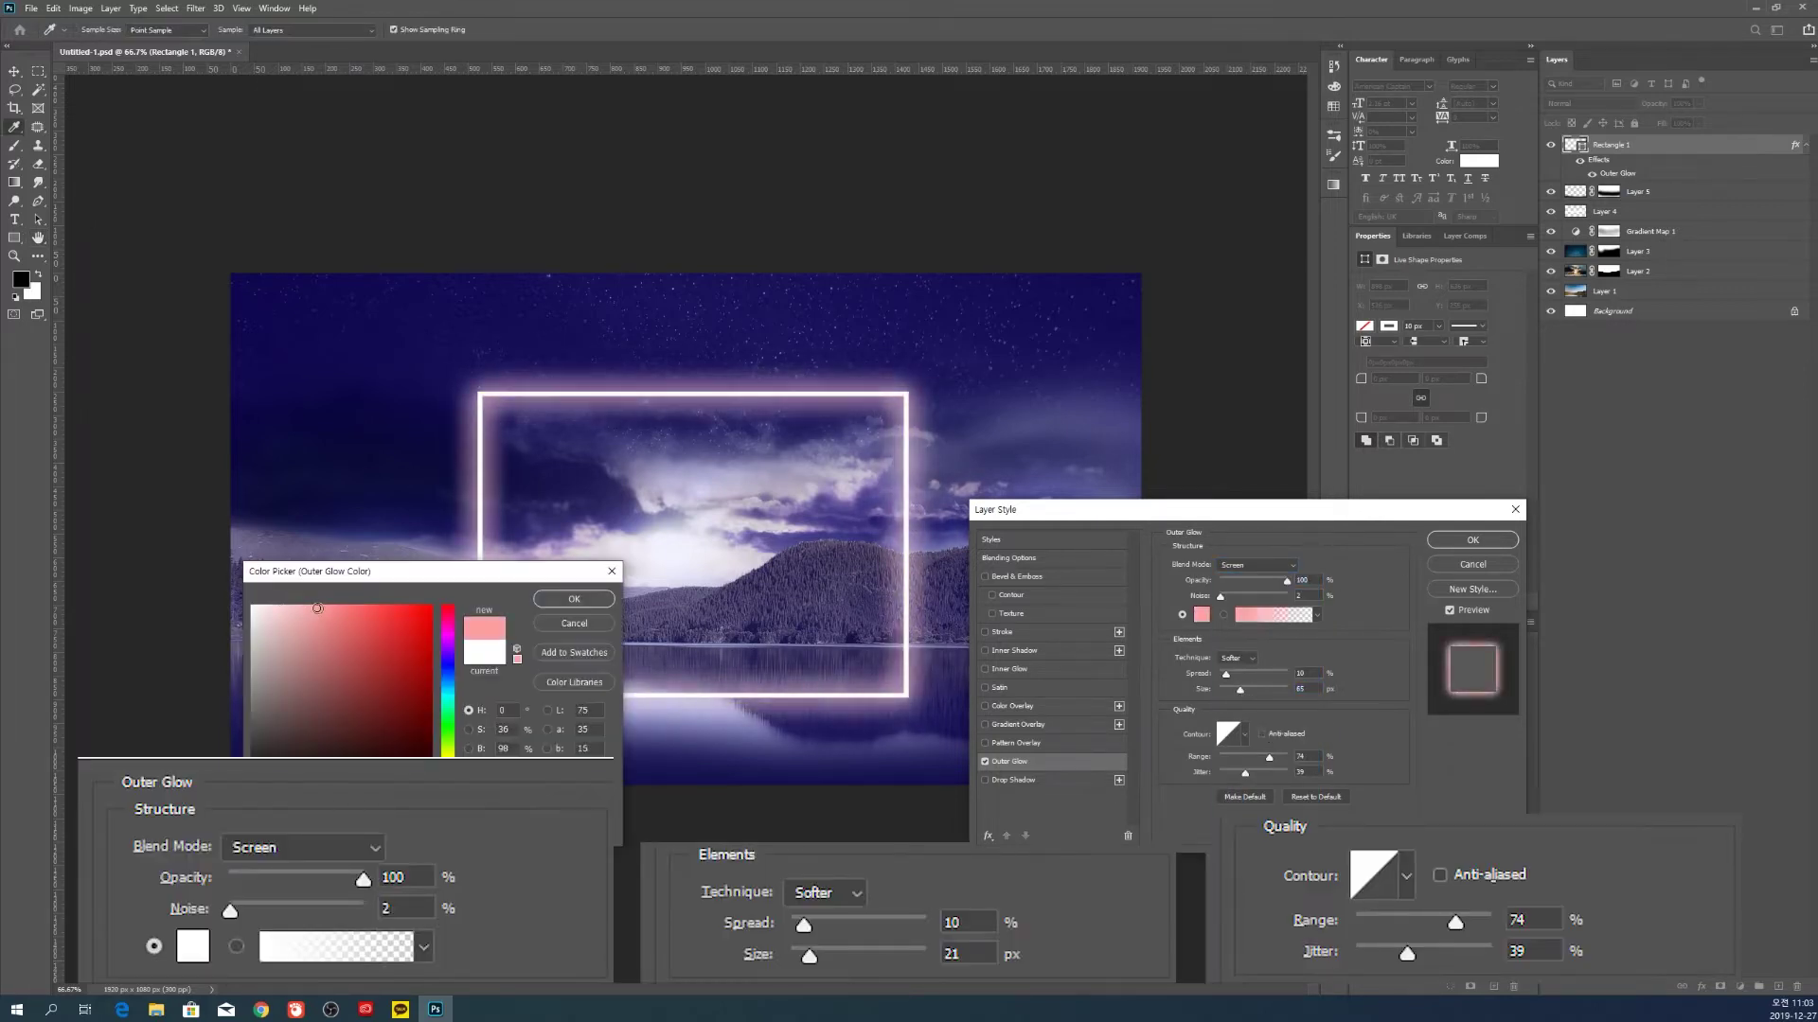
click(447, 664)
click(364, 607)
click(574, 623)
Change the outer glow's blend mode to Color Dodge, apply the effect and move the rectangle slightly upward
scroll(1287, 572, down, 1)
scroll(1287, 572, down, 1)
scroll(1286, 572, up, 1)
key(Return)
mouse_move(891, 696)
mouse_down()
mouse_move(892, 661)
mouse_move(892, 684)
mouse_up()
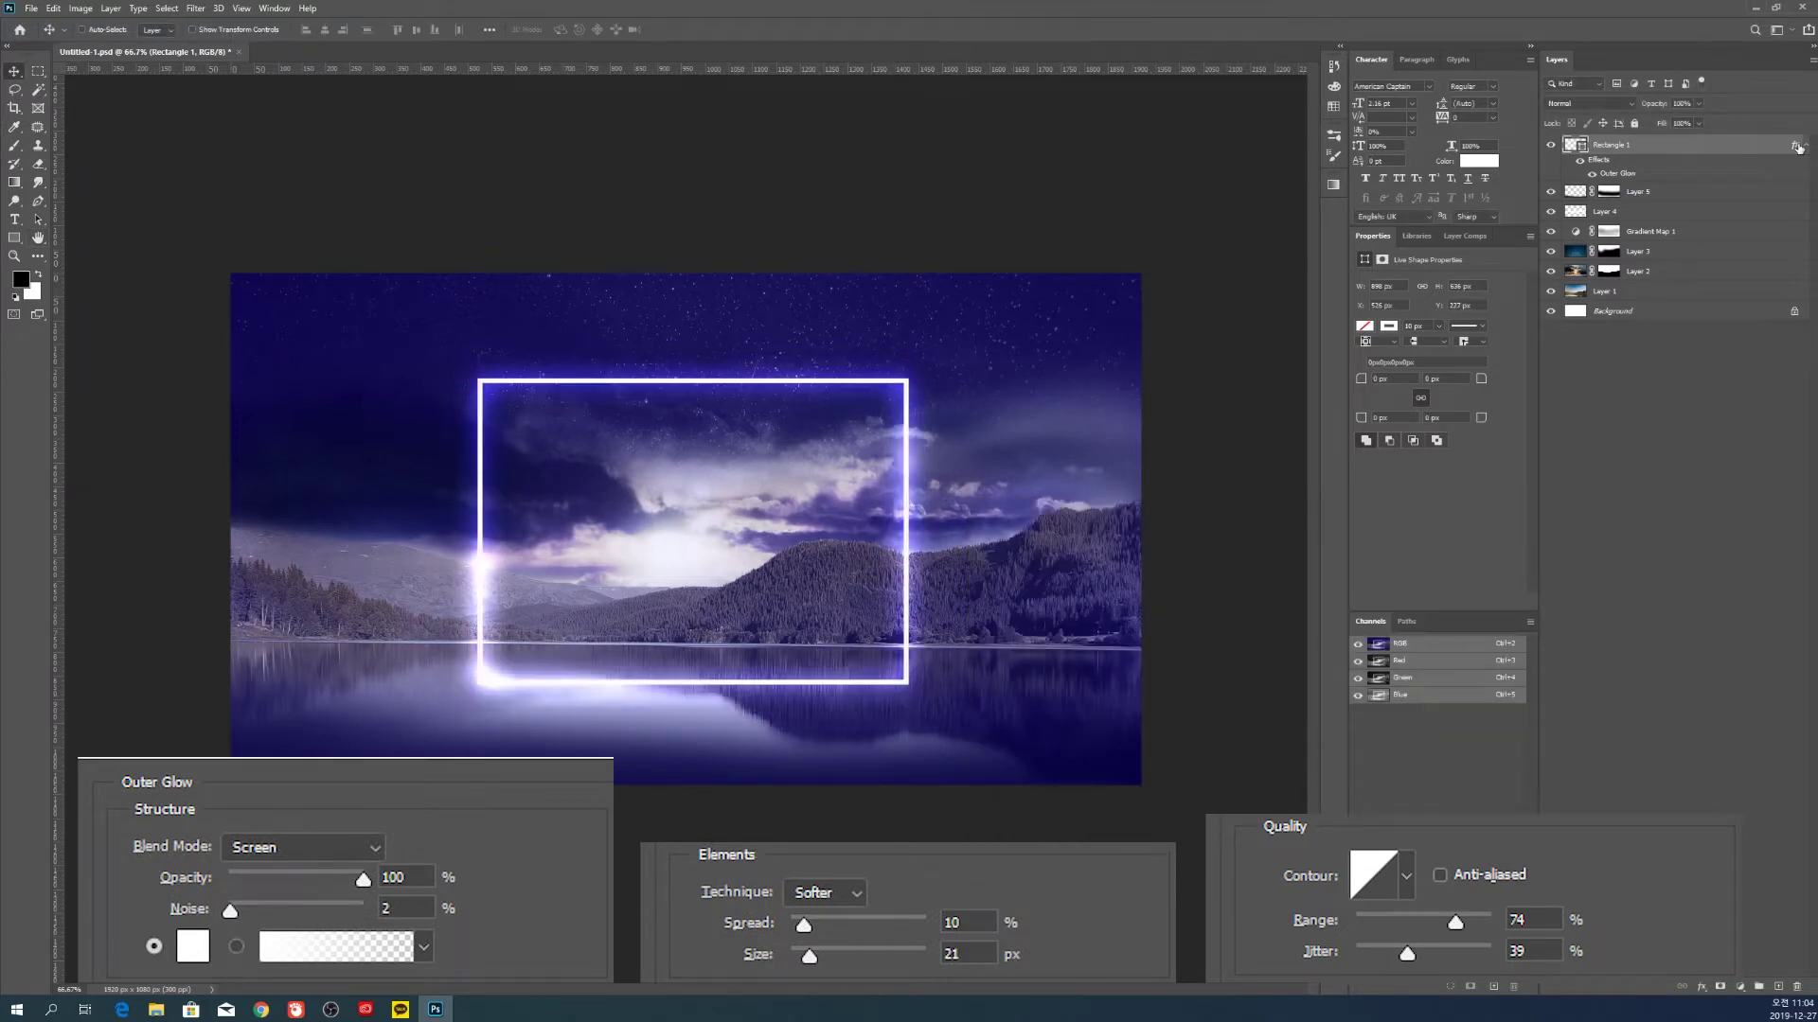
Increase the rectangle's outer glow size to 85 px, keeping the spread at 10%
double_click(1795, 145)
drag(1226, 675, 1227, 675)
drag(1240, 690, 1247, 693)
key(Return)
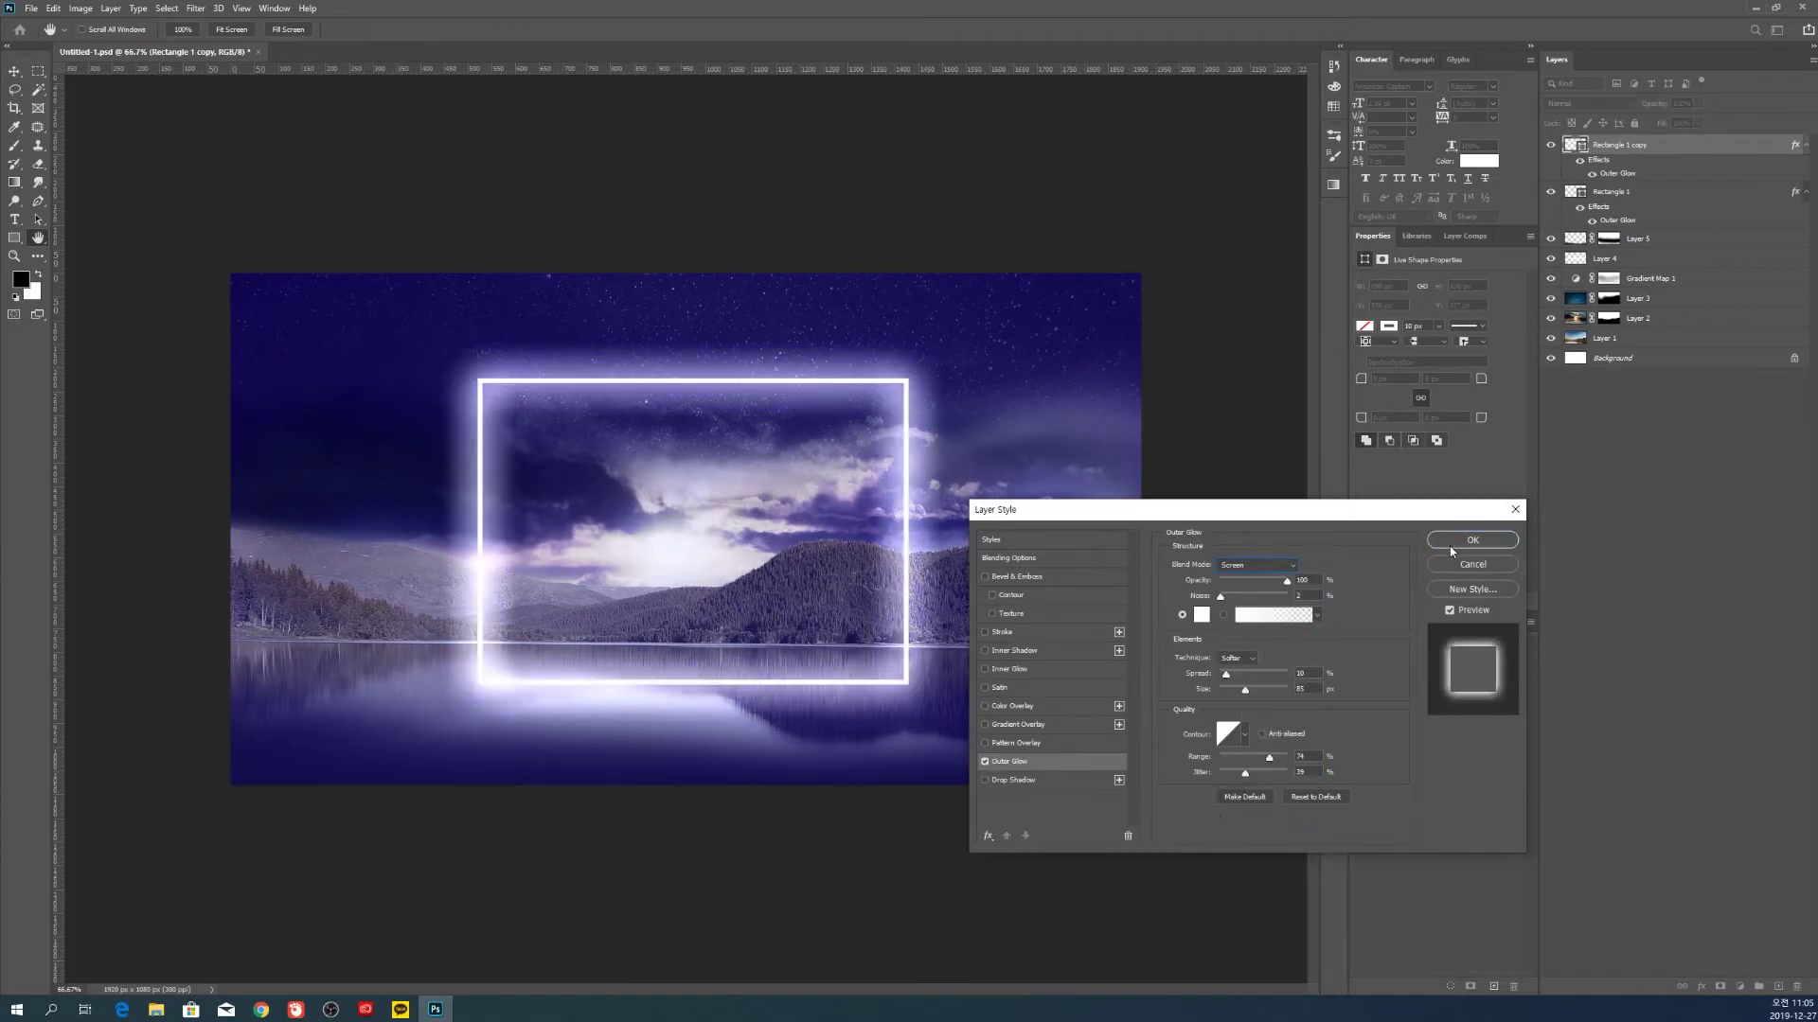
Duplicate the rectangle, give the copy a Screen outer glow with a 21 px size, and toggle the copy's visibility to compare
drag(1240, 690, 1231, 698)
click(1464, 540)
click(1549, 144)
click(1550, 145)
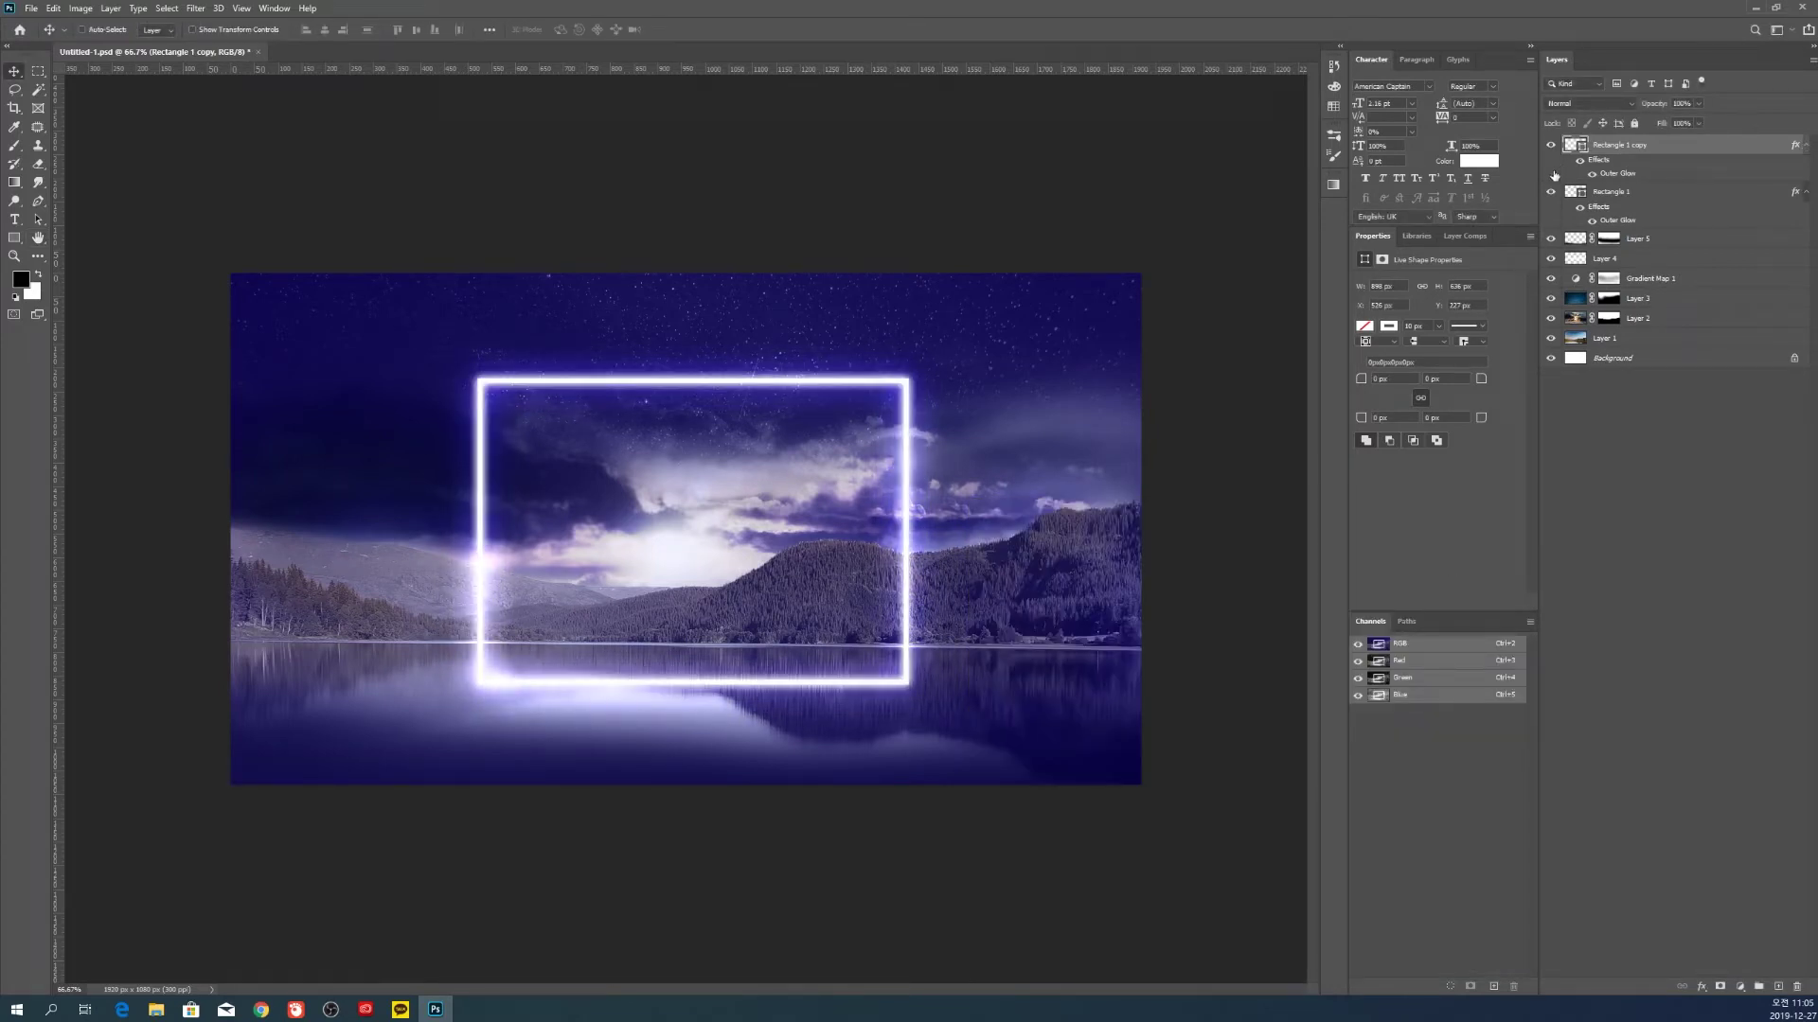
Duplicate the glowing rectangle again, move this copy straight down over the lake, and check its outer glow settings
key(ctrl+j)
drag(804, 393, 804, 694)
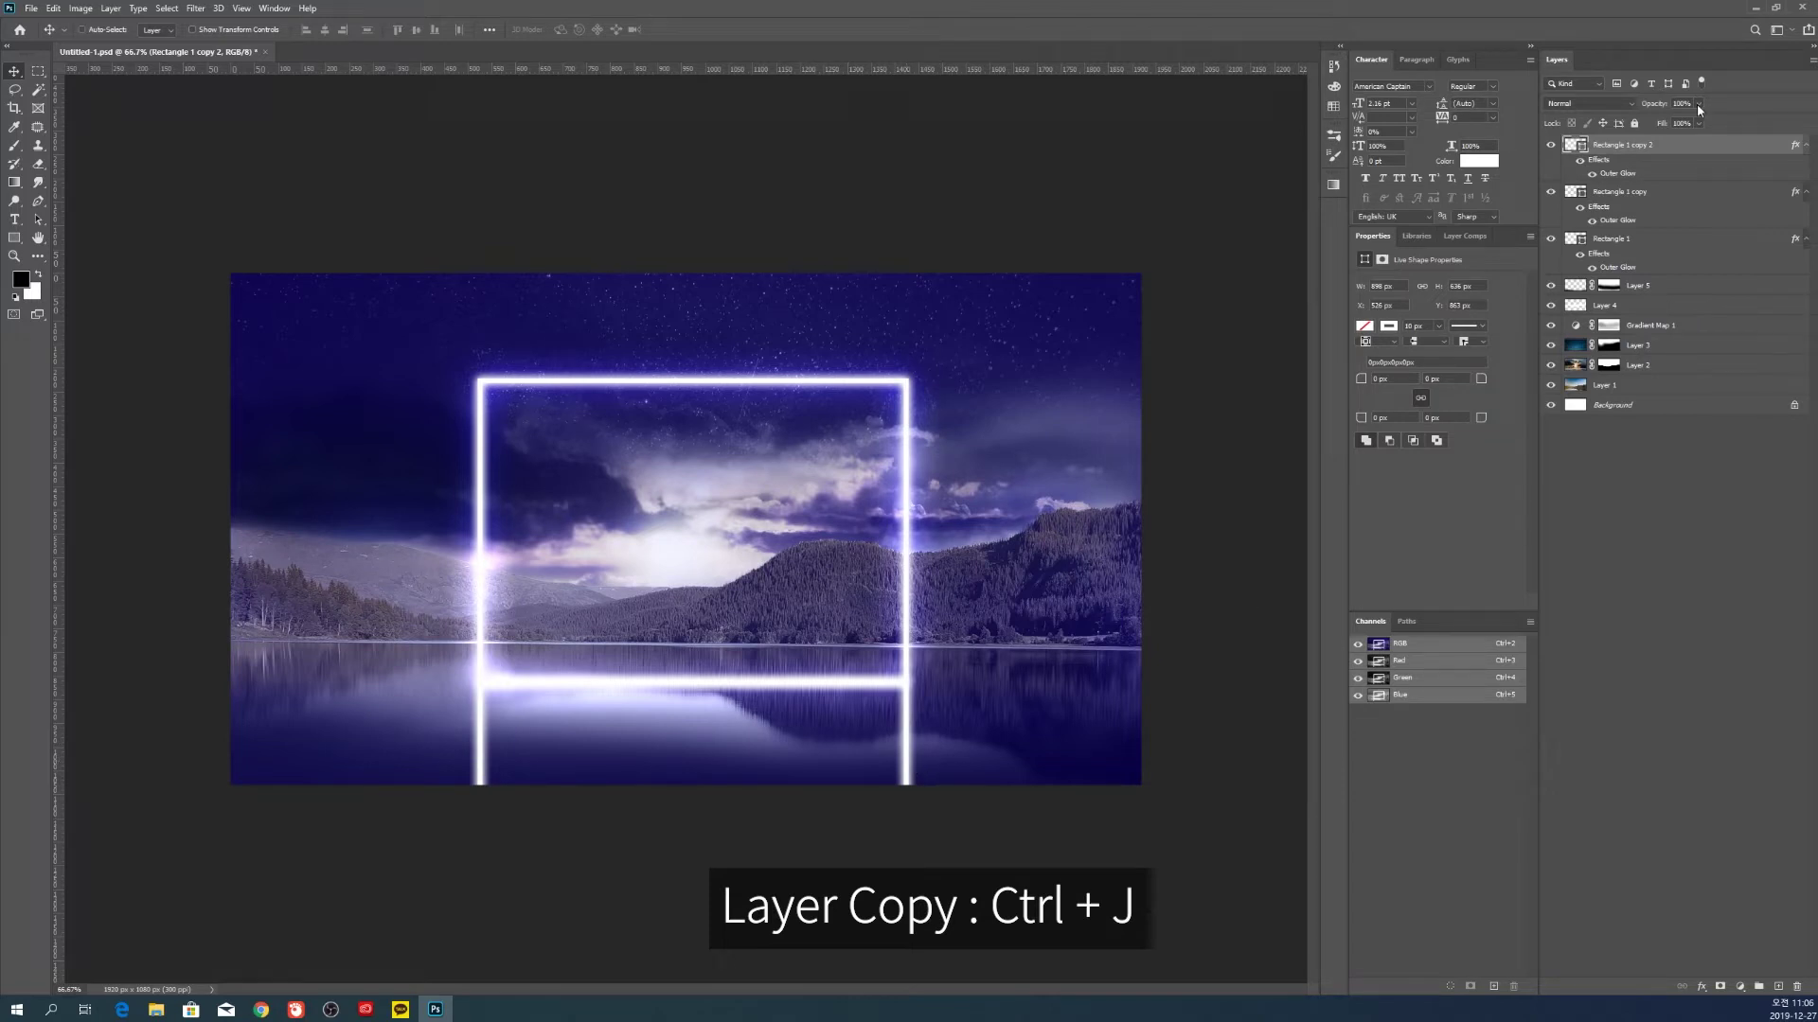
double_click(1795, 147)
click(1011, 761)
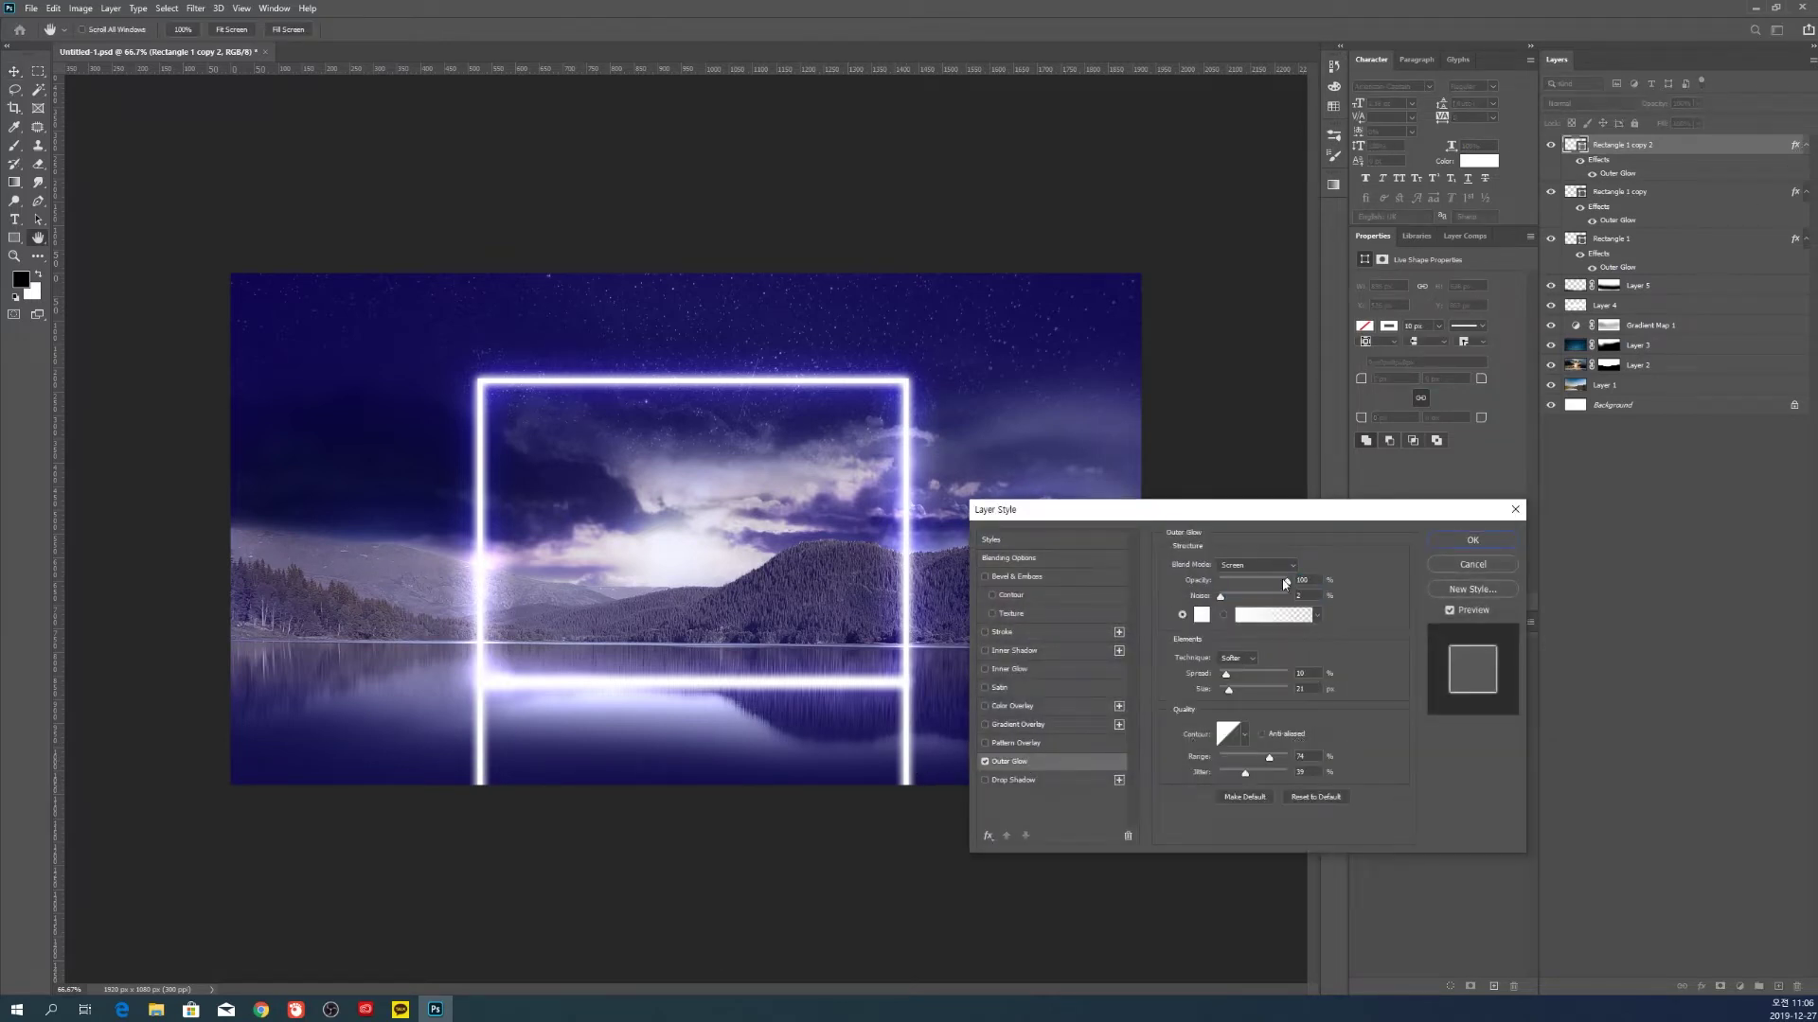
click(1477, 540)
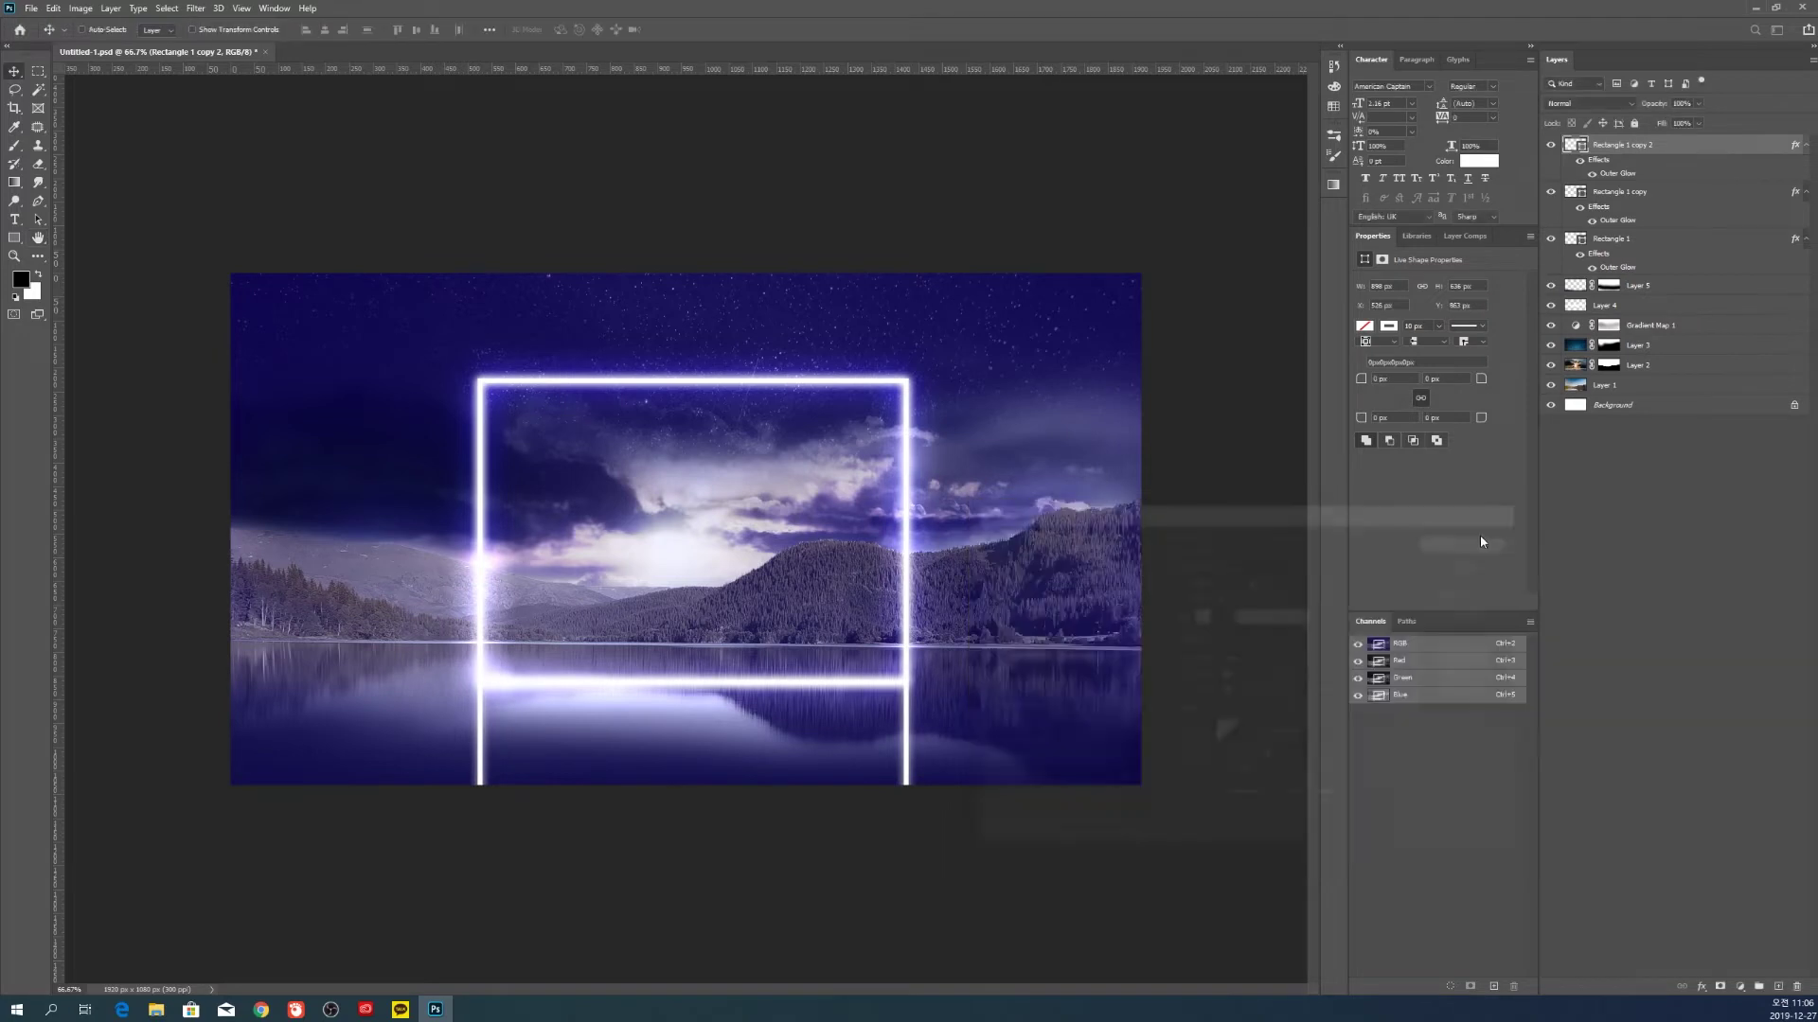
Add a layer mask to the lower rectangle copy and choose a preset gradient for the Gradient tool
click(1720, 987)
key(g)
click(129, 30)
click(1068, 558)
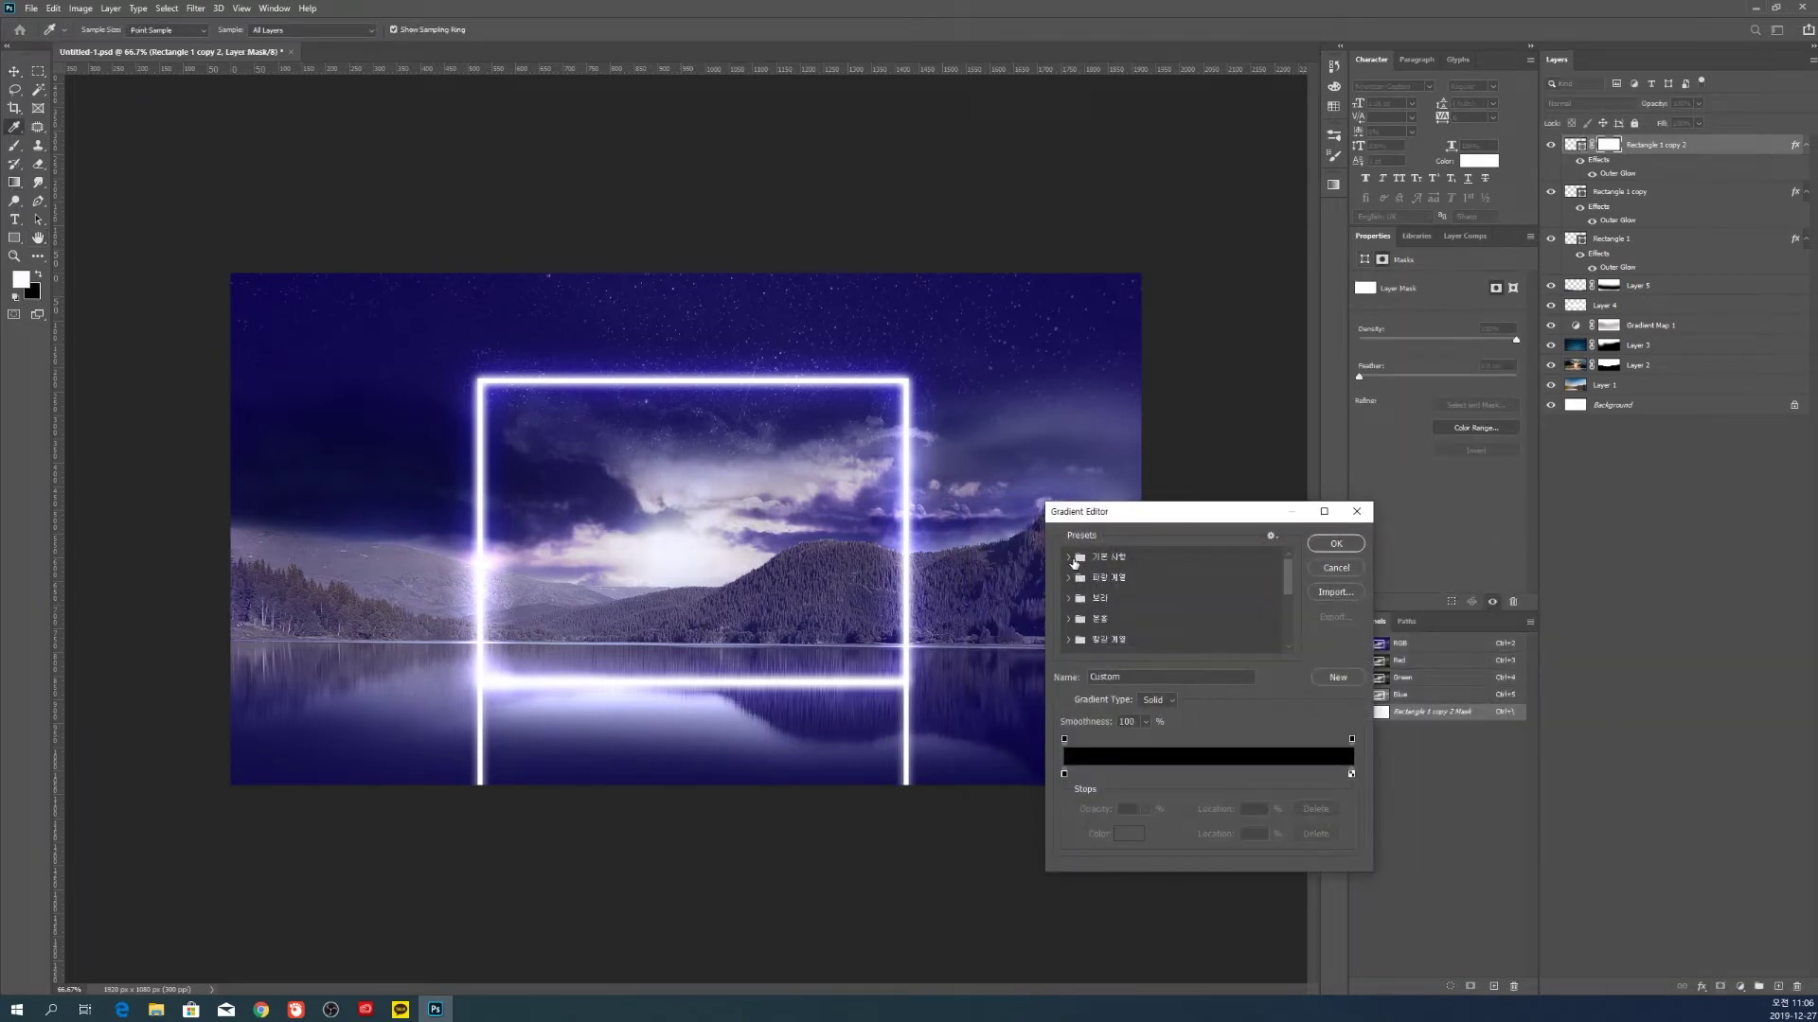
click(1088, 579)
click(1336, 543)
Try to fade the lower rectangle copy into the lake with vertical gradients on its mask, undoing unsuitable attempts
drag(714, 825, 702, 705)
key(ctrl+z)
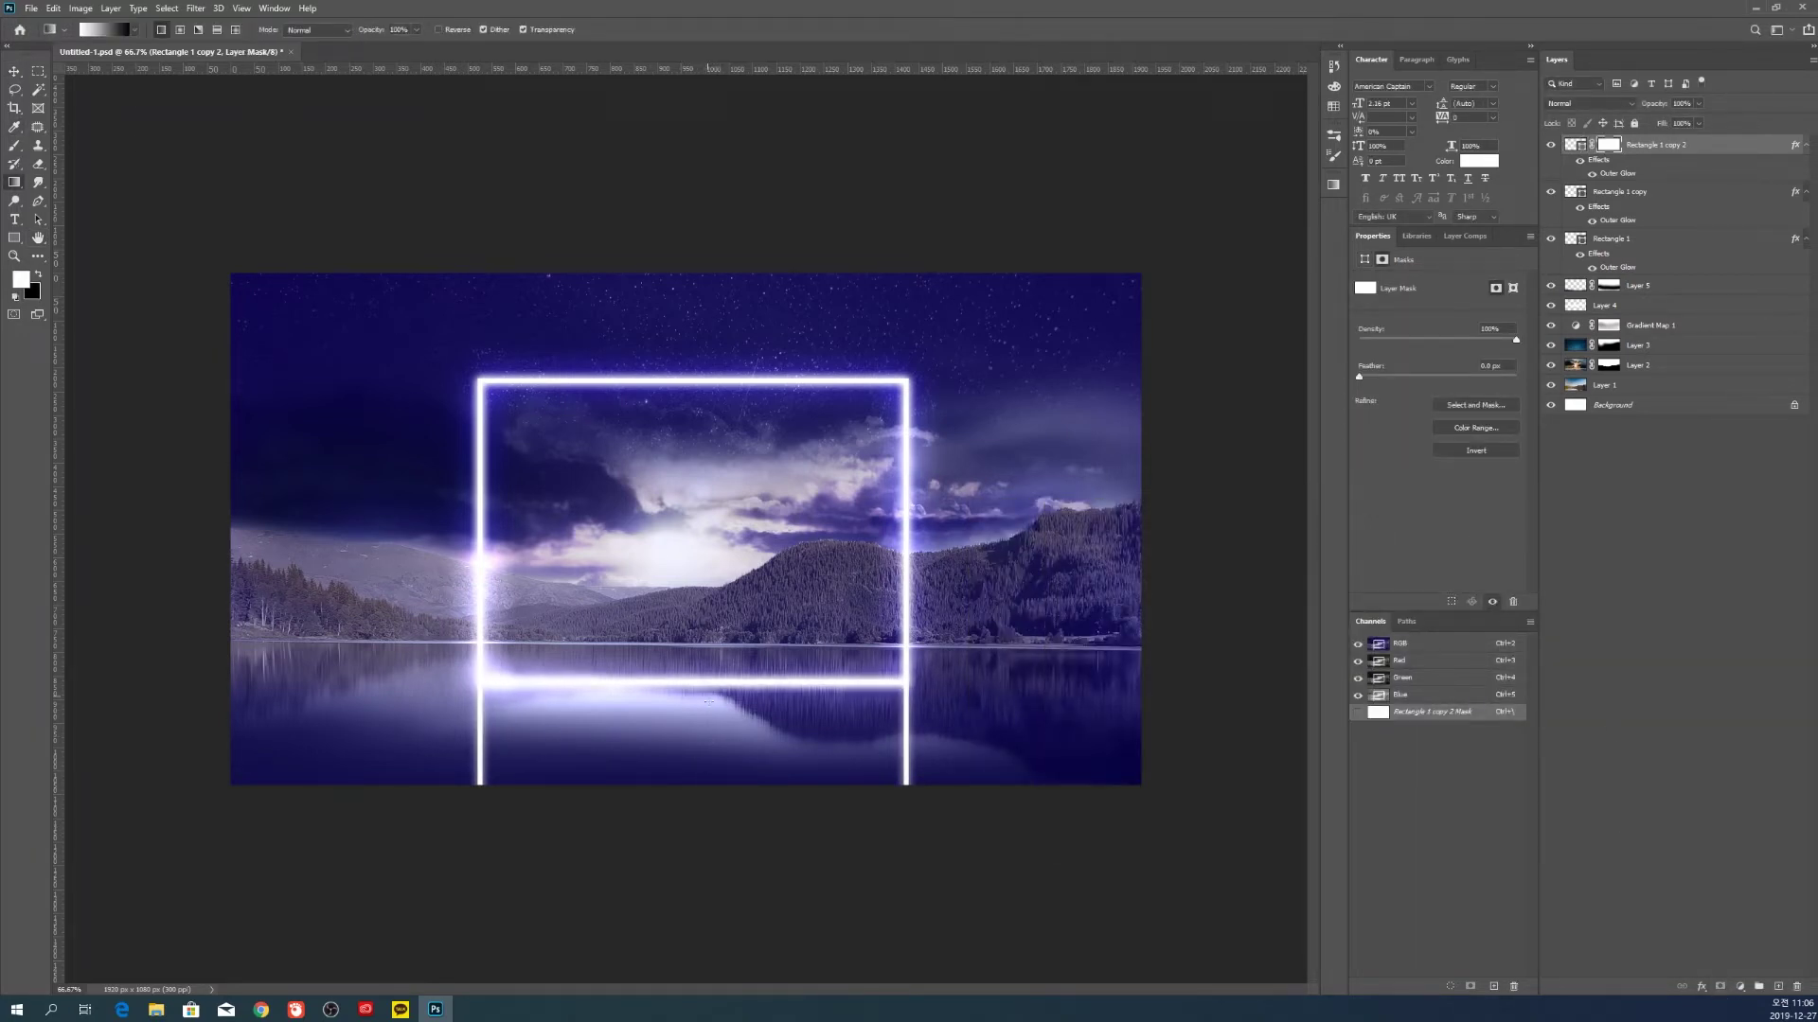
drag(709, 773, 709, 775)
key(ctrl+z)
drag(704, 712, 702, 795)
drag(705, 671, 706, 736)
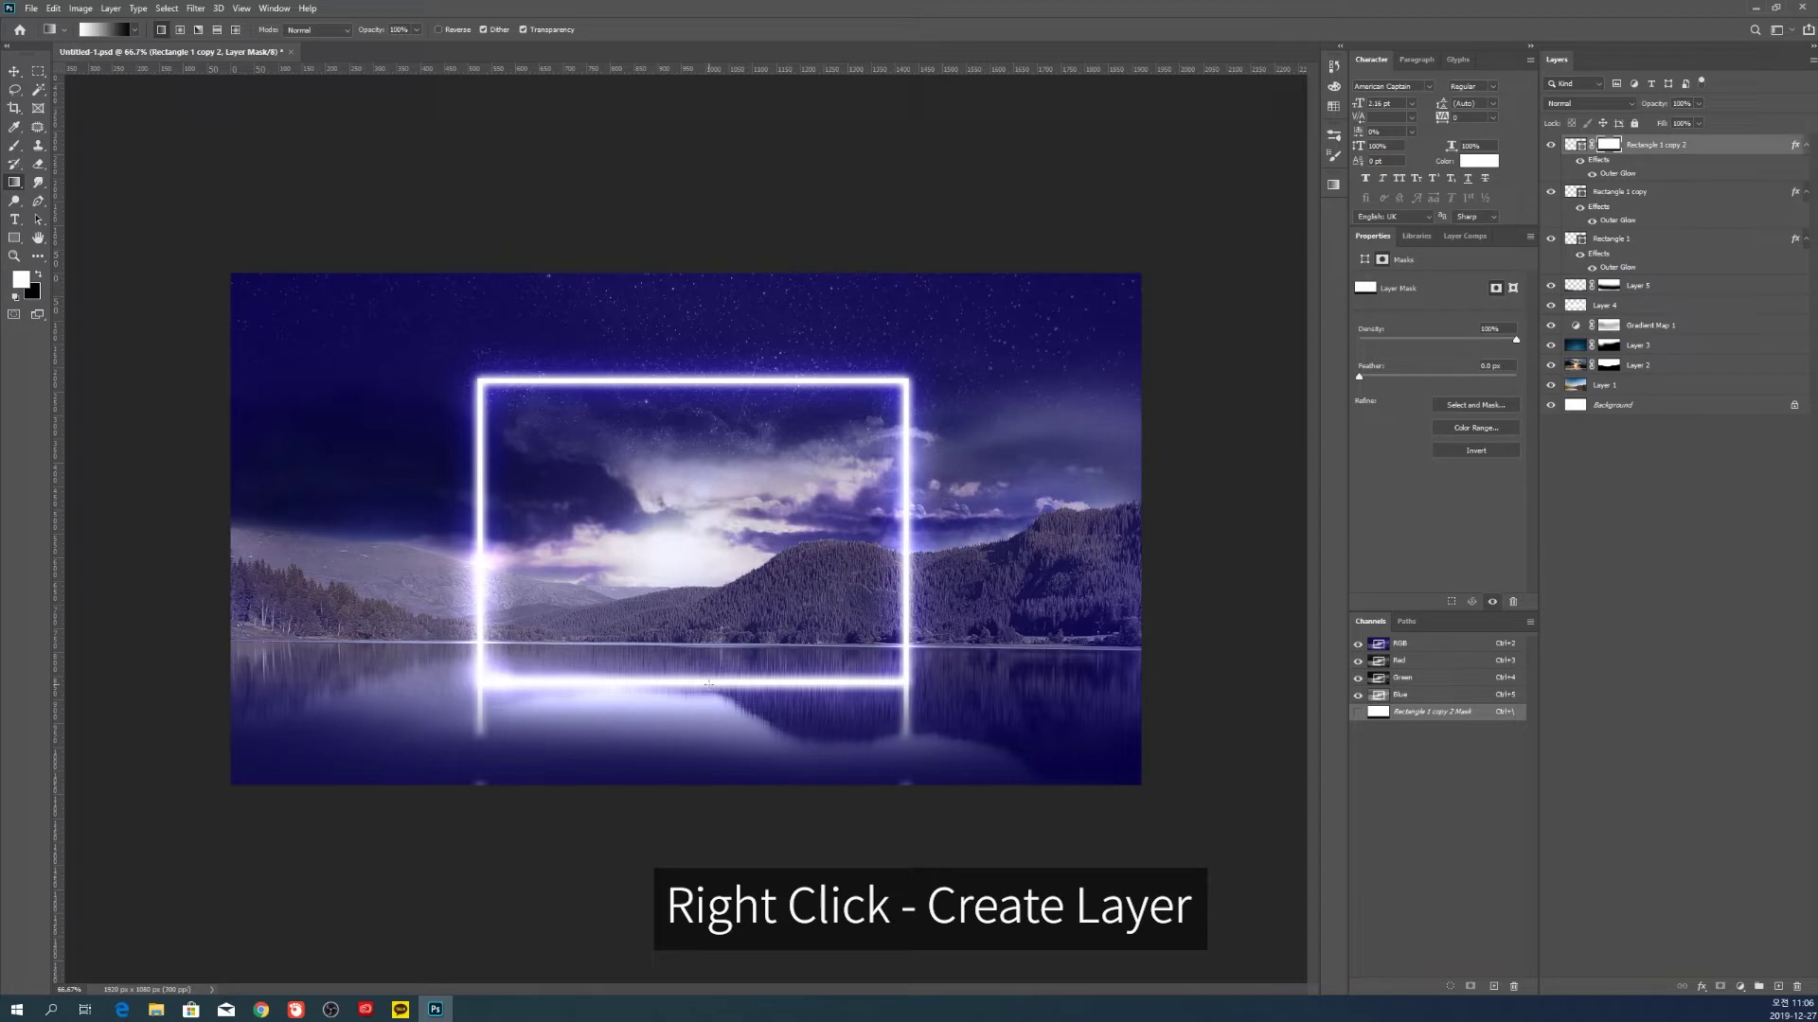
key(ctrl+z)
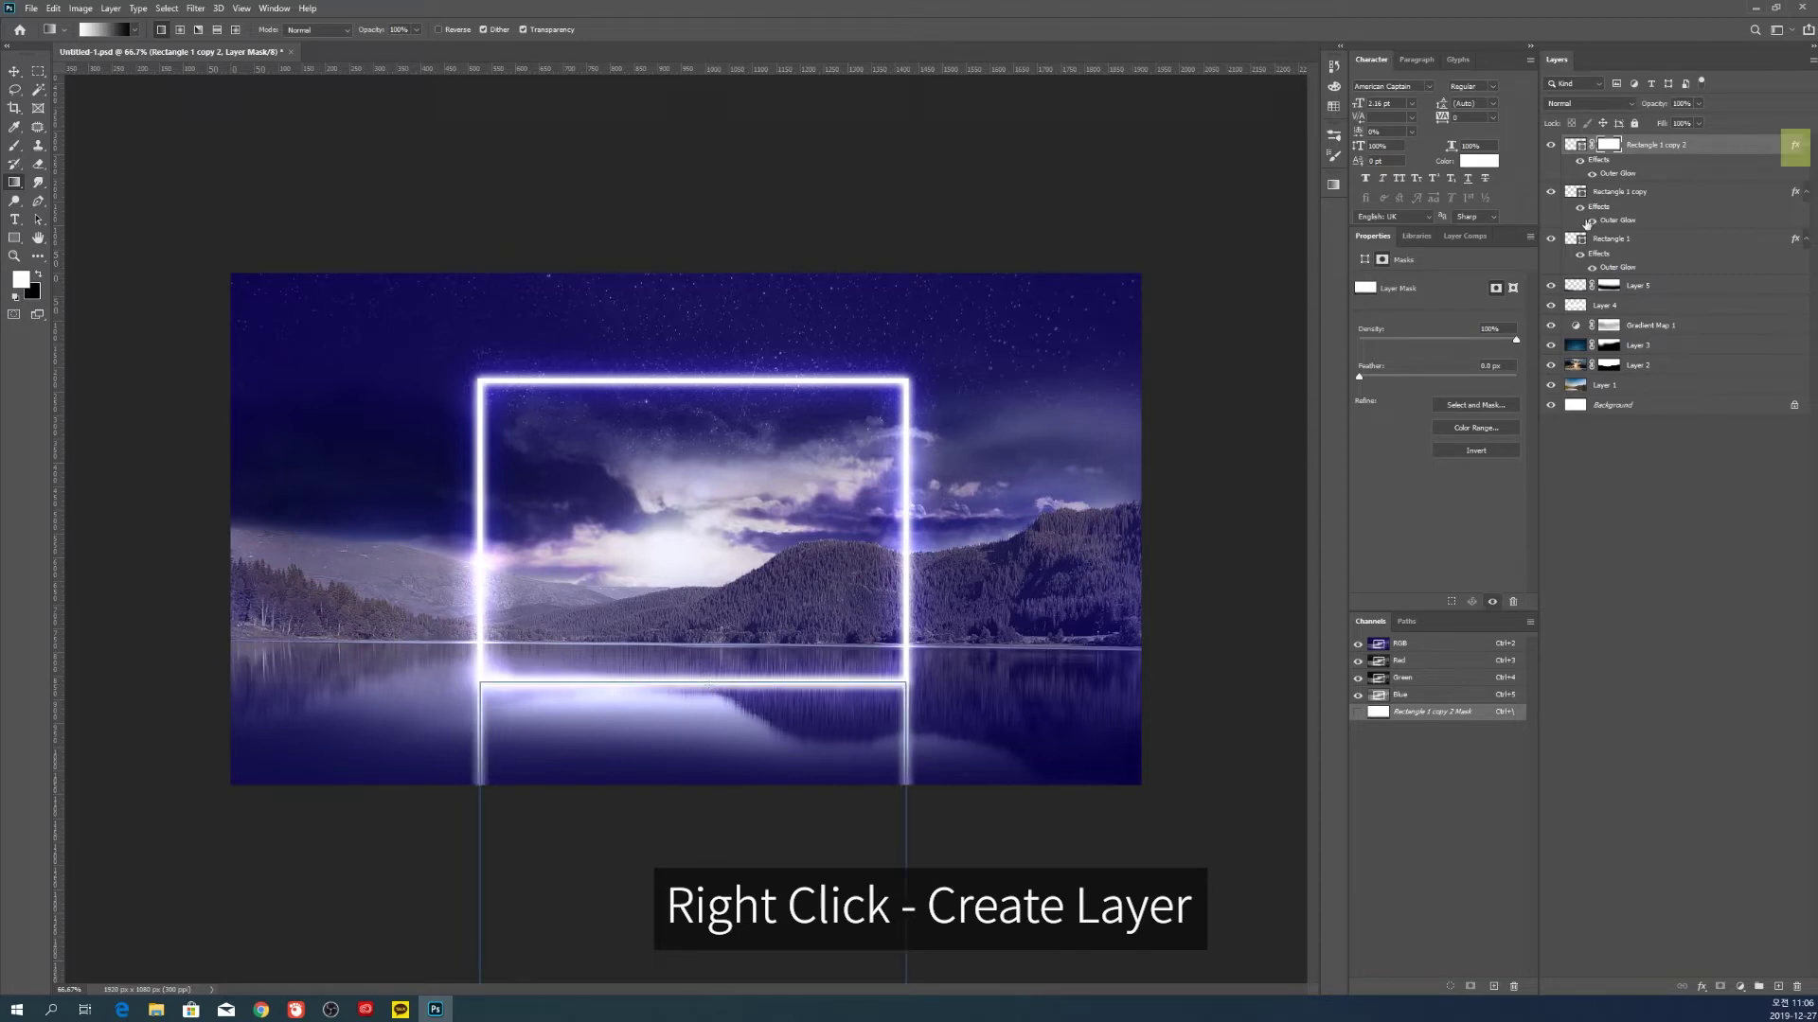
Try to brush out the lower rectangle's bottom ends in black on its mask, and undo back to before the mask
key(b)
key(x)
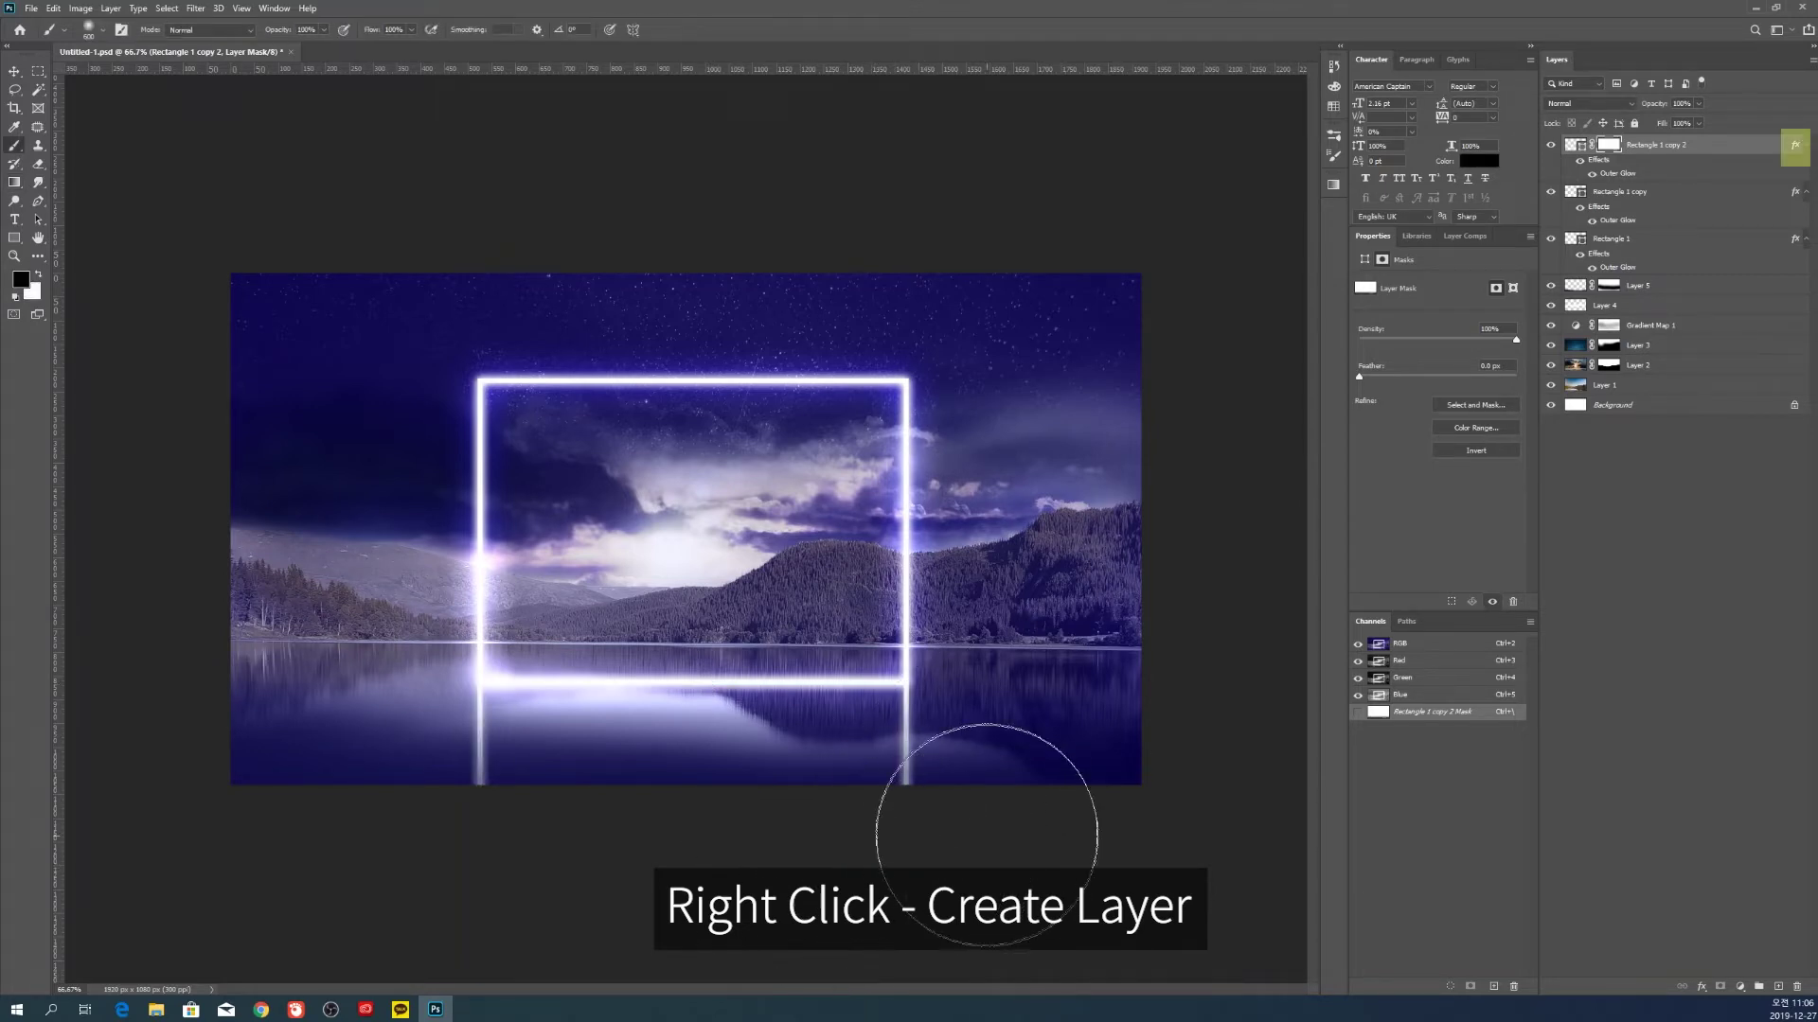
mouse_move(809, 842)
mouse_down()
mouse_move(337, 852)
mouse_move(1116, 792)
mouse_move(300, 886)
mouse_up()
key(ctrl+z)
key(ctrl+z)
key(ctrl+z)
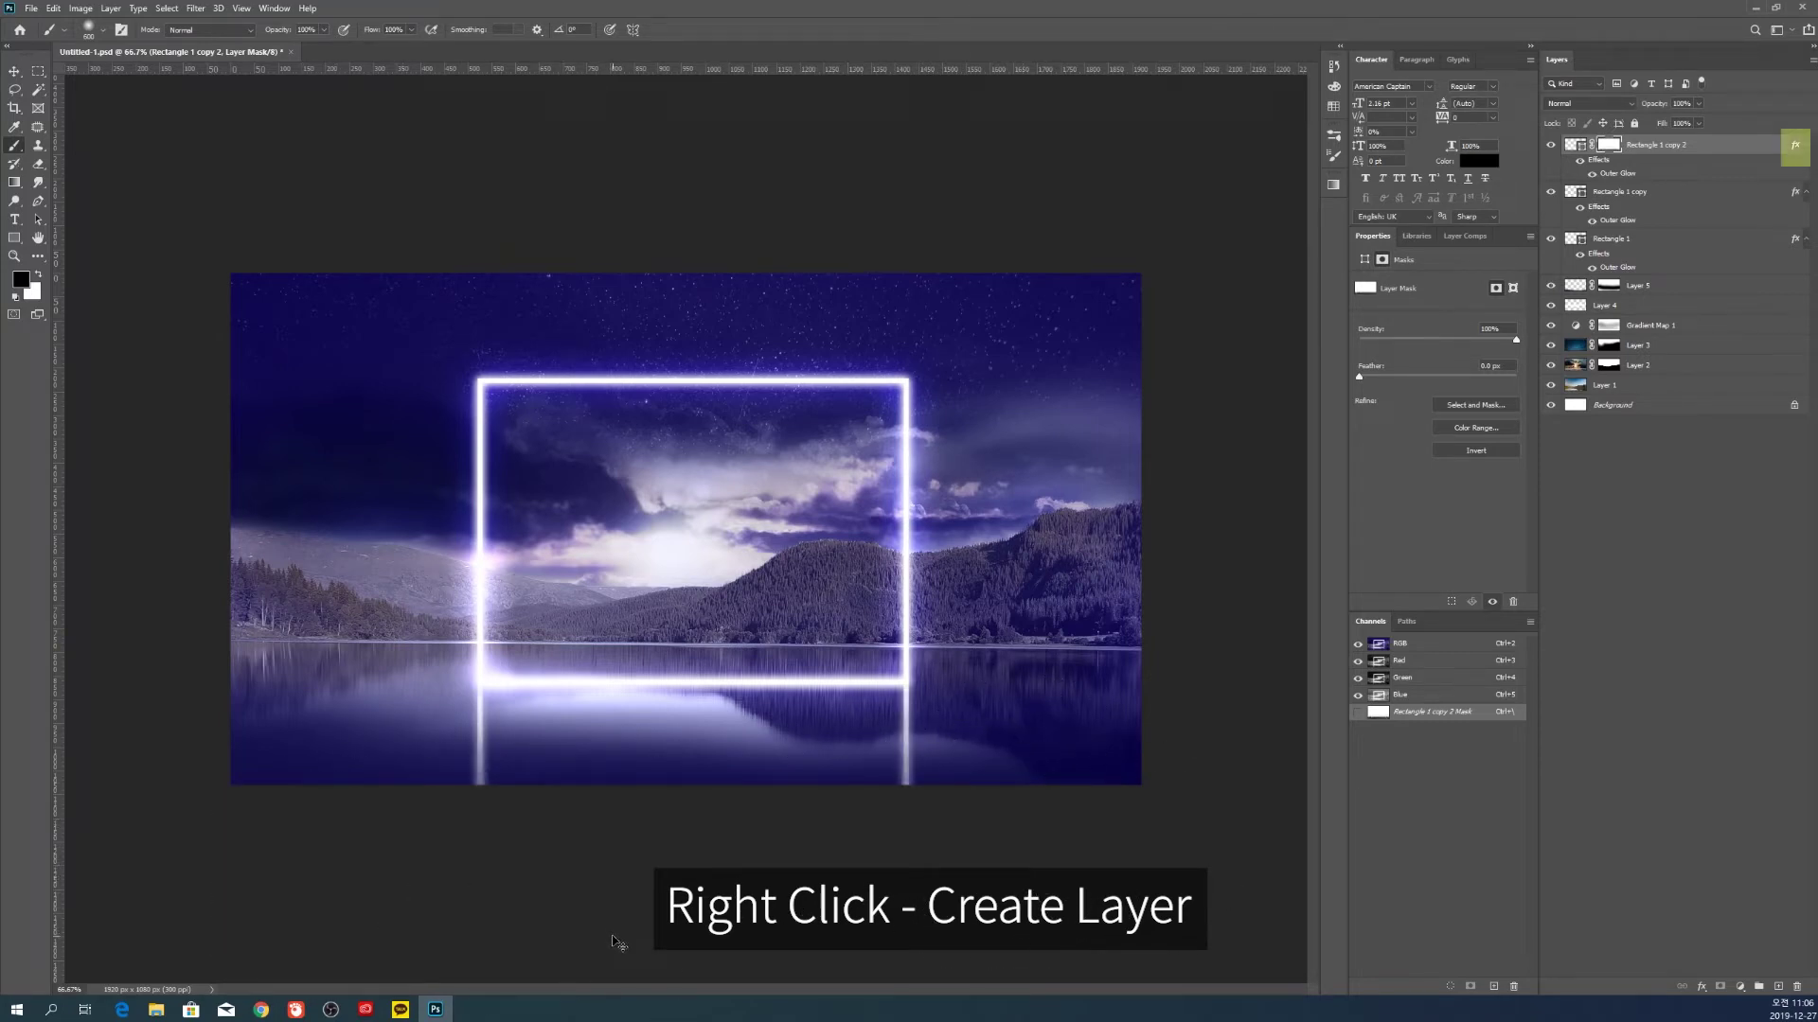
key(ctrl+z)
key(v)
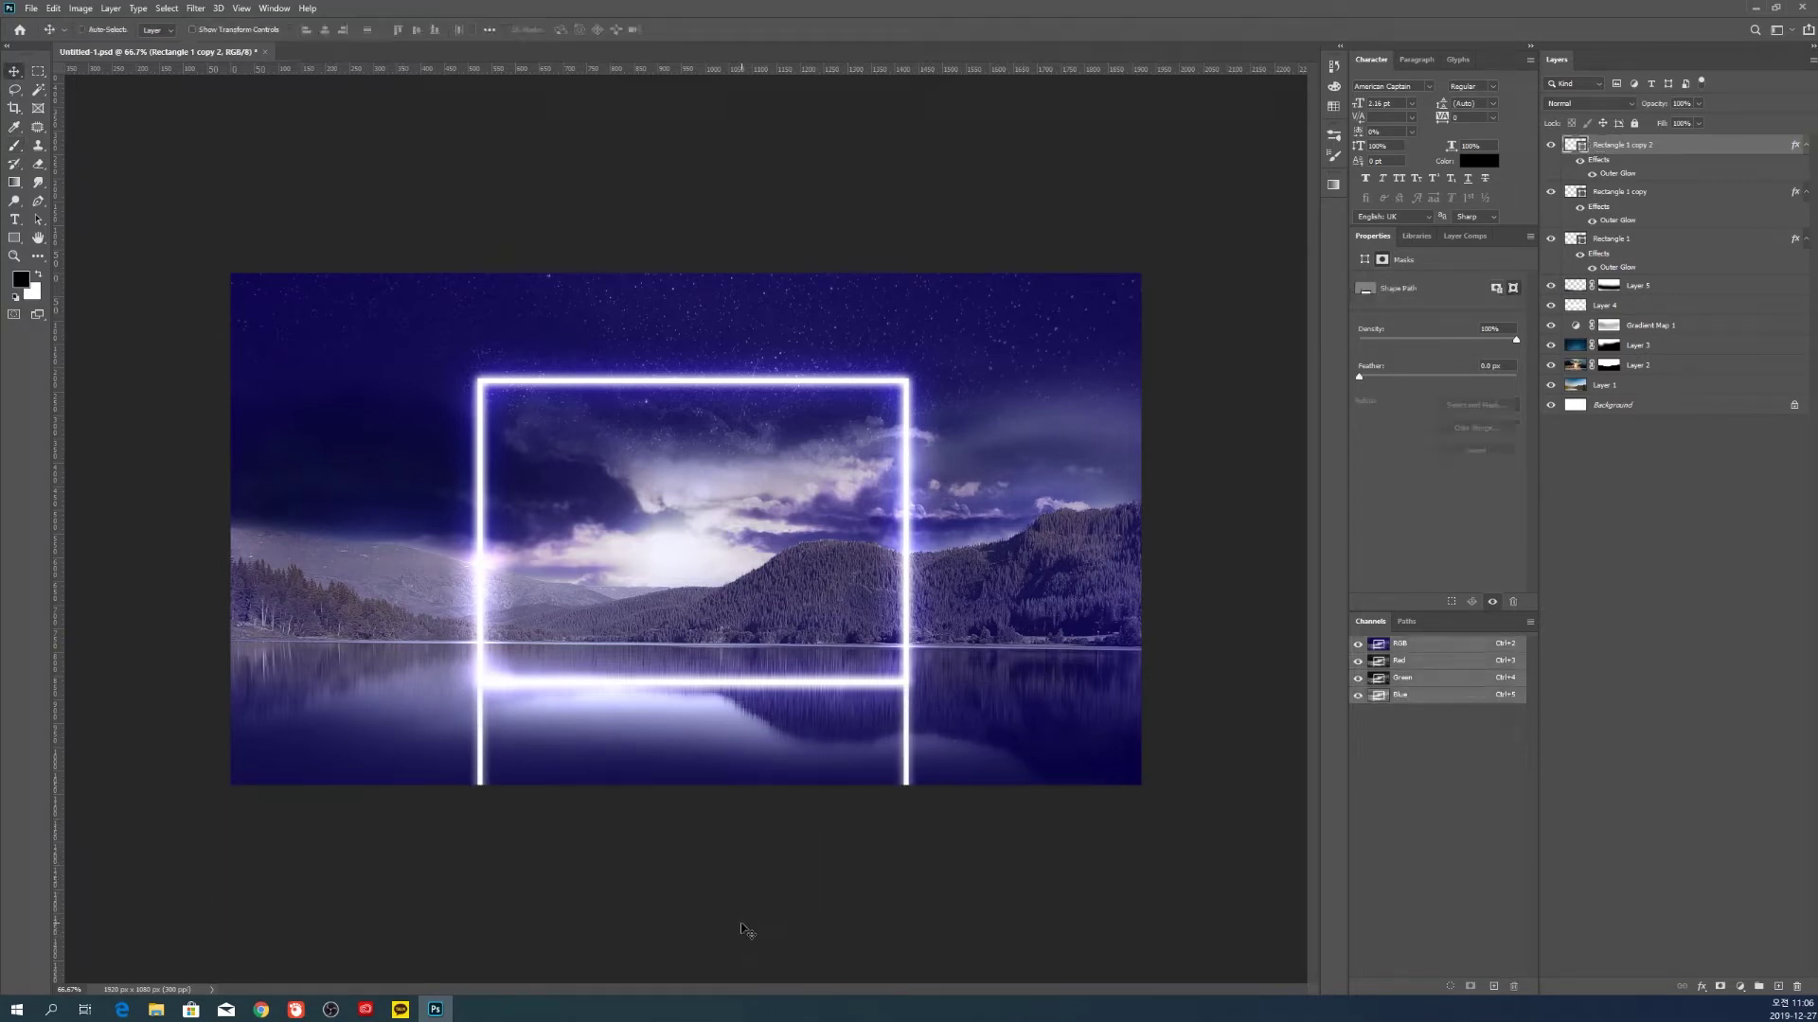
Try to split the lower rectangle copy's outer glow into its own layer, and undo it
right_click(1795, 150)
click(1758, 378)
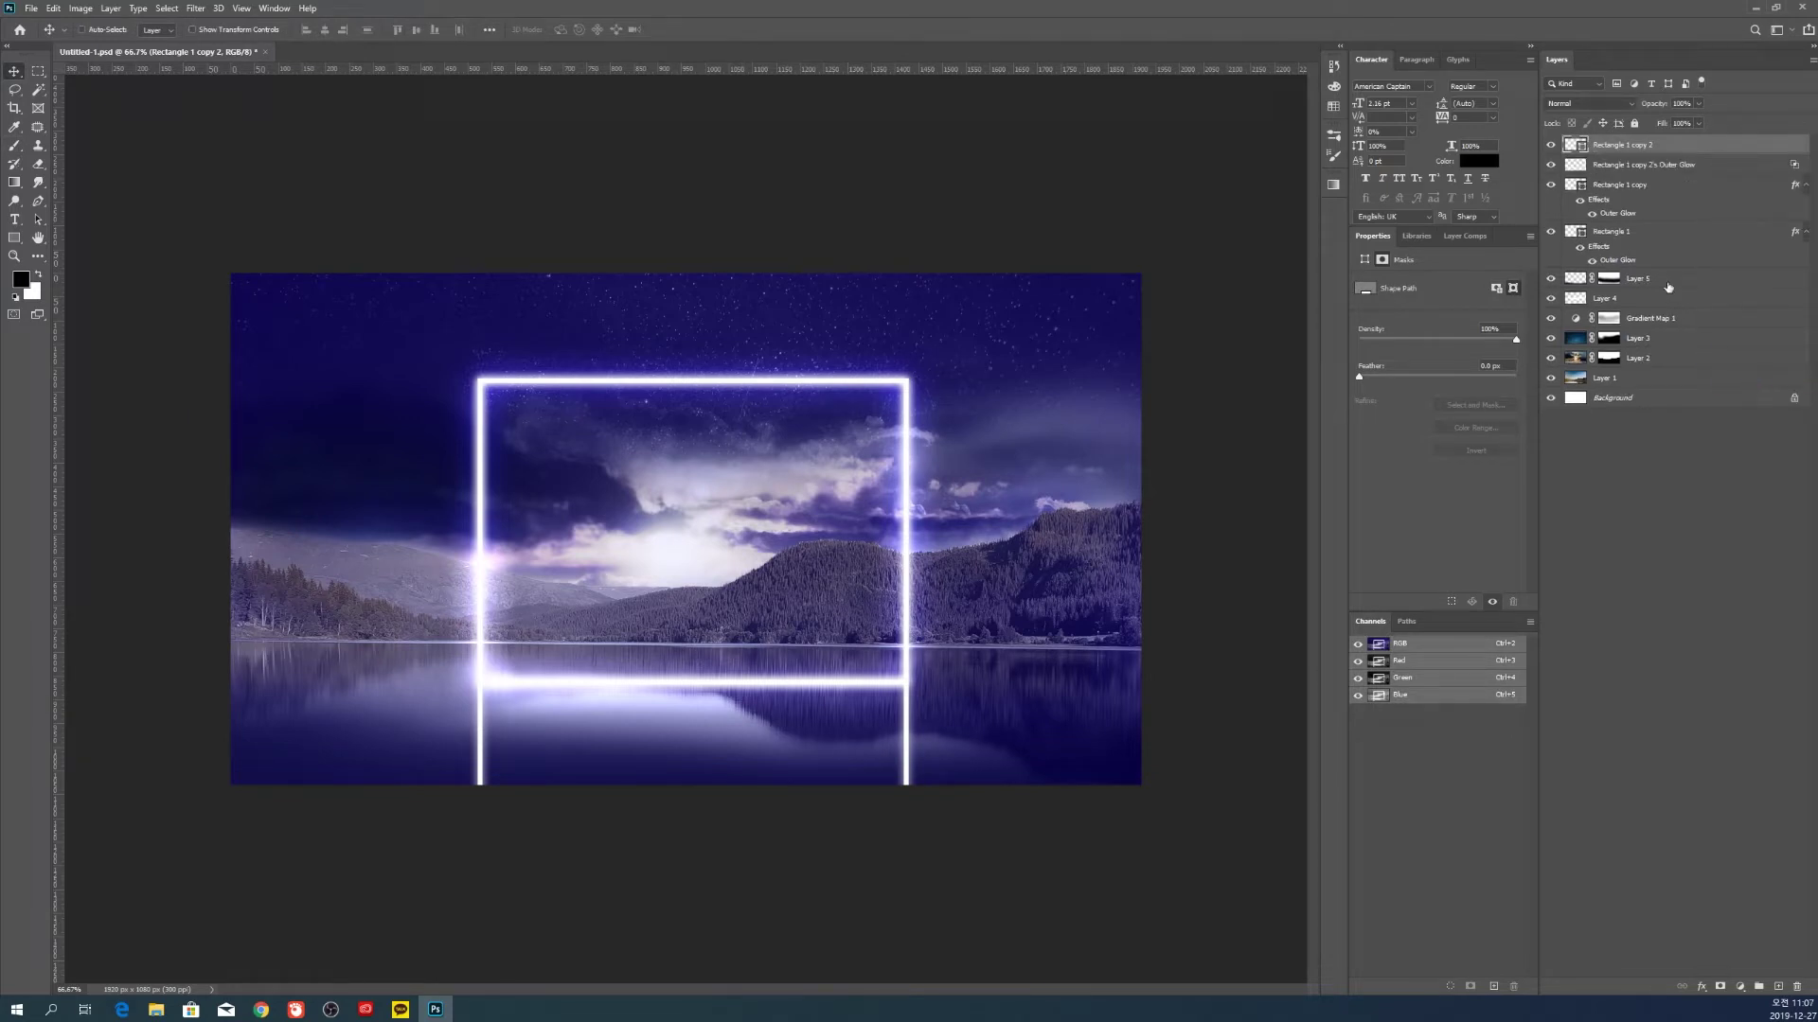
click(1610, 166)
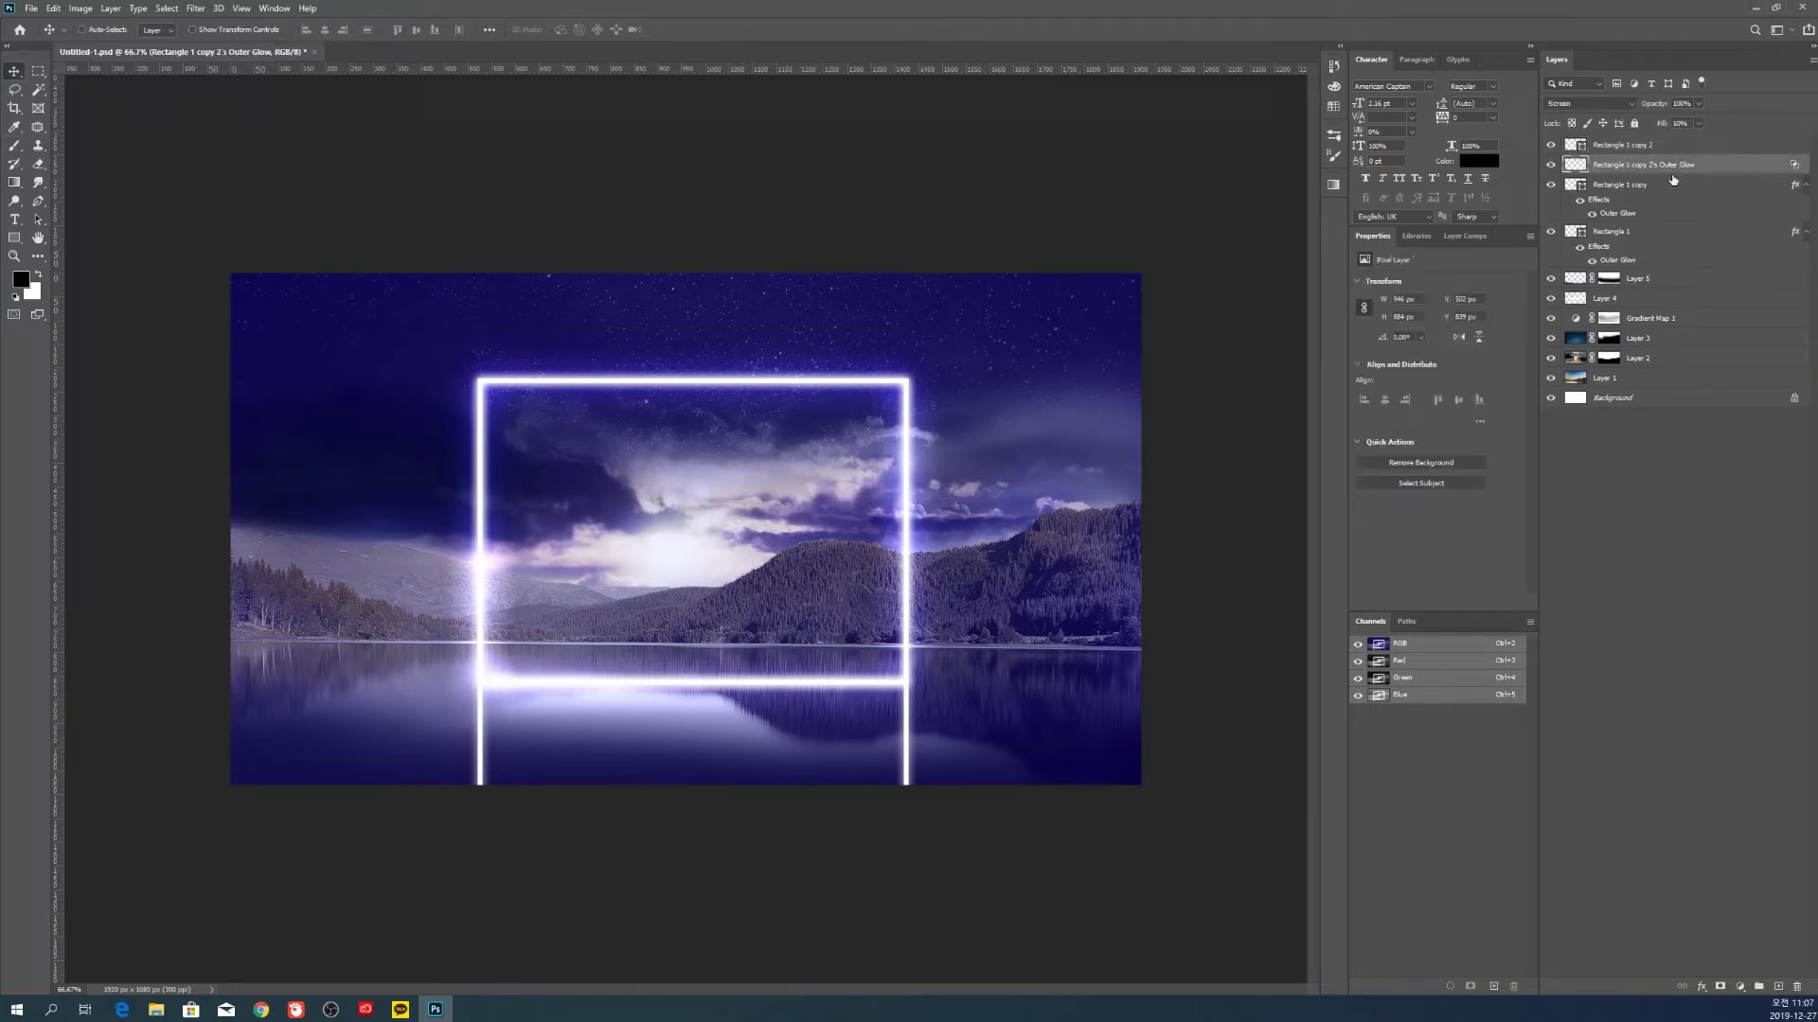
key(ctrl+z)
Convert the lower rectangle copy's outer glow into a separate layer and toggle layer visibility to check it
right_click(1805, 154)
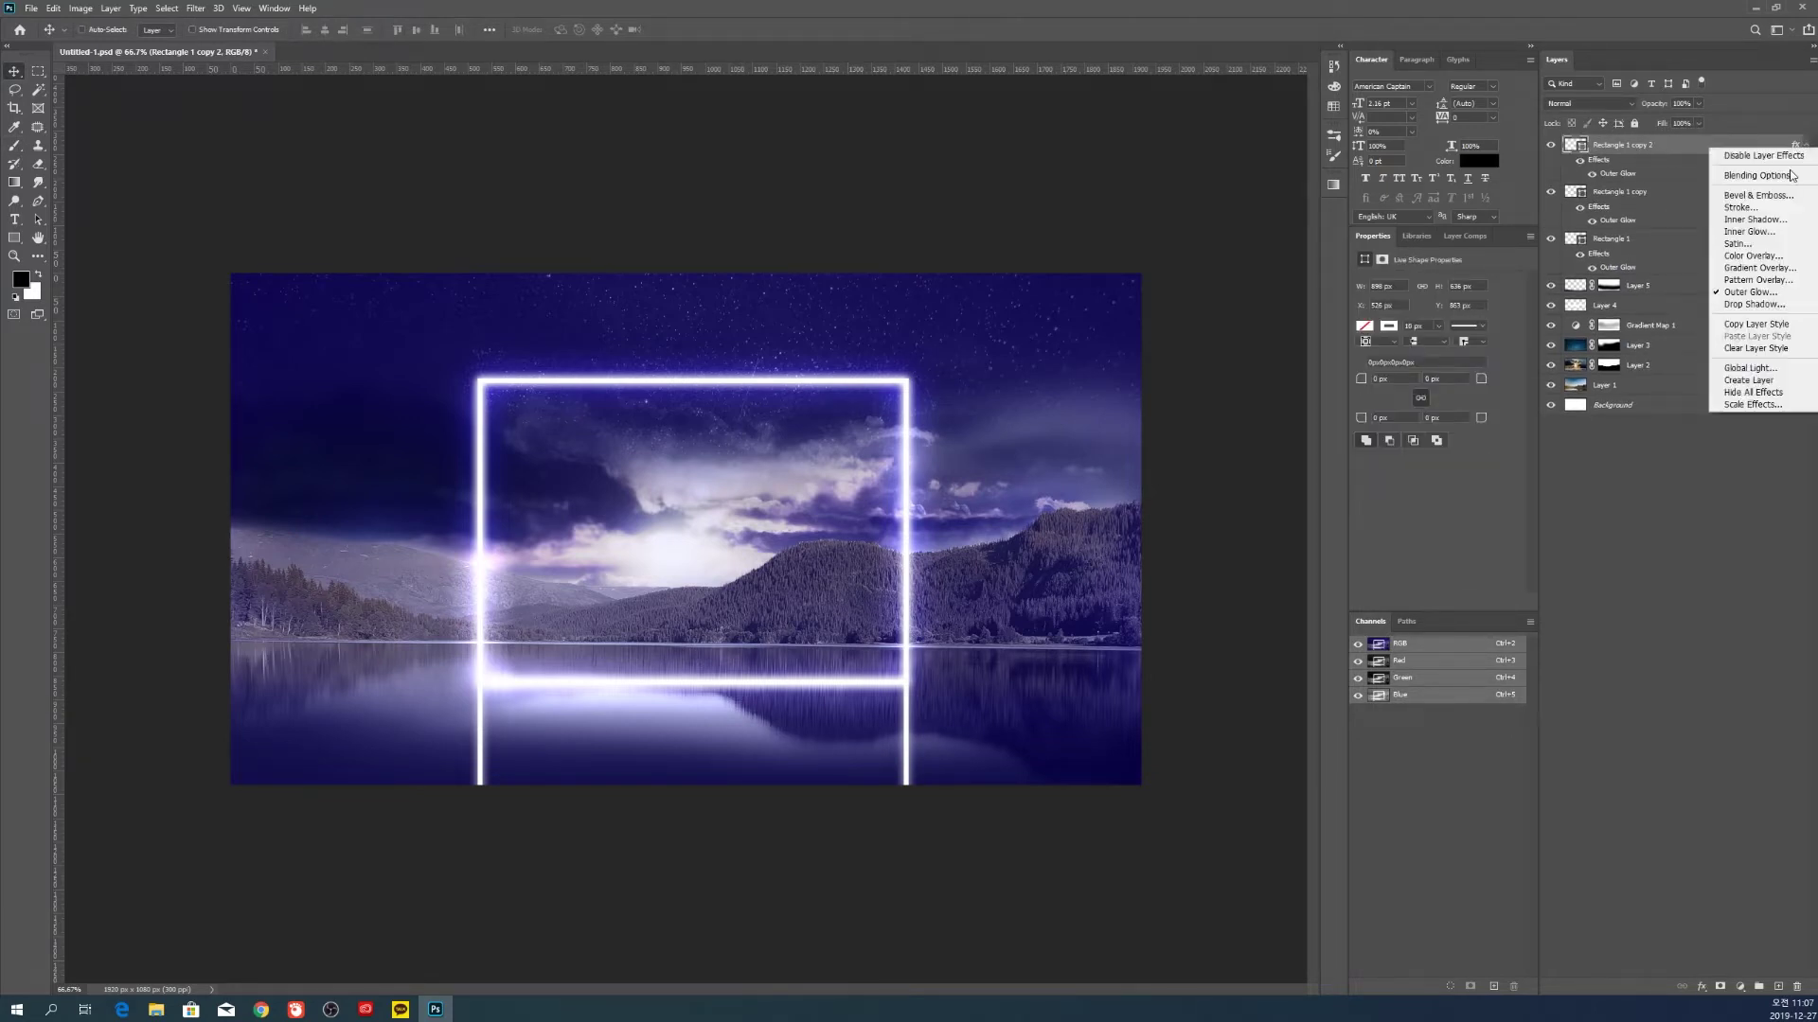
click(1758, 379)
click(1576, 166)
click(1547, 166)
click(1574, 148)
click(1549, 146)
click(1550, 145)
Merge the lower rectangle copy with its separated outer glow layer
shift+click(1640, 170)
right_click(1630, 166)
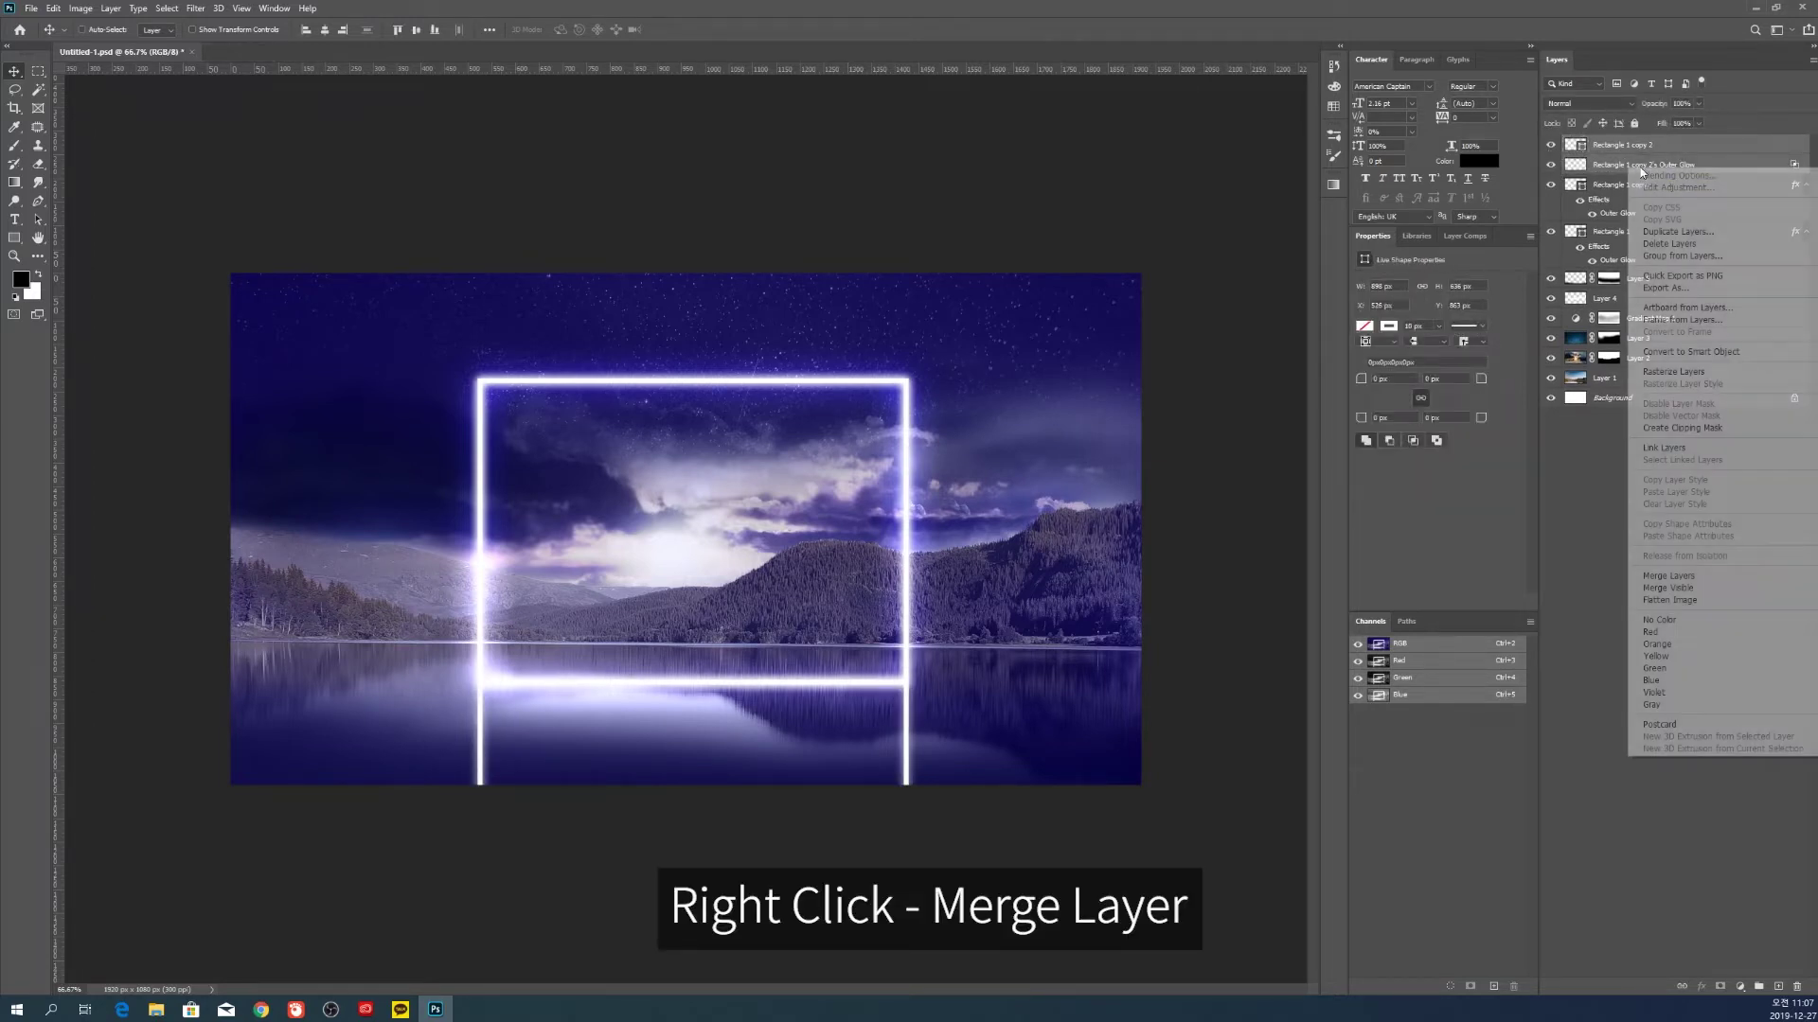
click(1715, 580)
Add a layer mask to the merged rectangle reflection and fade its bottom ends into the lake with a large soft black brush
click(1720, 987)
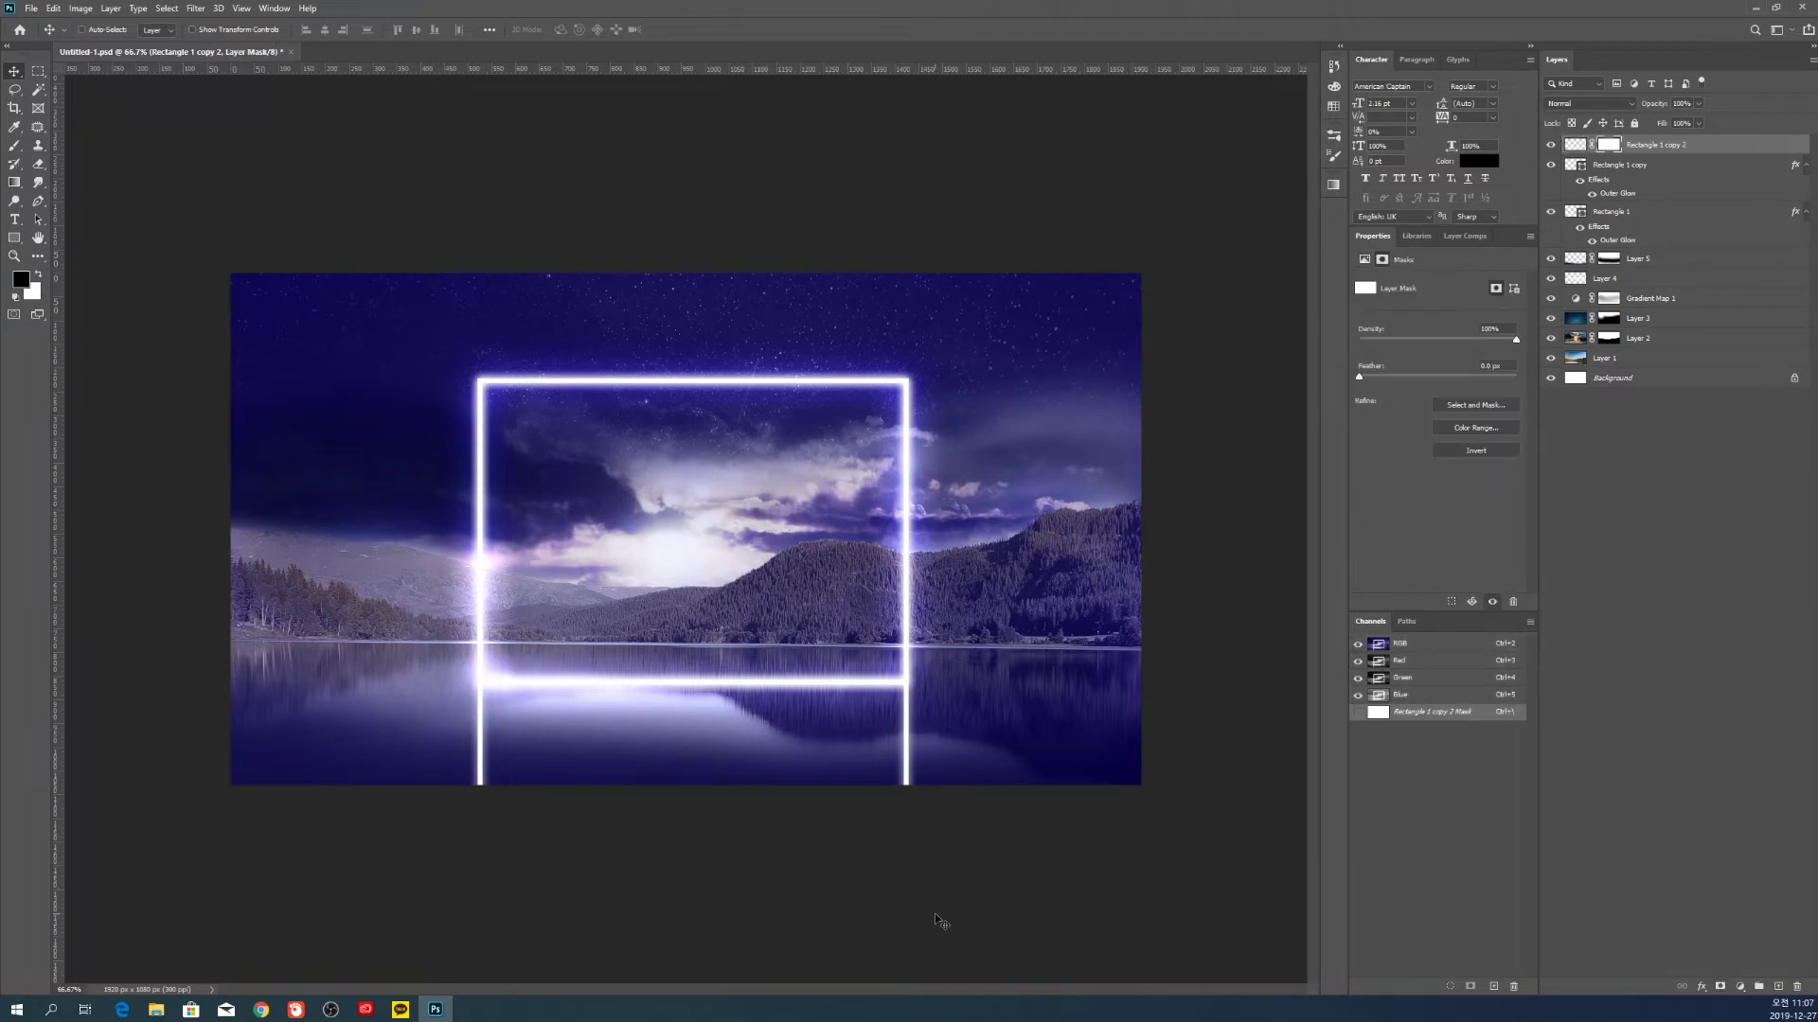
key(b)
mouse_move(282, 897)
mouse_down()
mouse_move(978, 812)
mouse_move(373, 910)
mouse_up()
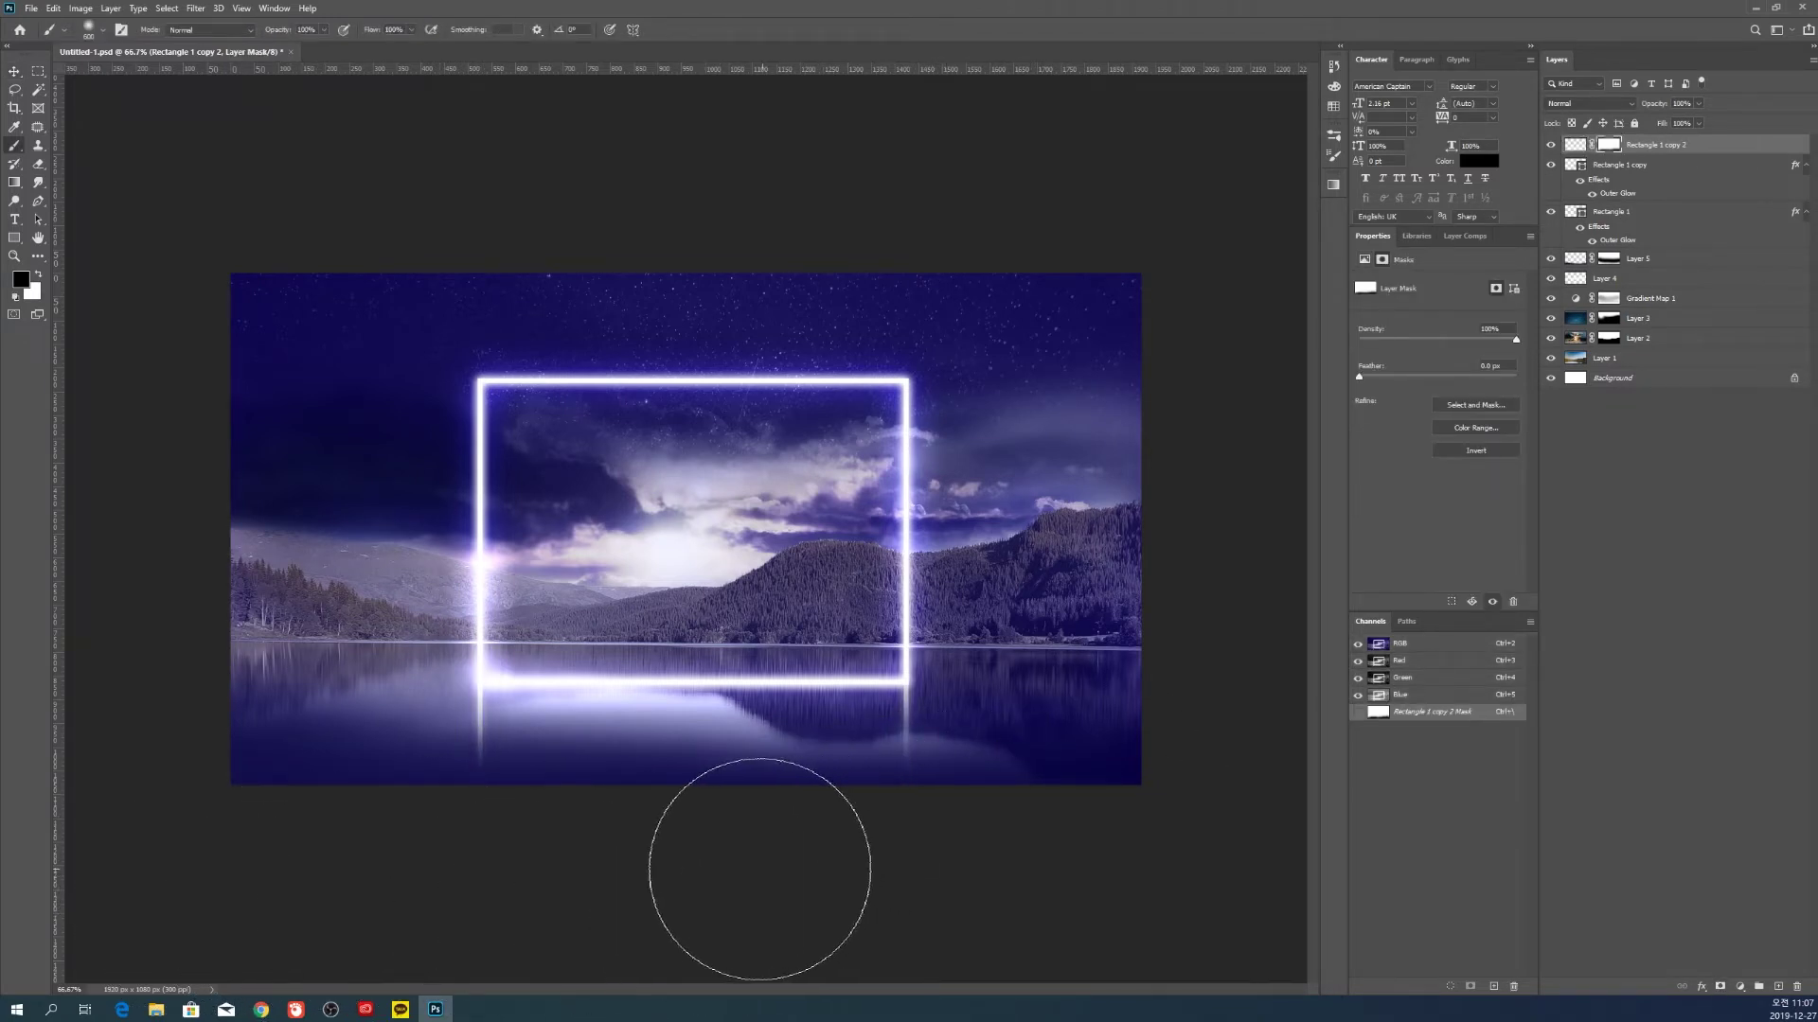
key(x)
mouse_move(926, 881)
mouse_down()
mouse_move(963, 916)
mouse_move(412, 944)
mouse_move(962, 929)
mouse_up()
key(x)
key(v)
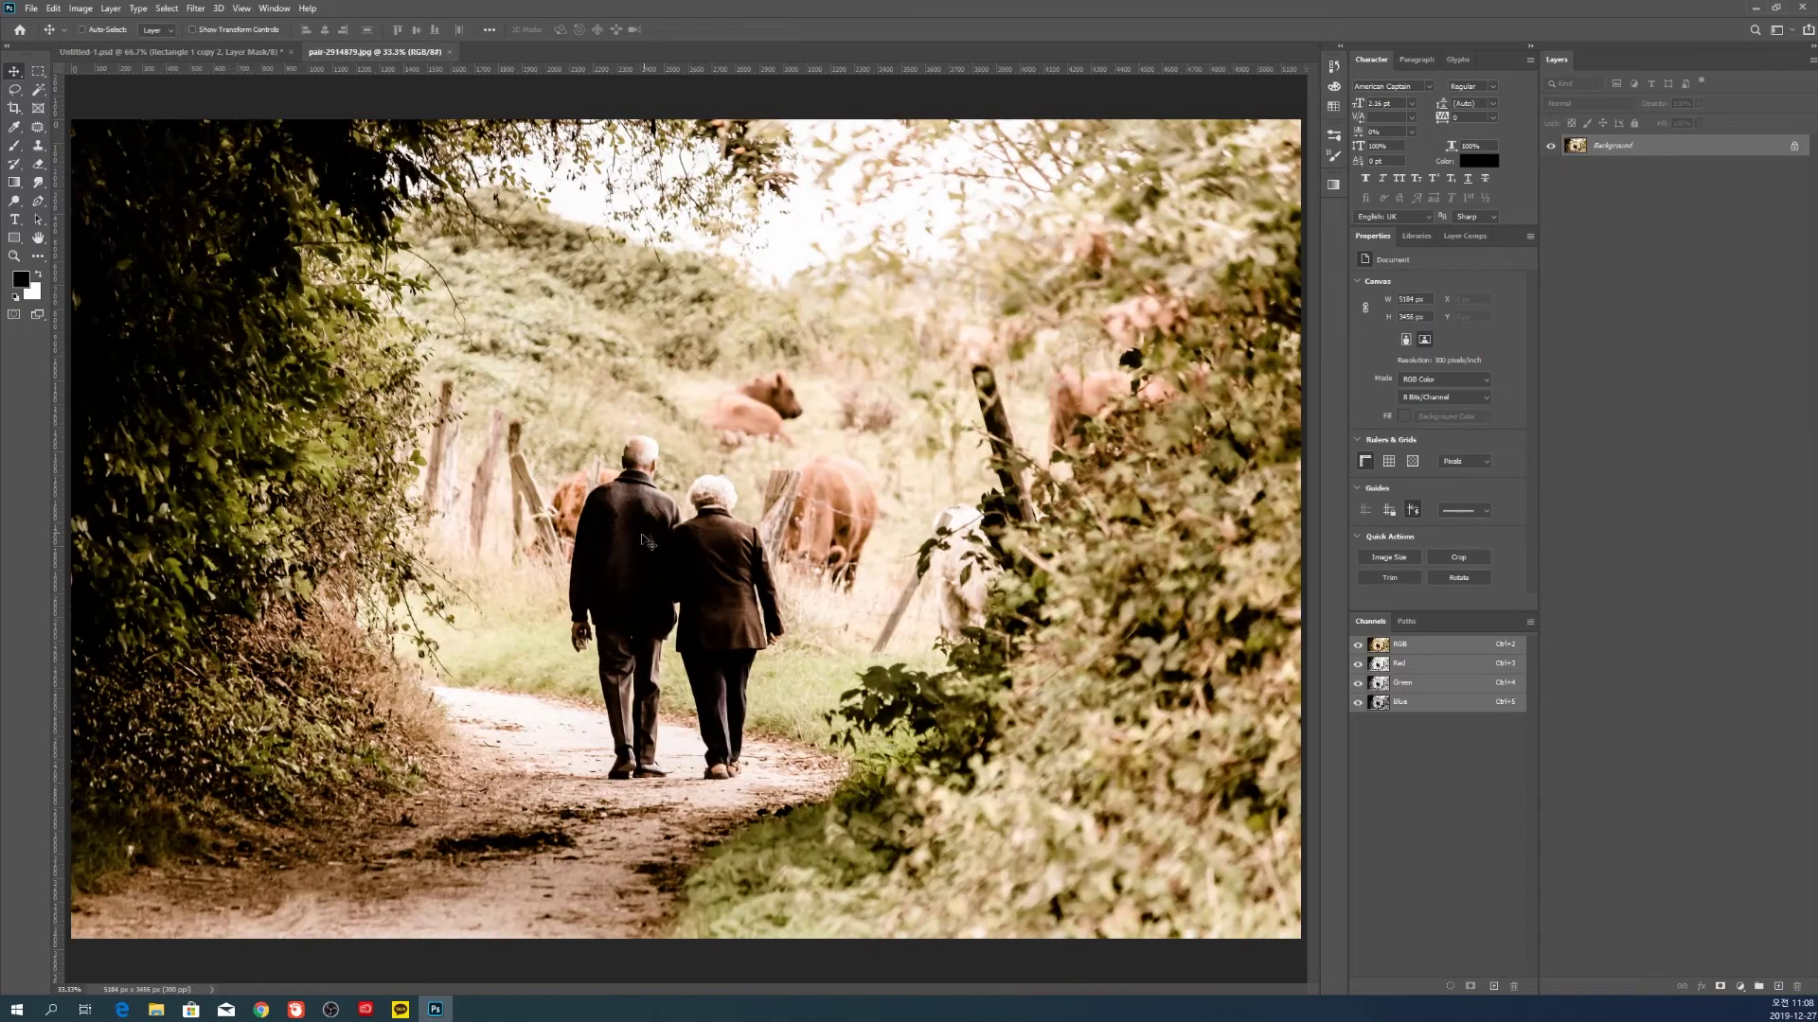
Turn the path around the walking couple into a new selection with 0 px feather and copy it to a new layer
scroll(630, 443, up, 5)
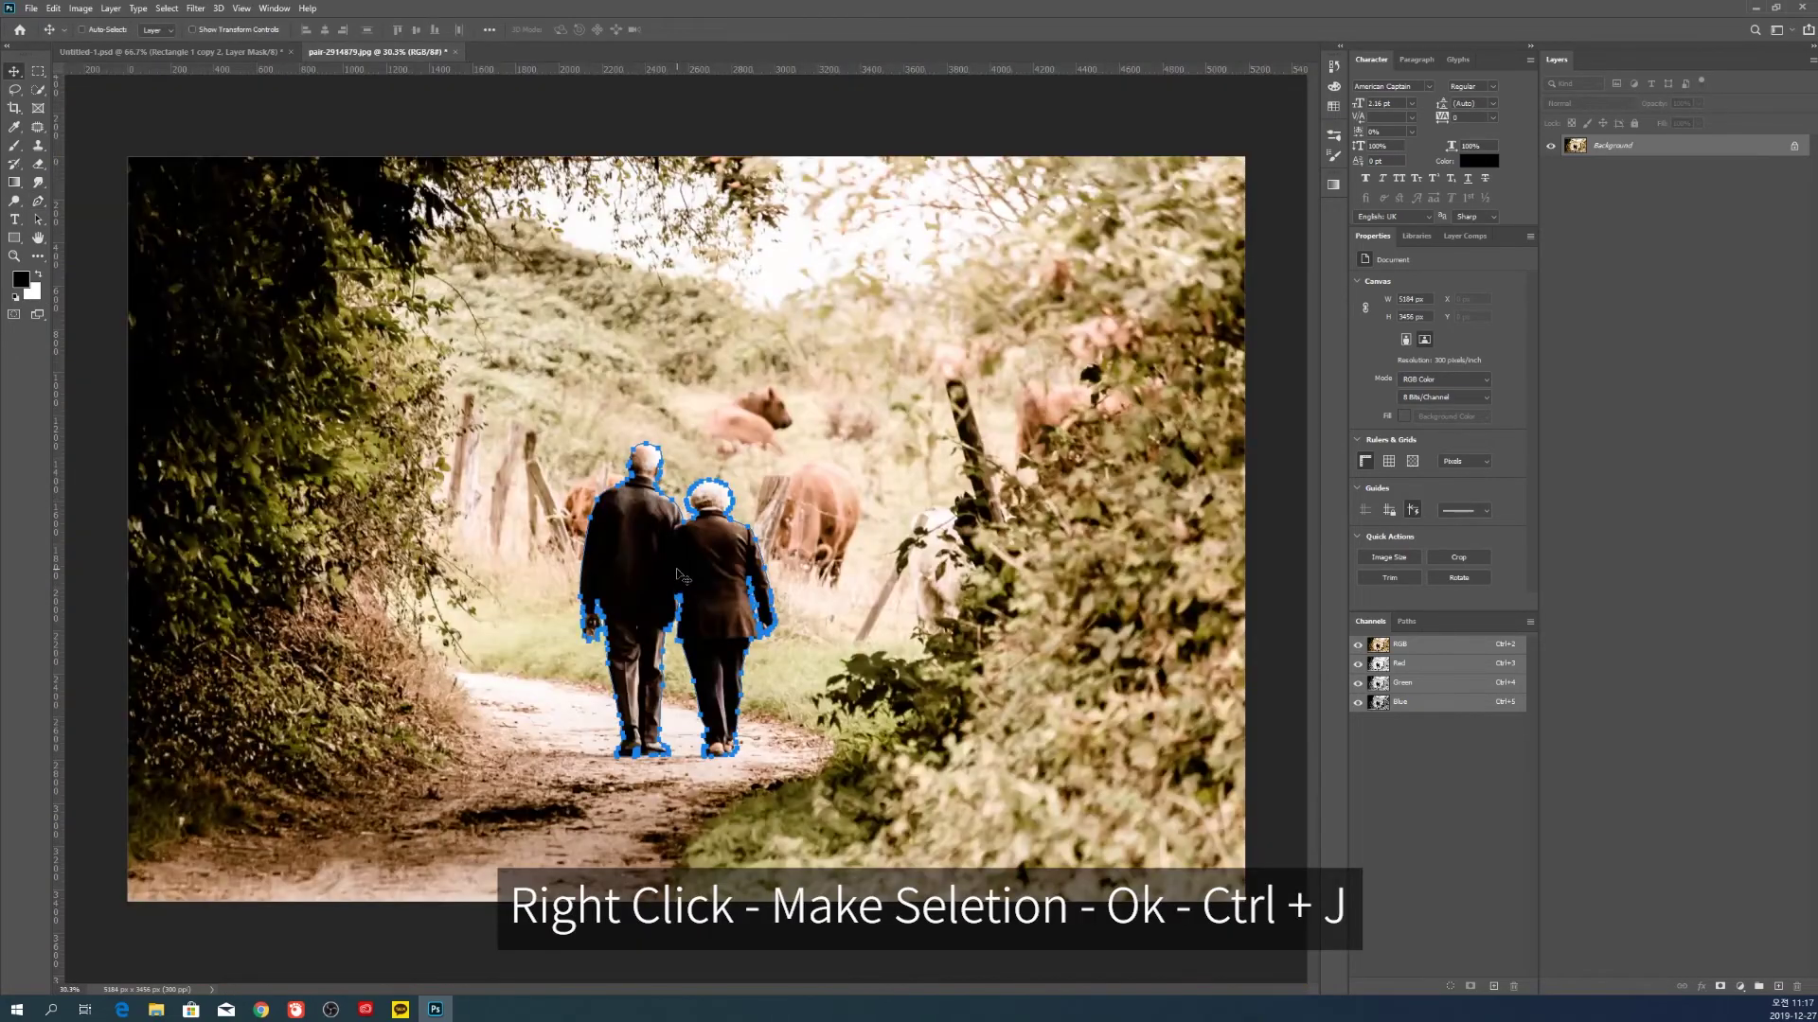
key(p)
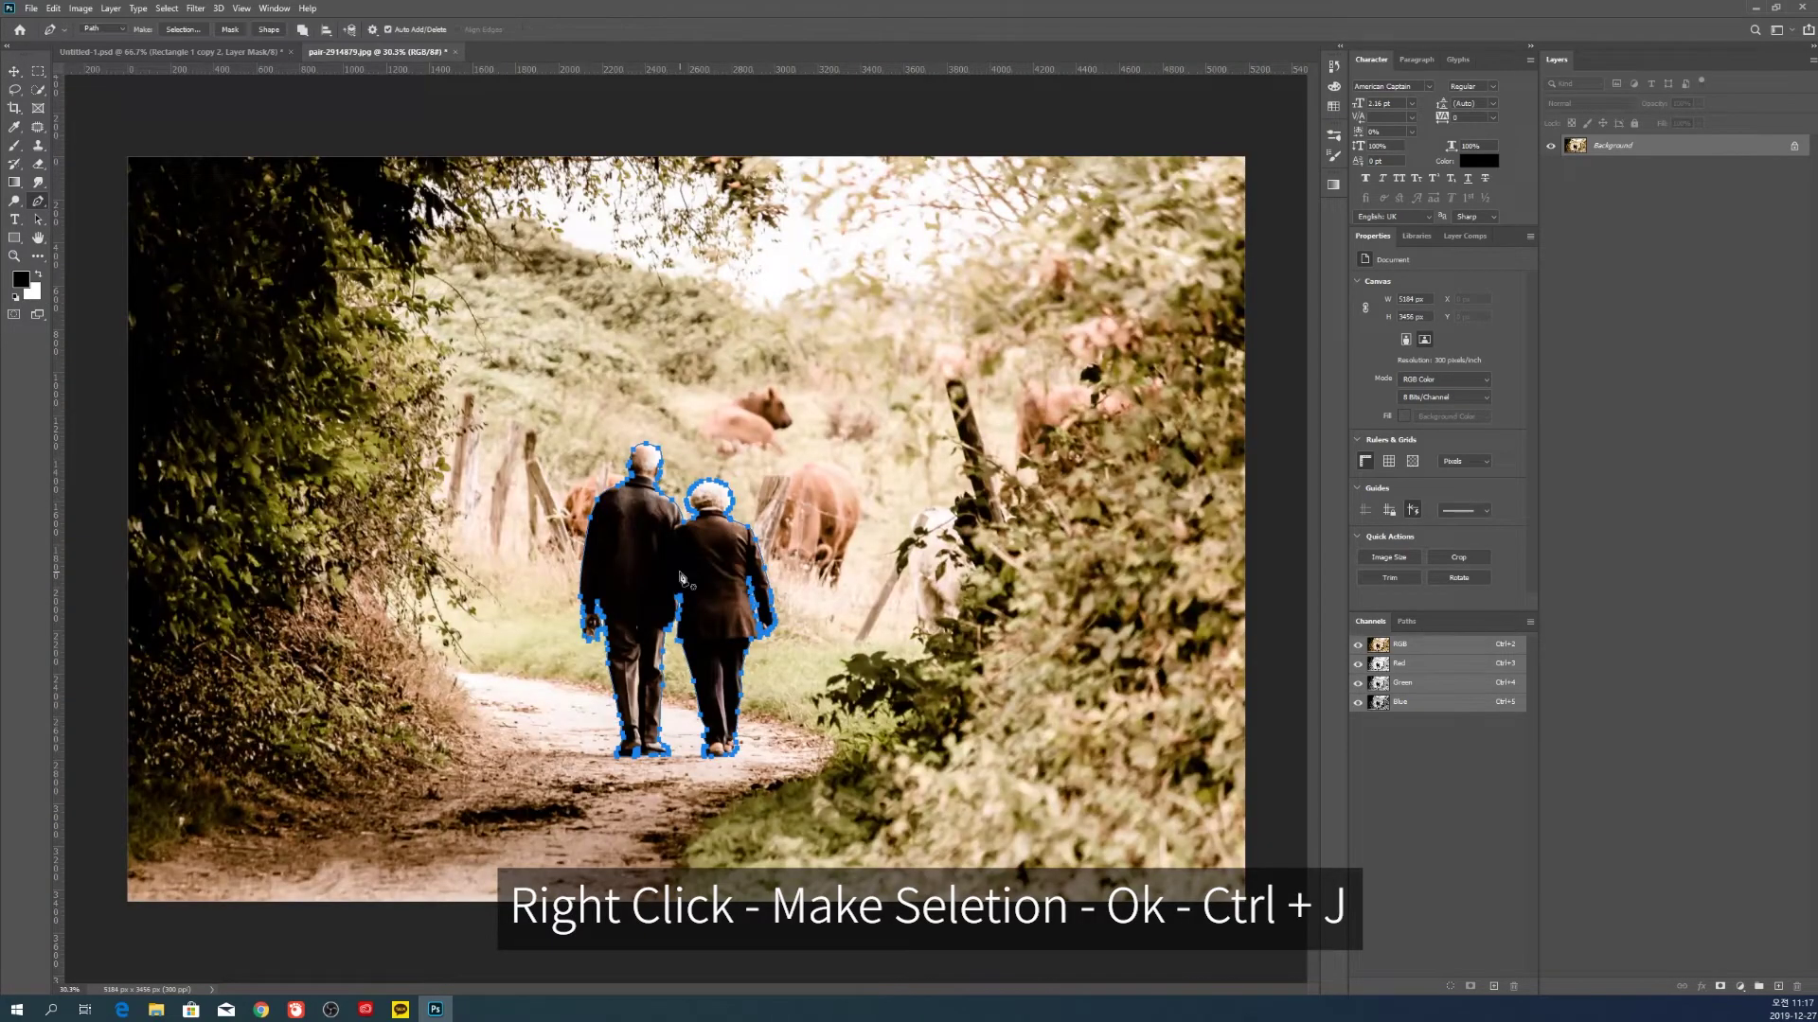
right_click(680, 573)
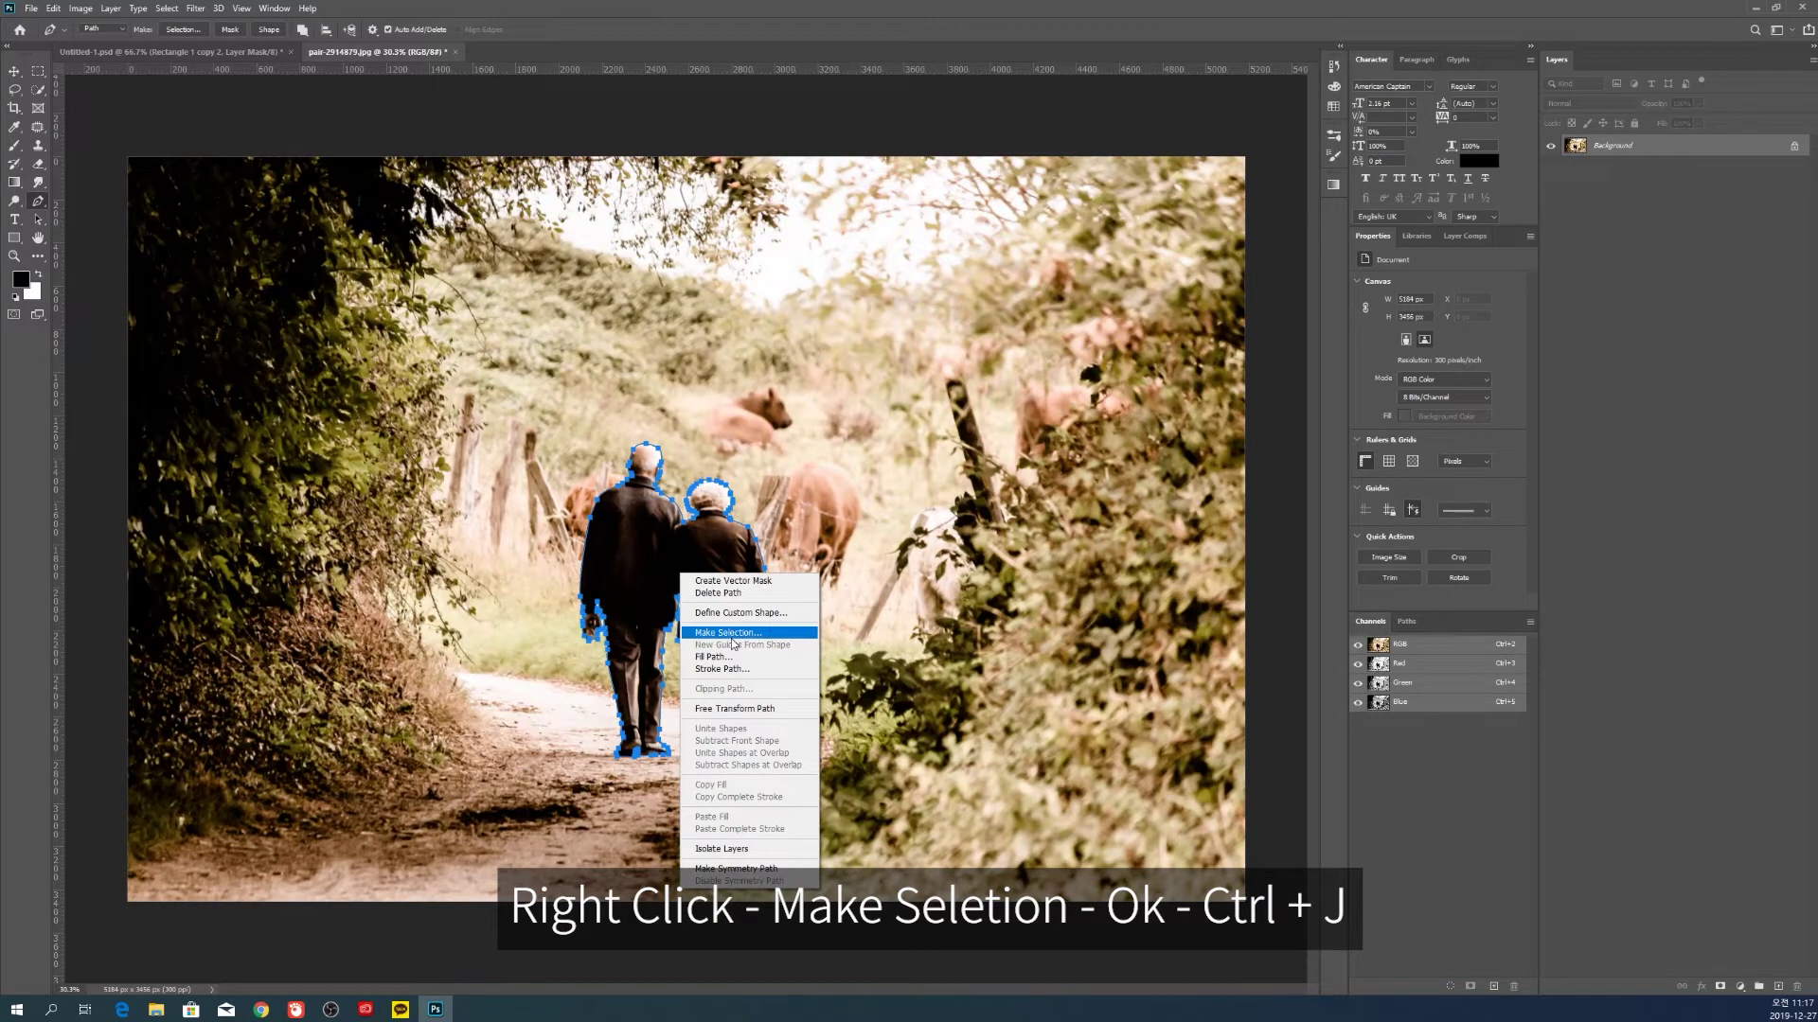
click(732, 634)
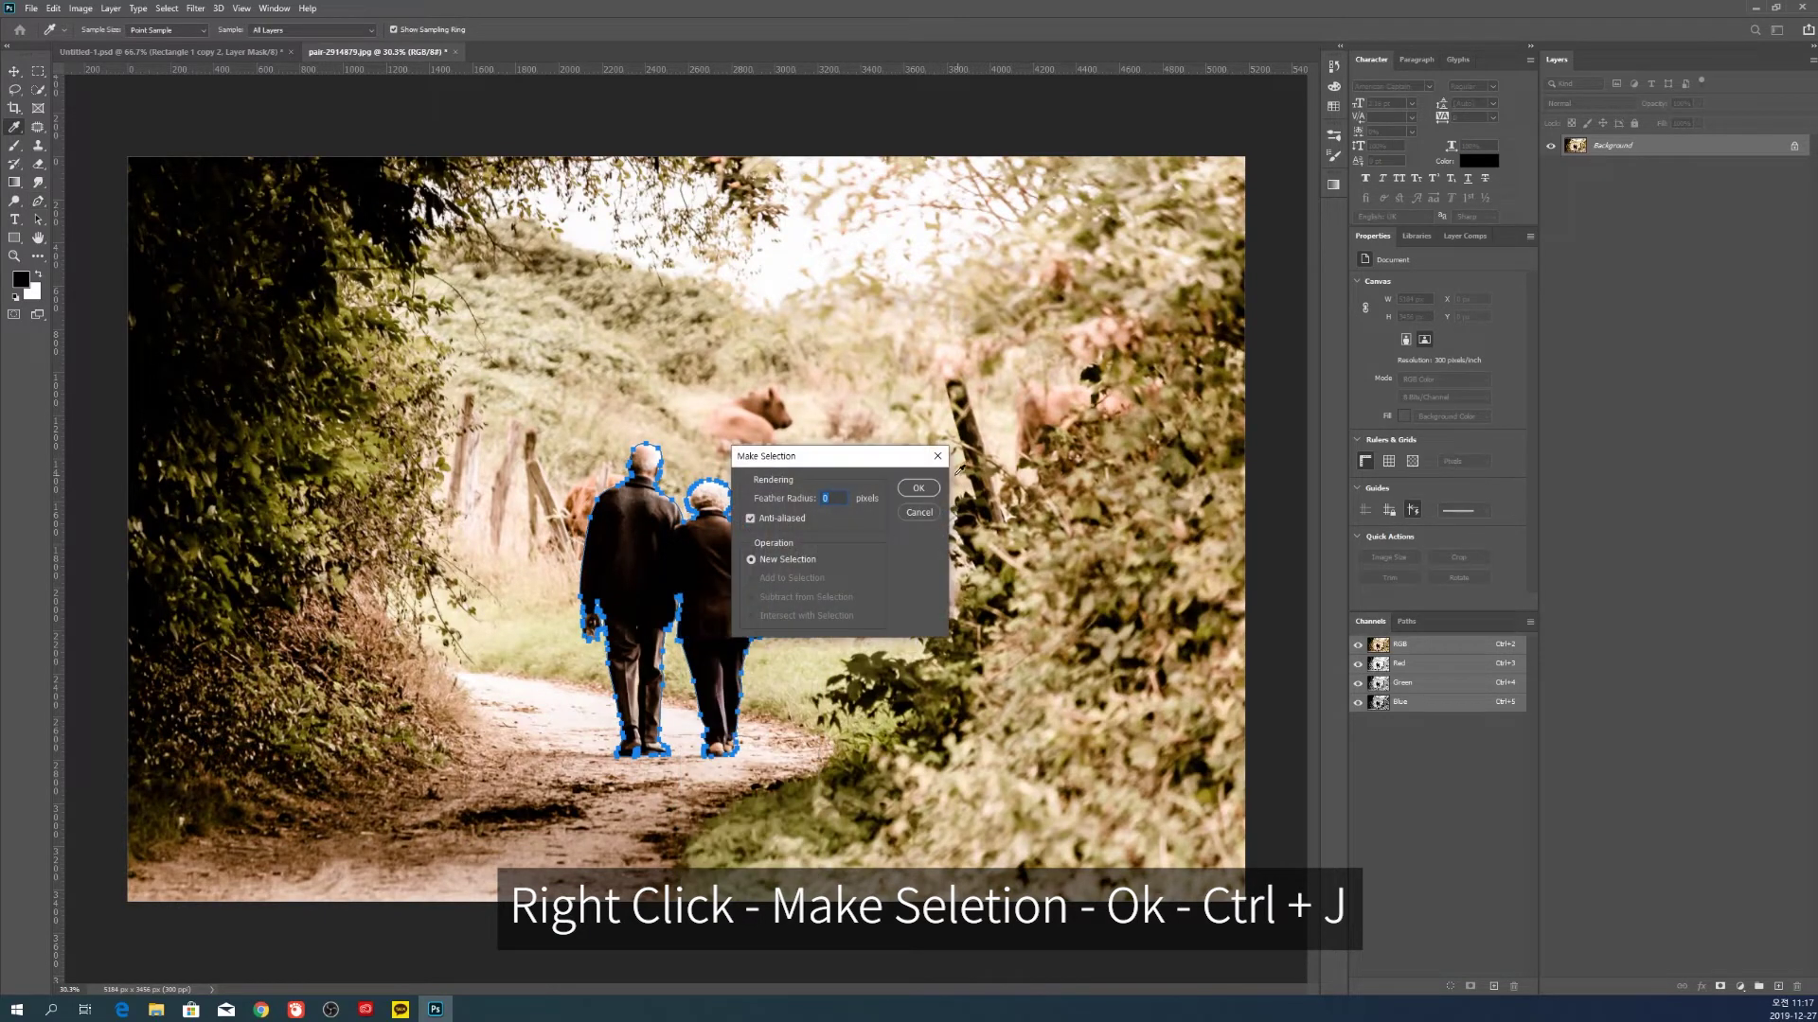
click(916, 488)
key(ctrl+j)
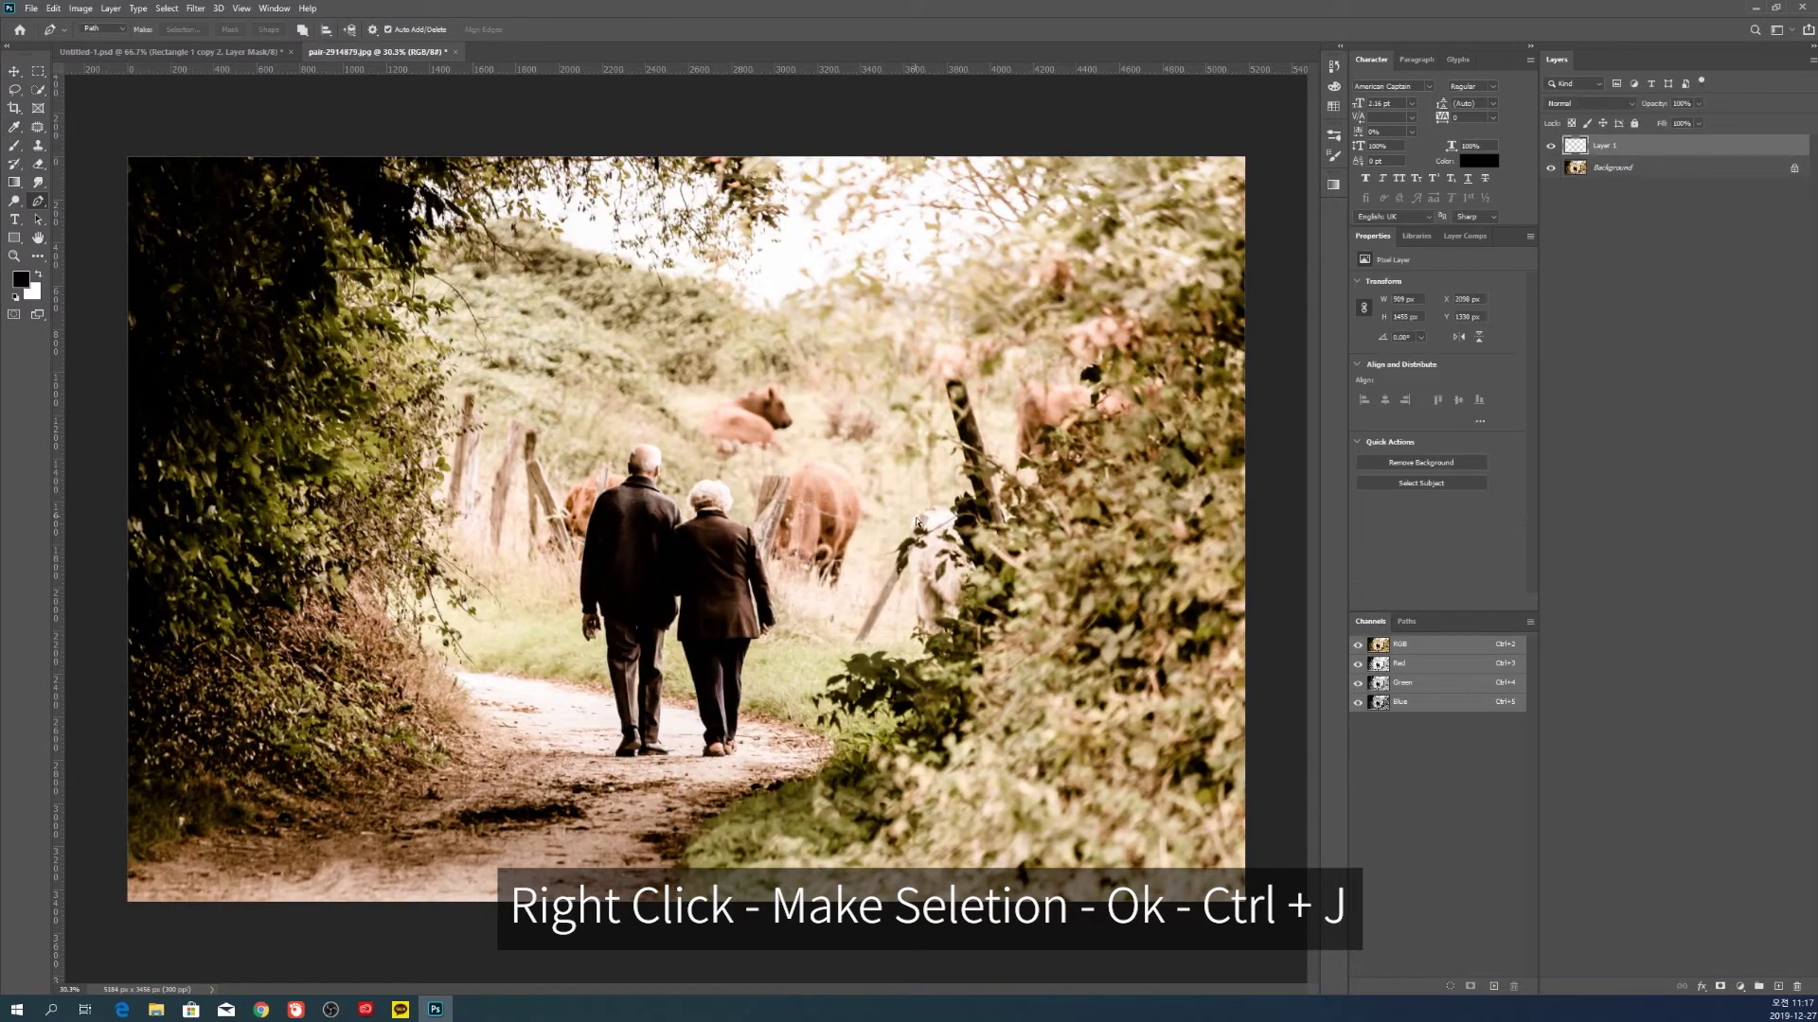
Move the cut-out couple into the lake composite, scaled down and placed on the water at the neon rectangle's bottom edge
key(v)
drag(689, 611, 719, 724)
key(ctrl+t)
drag(910, 356, 711, 674)
key(Return)
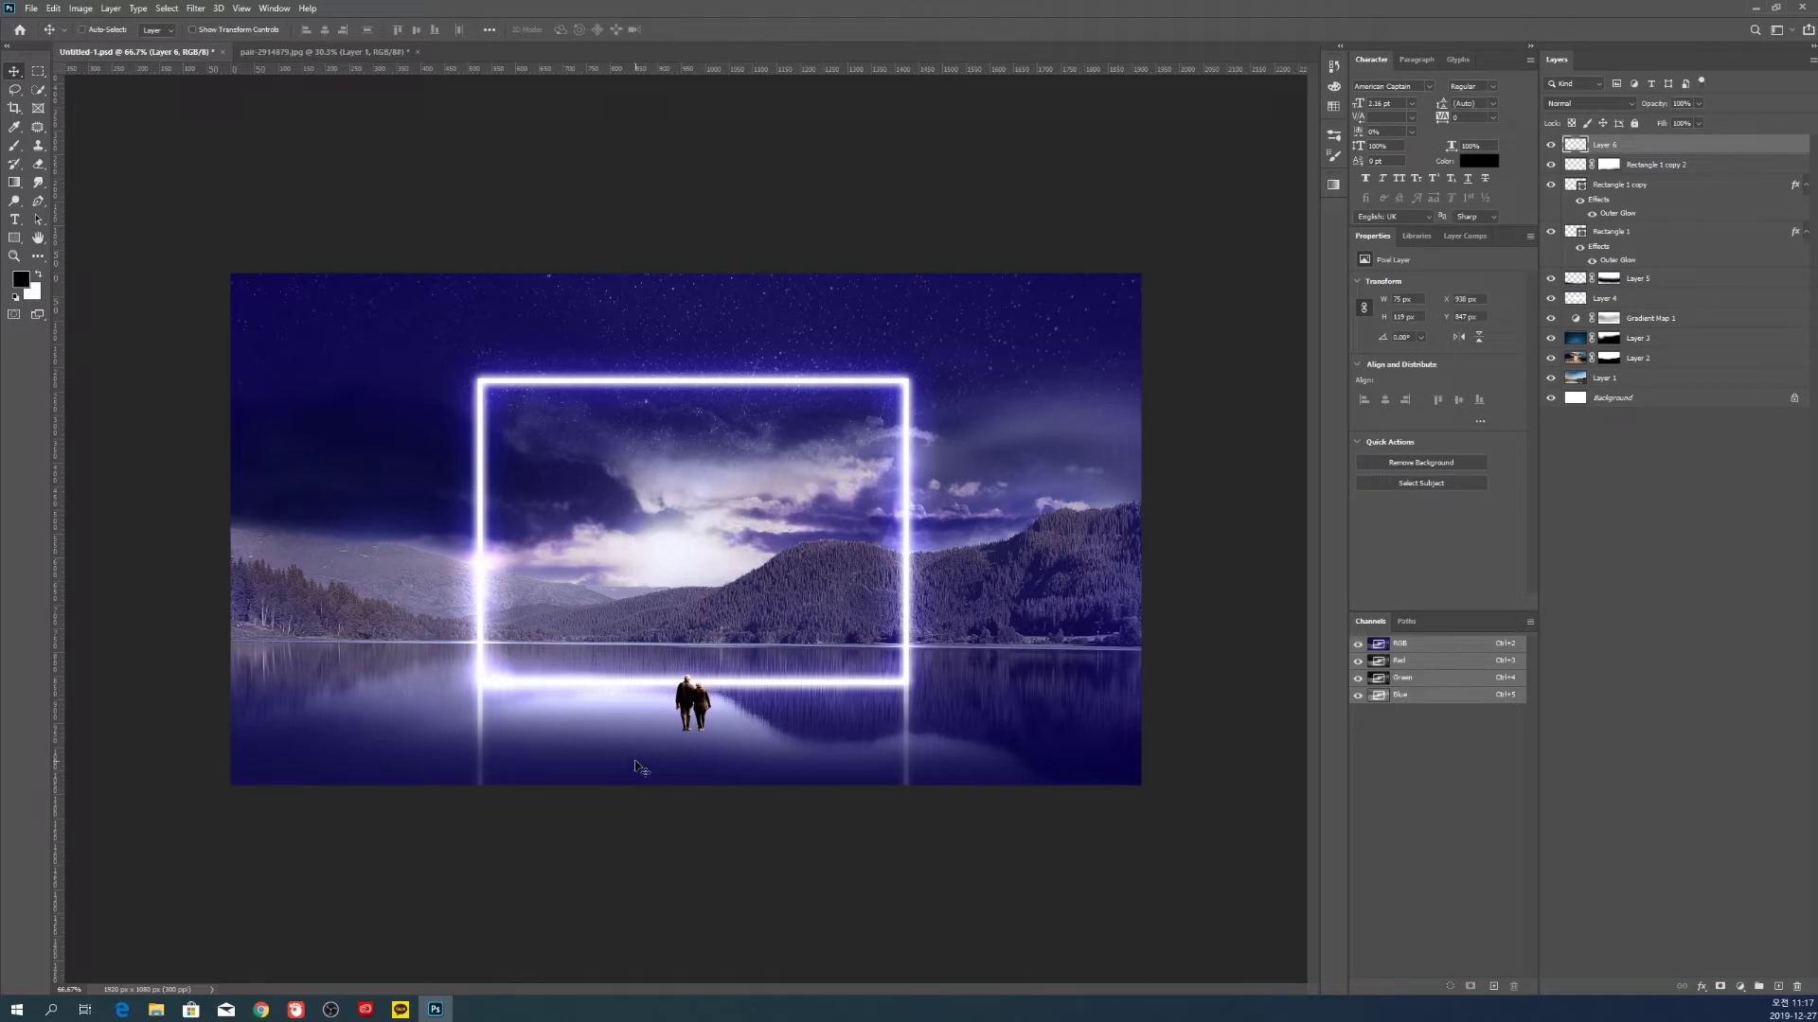
Darken the couple to a silhouette with a Levels adjustment clipped to their layer, and move them slightly upward
click(1741, 985)
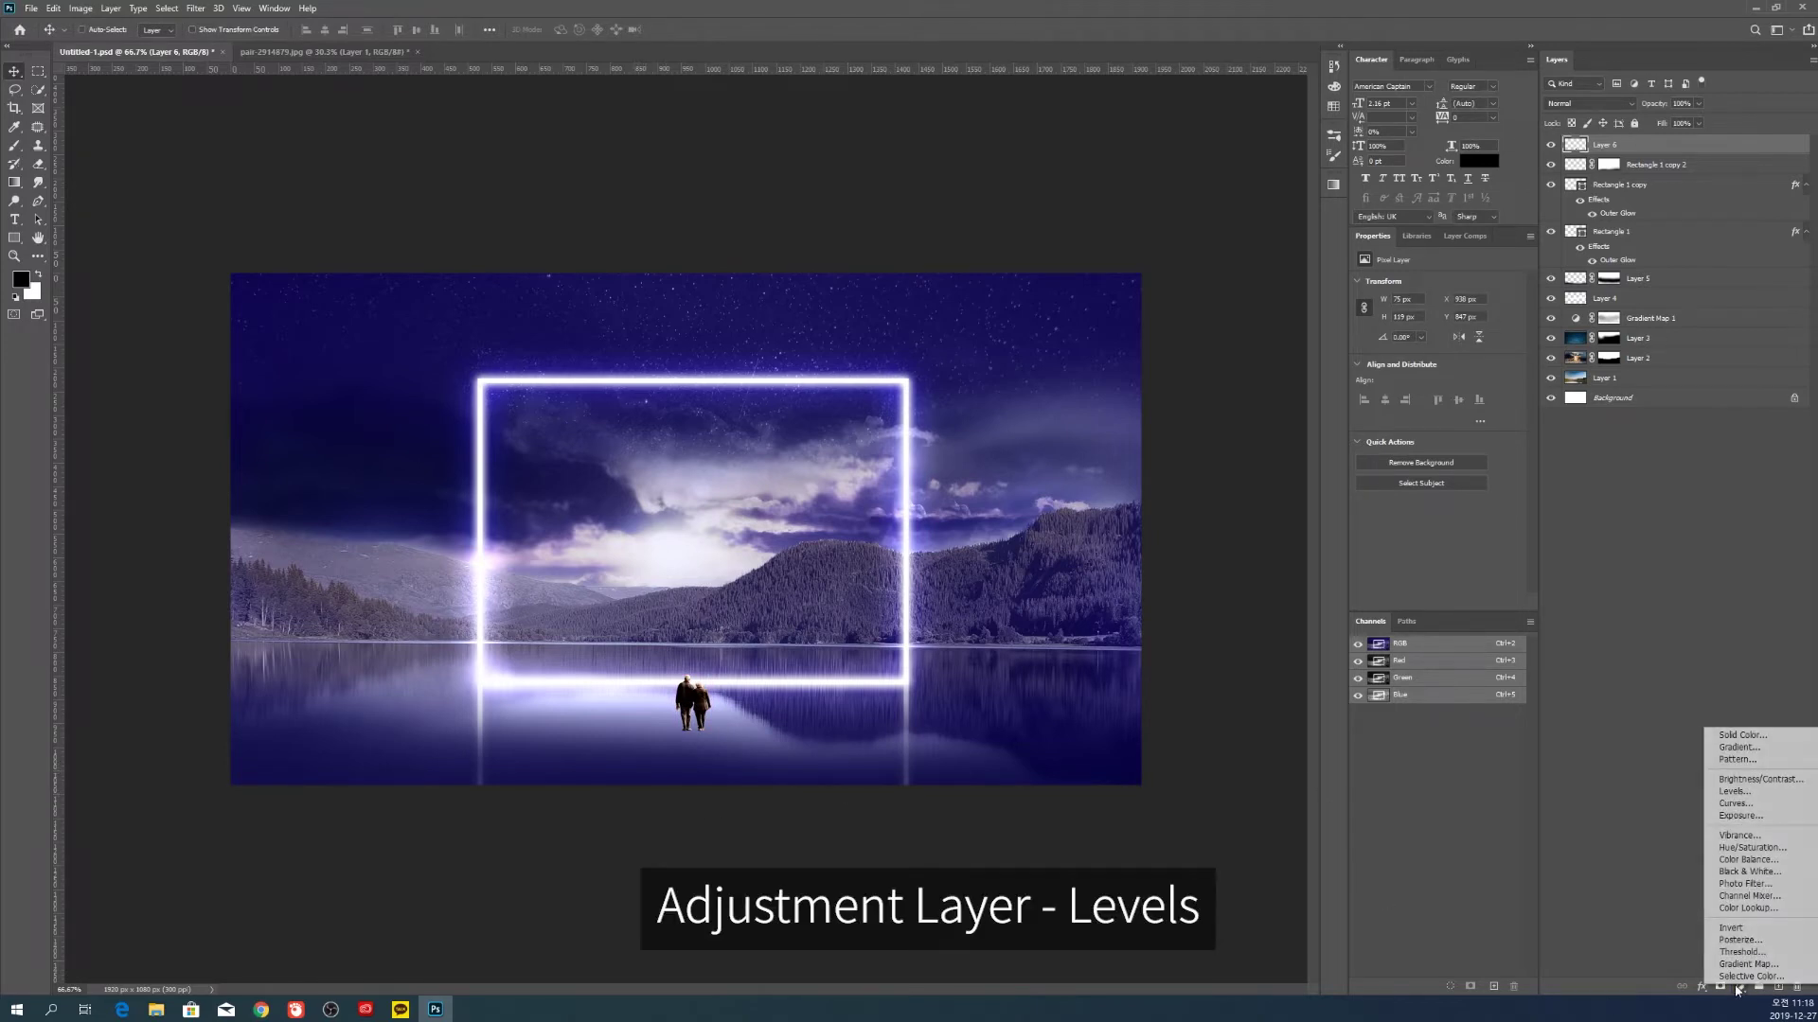
click(1734, 792)
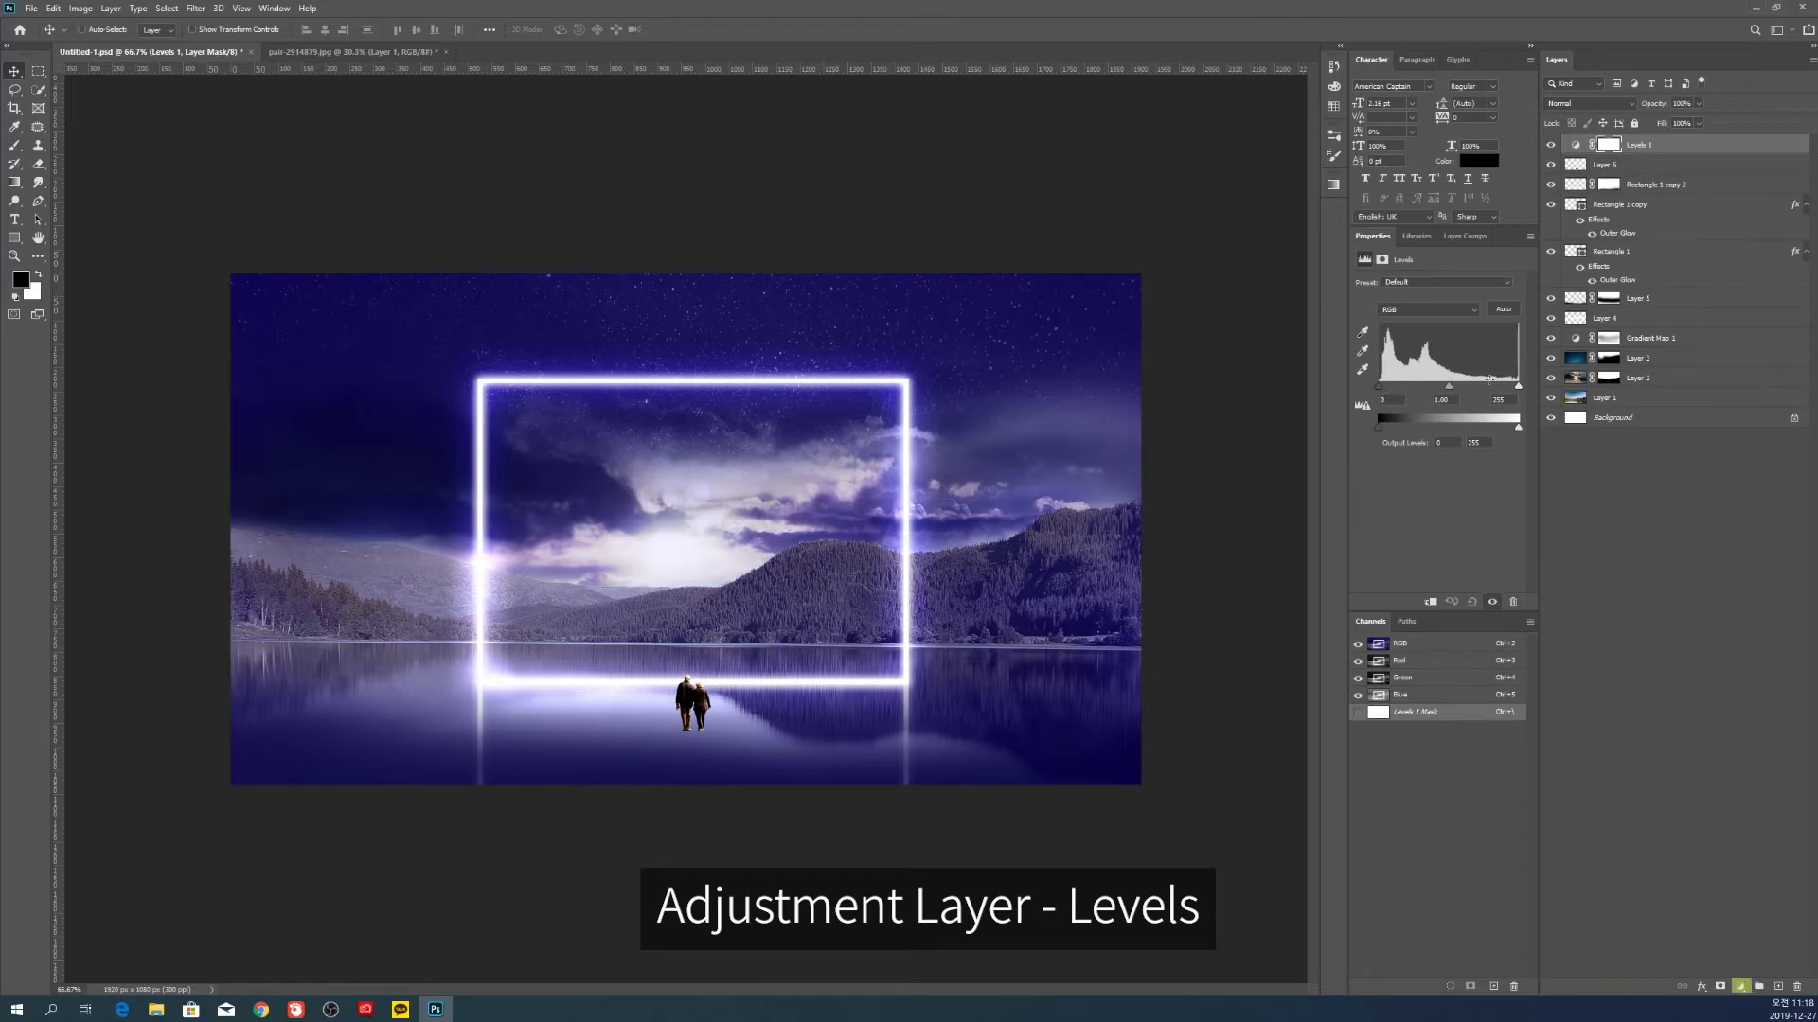
drag(1423, 388, 1497, 397)
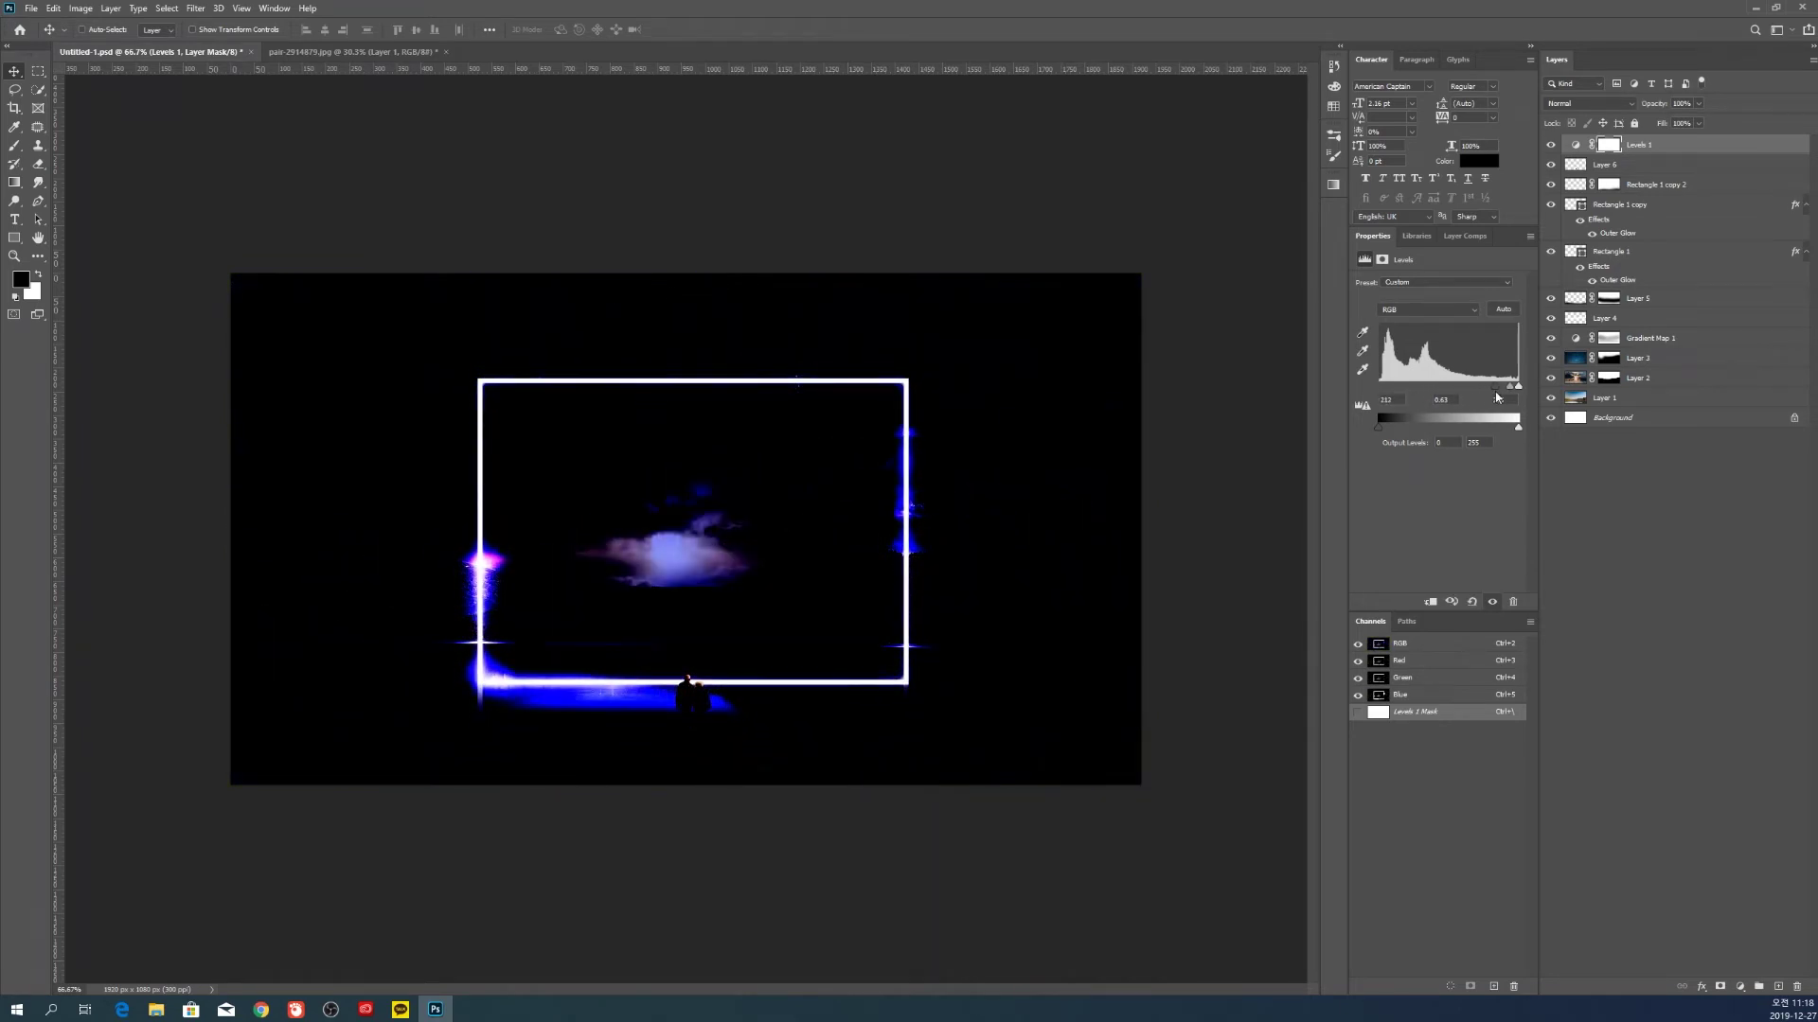
alt+click(1632, 154)
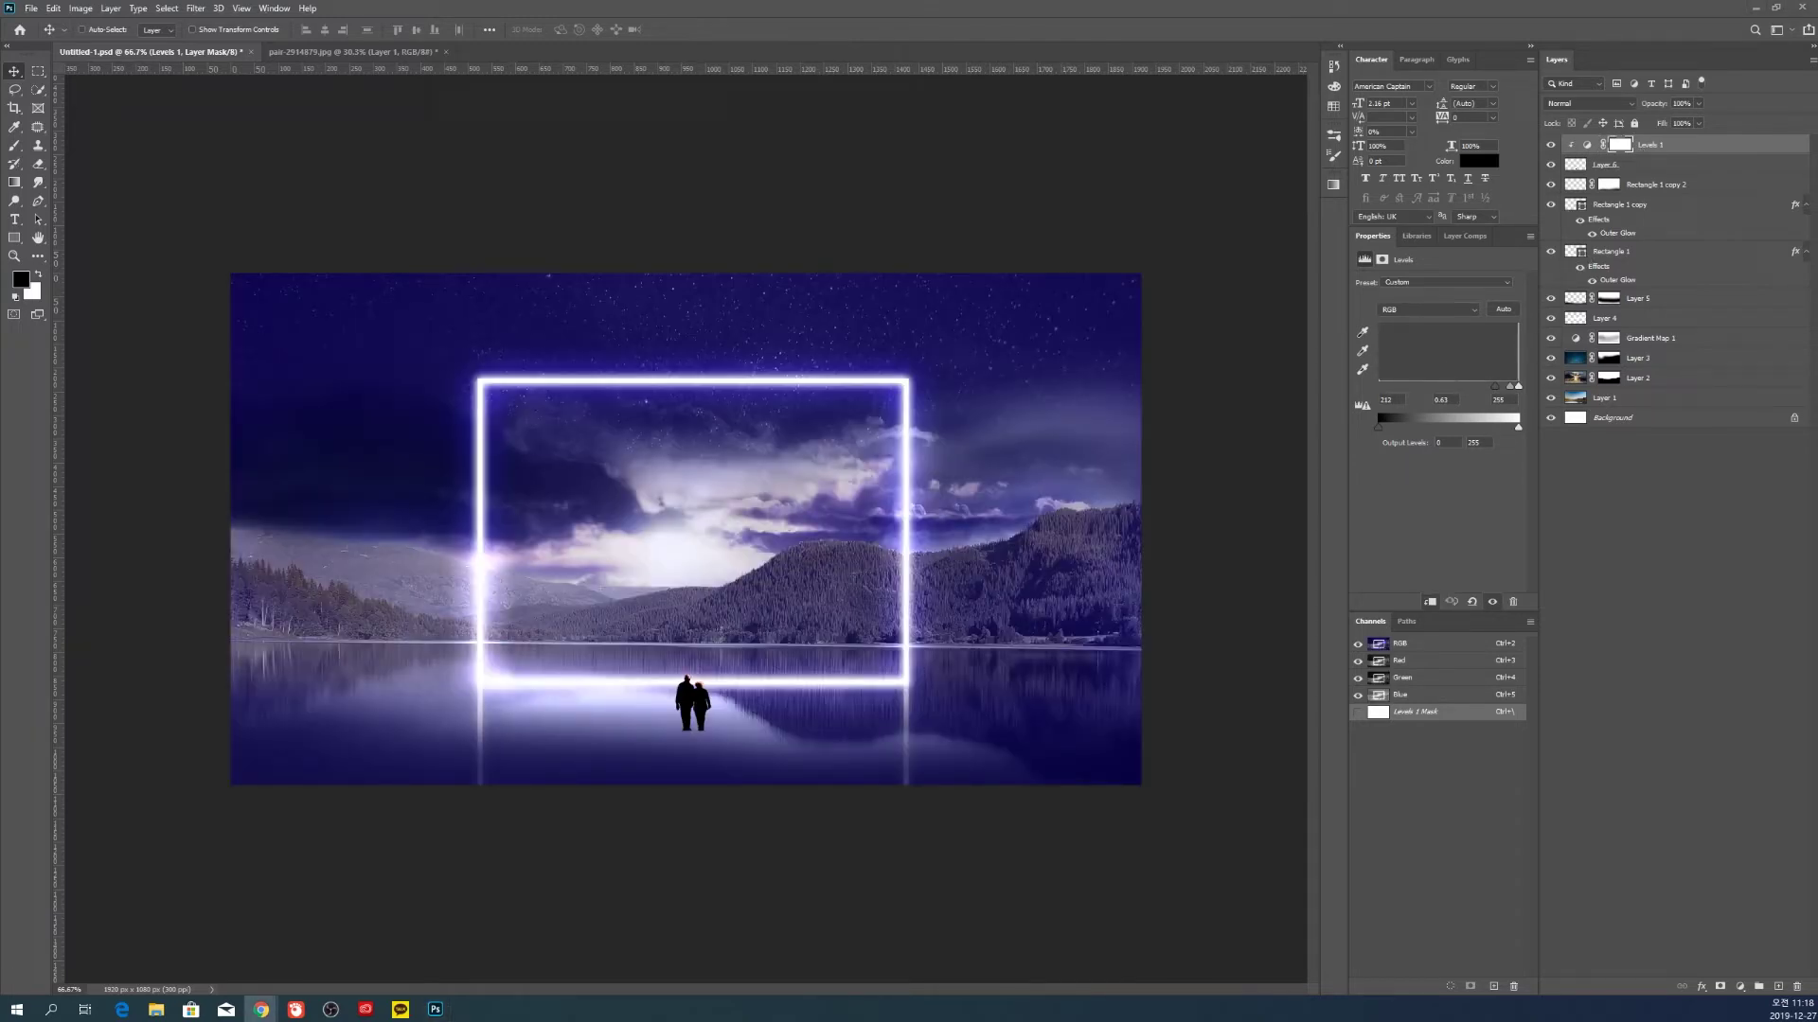
click(691, 722)
drag(713, 721, 710, 714)
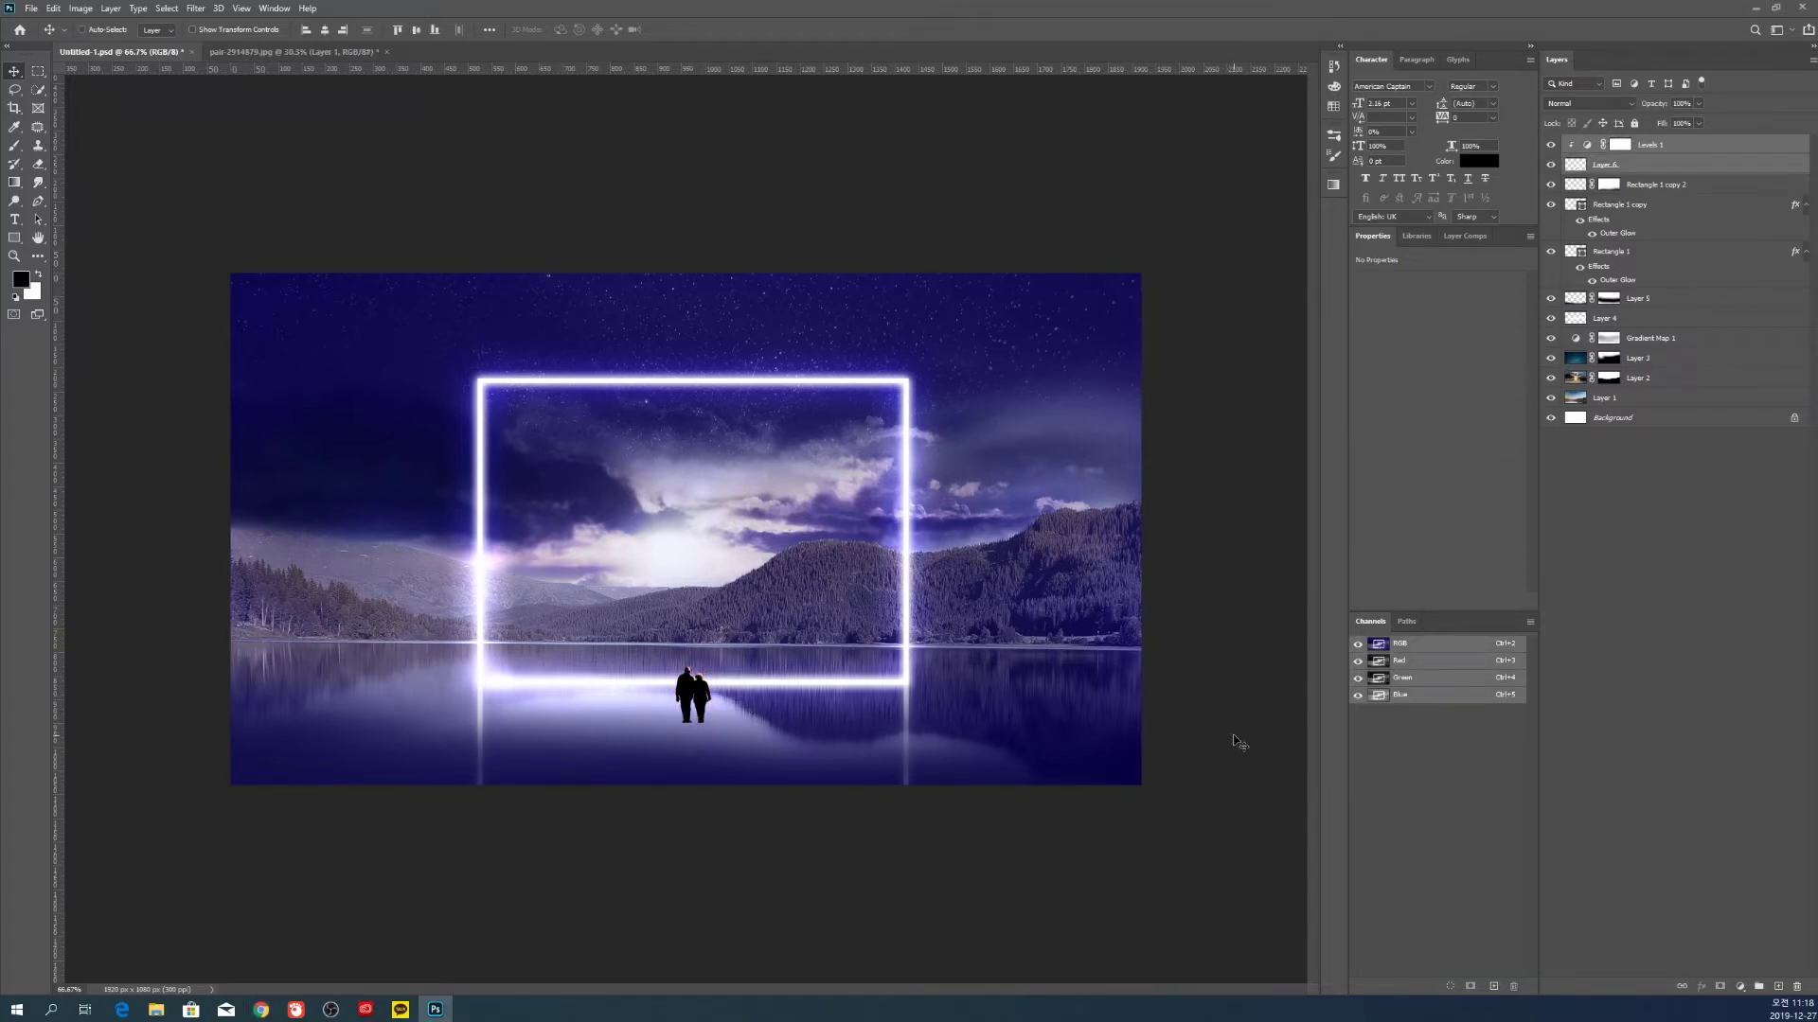
Duplicate the couple layer, flip the lower one vertically and move it straight down below their feet as a reflection
click(1600, 166)
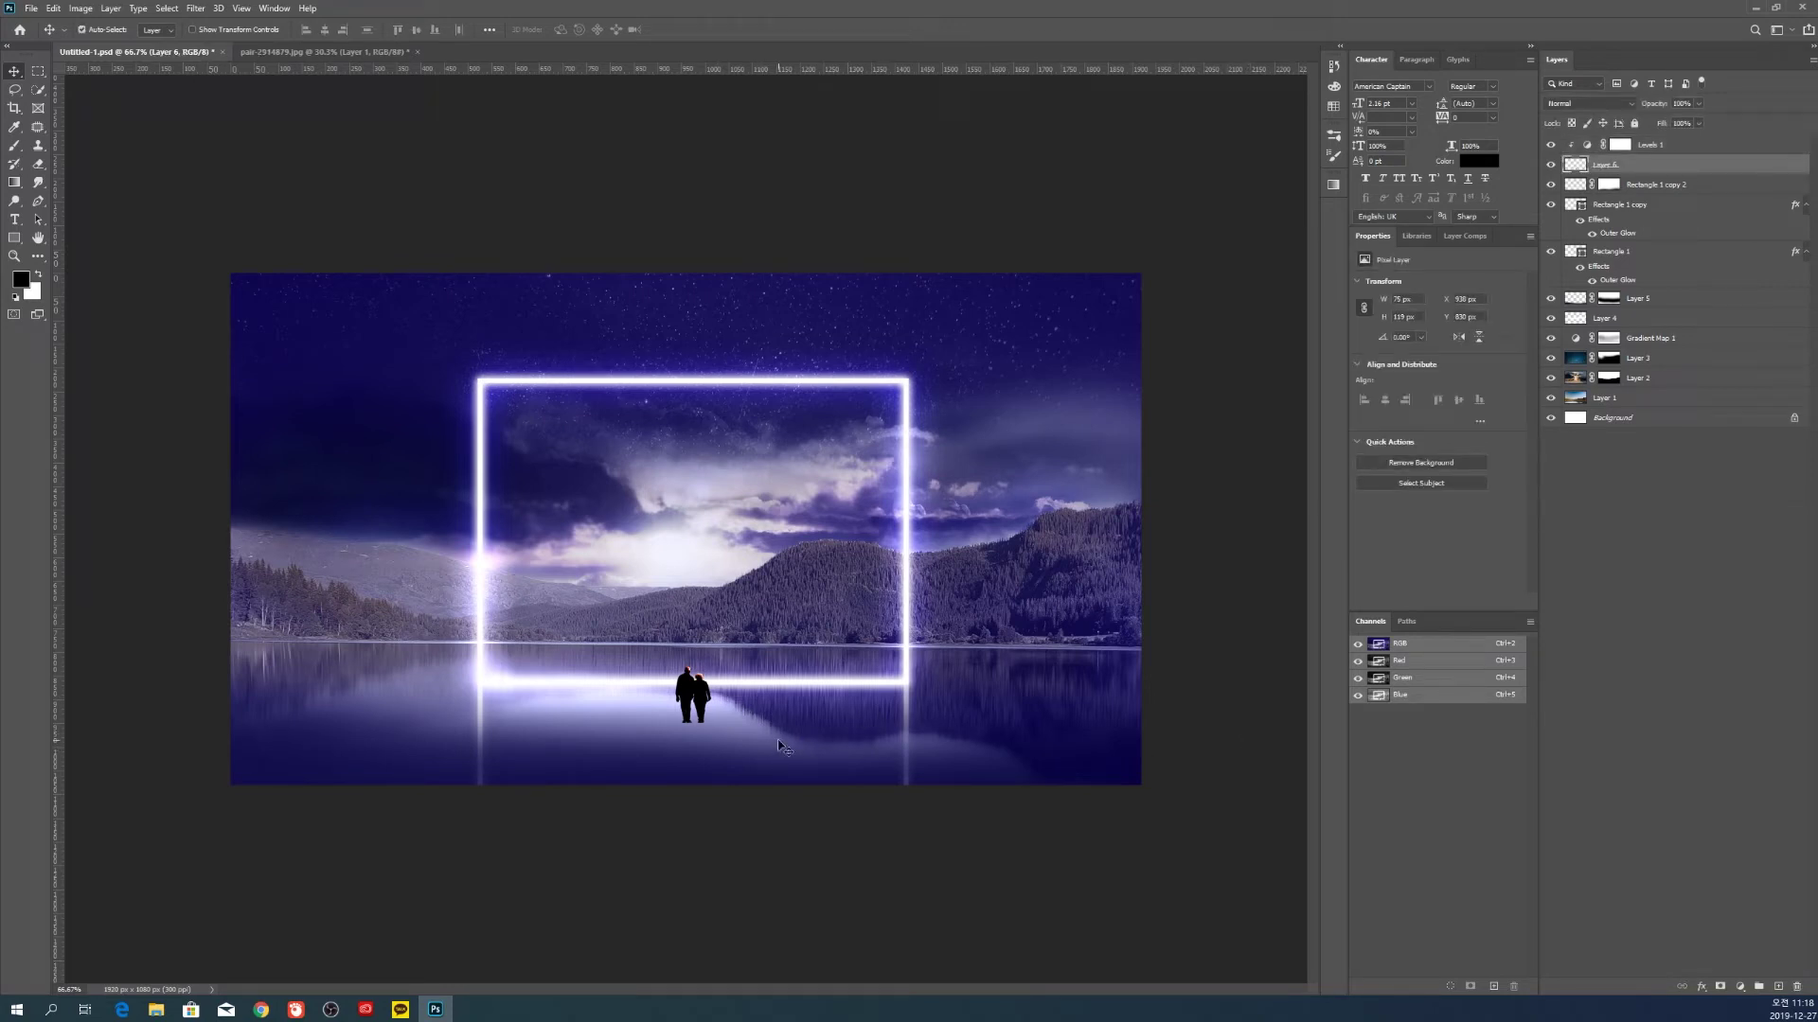
key(ctrl+j)
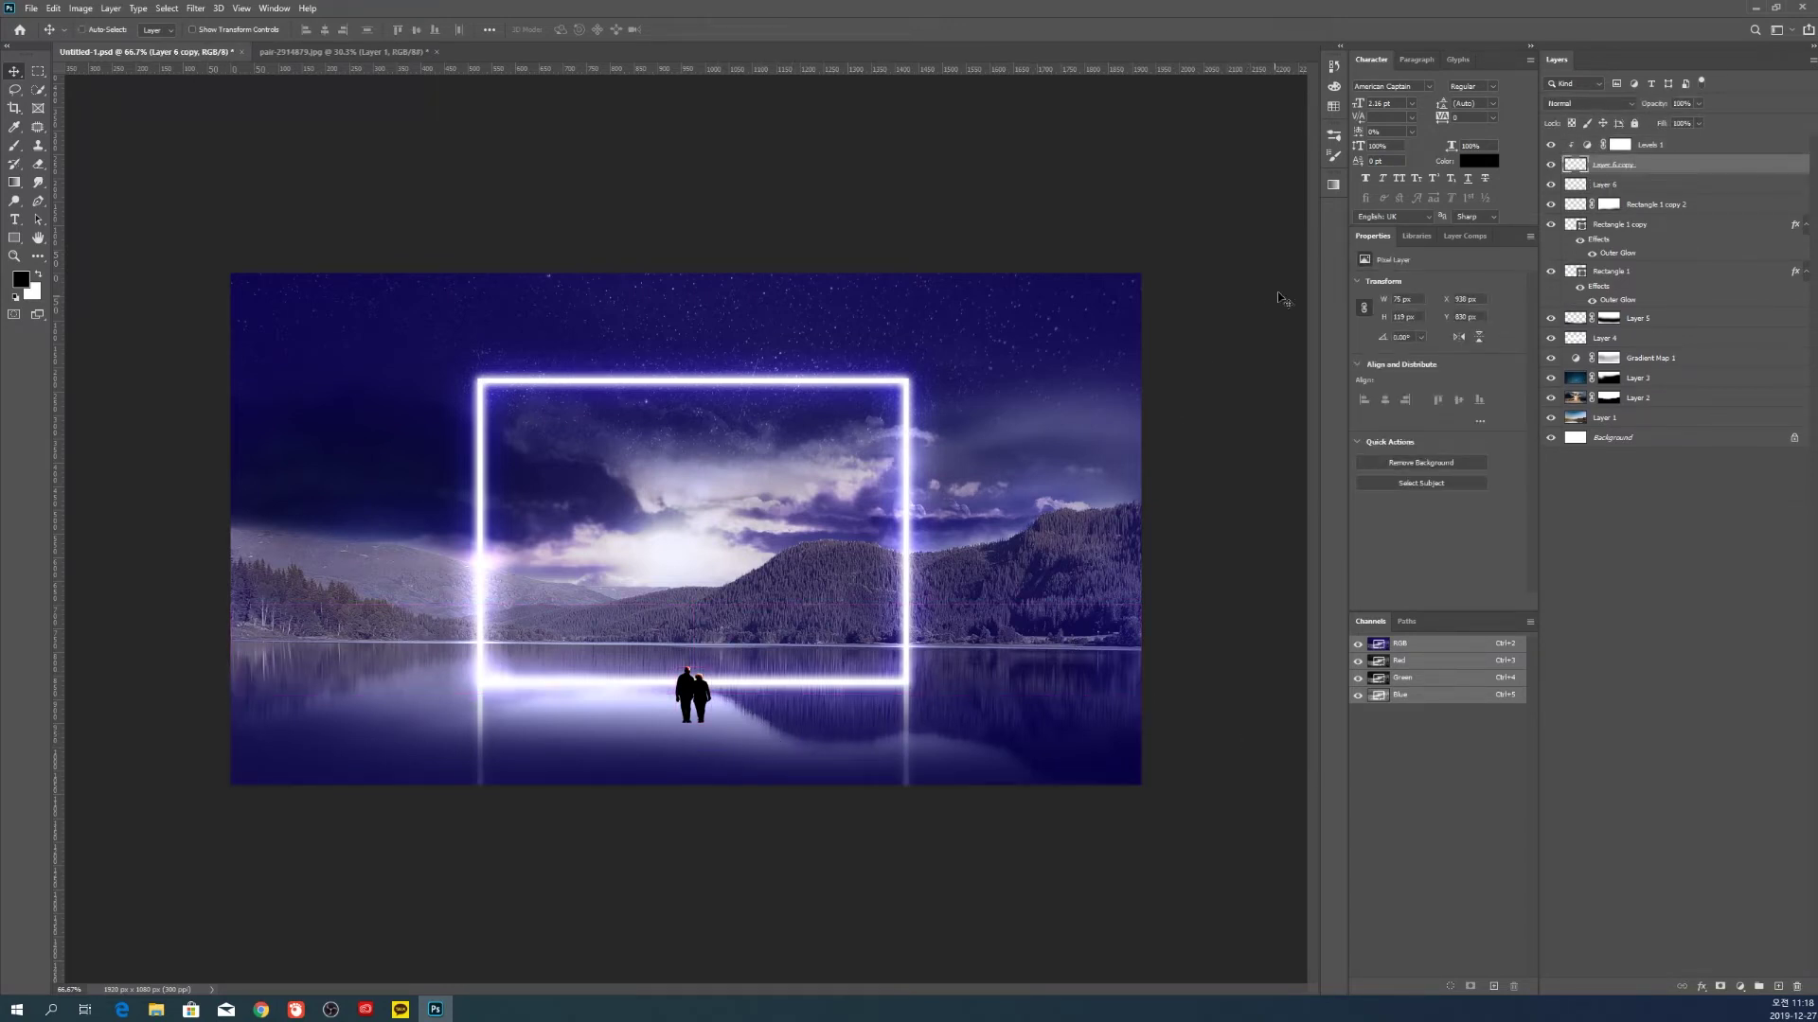
click(1604, 186)
key(ctrl+t)
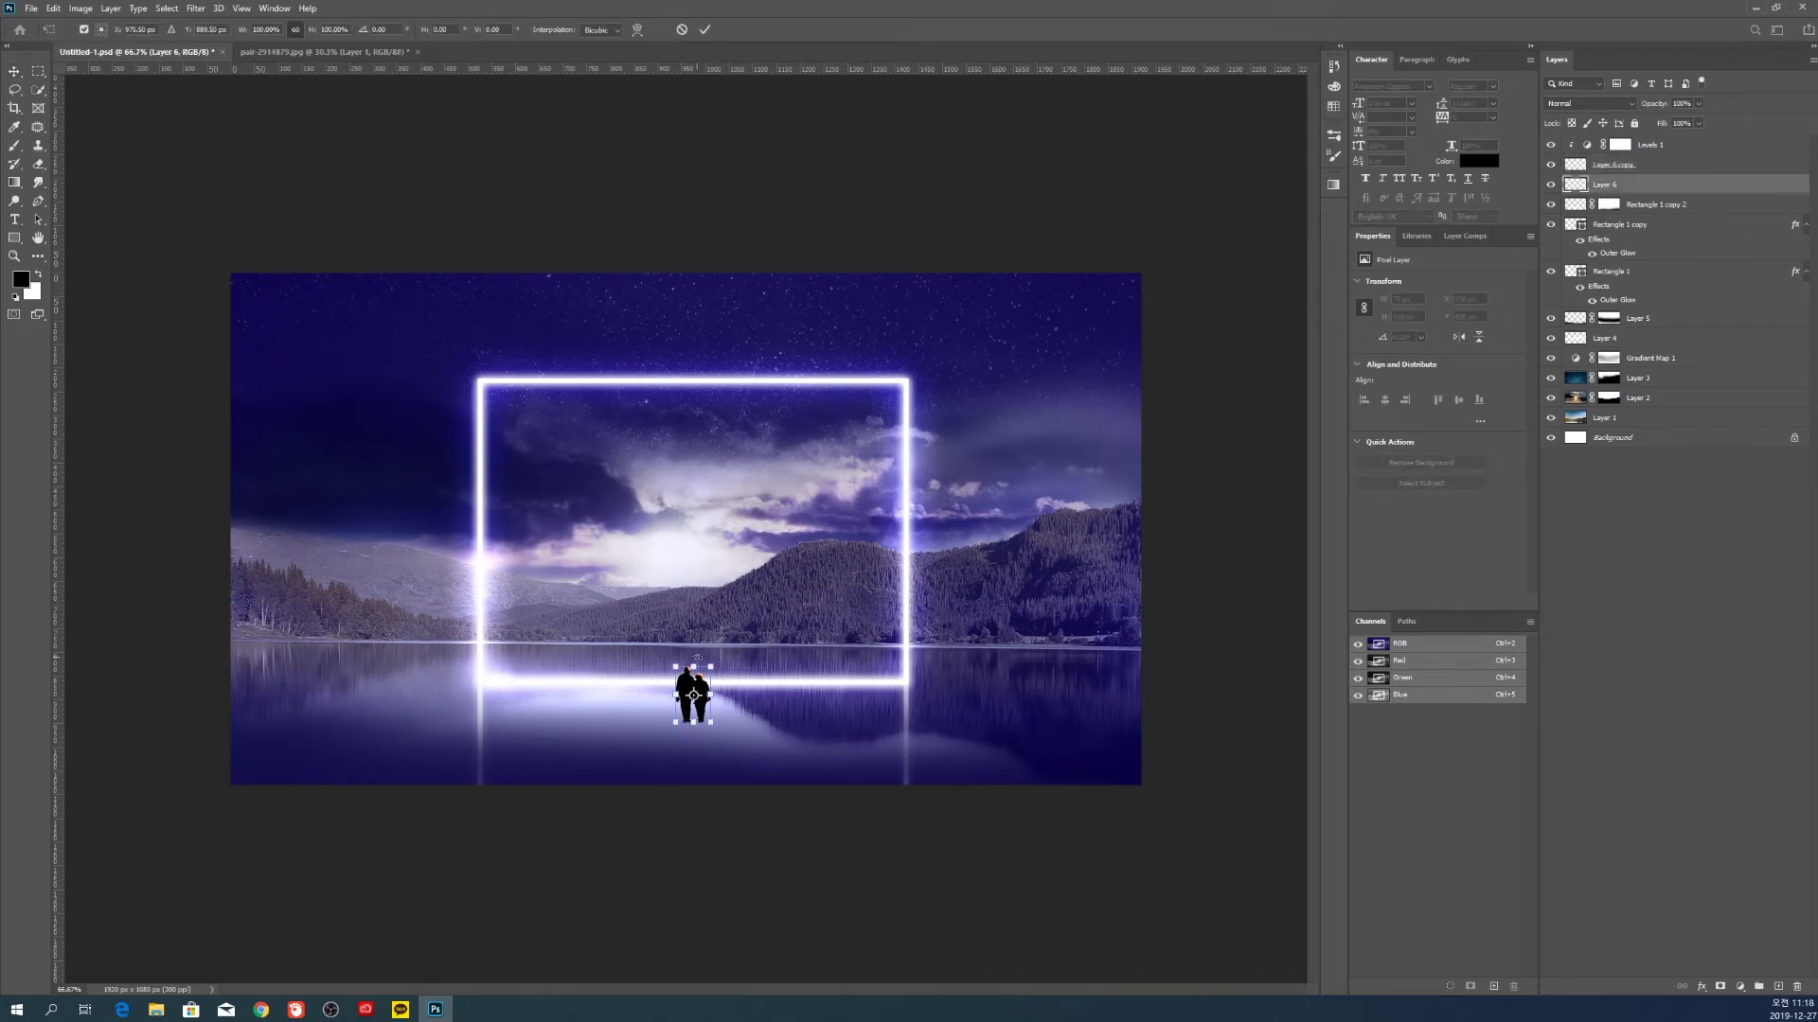
right_click(699, 686)
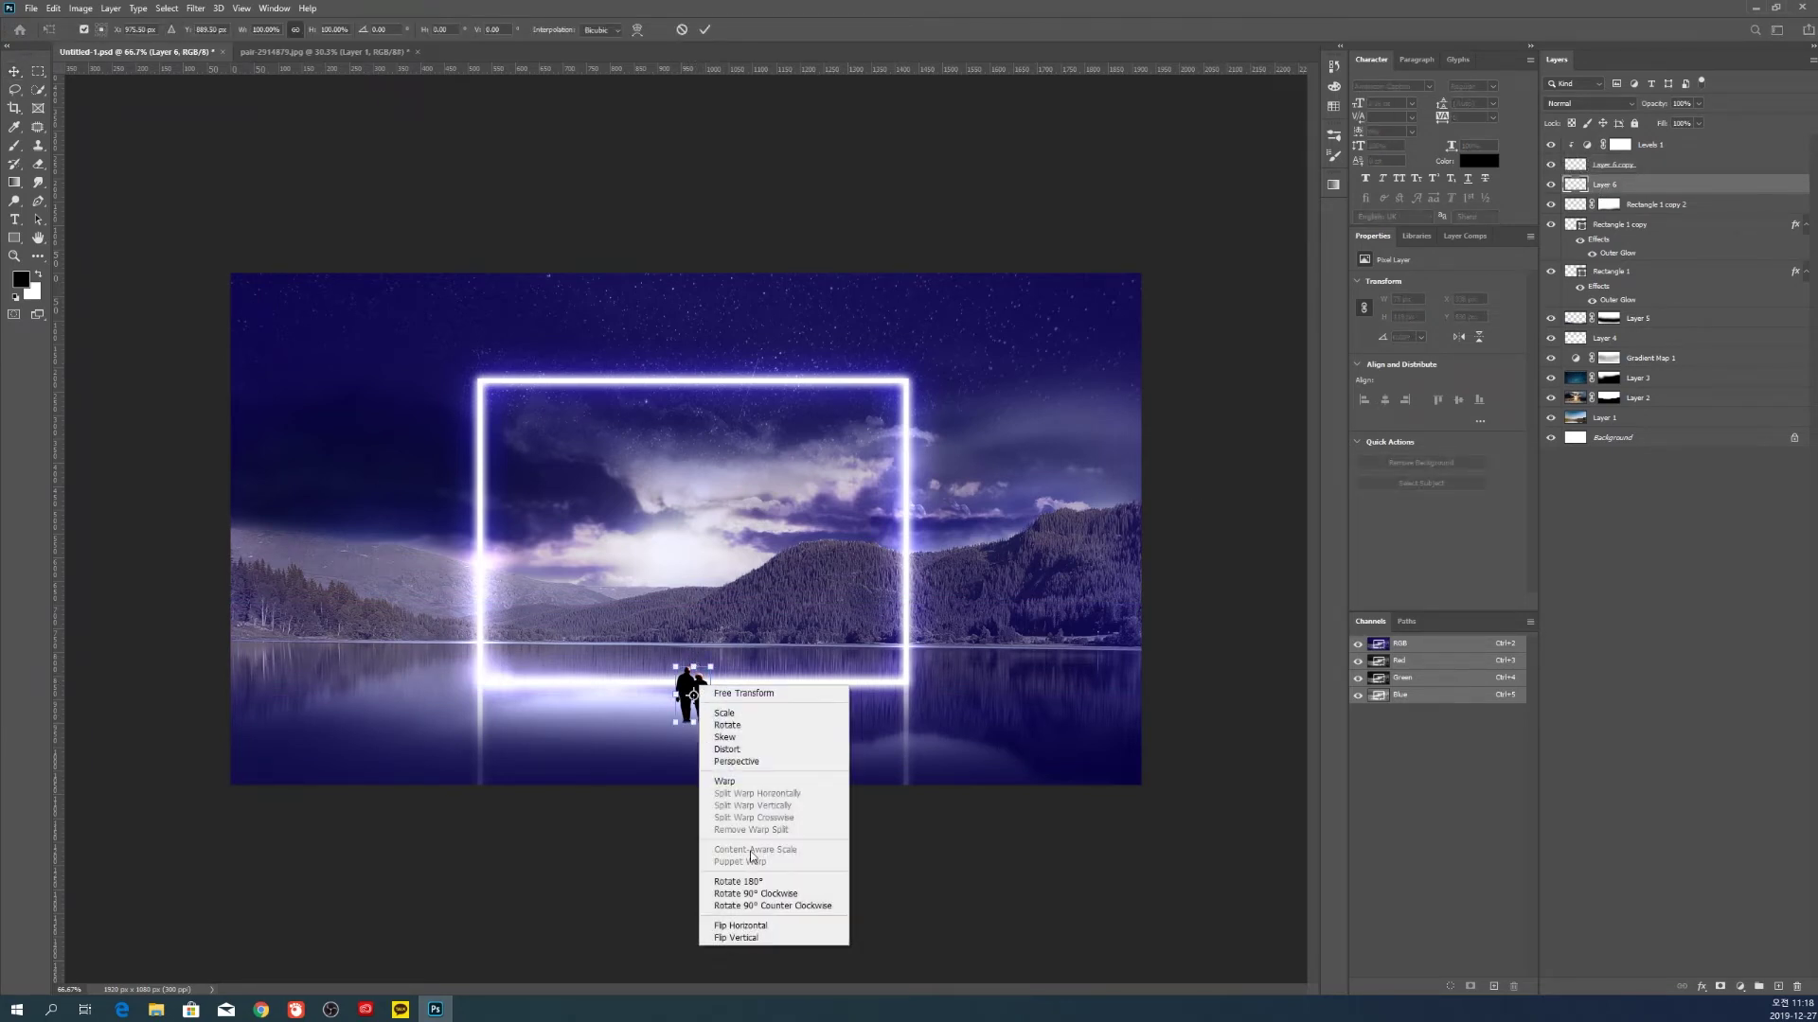
click(748, 937)
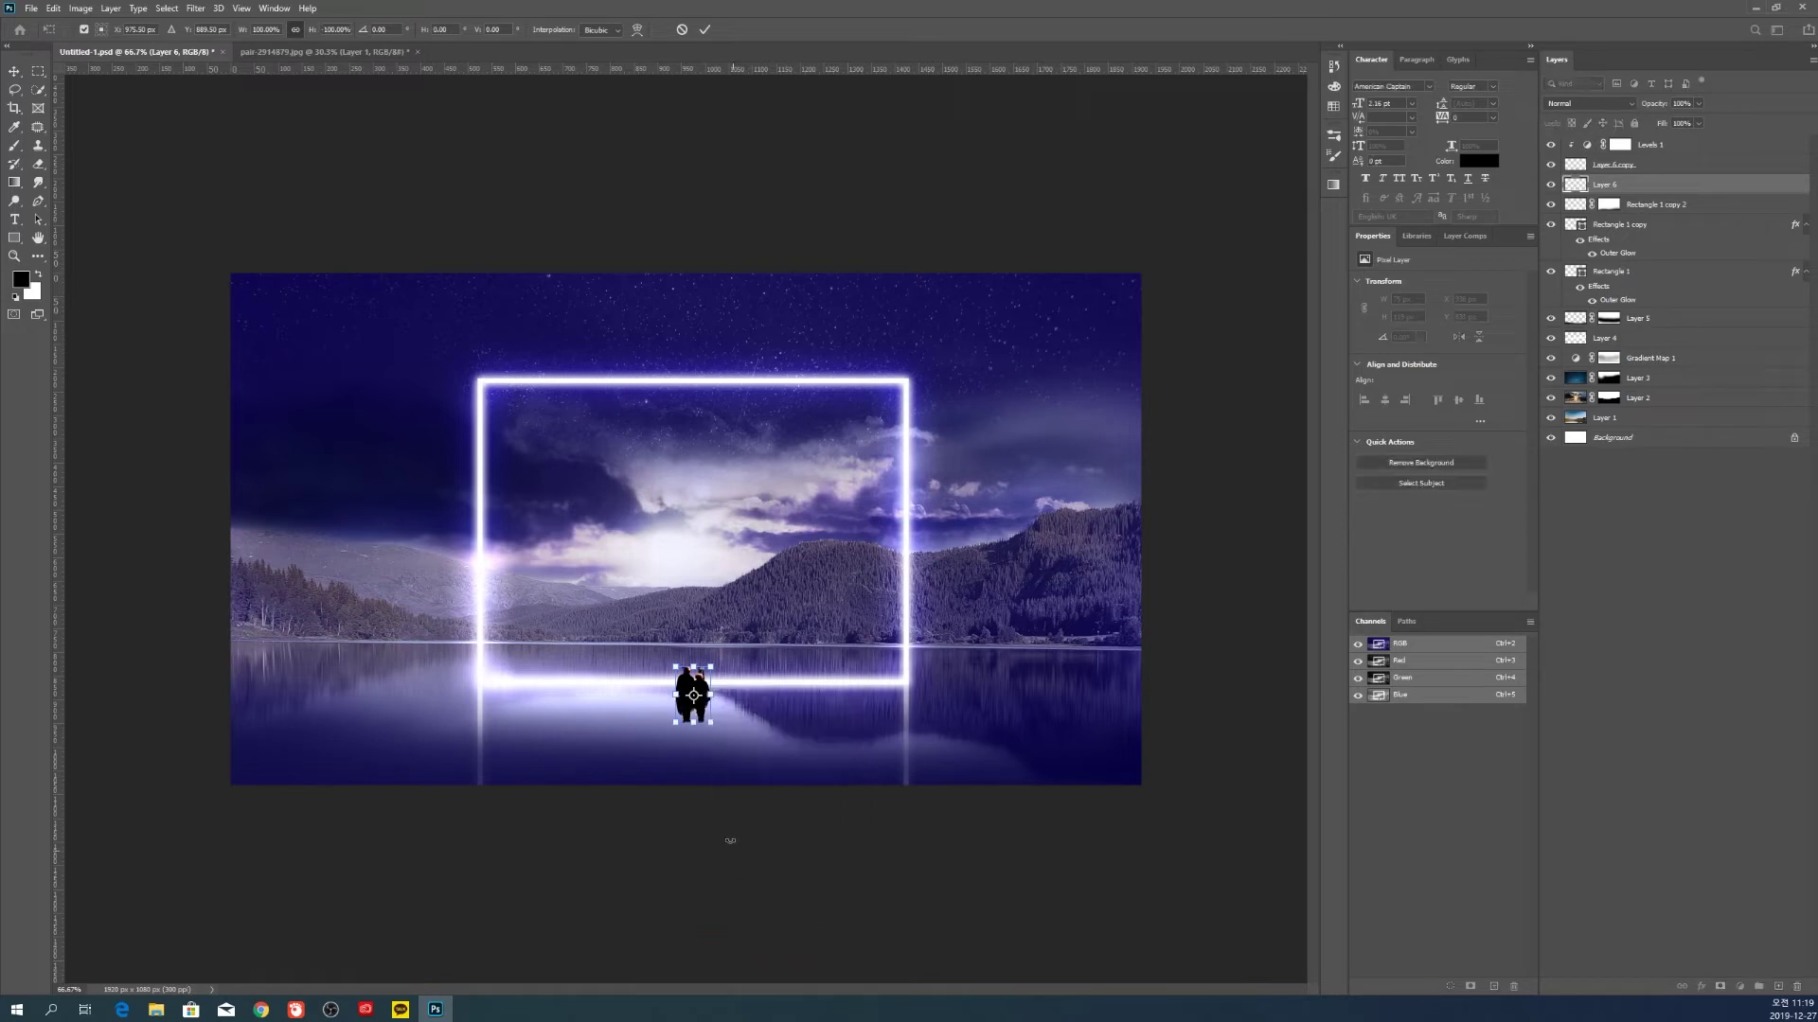
drag(702, 721, 701, 775)
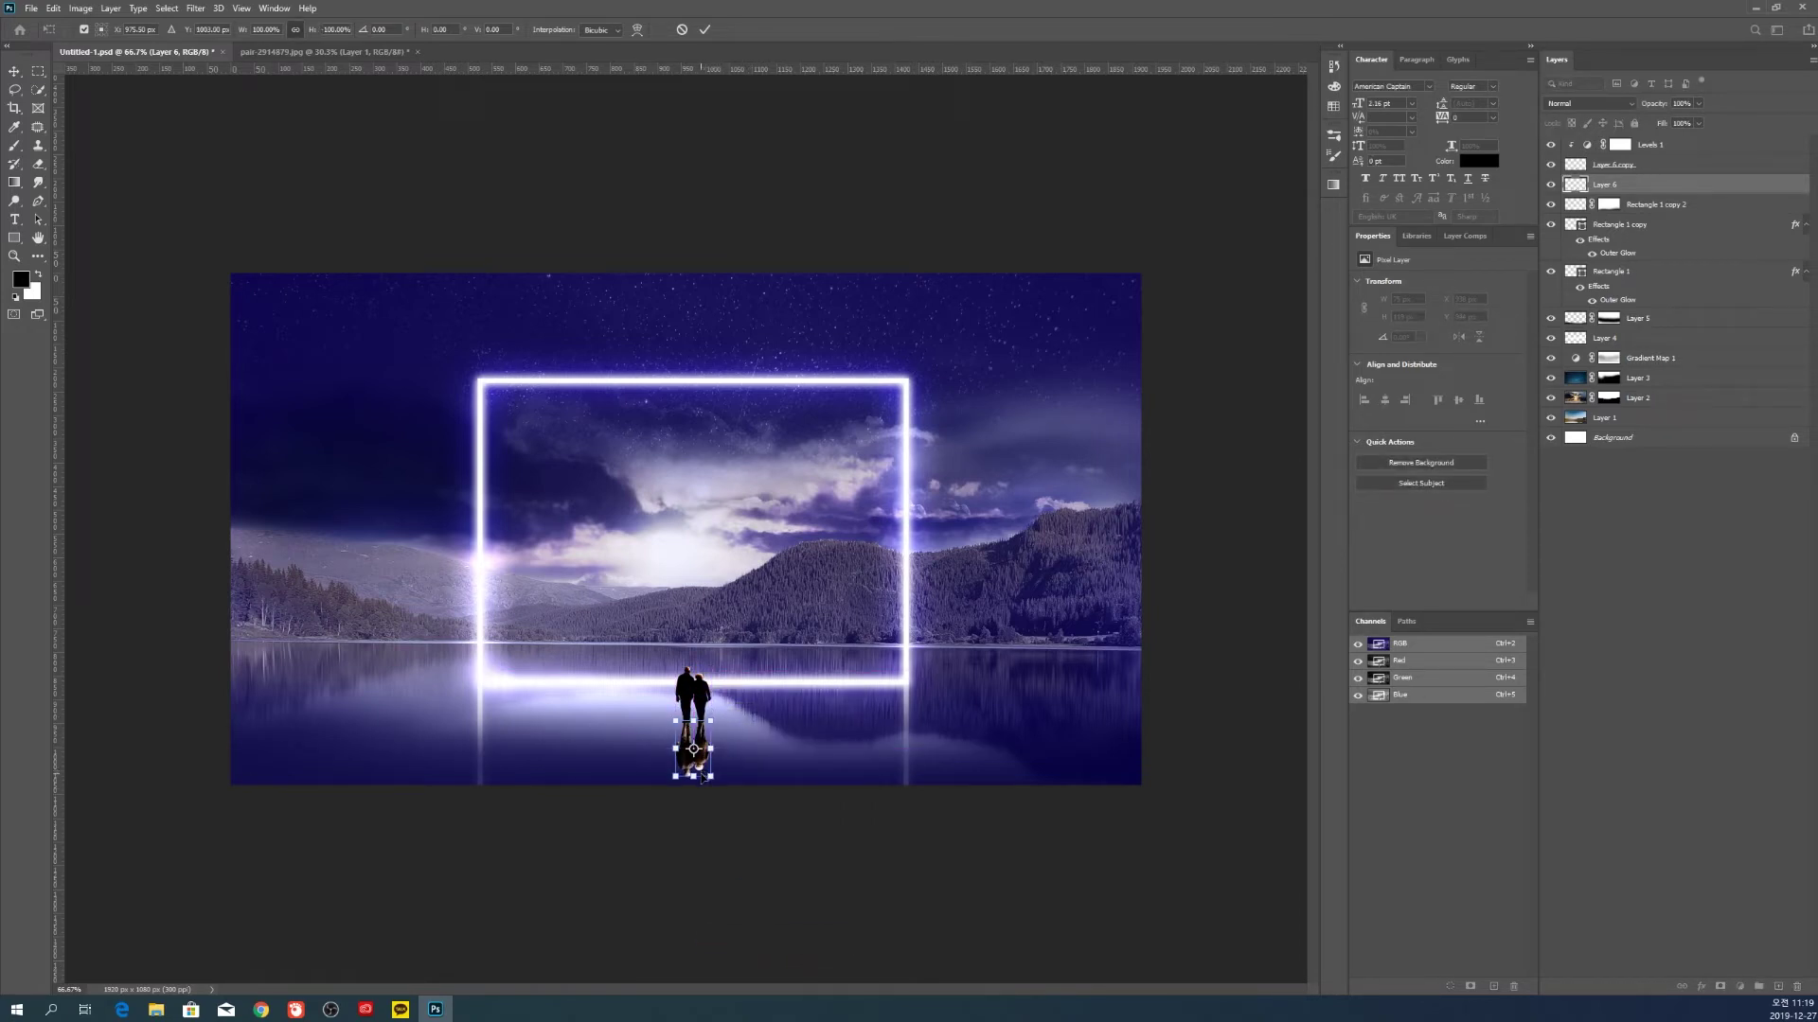
key(Return)
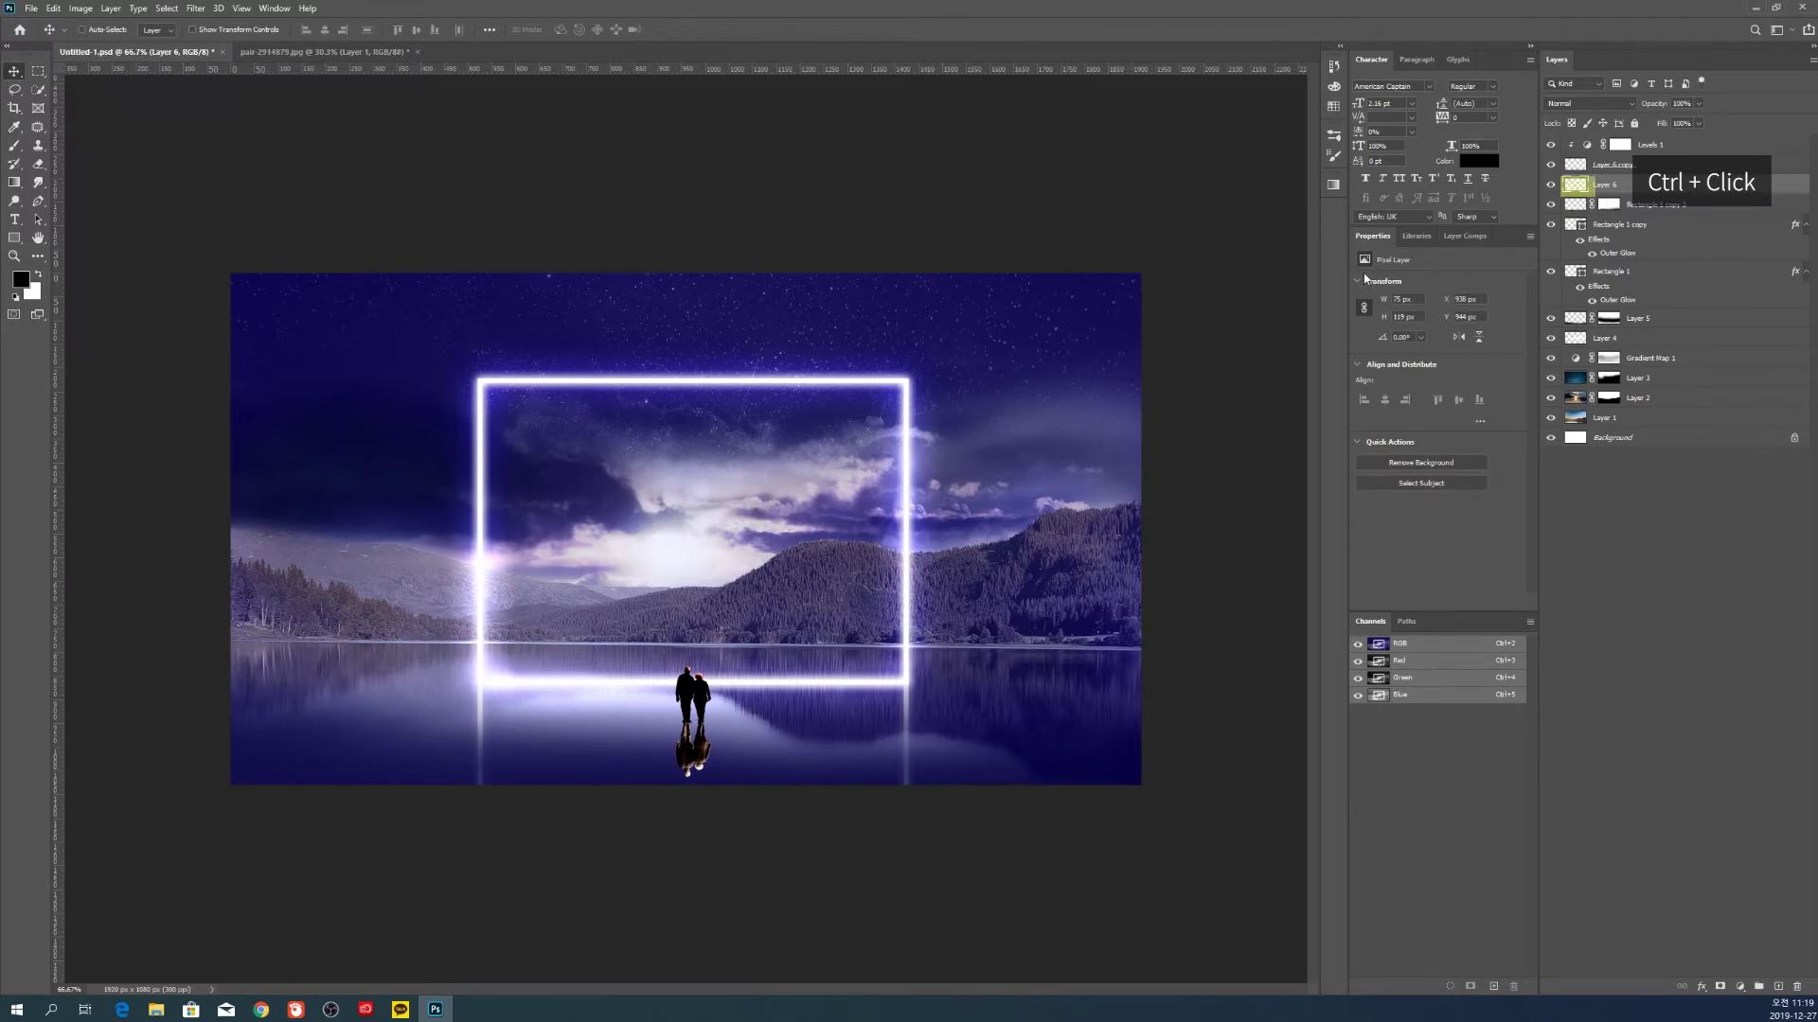
Load the flipped couple's outline as a selection, fill it with black and deselect
ctrl+click(1576, 192)
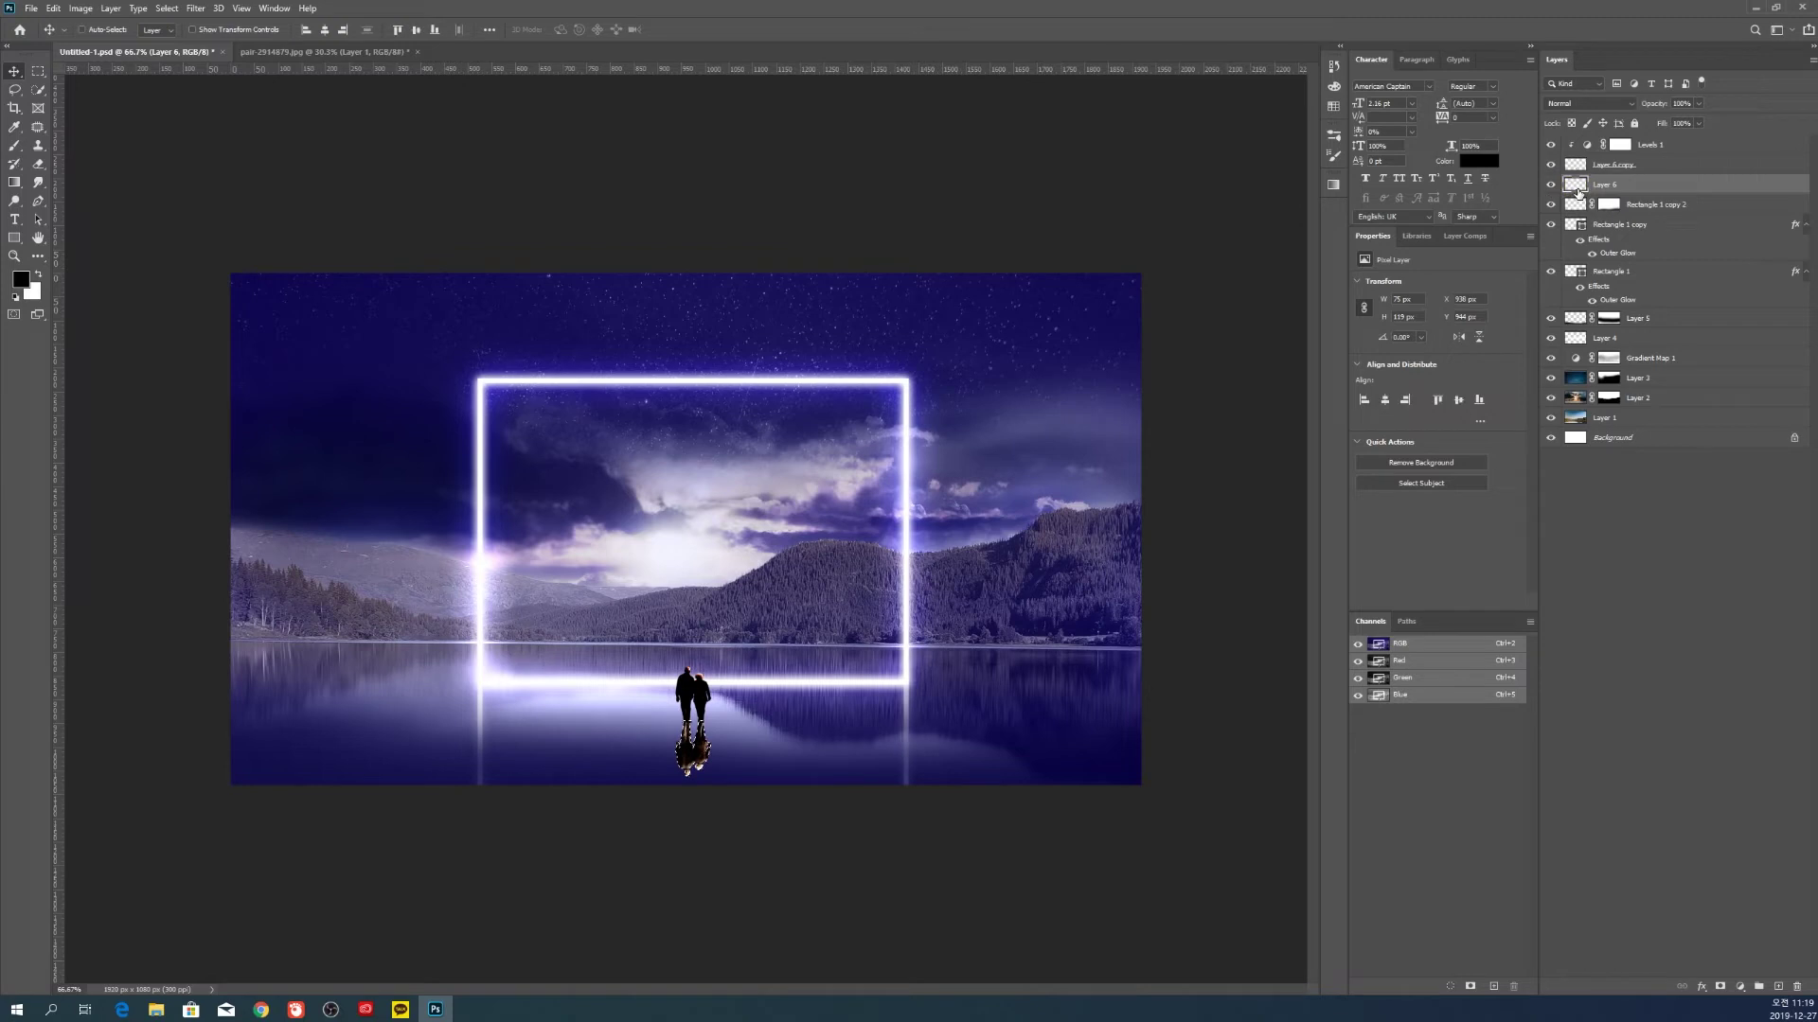
key(alt+BackSpace)
key(ctrl+d)
Add a layer mask to the flipped couple layer and fade their reflection into the water with a large black brush
click(1720, 988)
key(b)
key(bracketleft)
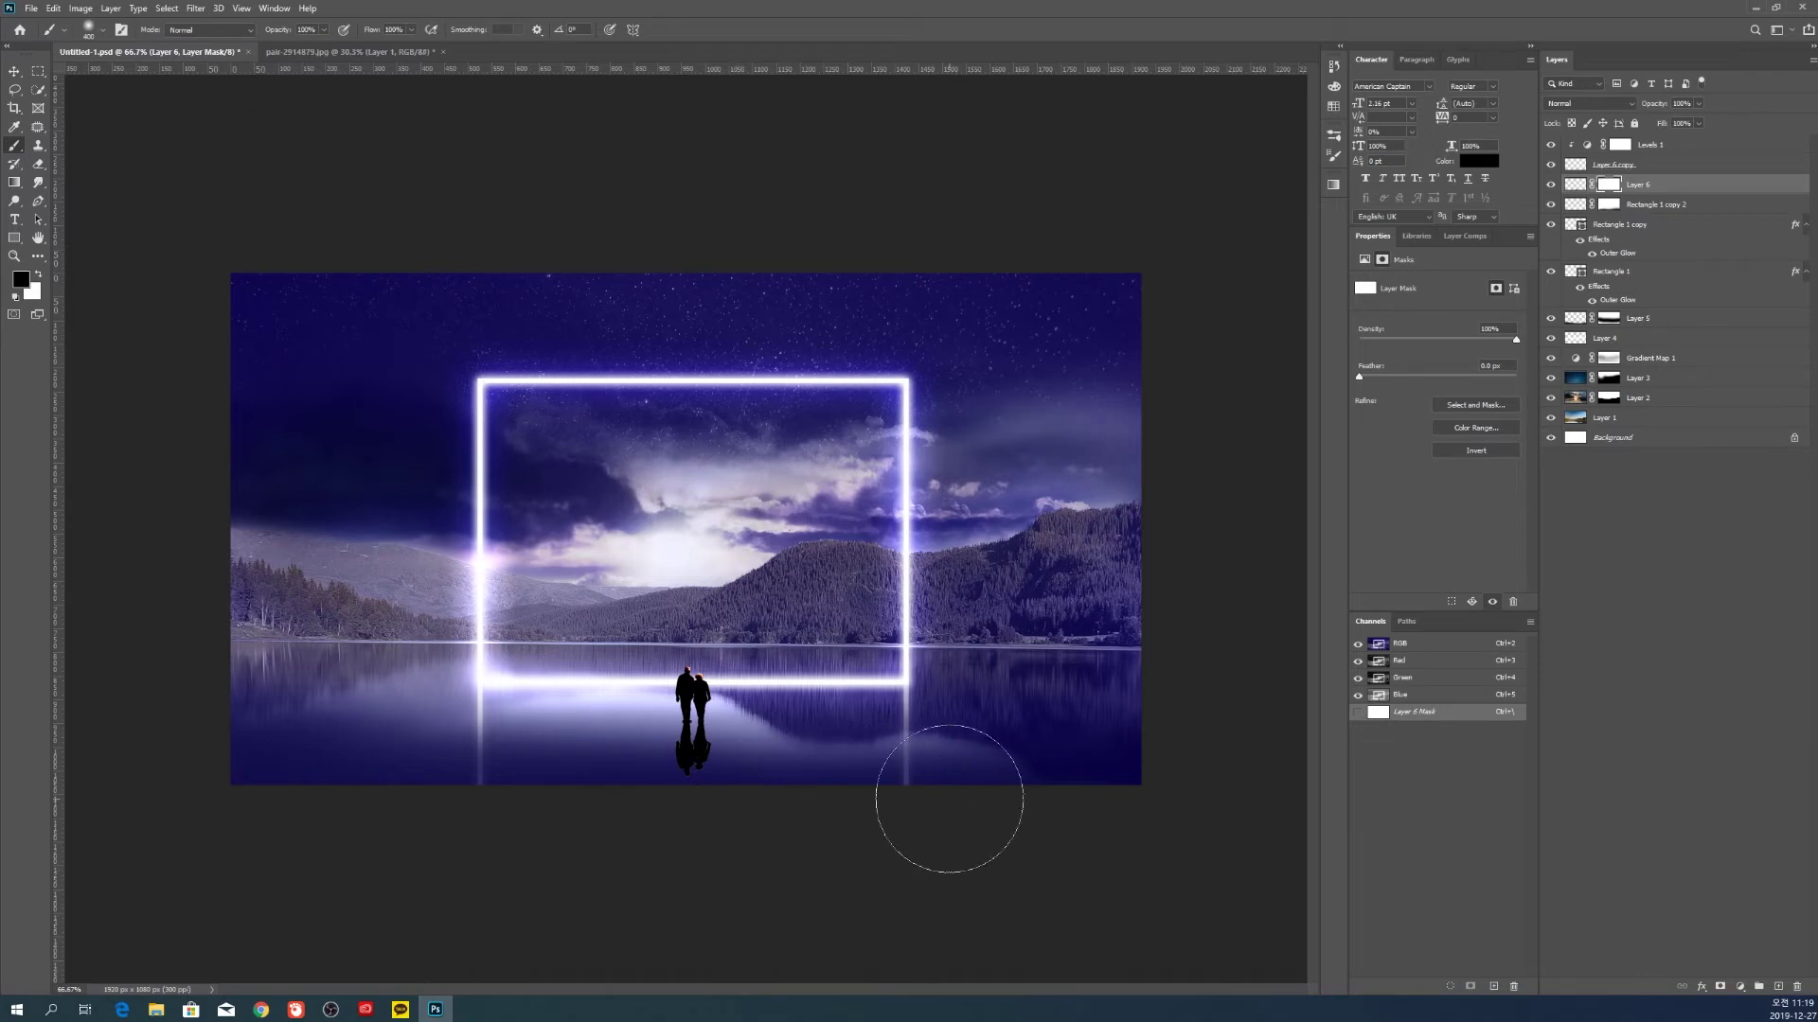
Smudge the edges of the couple's reflection on its layer and refine its fade on the layer mask
key(v)
key(r)
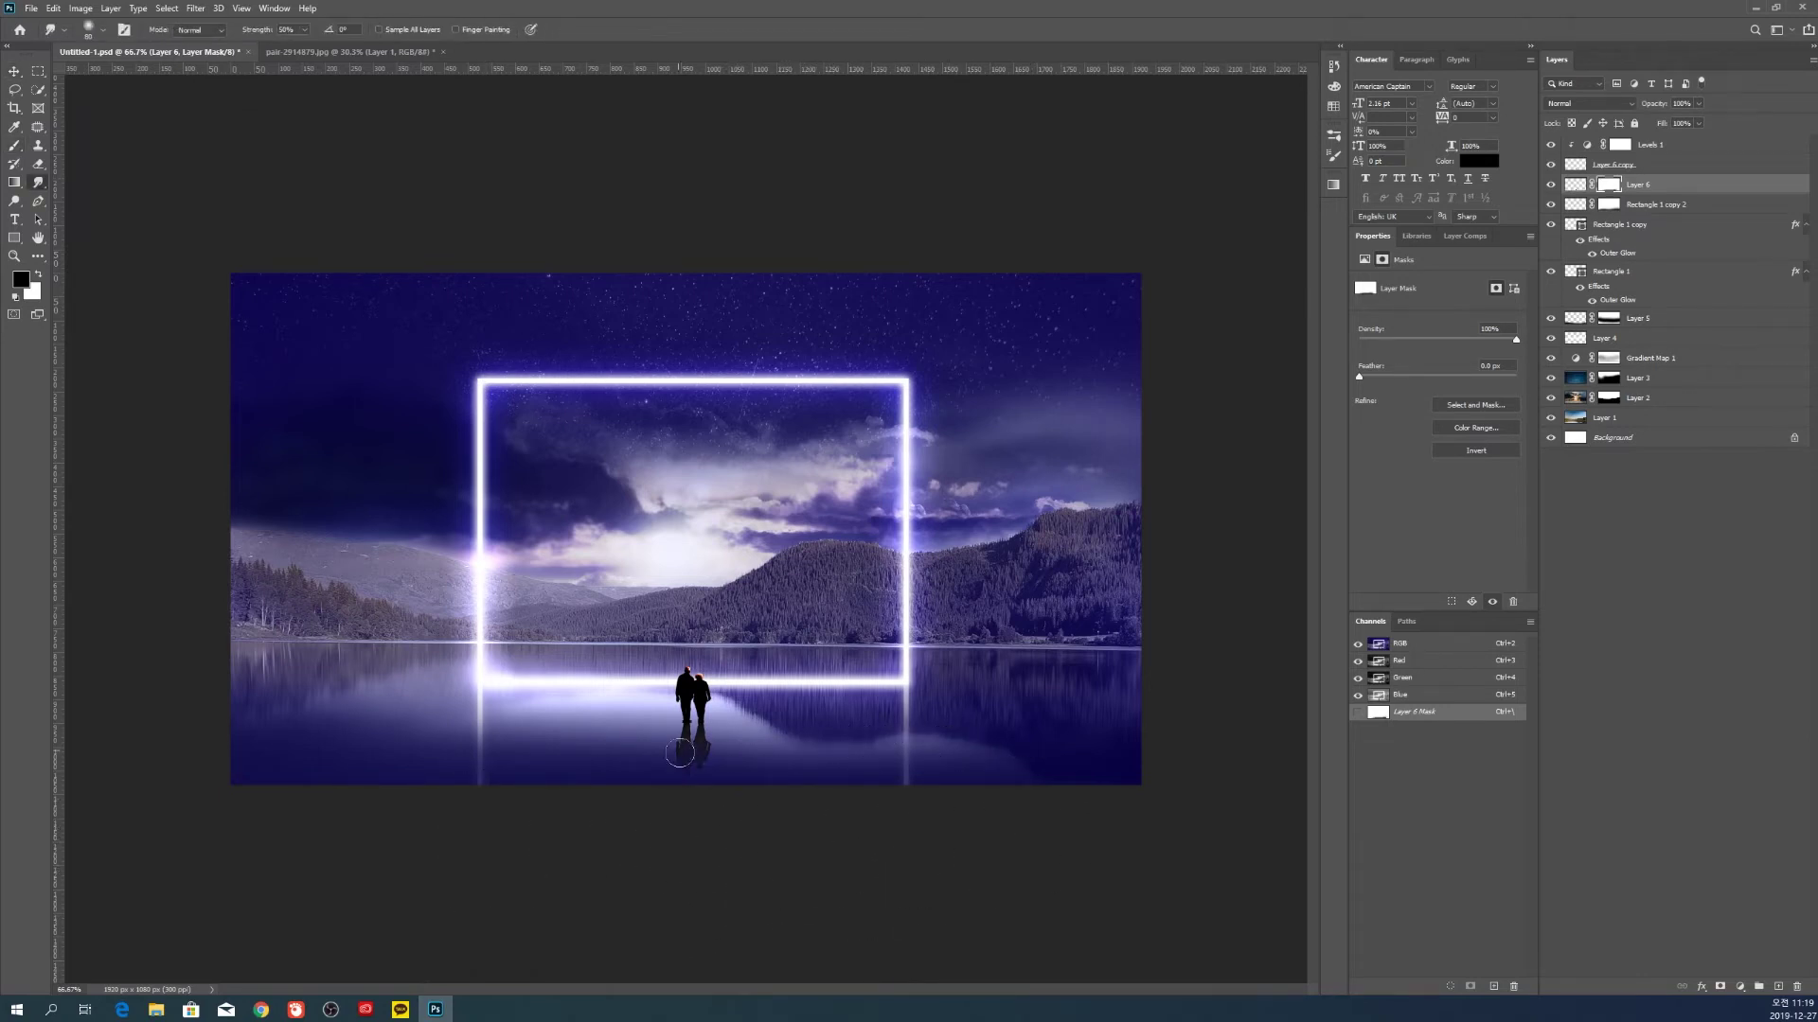
scroll(686, 776, up, 11)
key(ctrl+2)
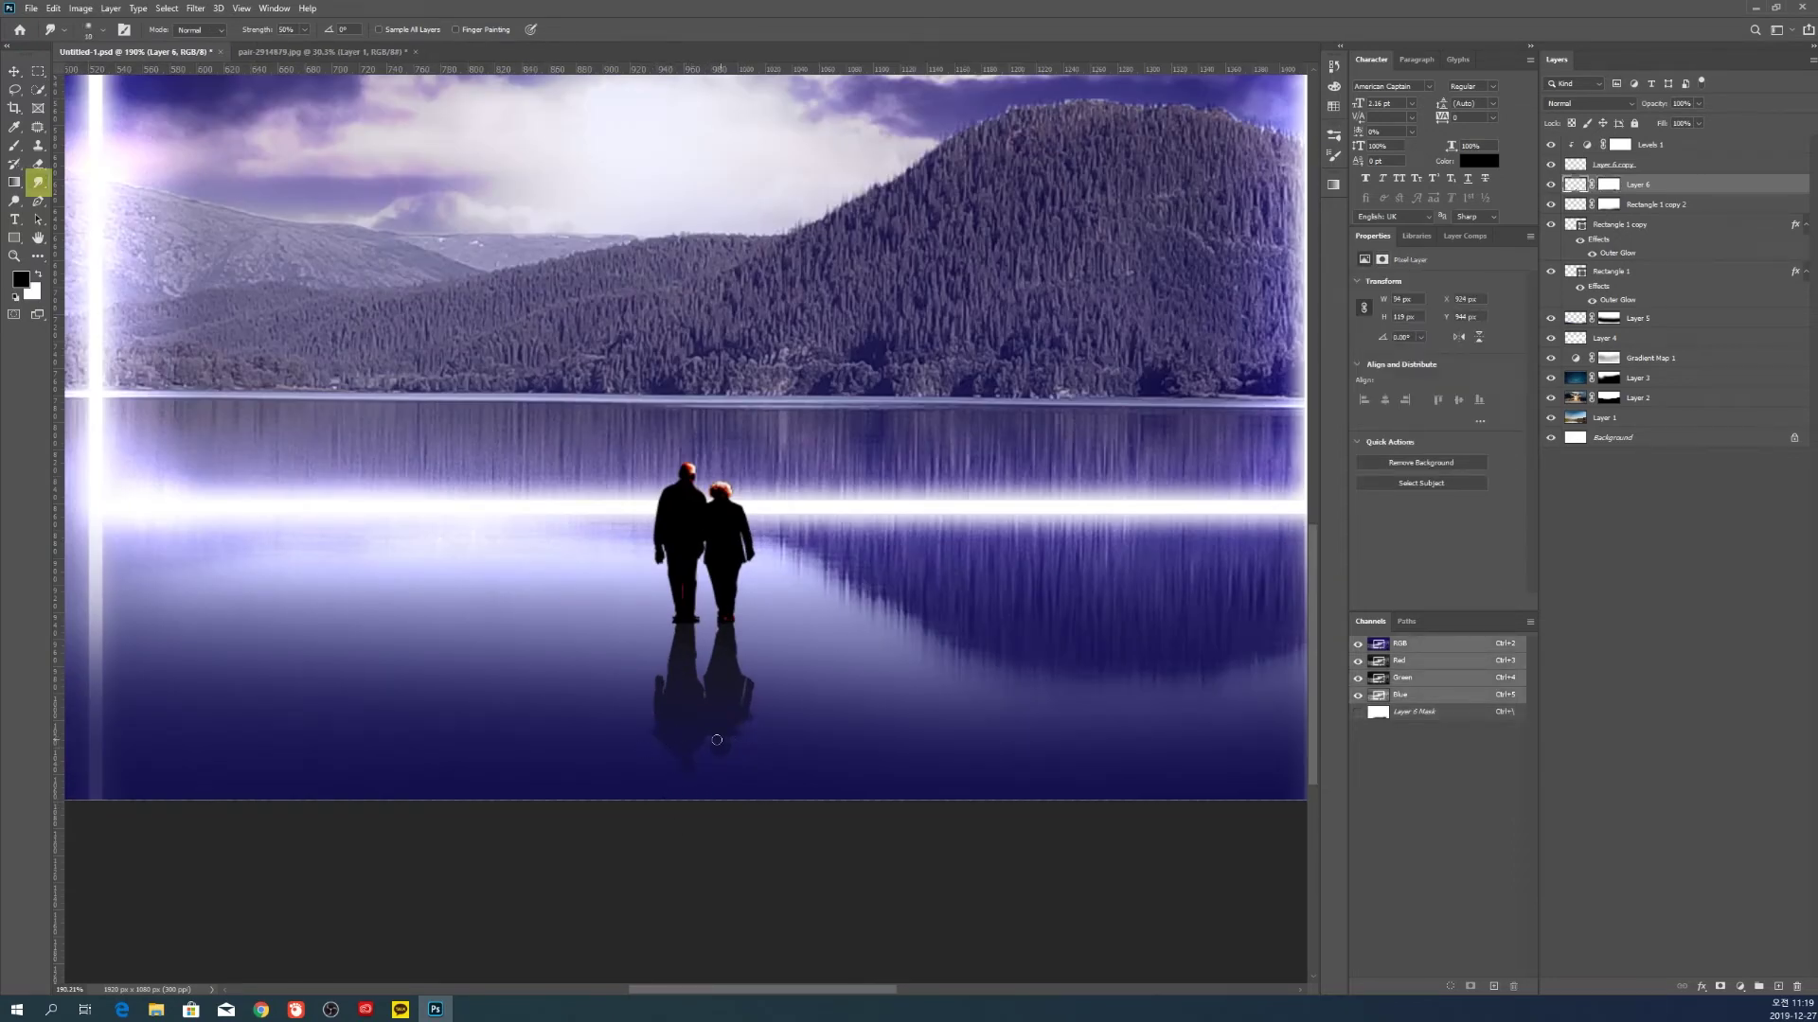
key(ctrl+\)
key(b)
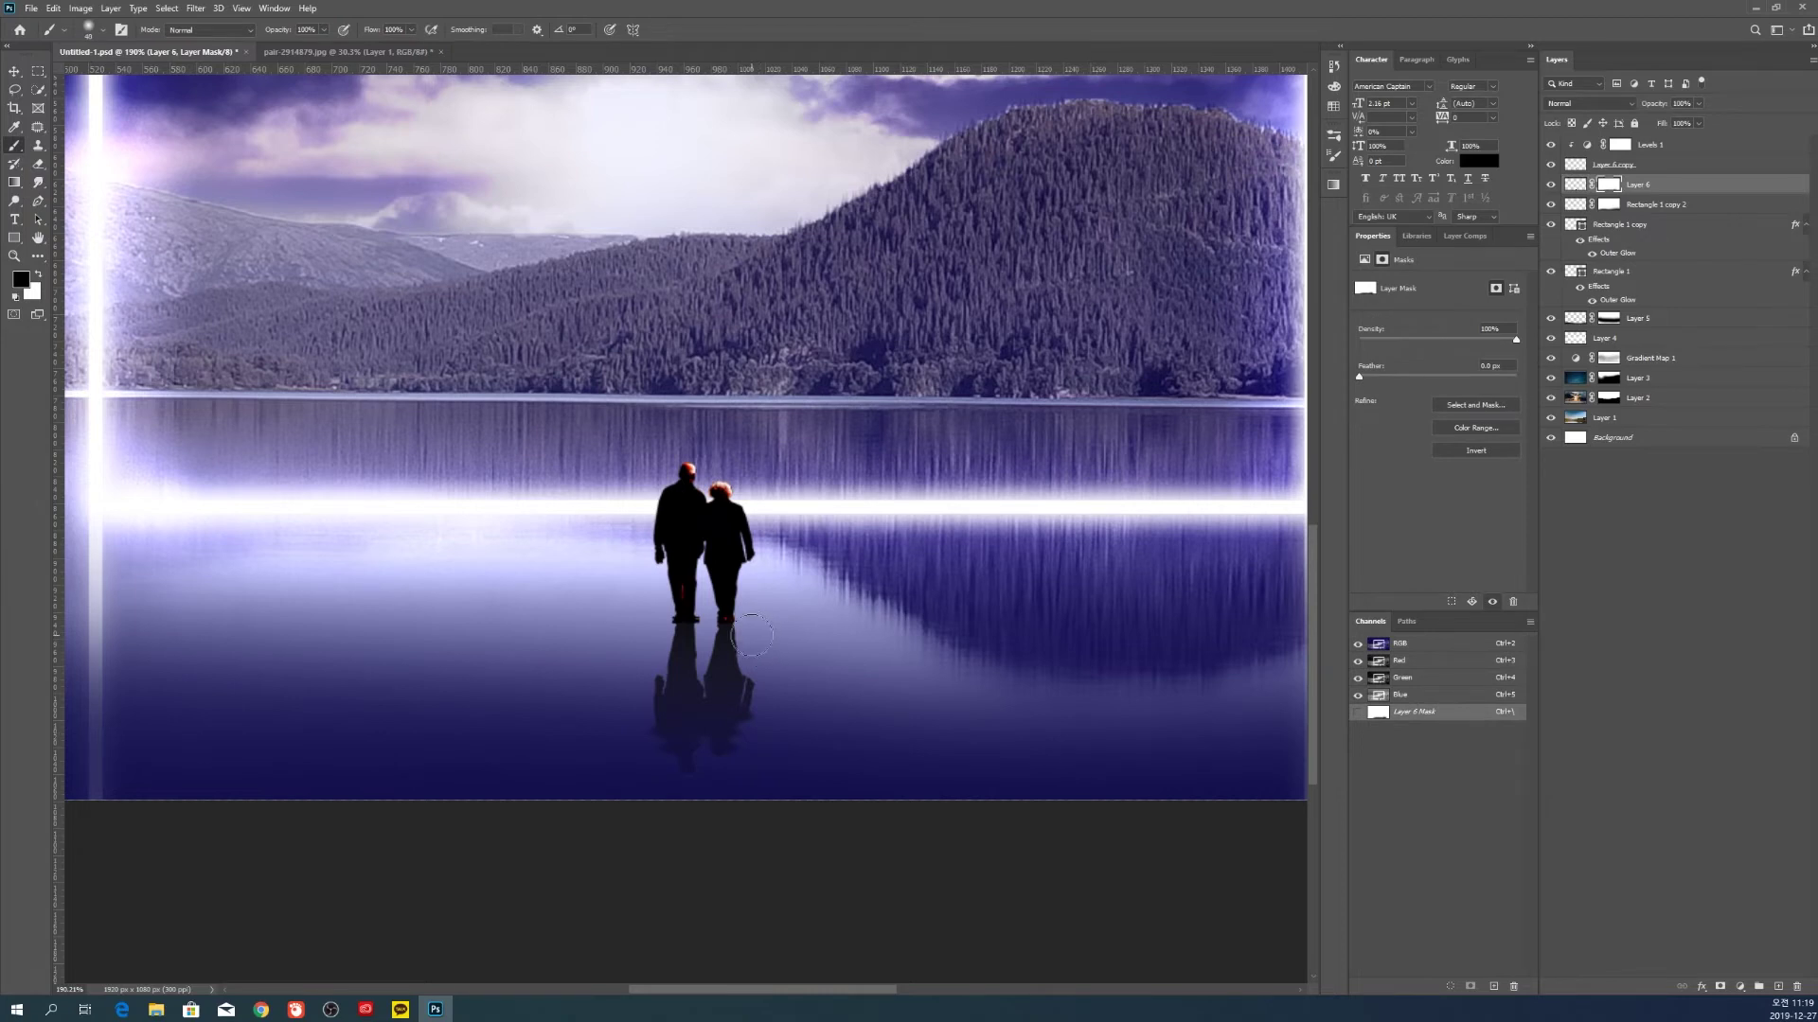
key(ctrl+2)
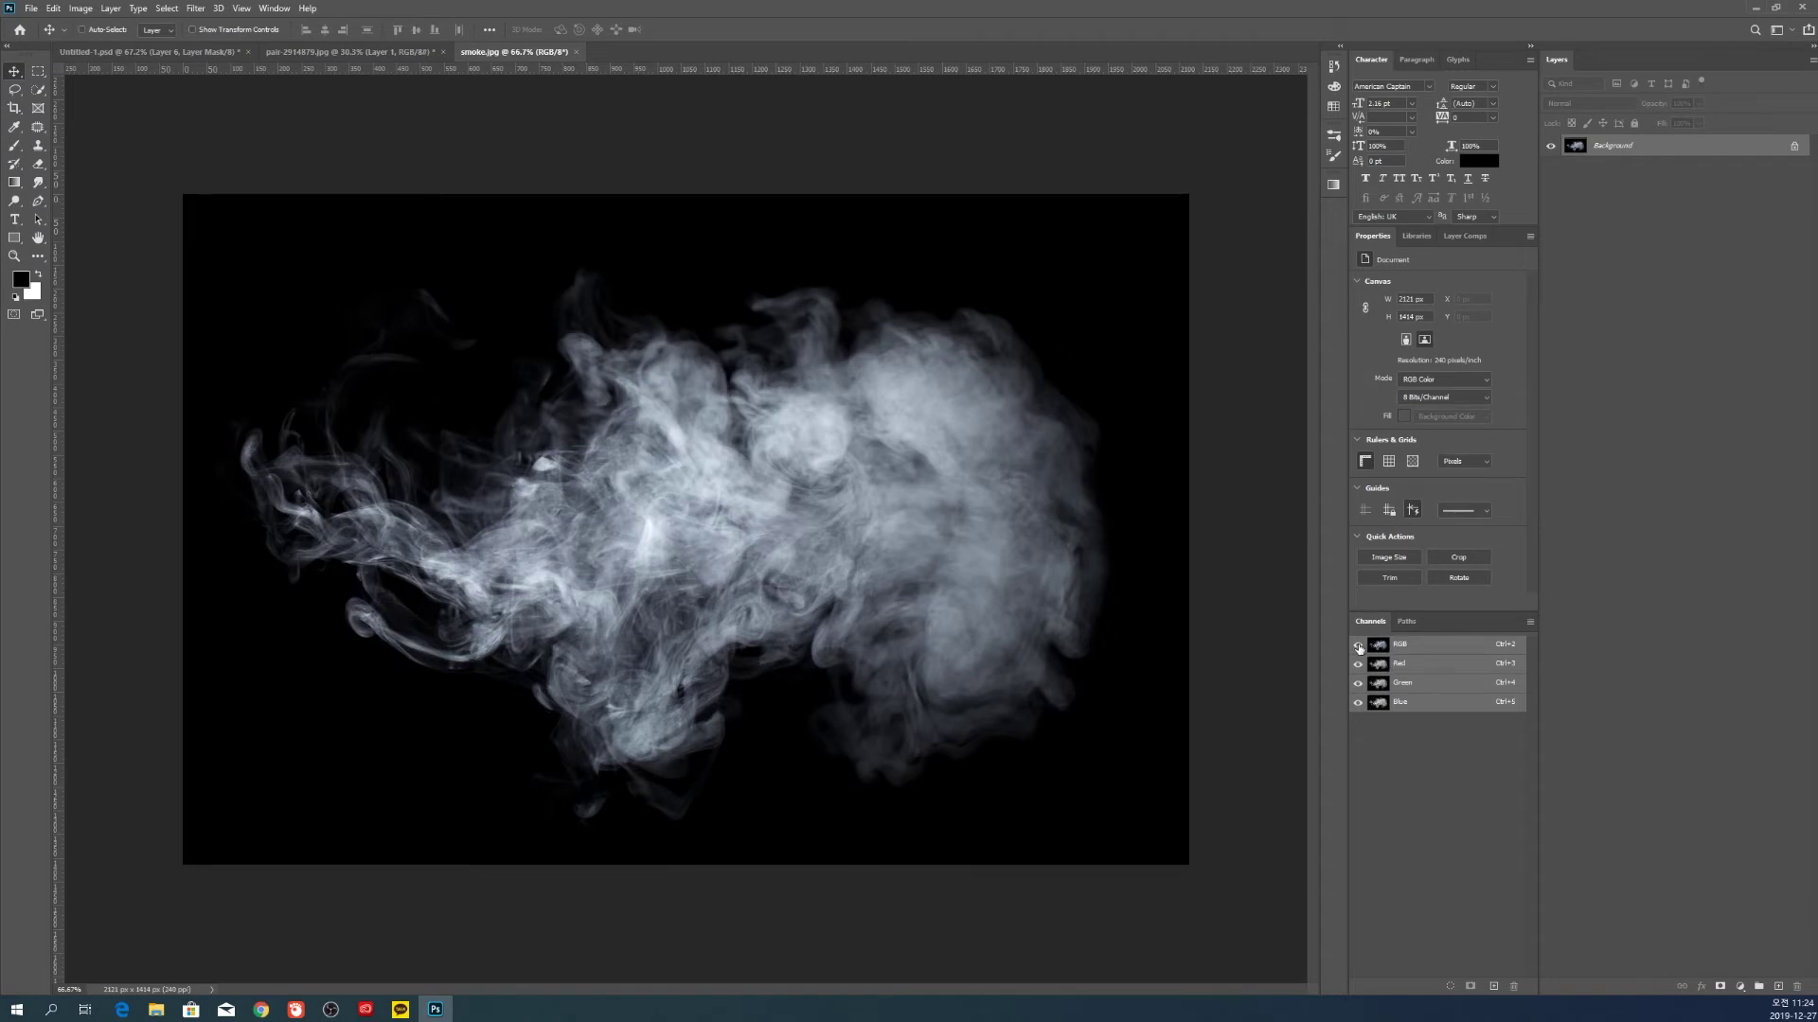
Compare the smoke image's red, green and blue channels, and load the Blue channel as a selection
click(1358, 663)
click(1358, 664)
click(1358, 683)
click(1357, 701)
click(1396, 666)
click(1401, 683)
click(1405, 701)
click(1409, 683)
click(1409, 646)
click(1408, 665)
click(1409, 683)
click(1409, 699)
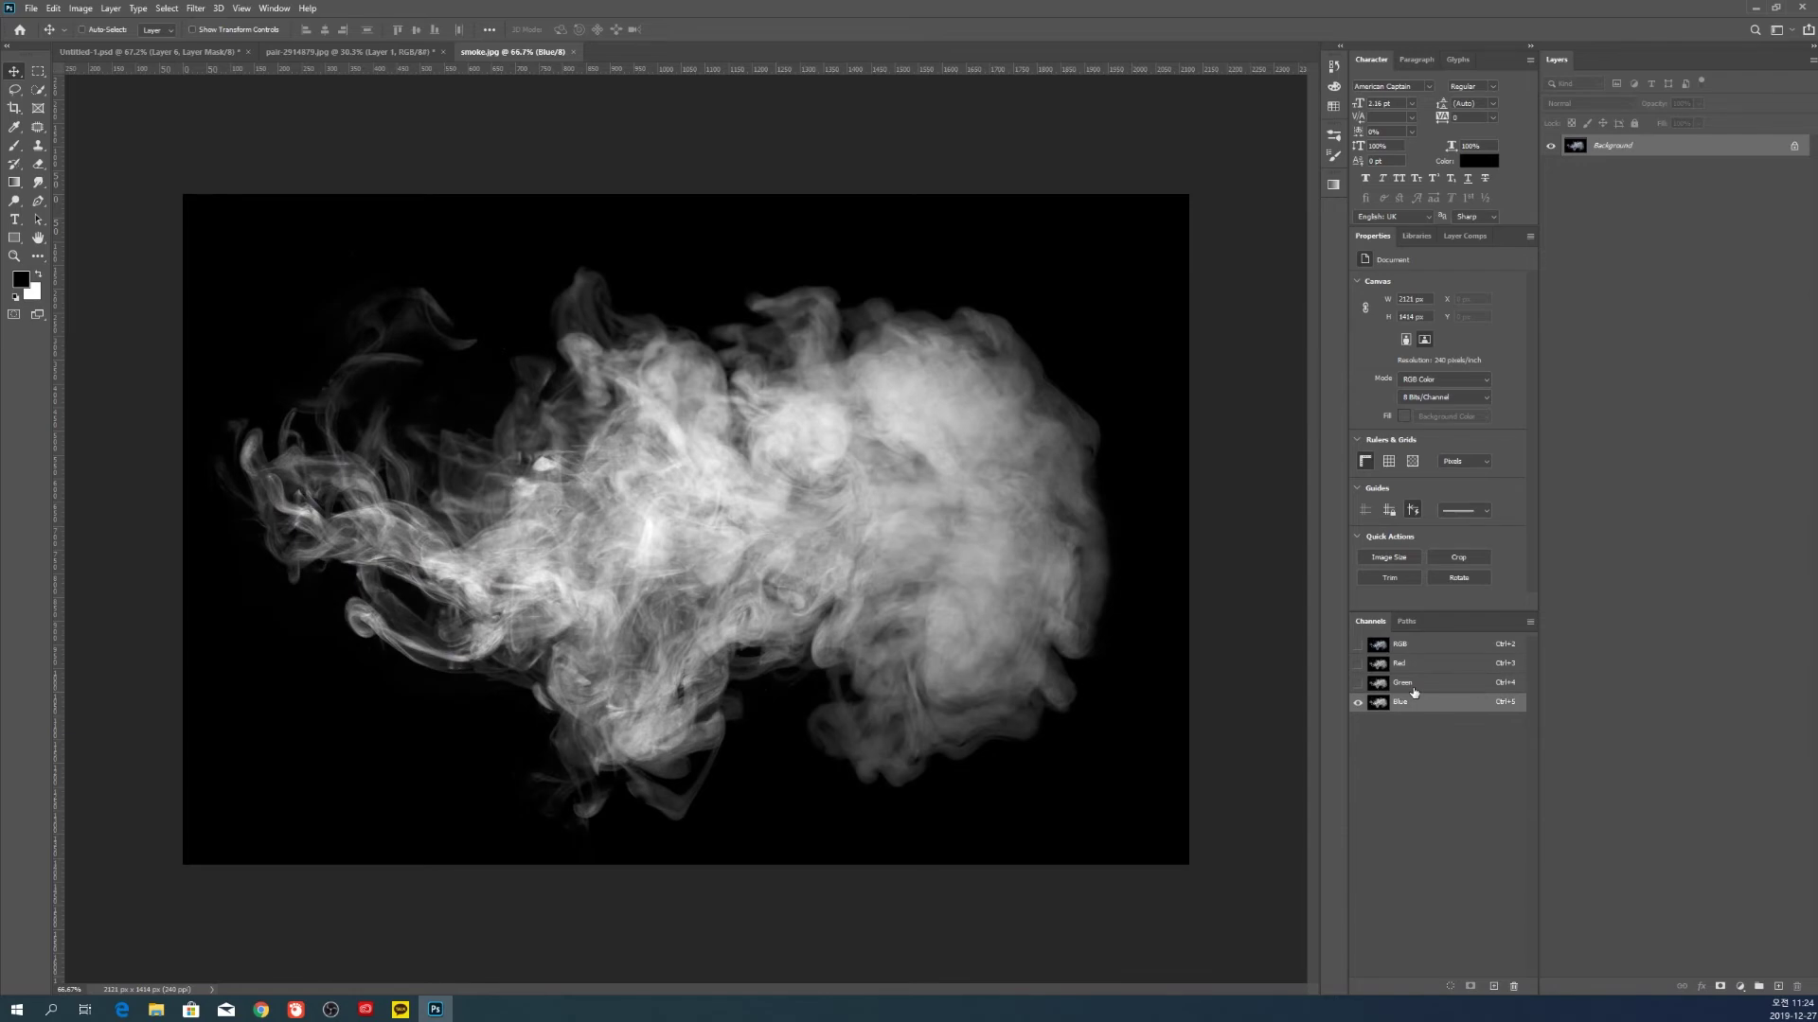
ctrl+click(1378, 704)
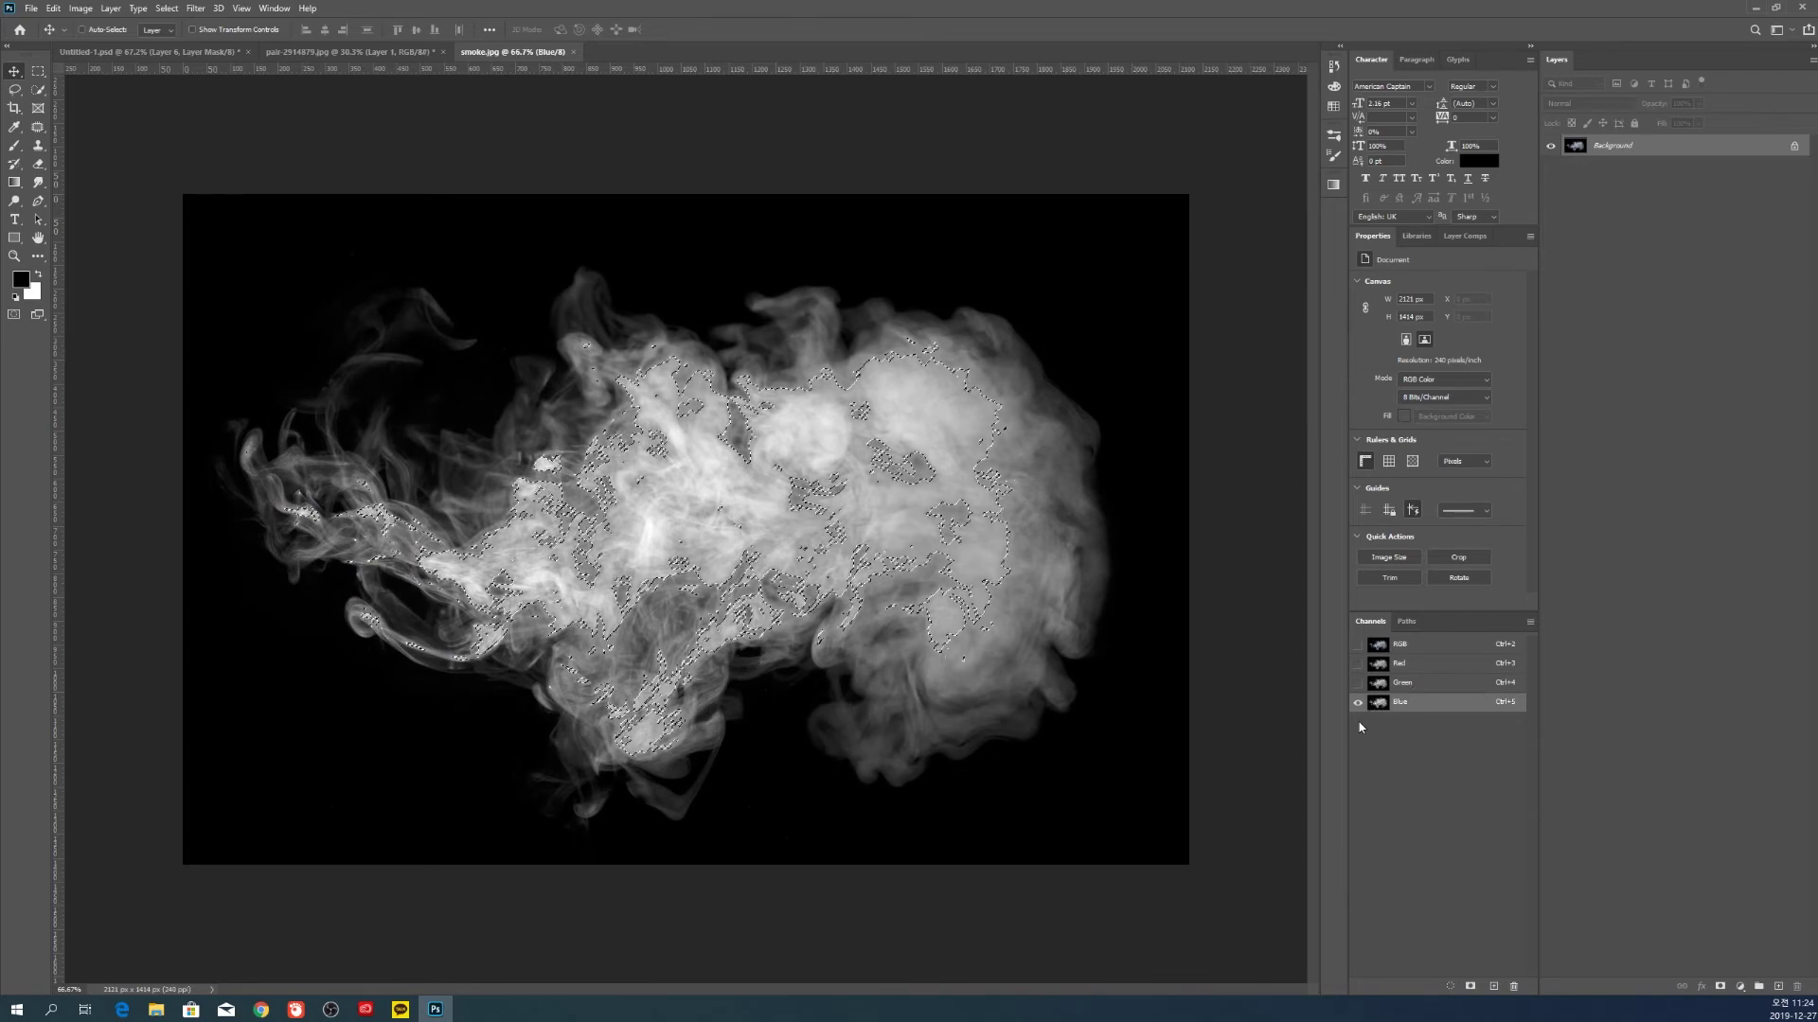
Try filling the smoke selection with white on a new layer, with a black-filled layer beneath it and the background hidden
click(1777, 986)
key(ctrl+BackSpace)
click(1551, 168)
click(1613, 167)
key(ctrl+d)
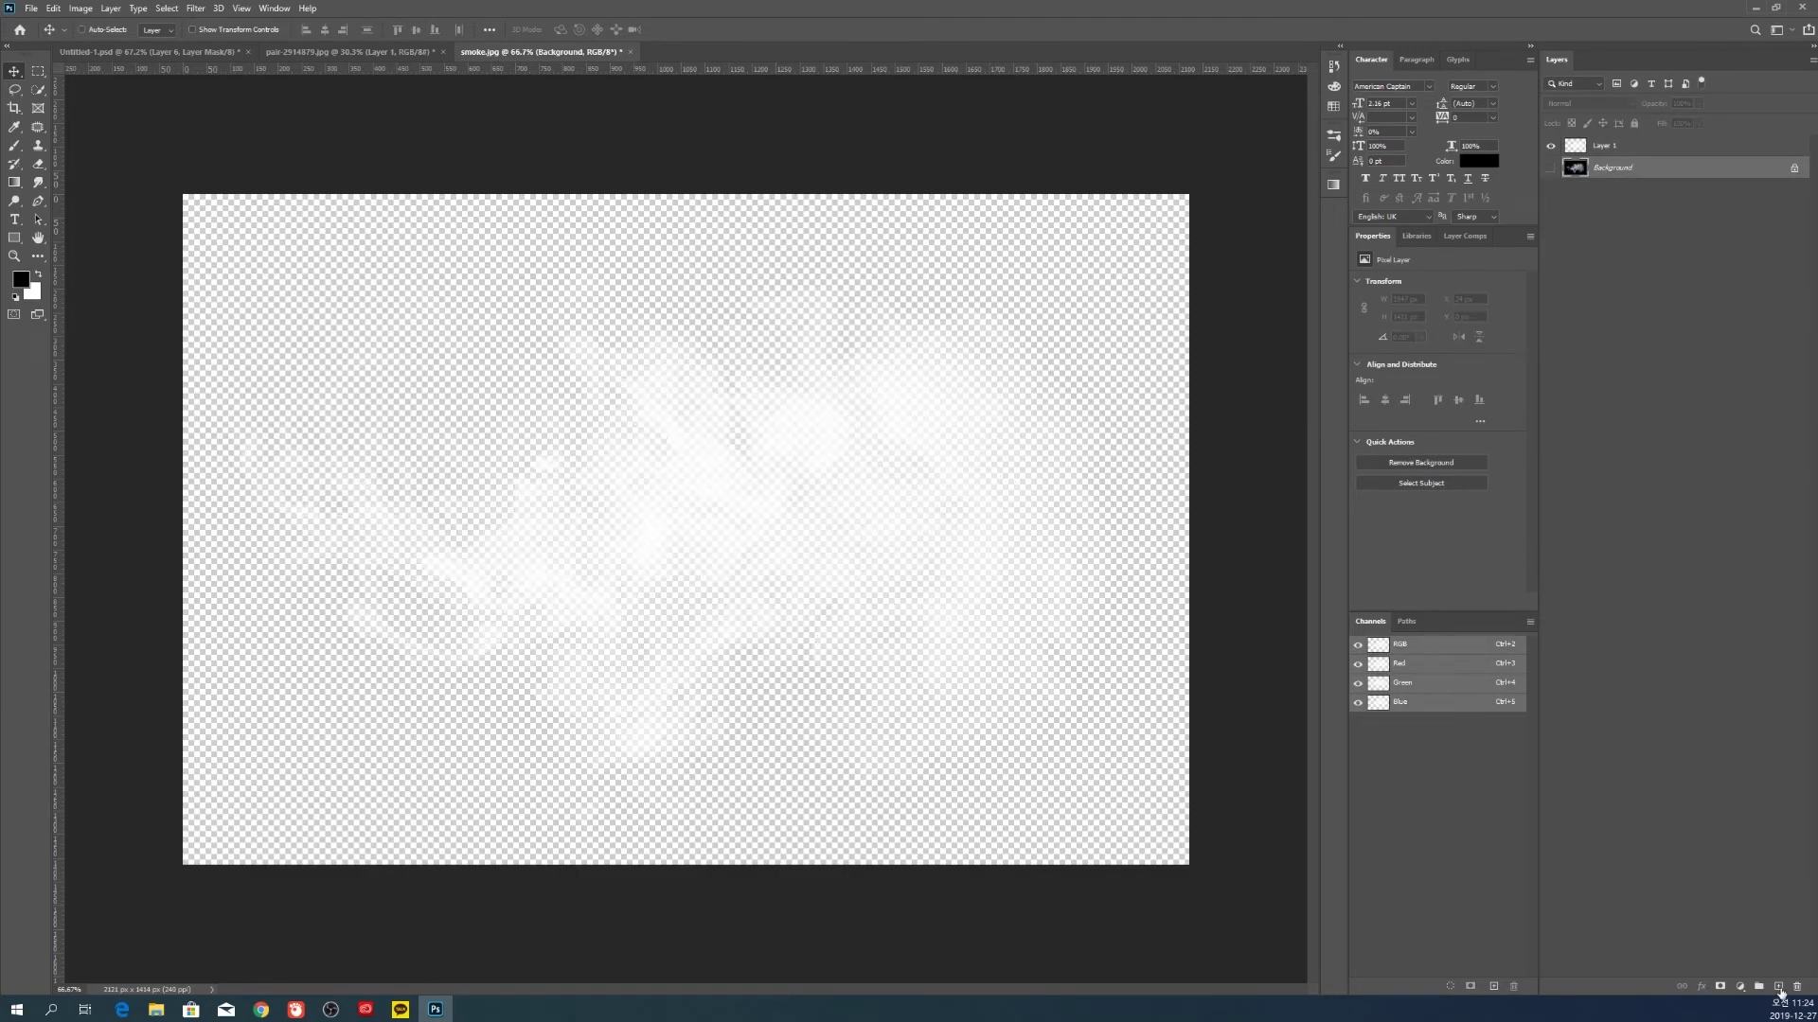
click(1777, 985)
key(alt+BackSpace)
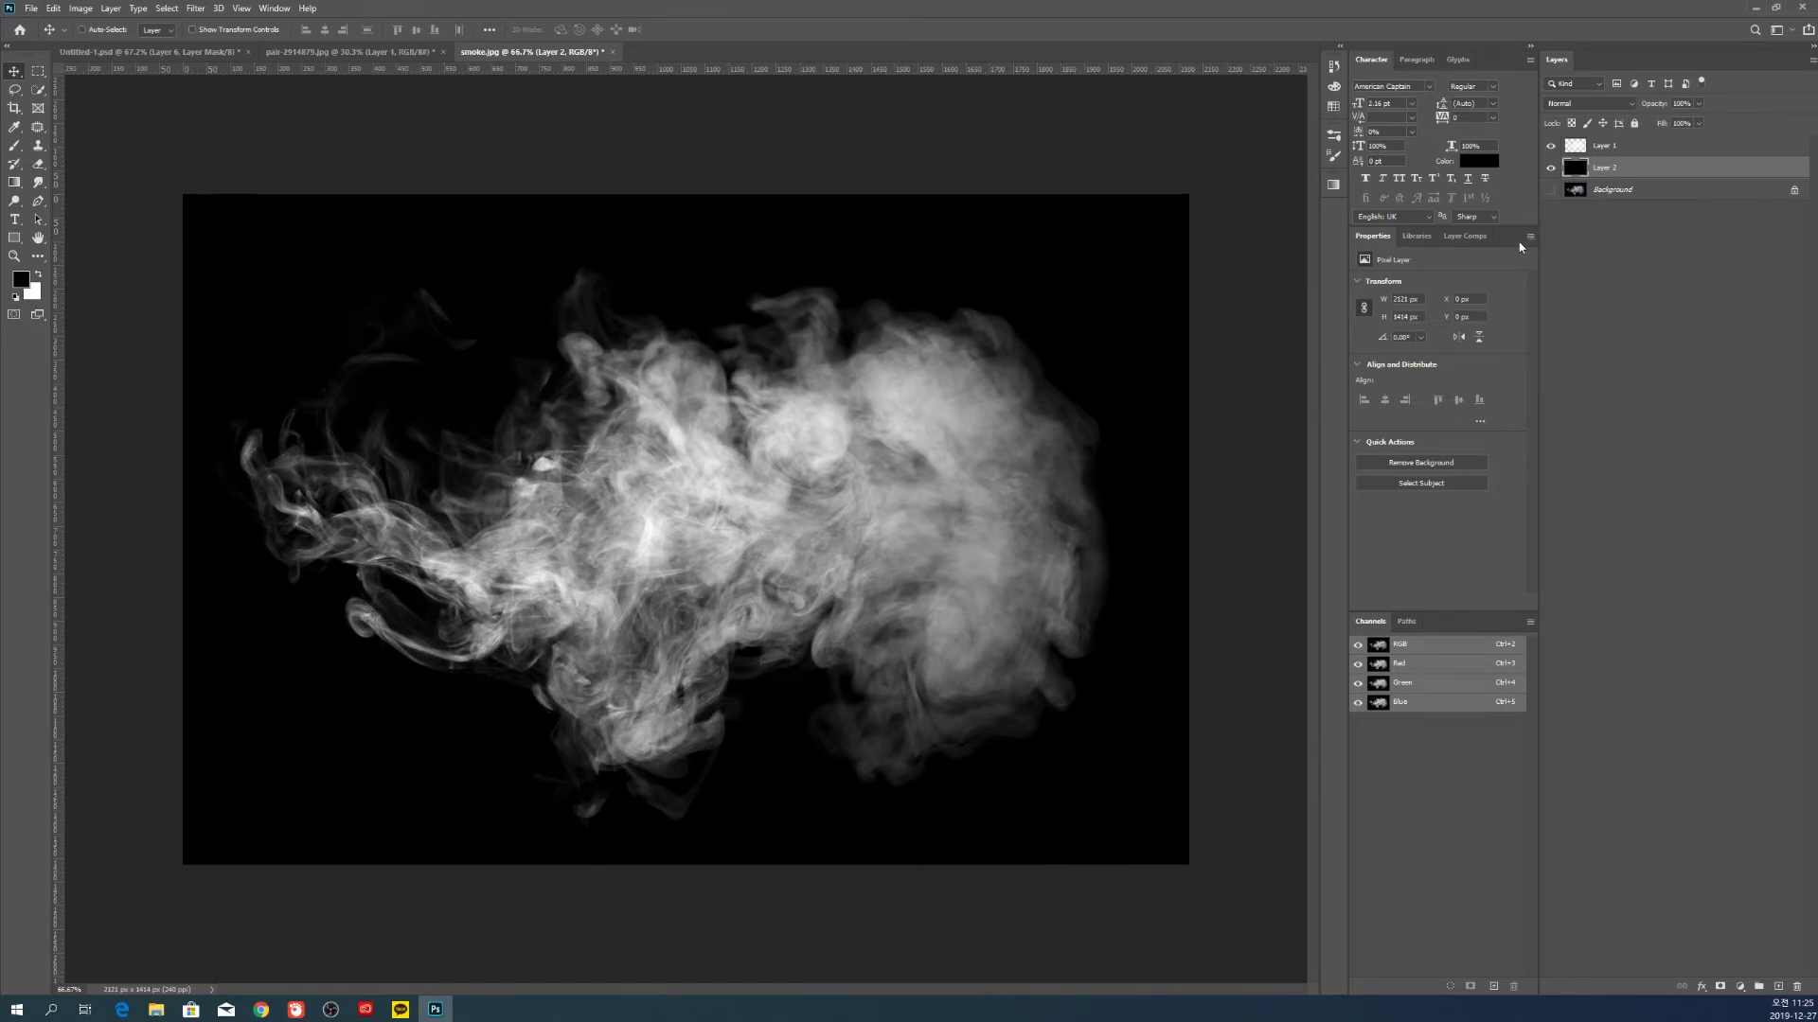
Undo the white smoke fill and the black backing layer, returning to the active smoke selection
key(ctrl+z)
key(ctrl+z)
key(ctrl+z)
key(ctrl+z)
key(ctrl+z)
key(ctrl+z)
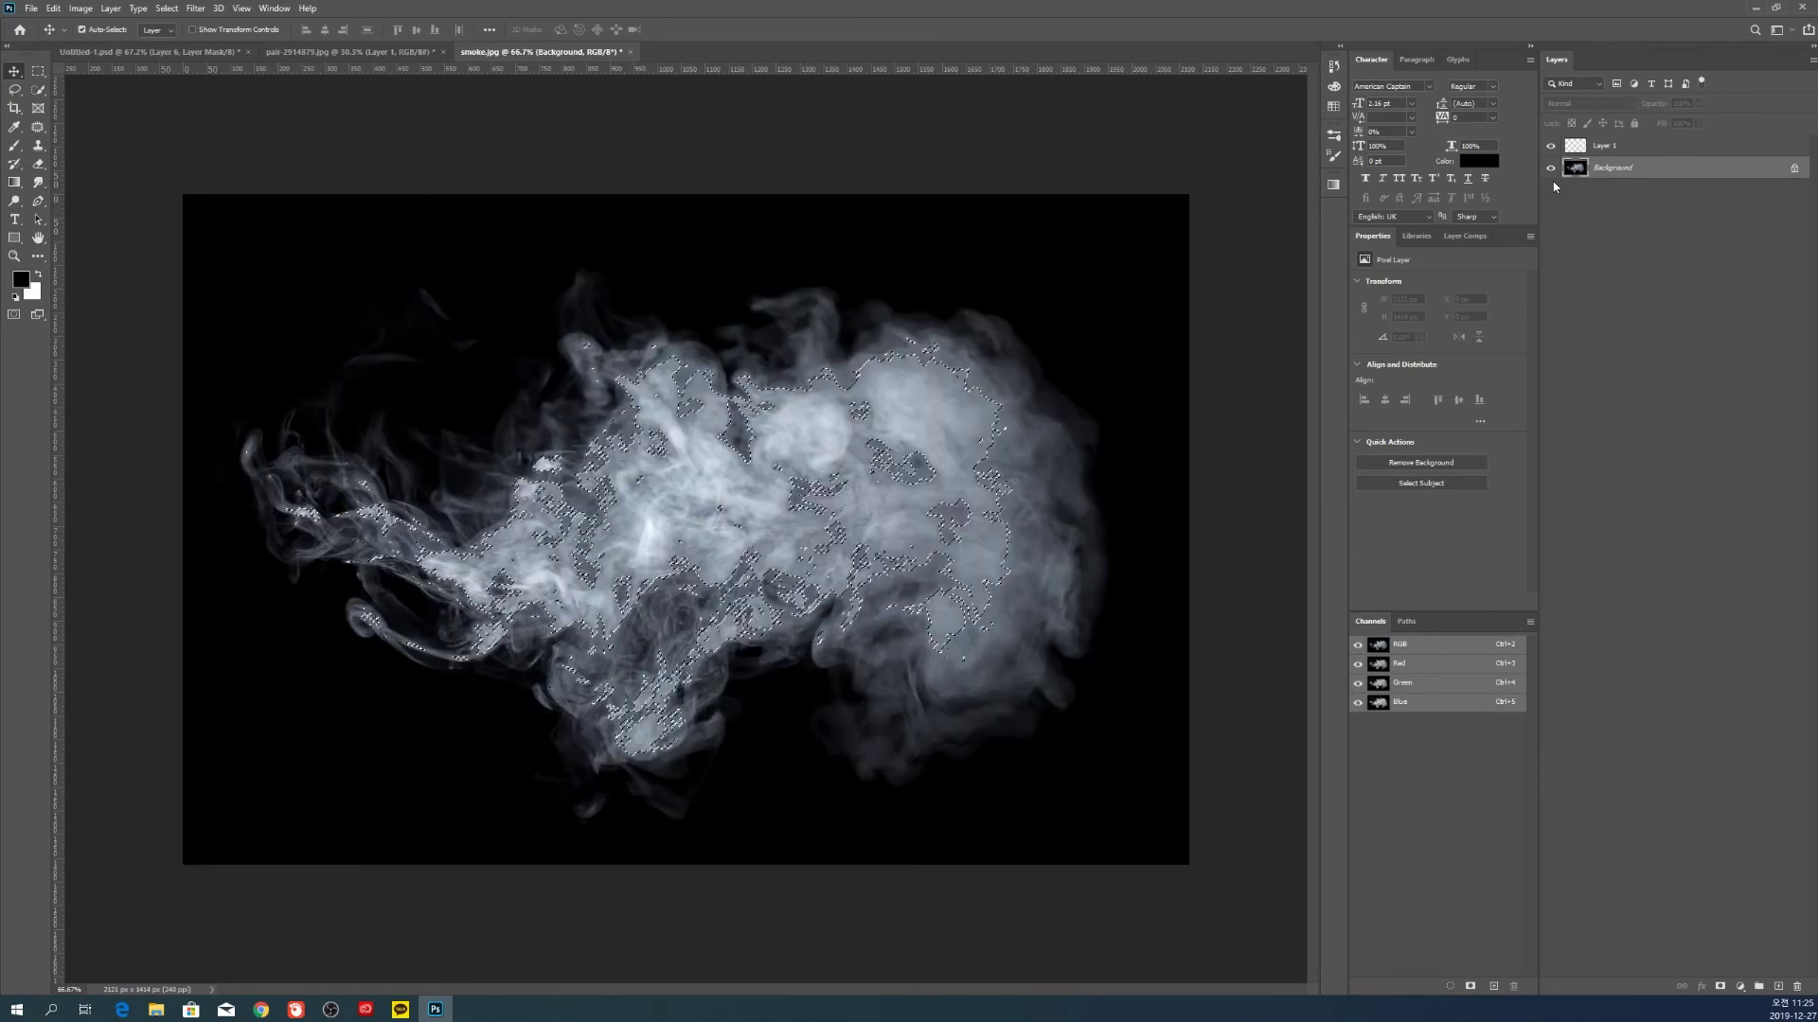
Fill the smoke selection with black on a new layer, deselect, and add a white-filled layer directly beneath it
click(1777, 986)
key(alt+BackSpace)
key(ctrl+d)
click(1613, 167)
click(1777, 986)
key(ctrl+BackSpace)
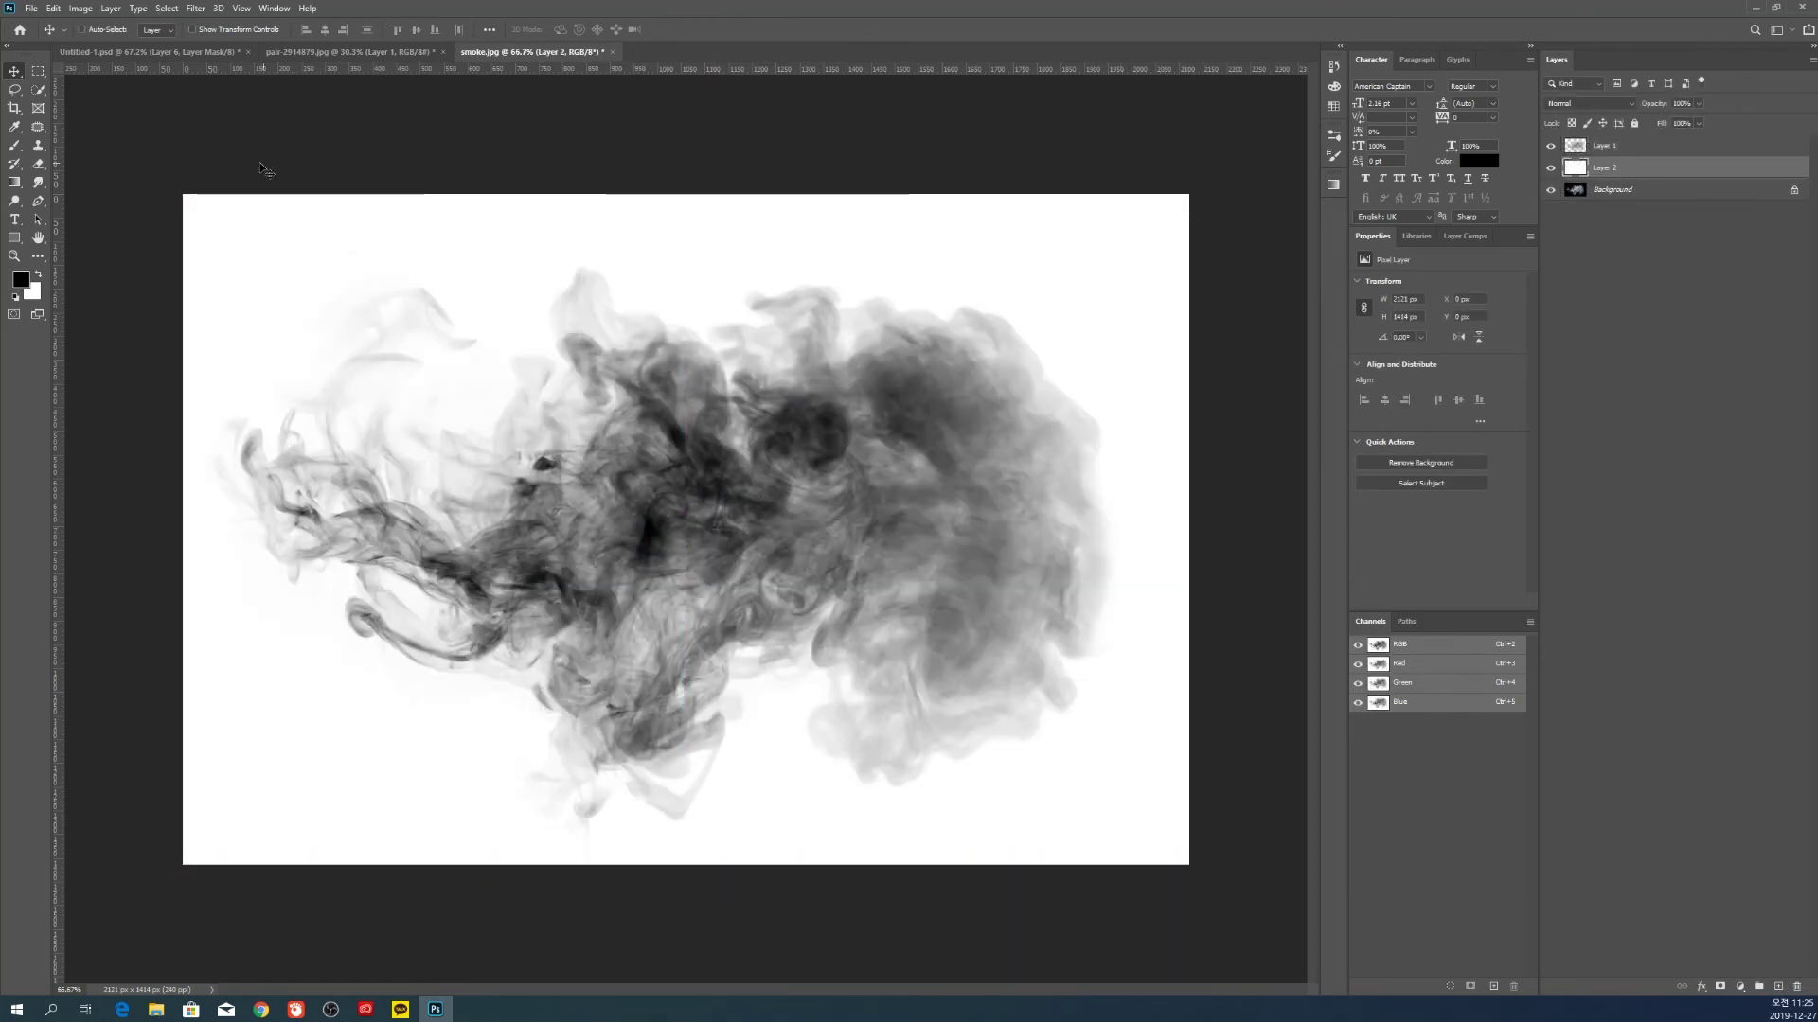
Set the smoke image's resolution to 150 pixels/inch
click(54, 8)
click(706, 7)
key(ctrl+alt+i)
key(Tab)
key(Tab)
text(150)
key(Return)
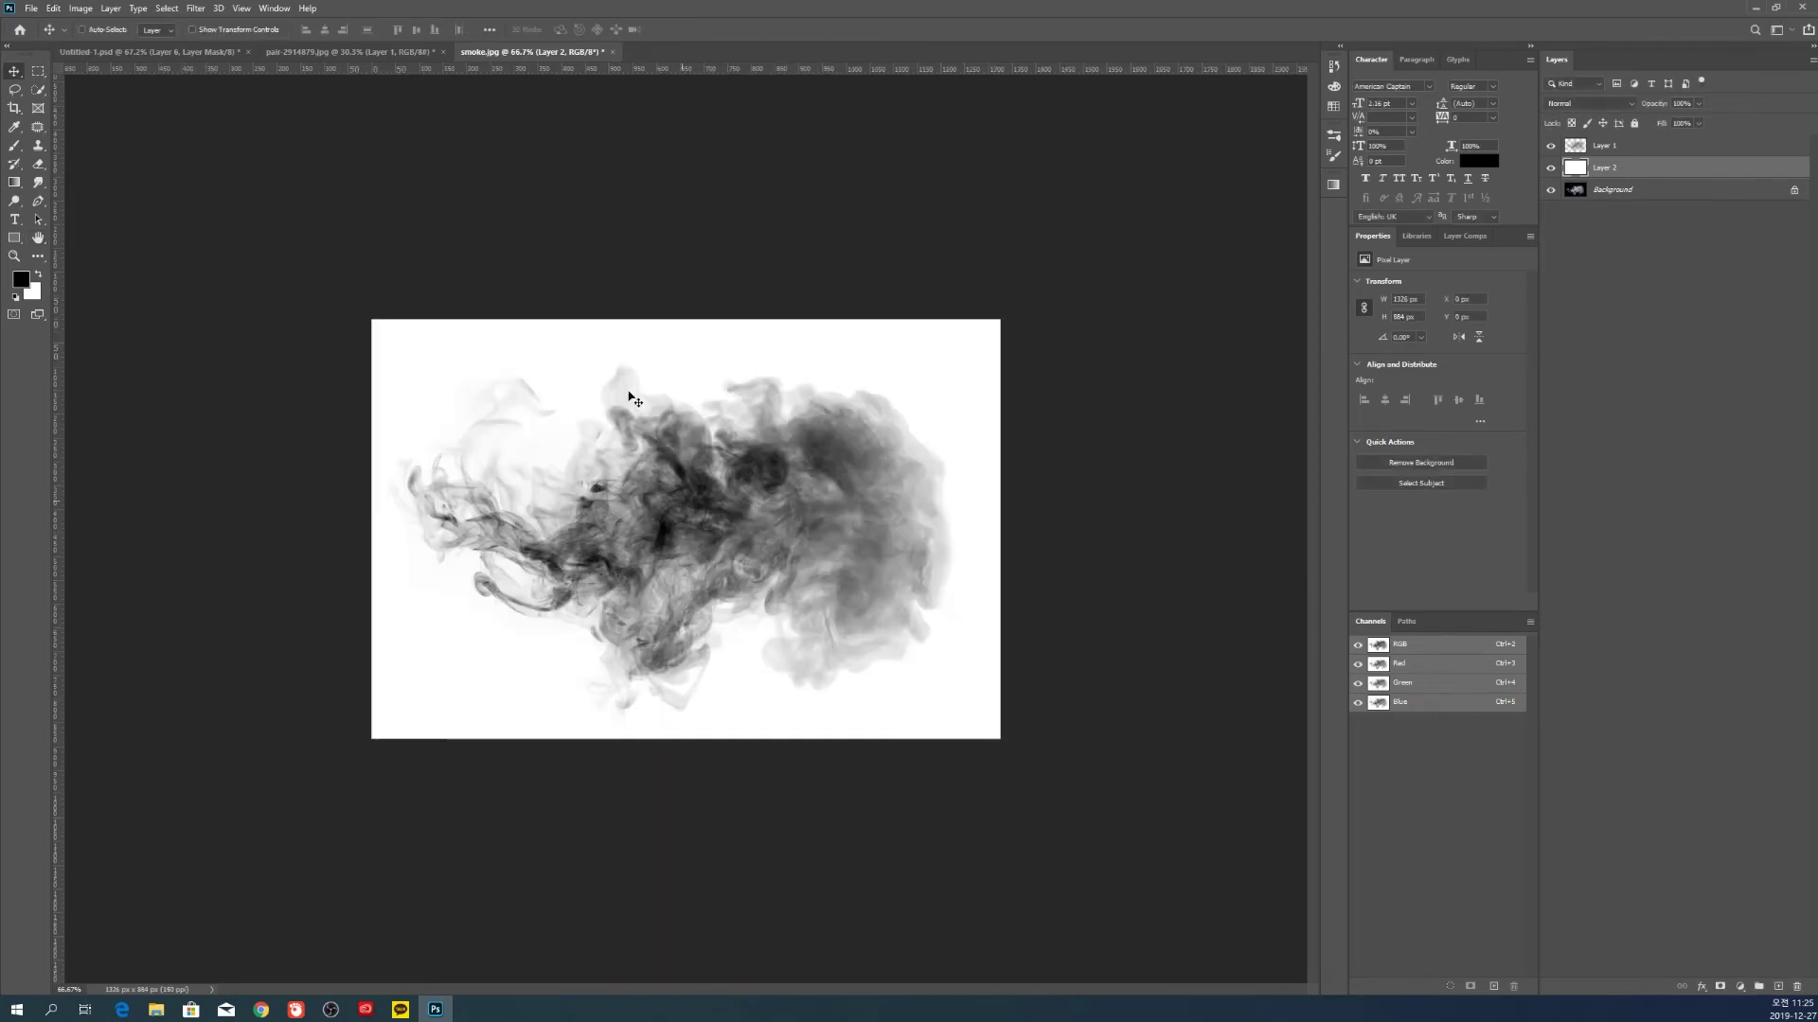
Resize the smoke image to 500 pixels wide and view it at 100%
key(ctrl+alt+i)
text(500)
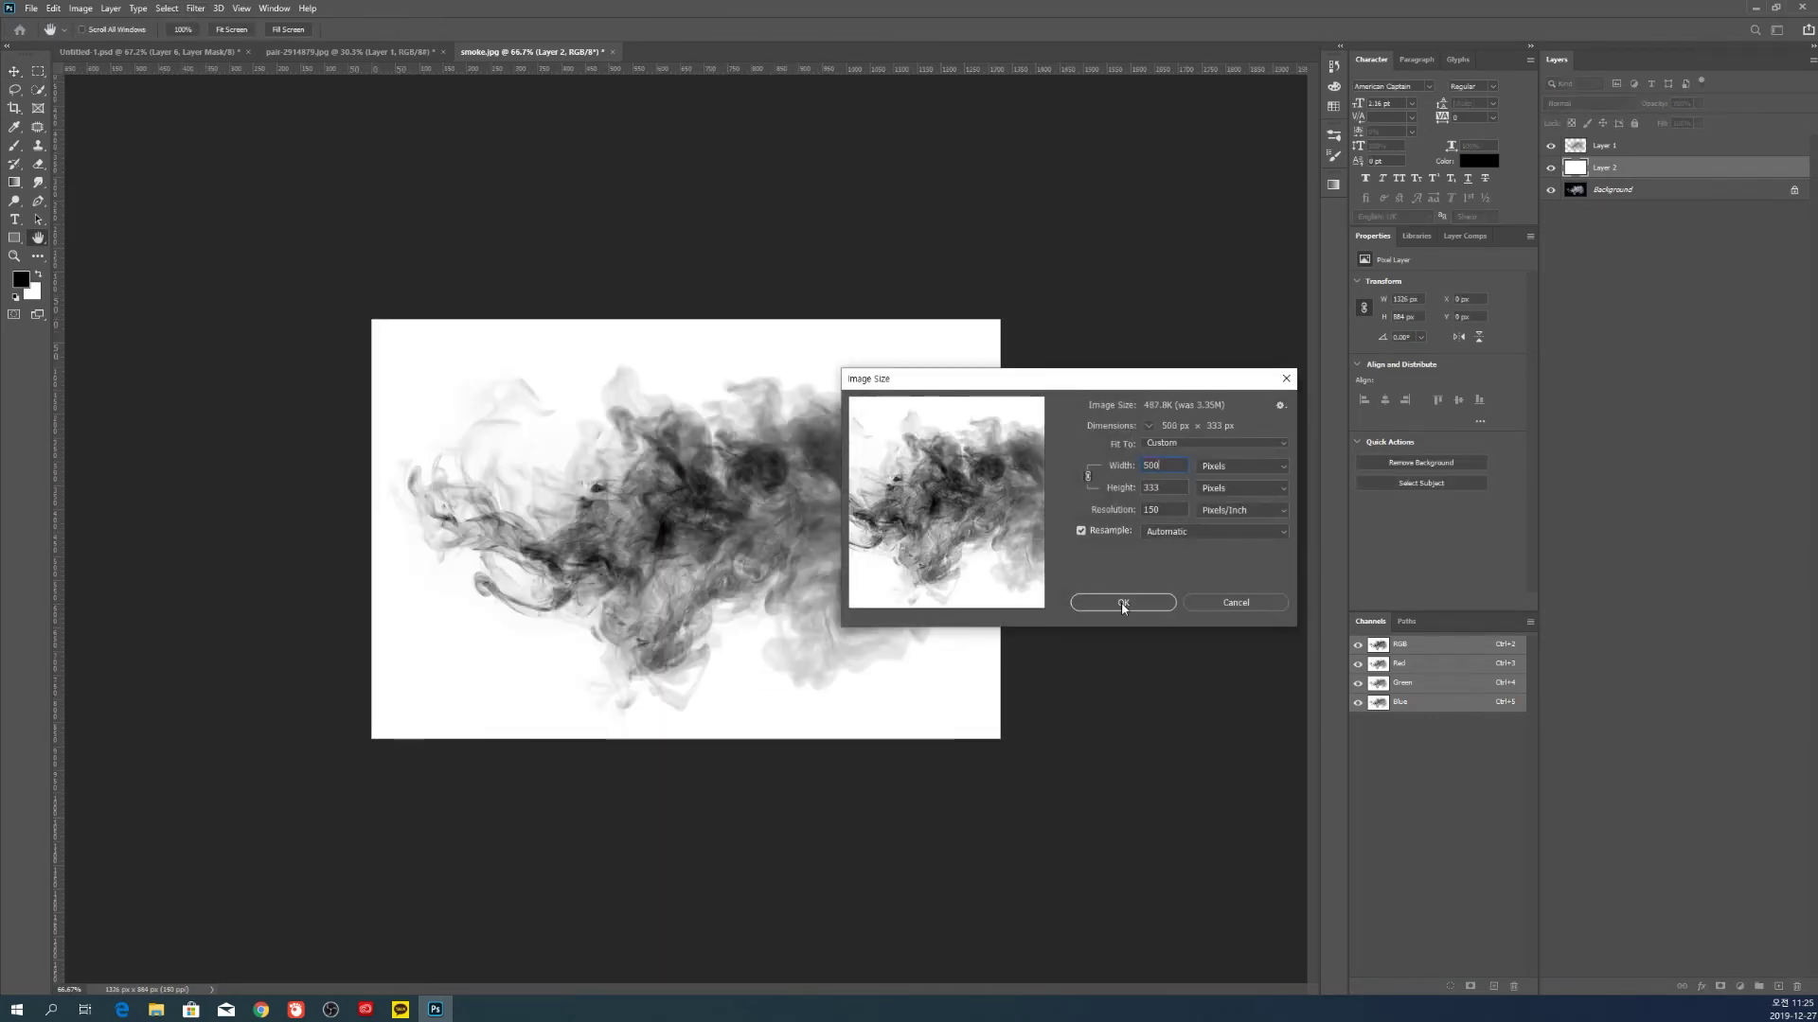
click(1123, 603)
key(v)
scroll(651, 570, up, 3)
scroll(651, 570, up, 5)
double_click(14, 257)
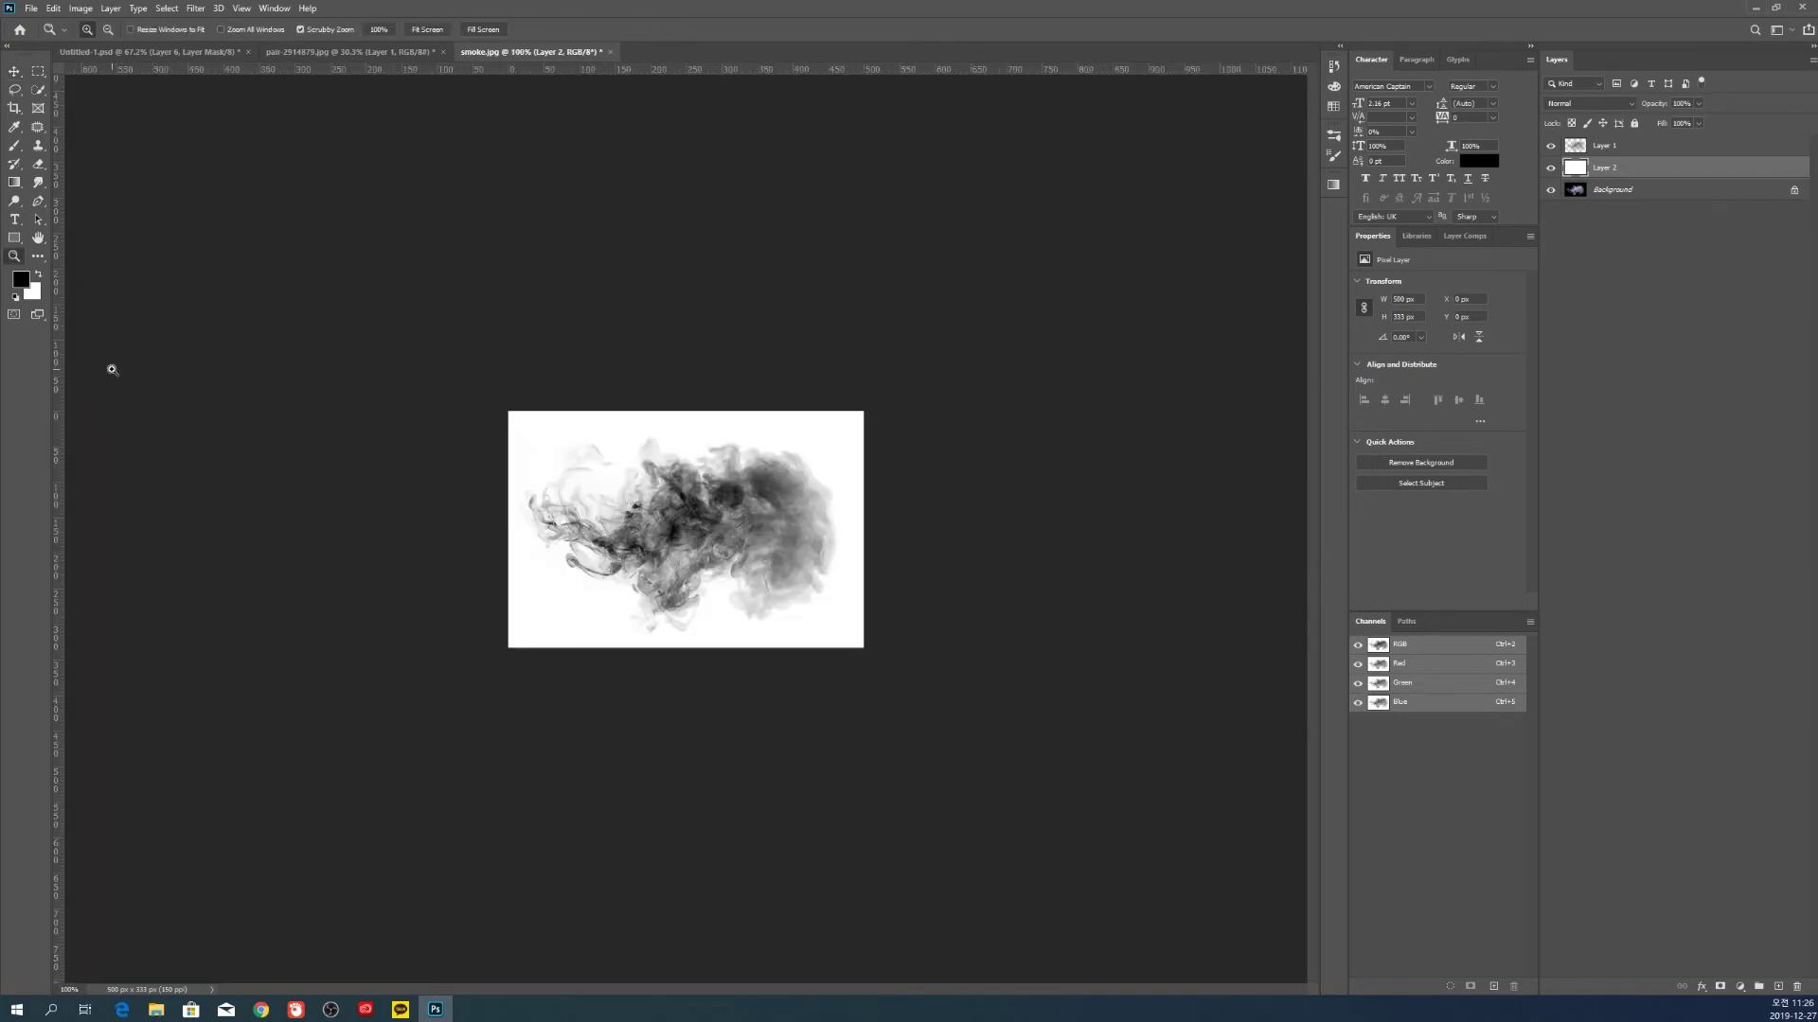
Define the black smoke as a brush preset named smoke
click(53, 7)
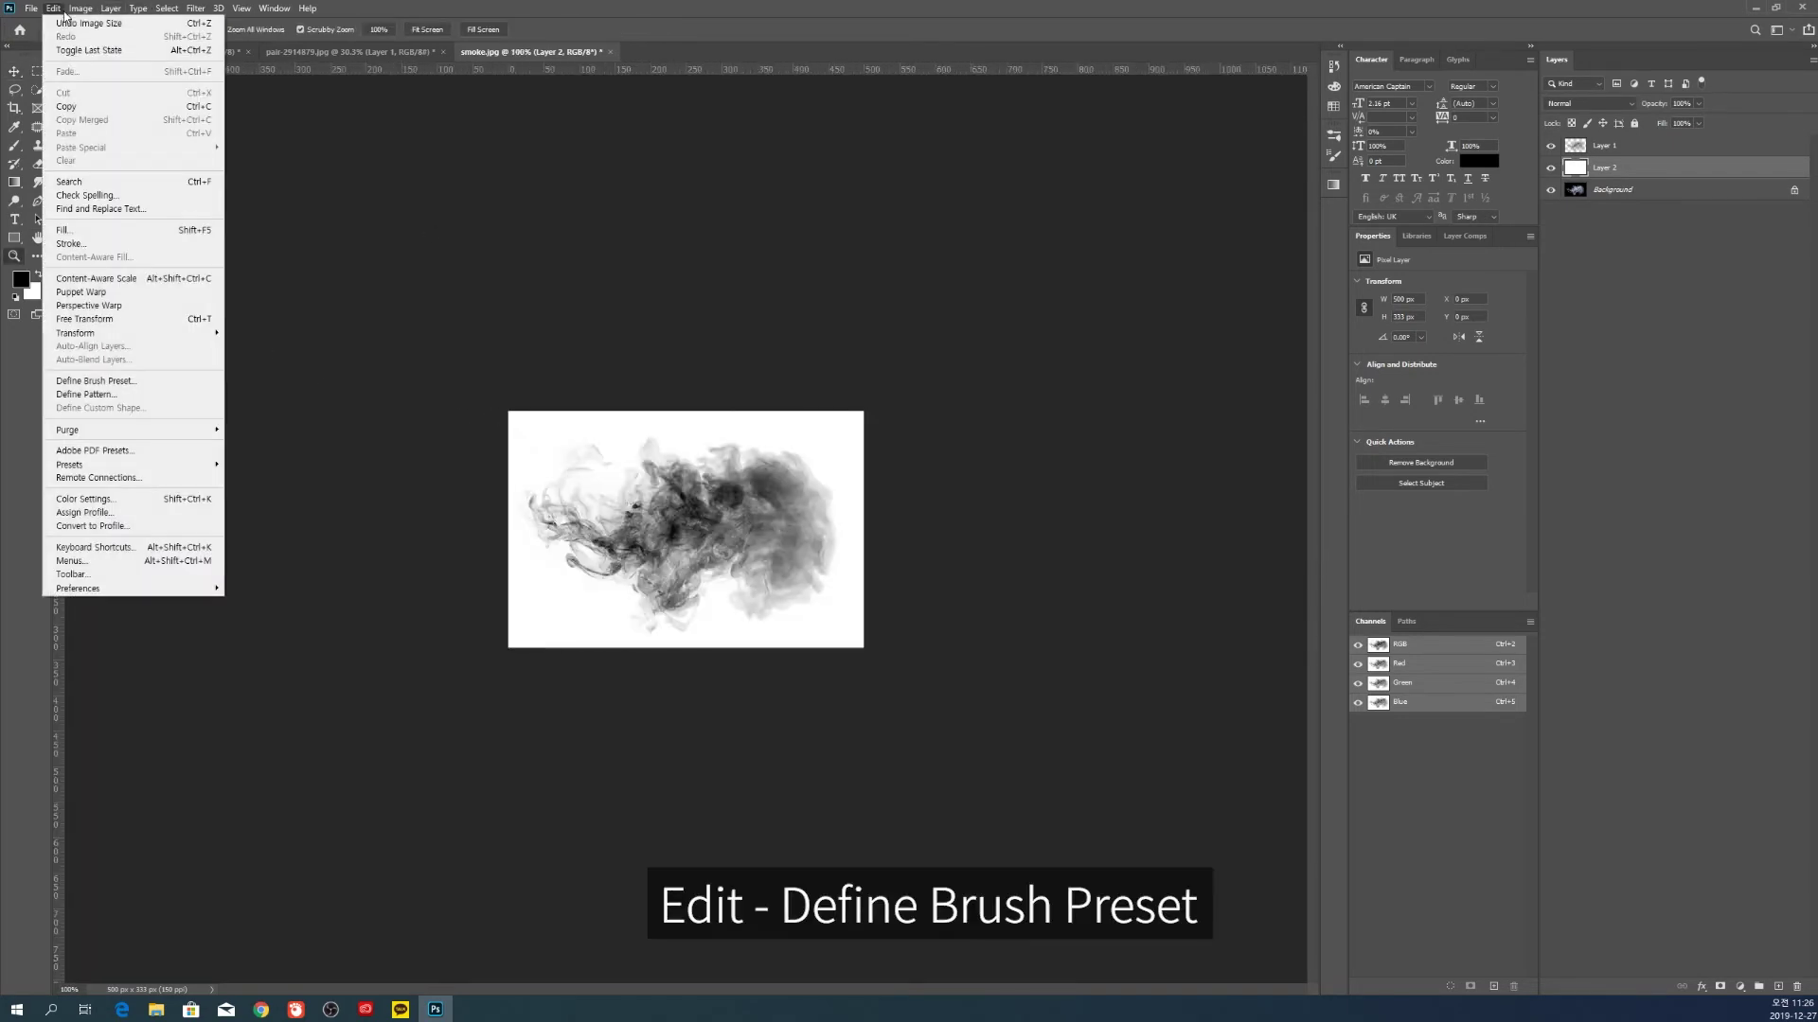
click(95, 380)
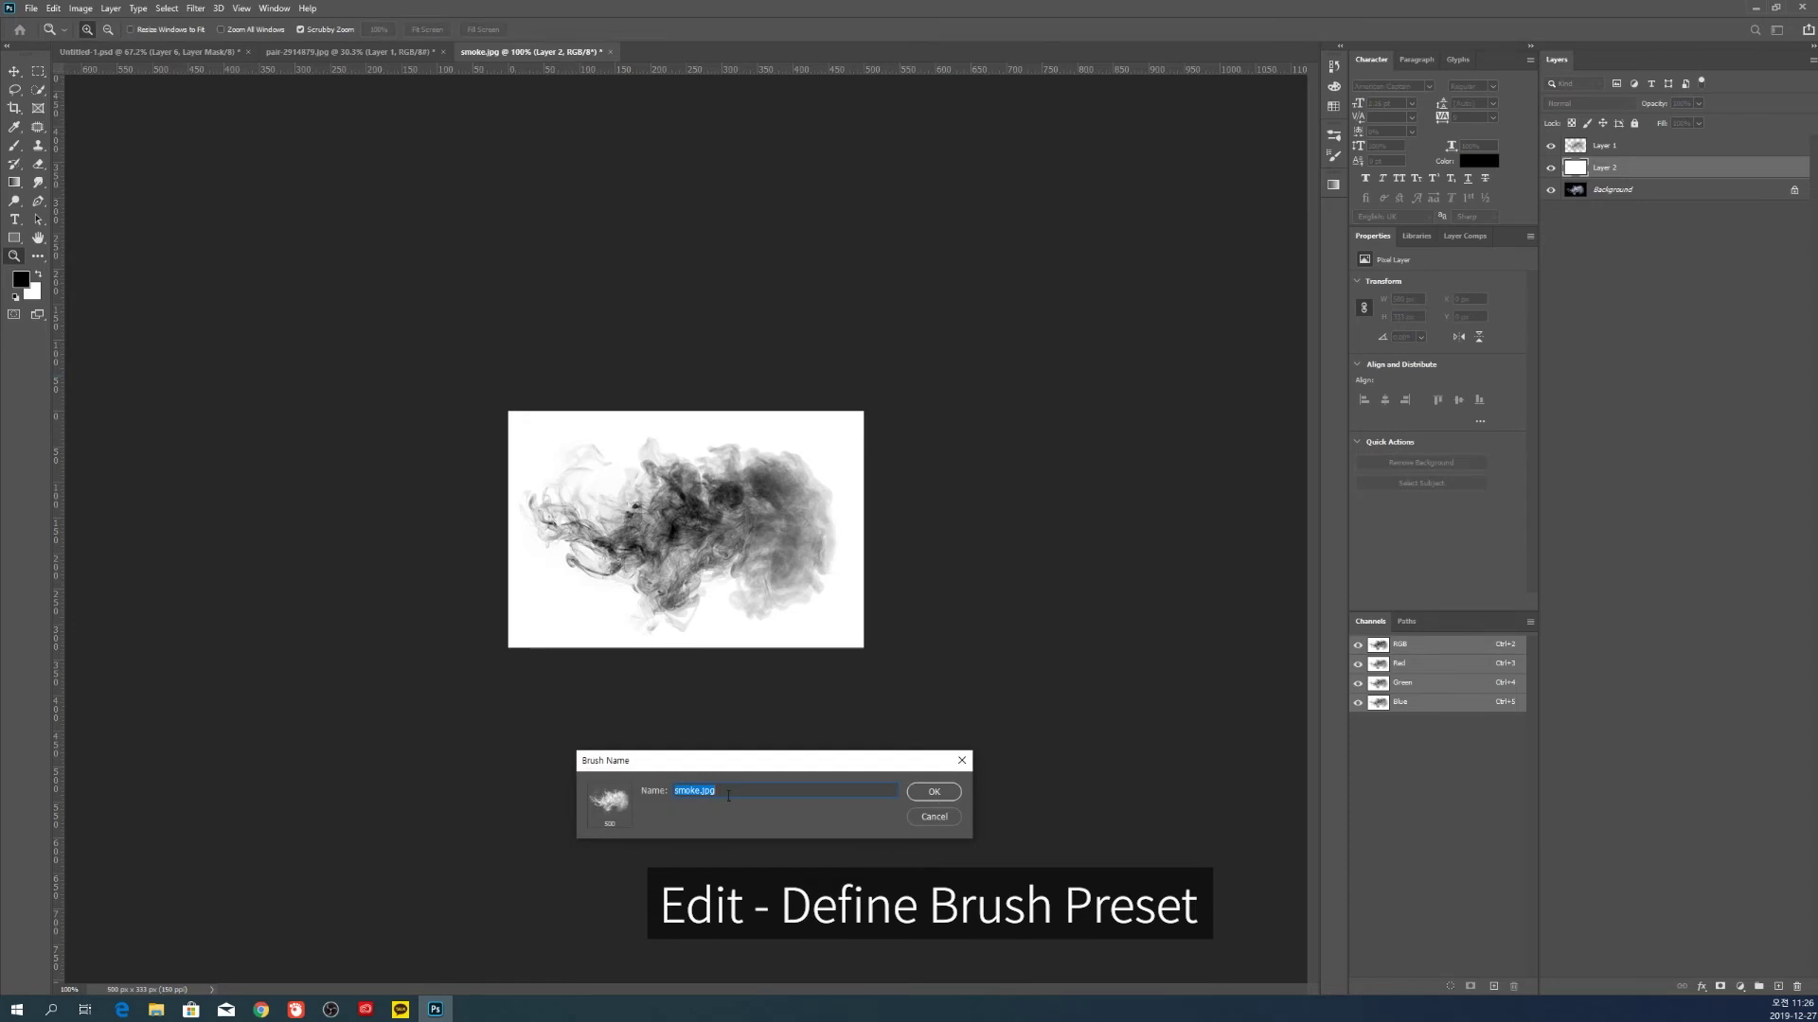
text(d)
key(BackSpace)
text(연기)
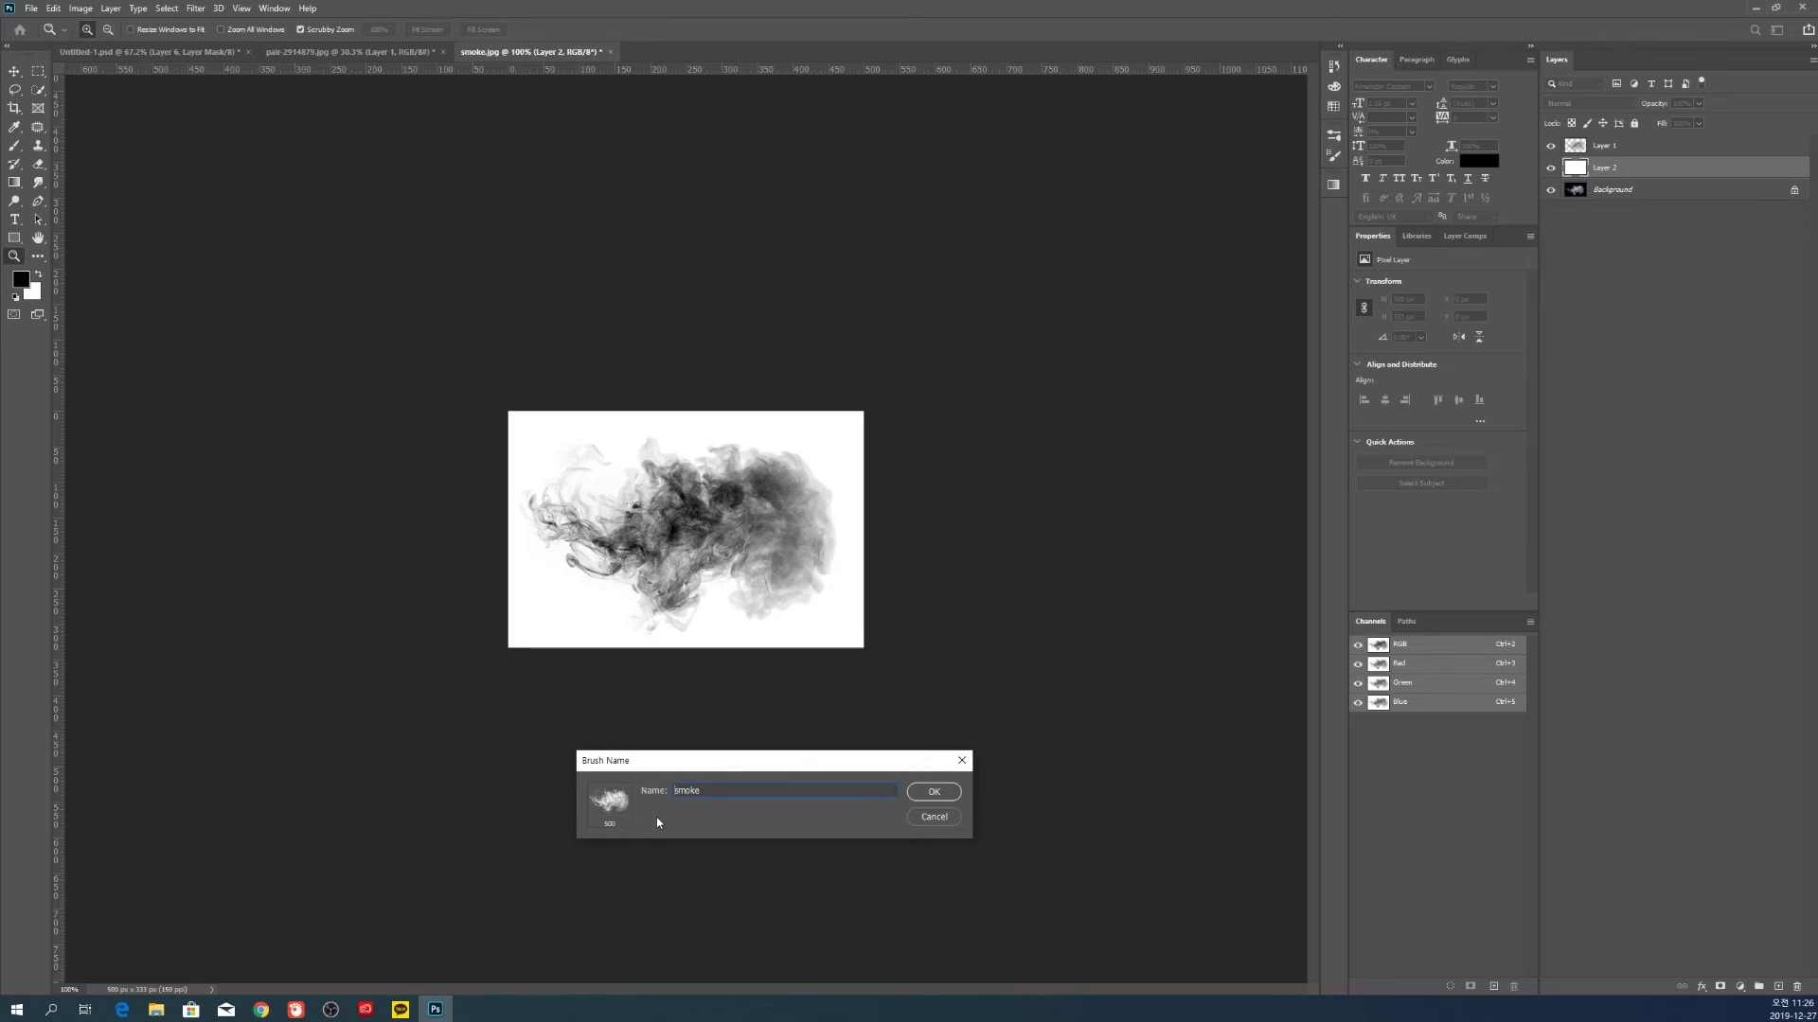
click(934, 791)
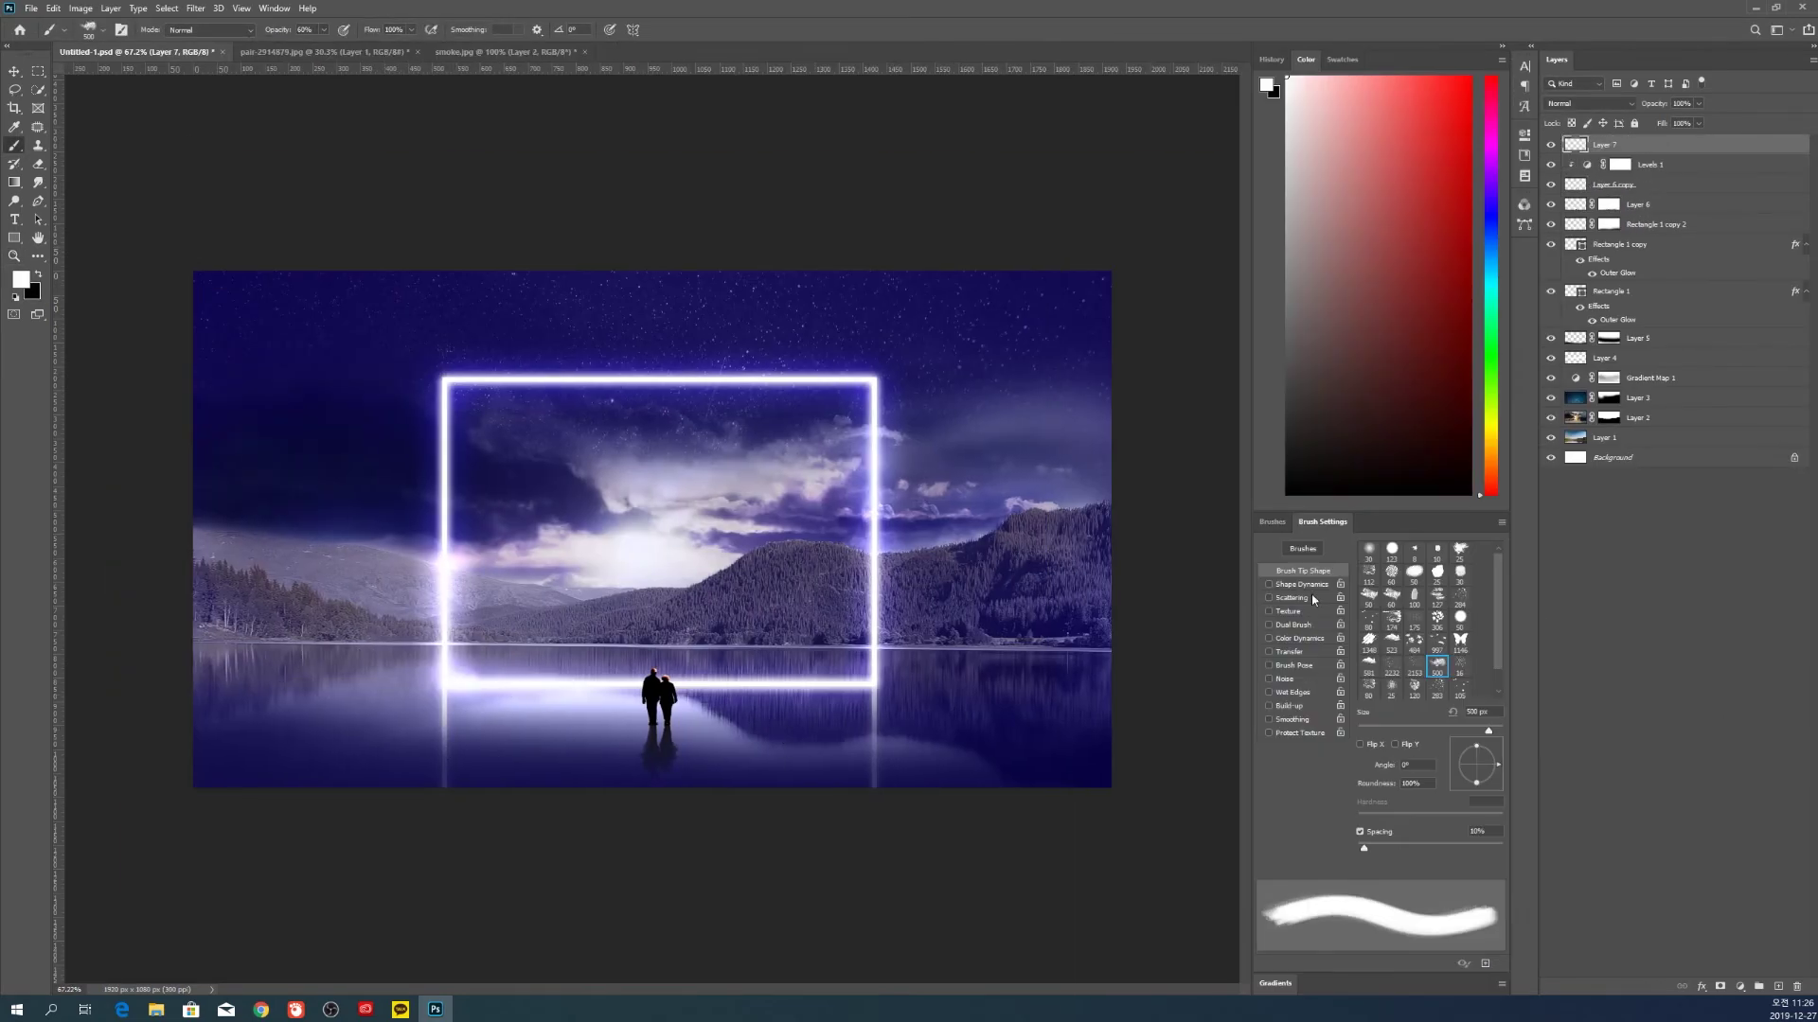
Enable Transfer and Shape Dynamics for the smoke brush and paint white mist on the water around the couple and at the picture's lower left
click(1290, 651)
click(1303, 570)
click(1302, 584)
mouse_move(1359, 672)
mouse_down()
mouse_move(1428, 673)
mouse_move(1357, 673)
mouse_up()
key(])
drag(606, 711, 696, 708)
click(189, 748)
Set the smoke brush's angle jitter to about 28% and paint more white mist across the lake
drag(1358, 673, 1398, 673)
click(377, 728)
click(602, 795)
click(1011, 662)
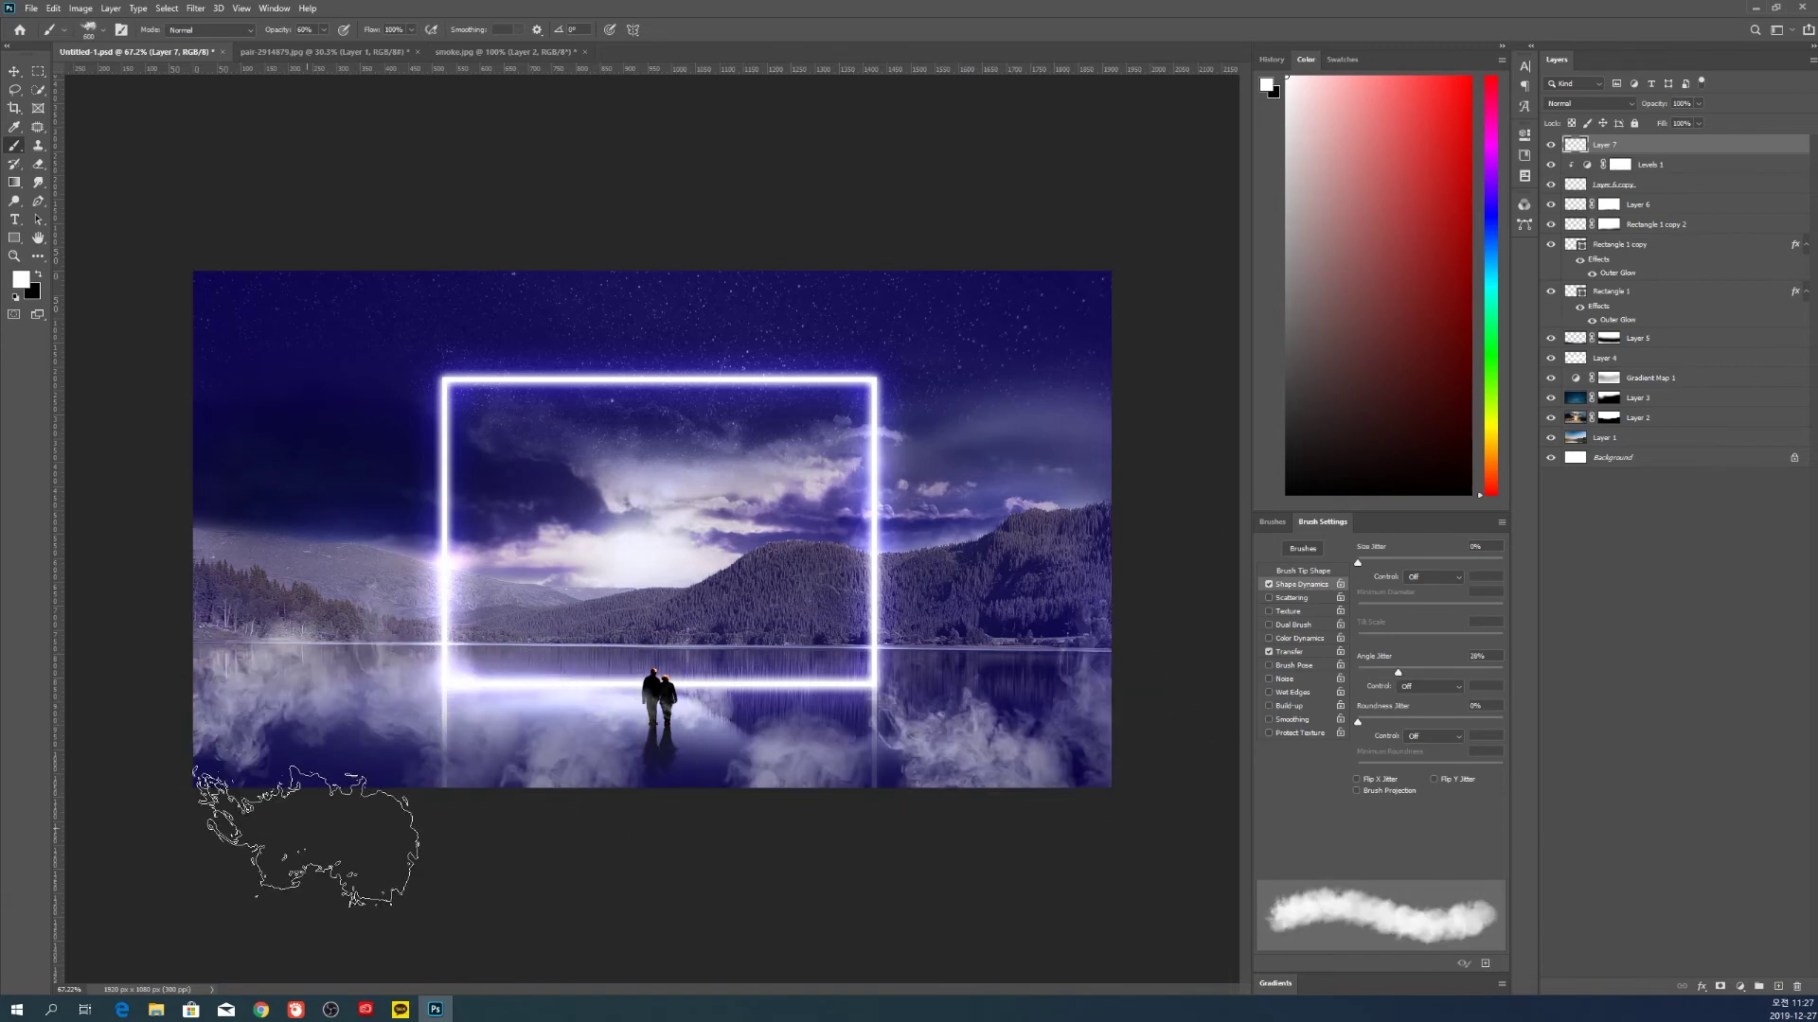
click(459, 950)
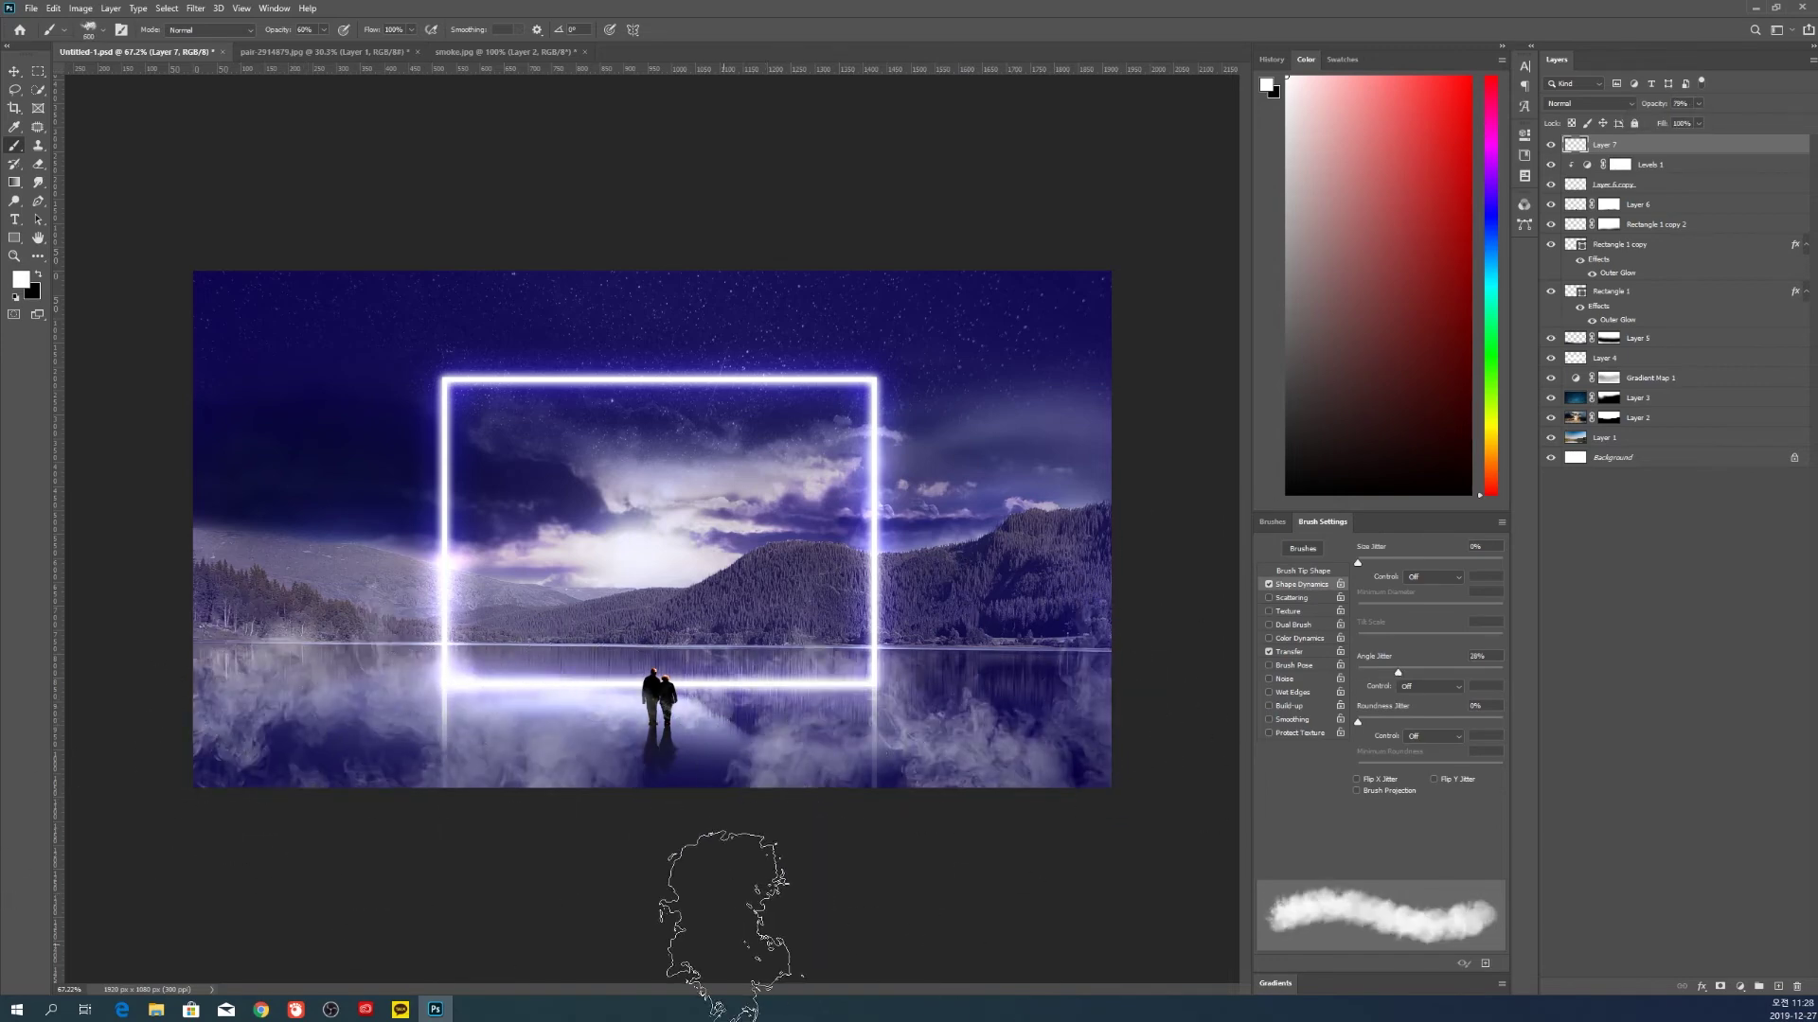
Lower the mist layer's opacity to about 34%
click(1698, 103)
mouse_move(1715, 123)
mouse_down()
mouse_move(1676, 124)
mouse_move(1738, 124)
mouse_move(1675, 124)
mouse_up()
scroll(1623, 105, down, 18)
click(1699, 104)
Shrink the smoke brush and set its angle jitter to 0%
key([)
key([)
key([)
key([)
key([)
key([)
key([)
key([)
drag(1398, 673, 1397, 675)
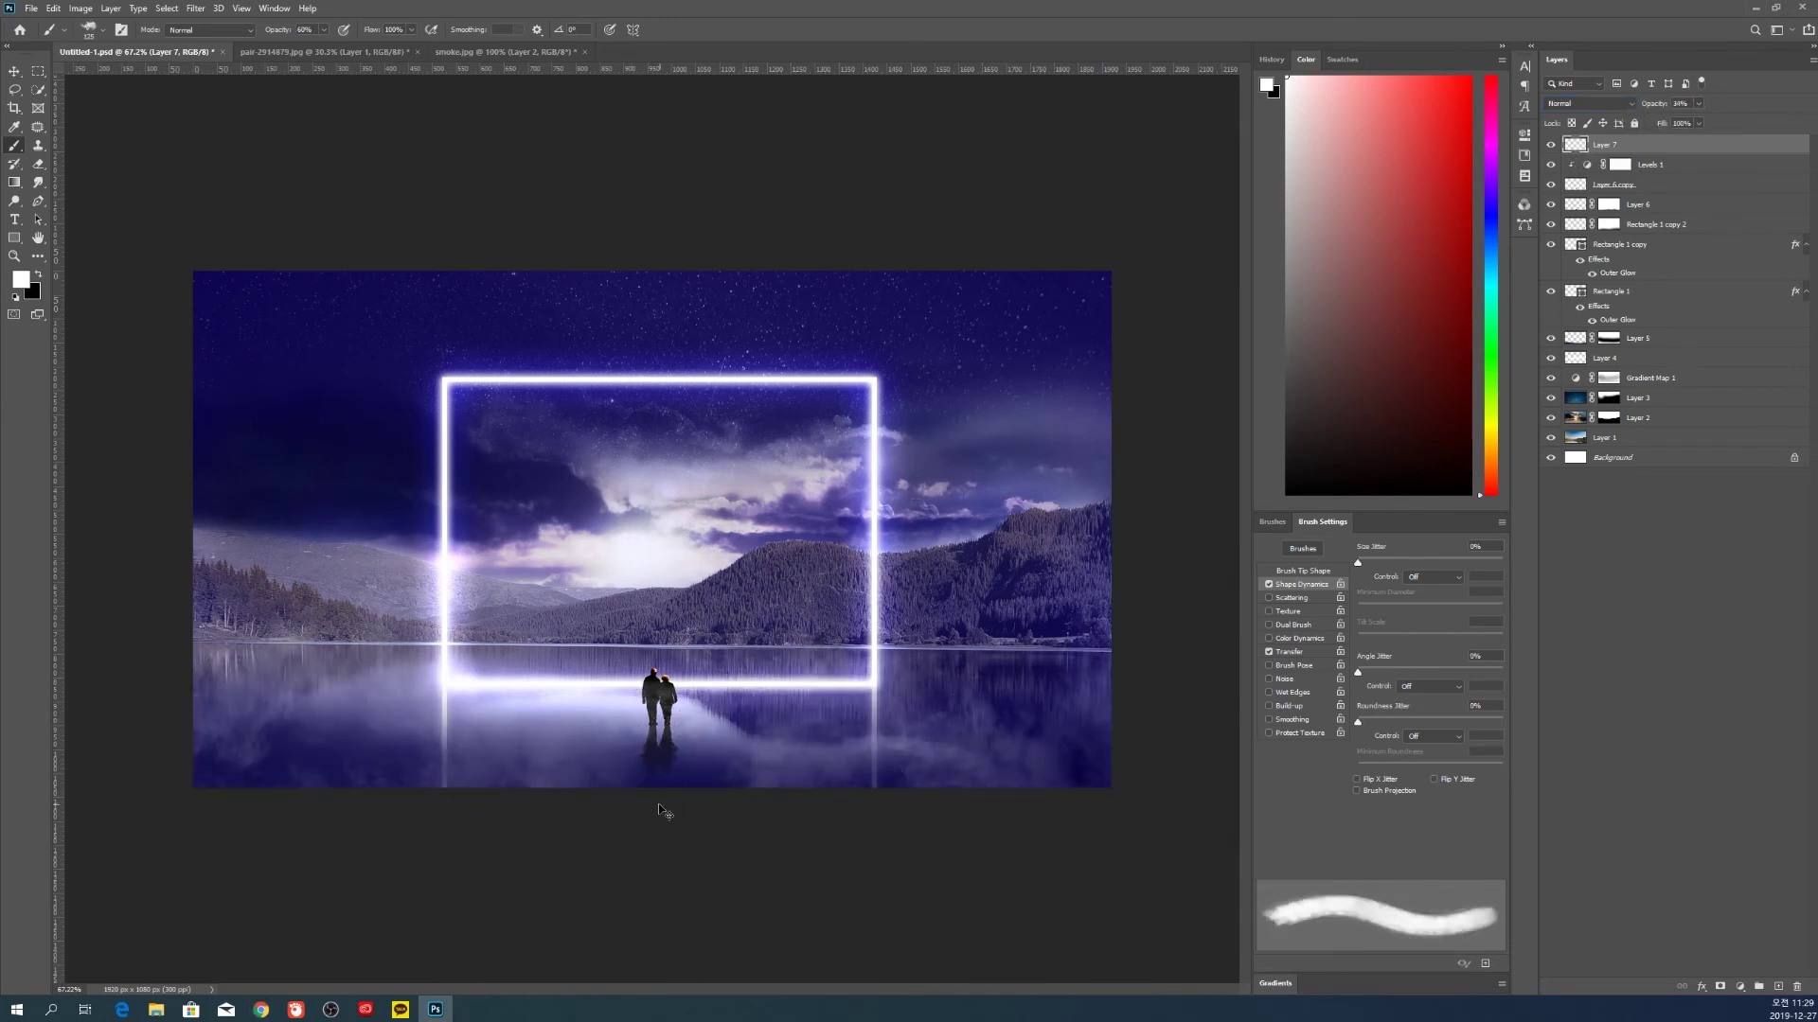
Set the mist layer's opacity to 30%
key(v)
drag(1698, 103, 1699, 126)
click(1685, 144)
Add a layer mask to the mist layer and brush out the mist along the picture's bottom edge in black
click(1720, 987)
key(b)
click(95, 30)
double_click(29, 135)
drag(1051, 814, 152, 872)
key(v)
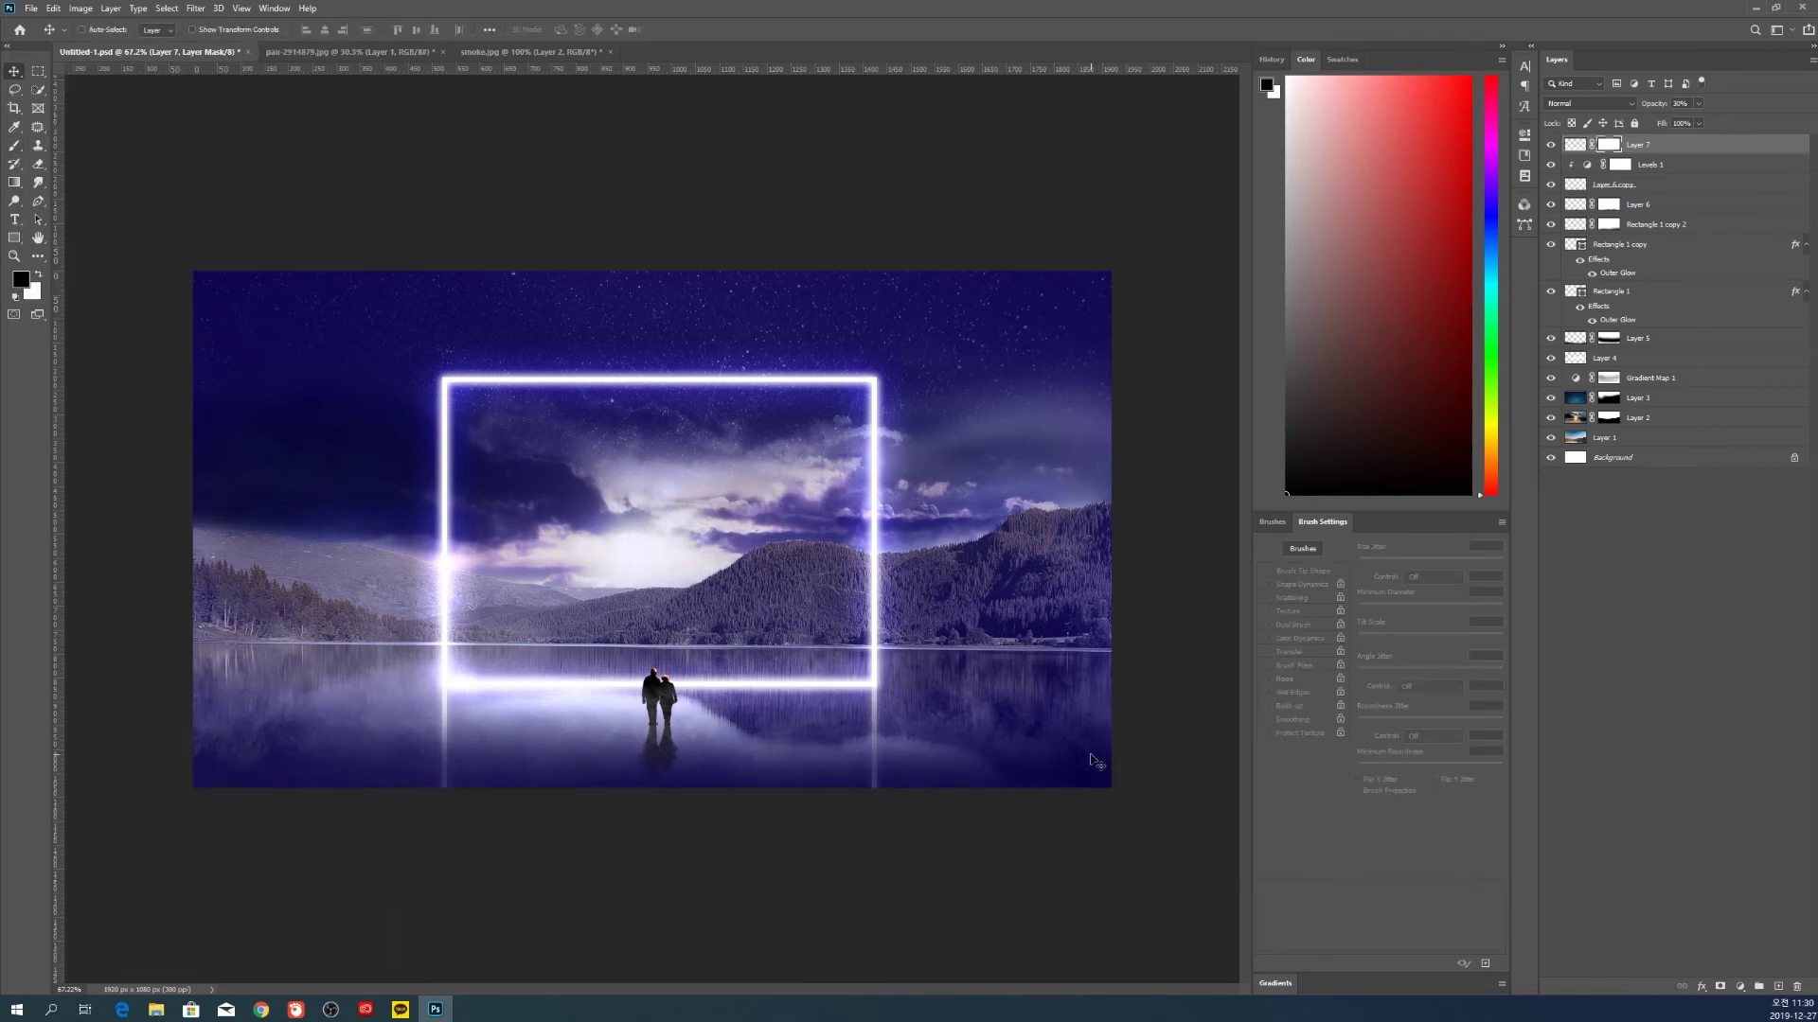
key(x)
click(1697, 622)
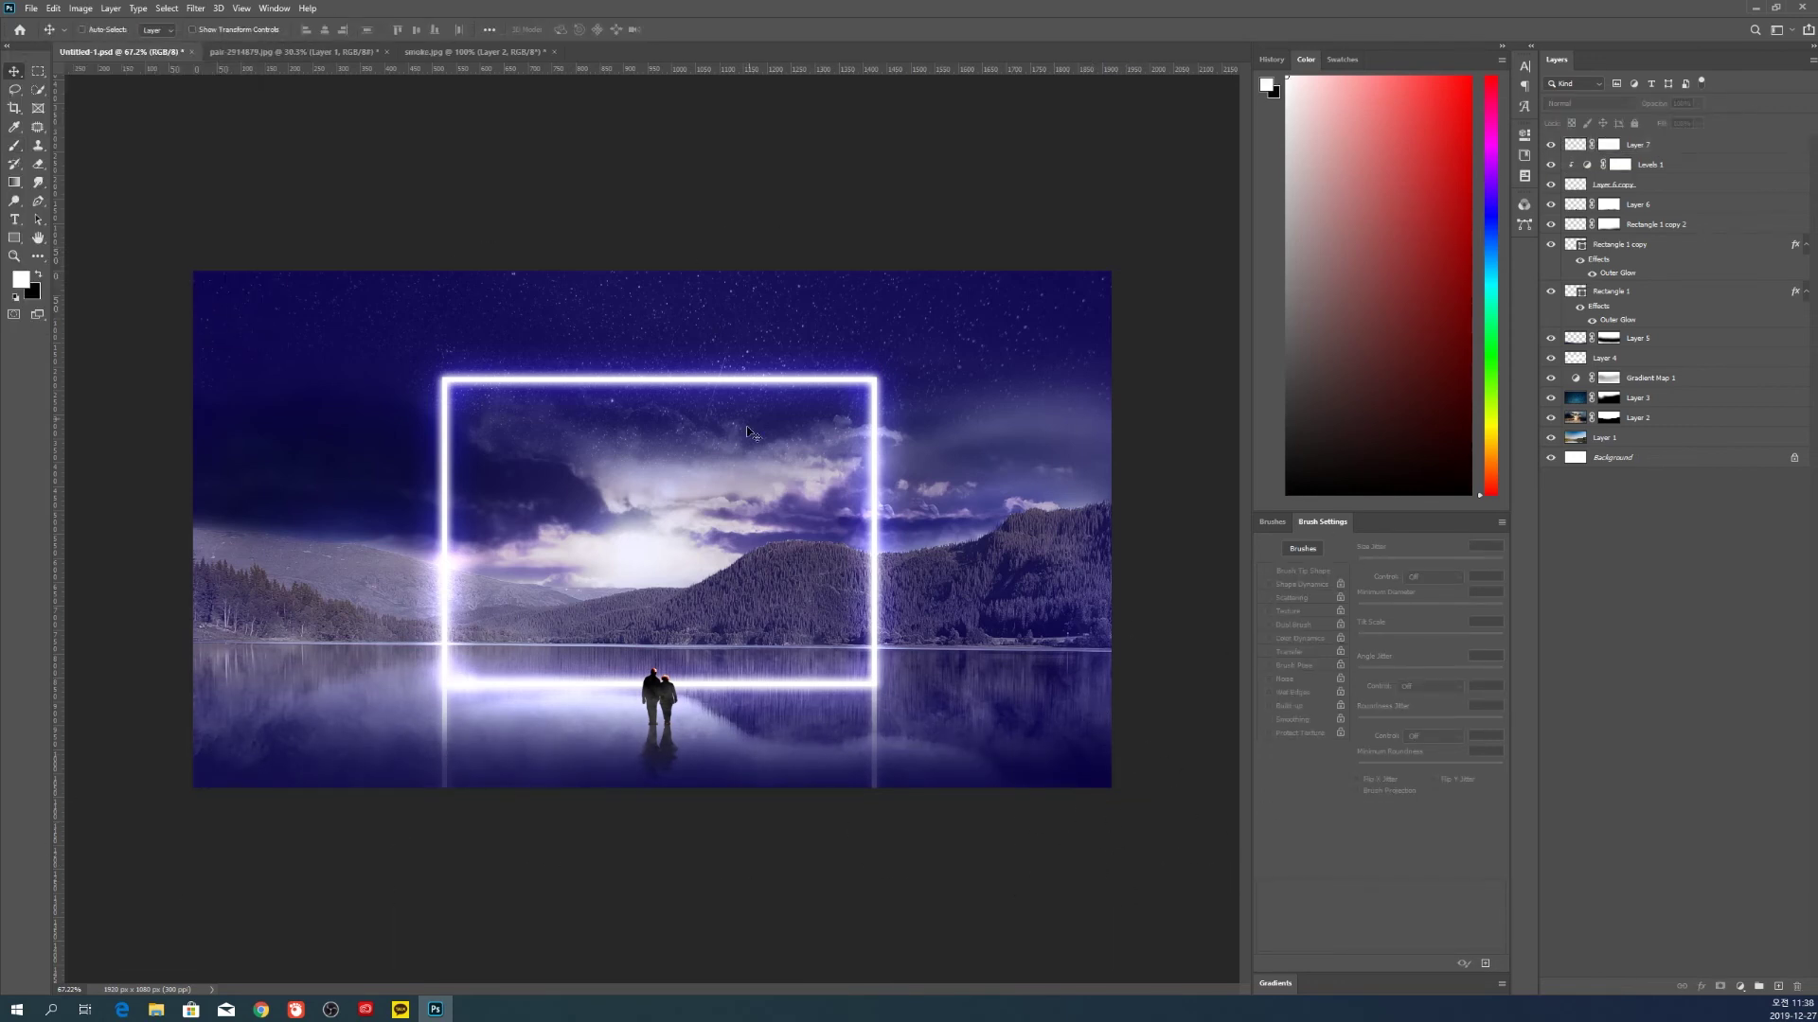
Add a new top layer for the Gradient tool and change the gradient type to Noise
key(g)
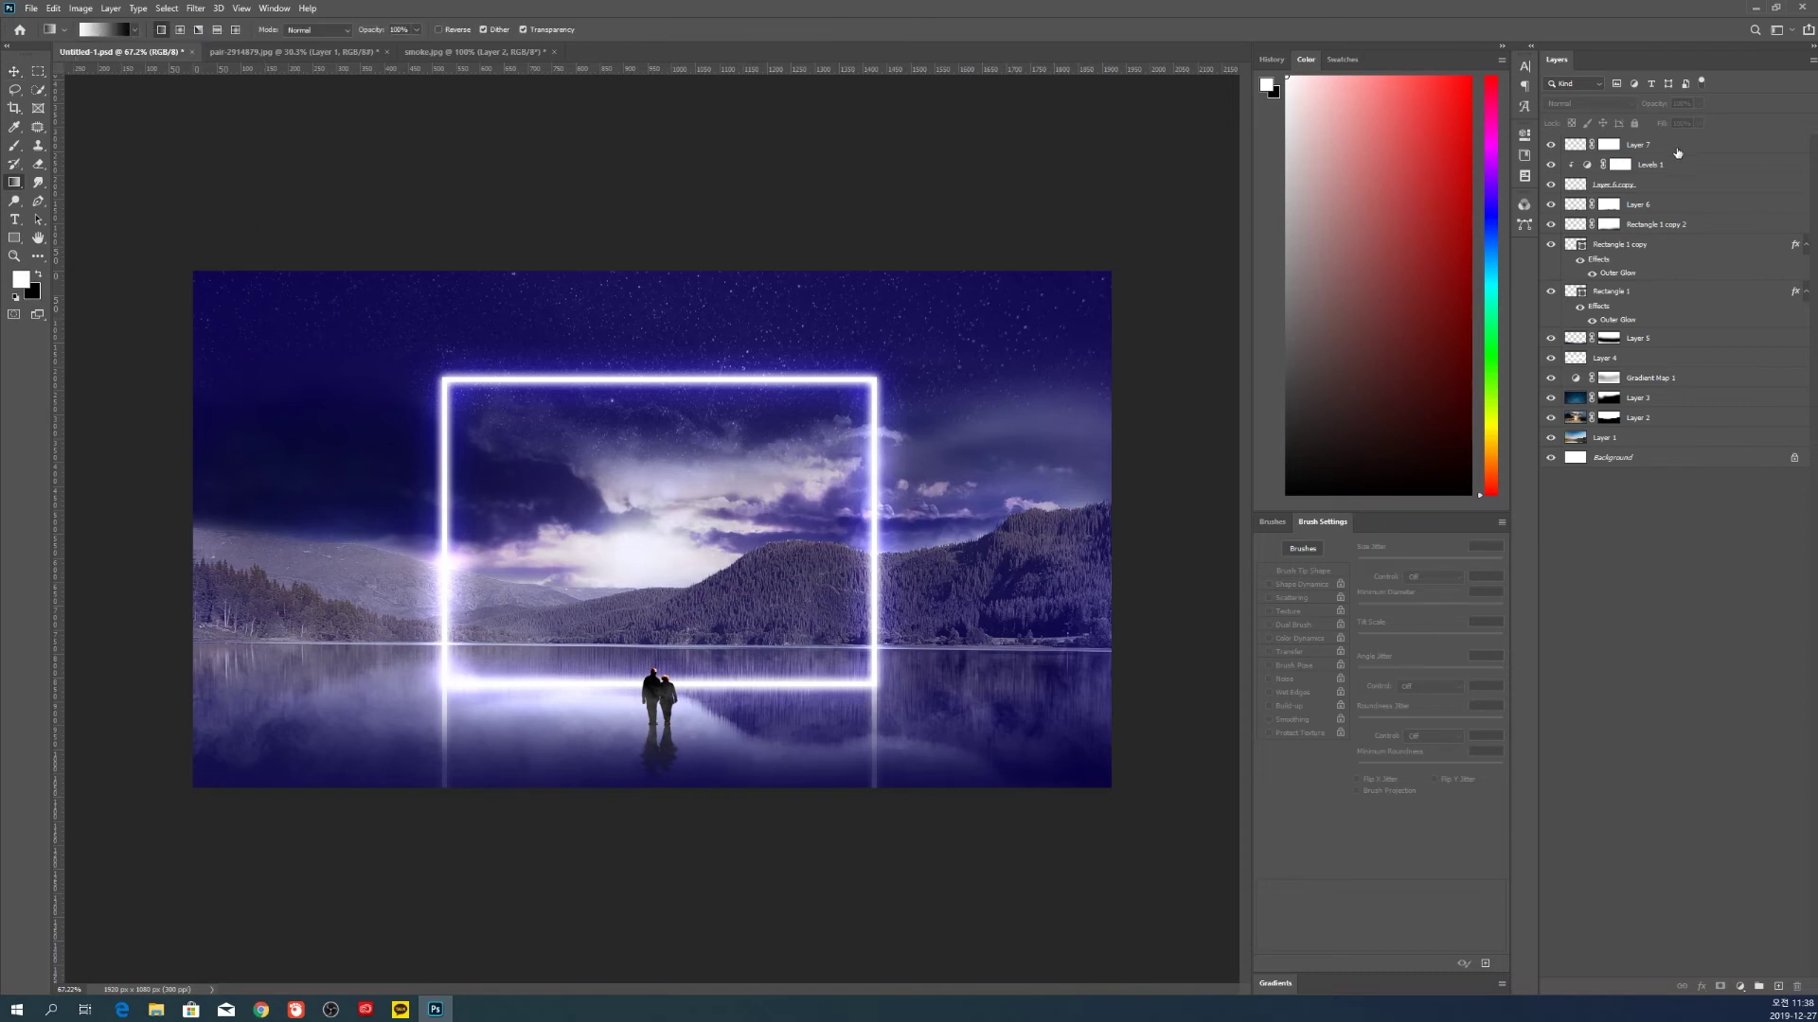
key(ctrl+shift+alt+n)
click(104, 29)
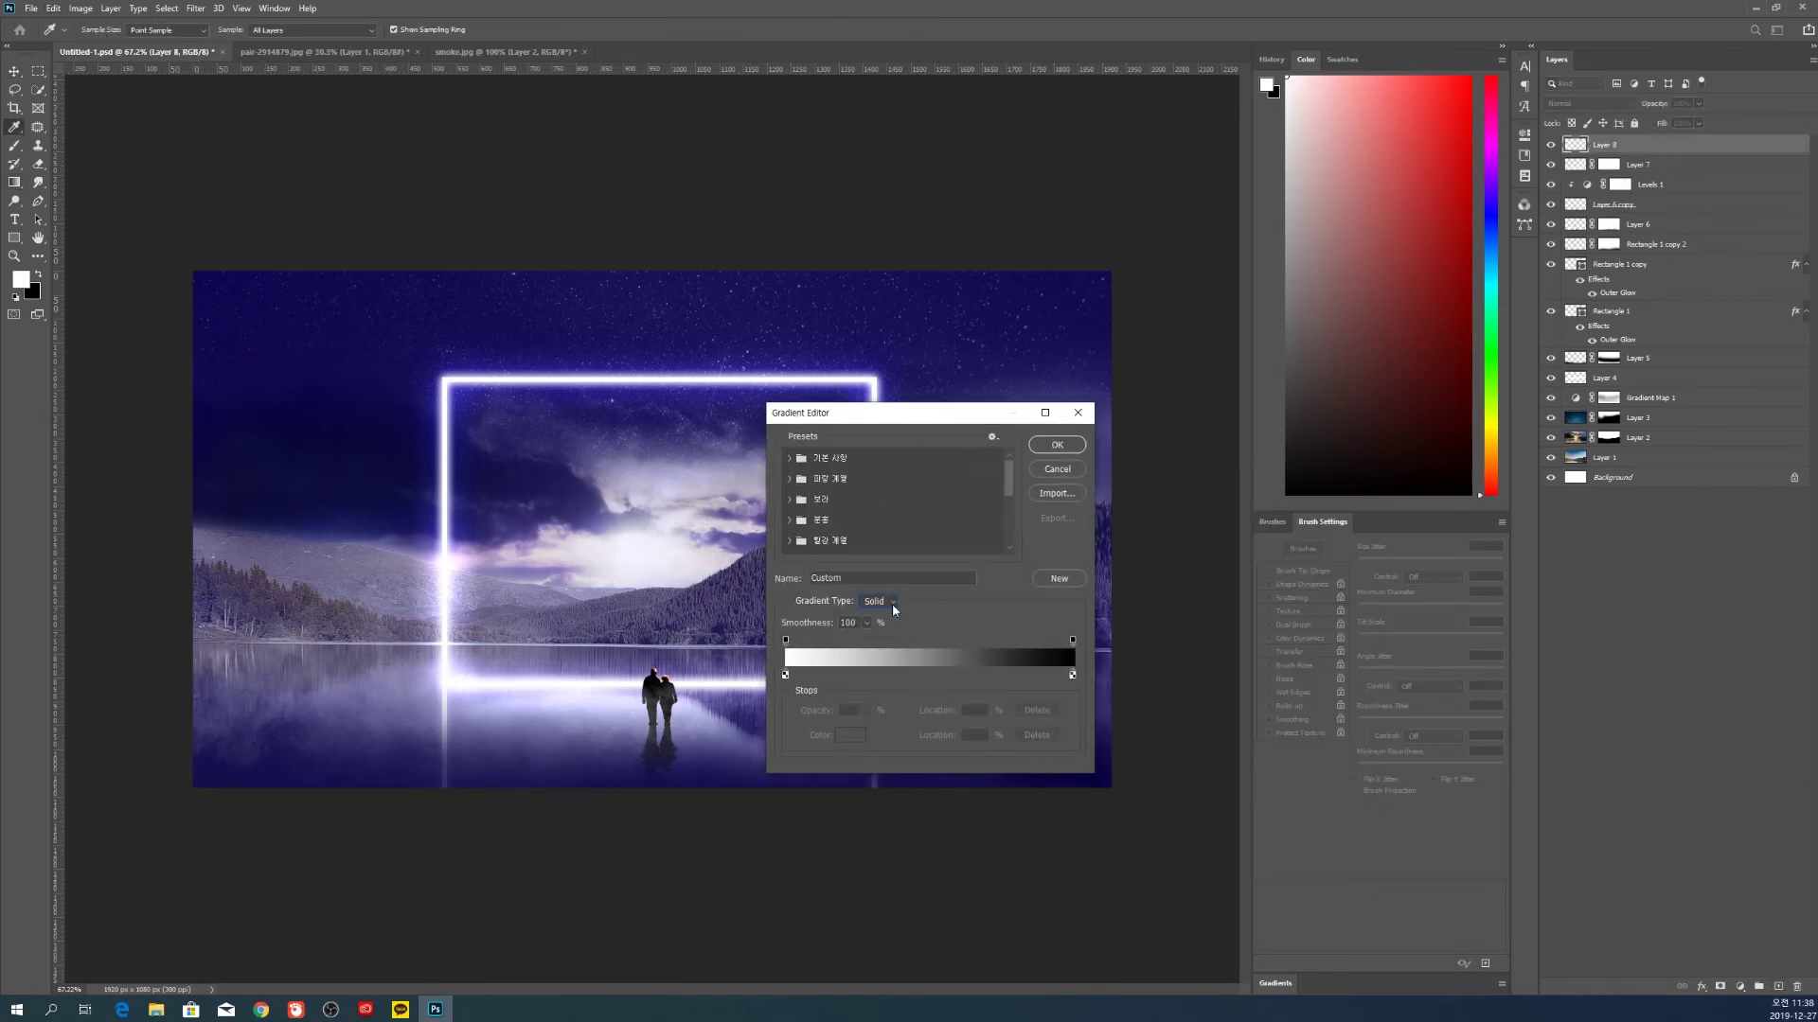
click(892, 607)
click(900, 633)
Try different RGB channel ranges for the noise gradient and randomize it
drag(954, 691, 816, 691)
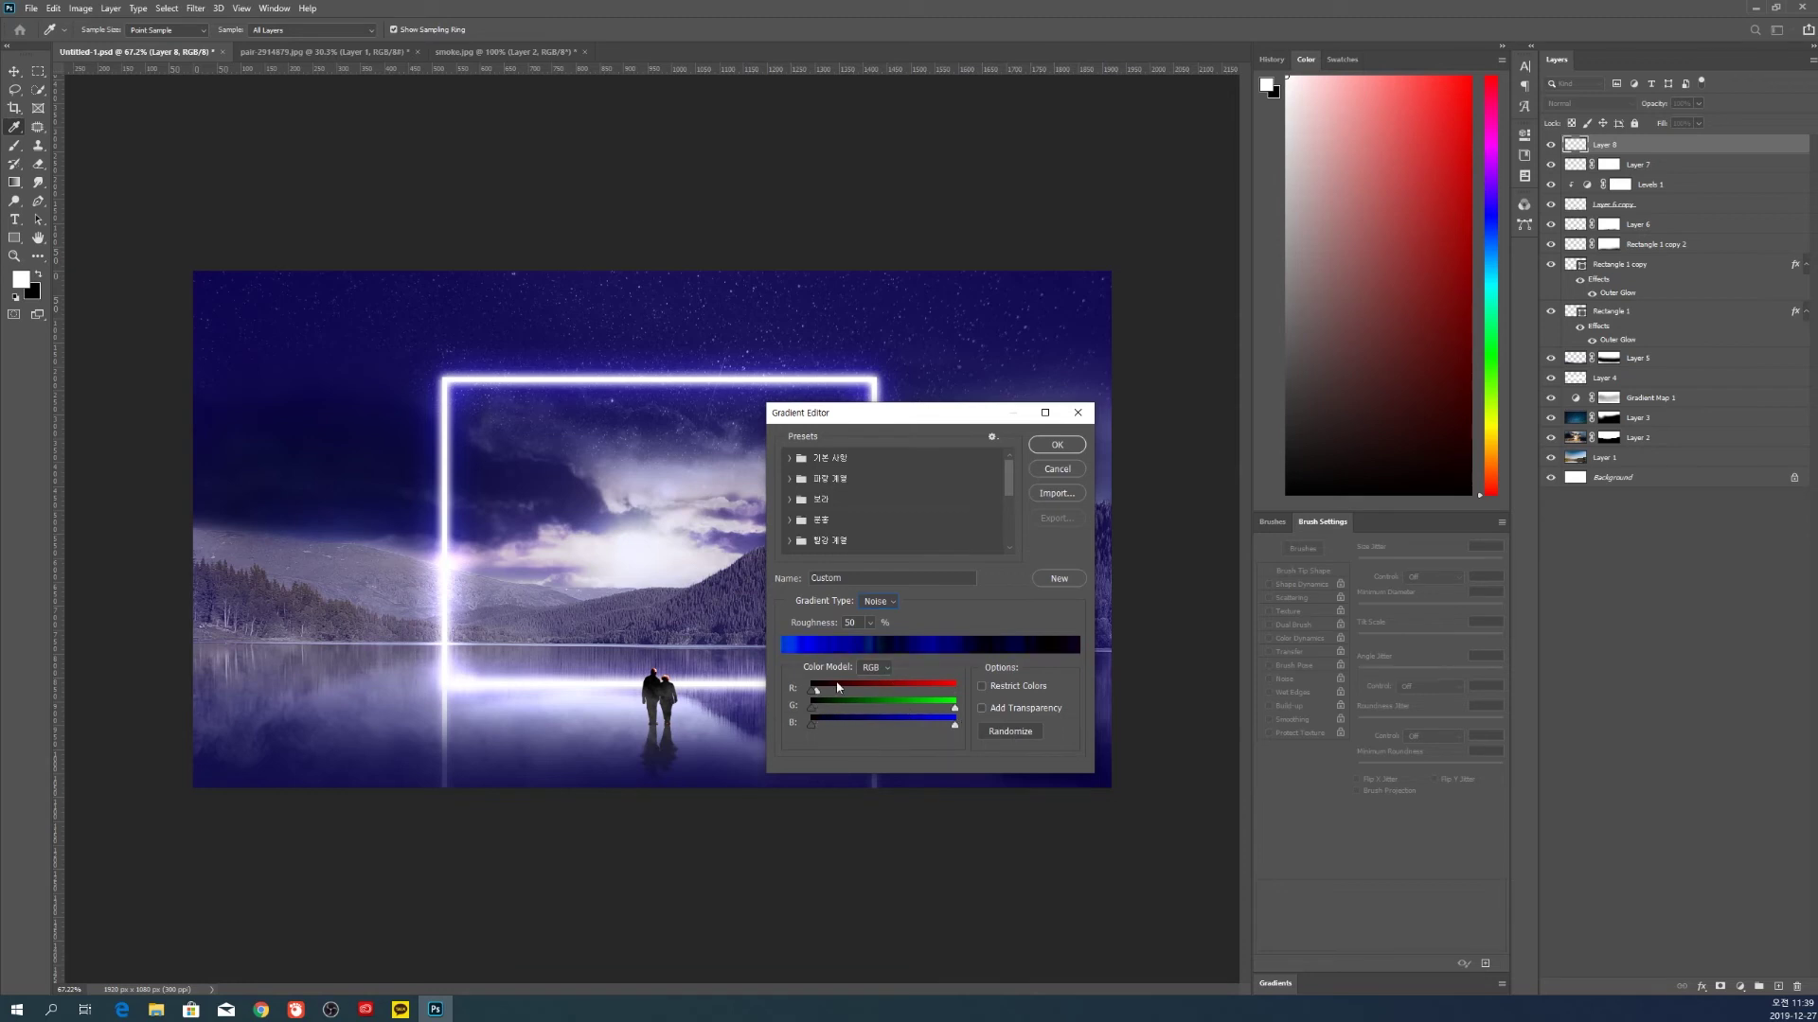
click(868, 681)
drag(811, 692, 888, 725)
mouse_move(811, 725)
mouse_down()
mouse_move(888, 725)
mouse_move(811, 726)
mouse_up()
drag(888, 725, 811, 708)
drag(888, 708, 954, 708)
drag(885, 691, 811, 692)
click(1013, 734)
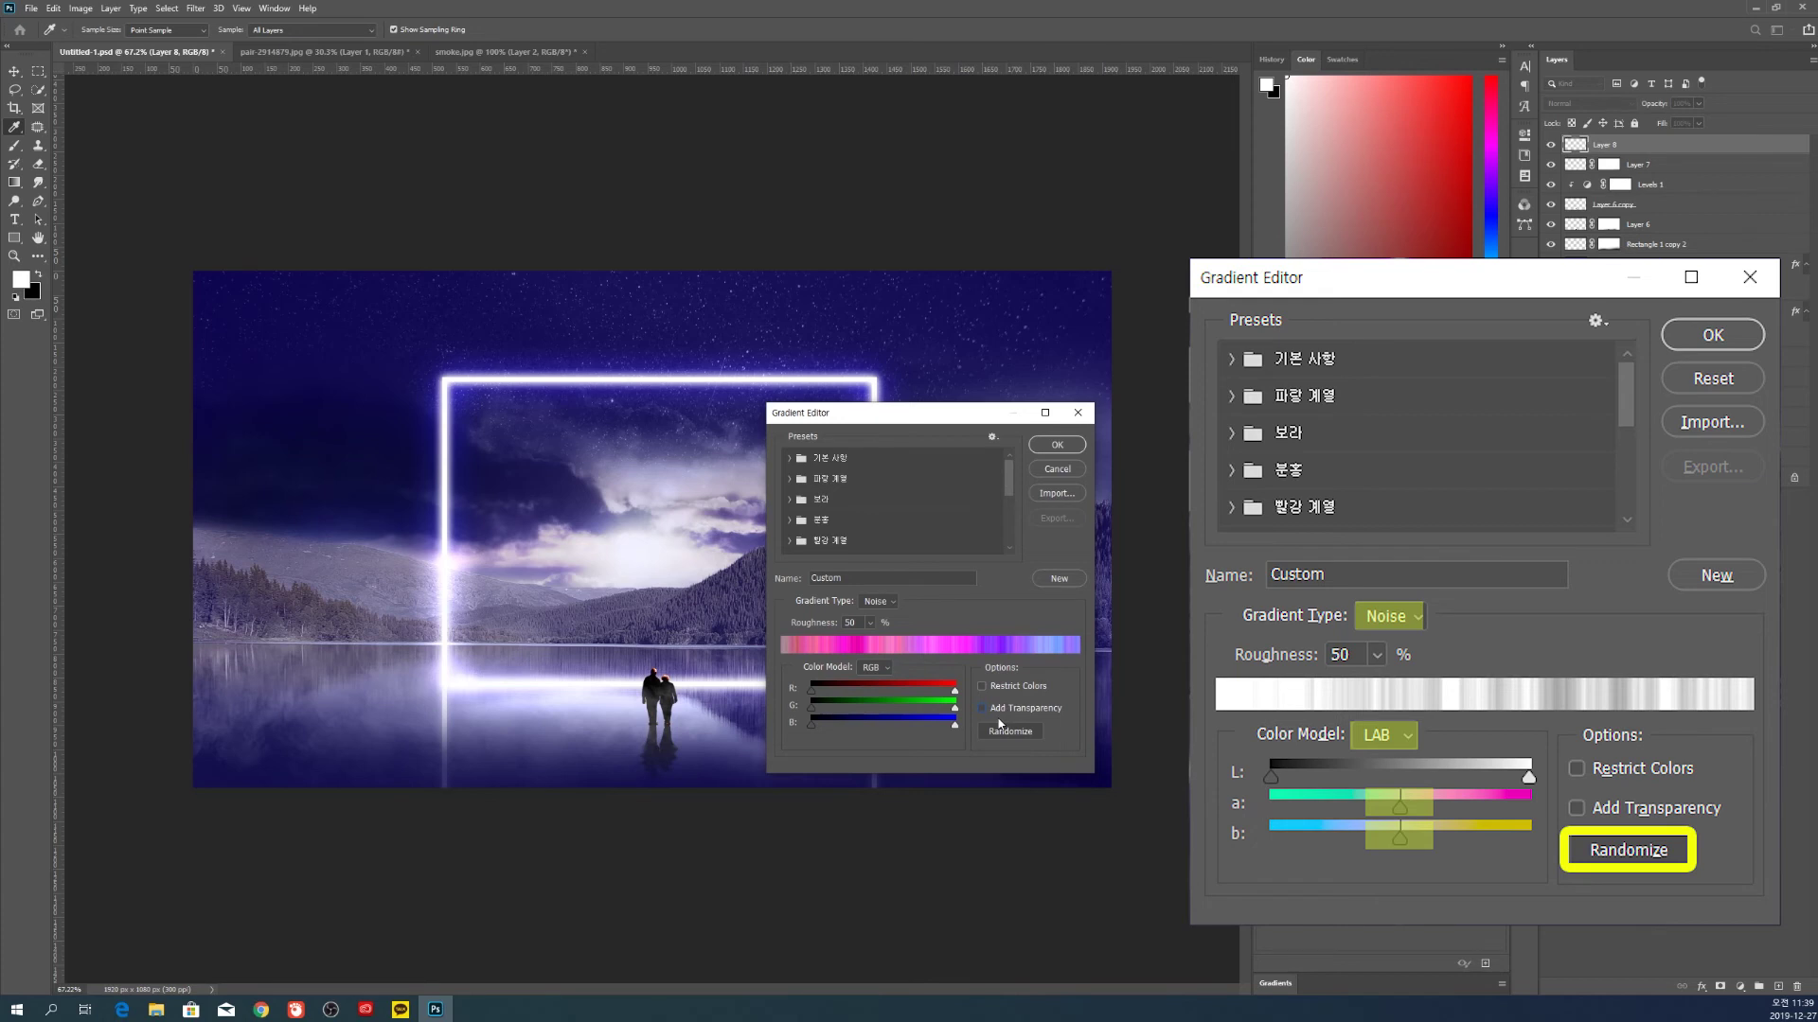
Set the noise gradient's color model to LAB and narrow both the a and b ranges to their midpoints
click(886, 692)
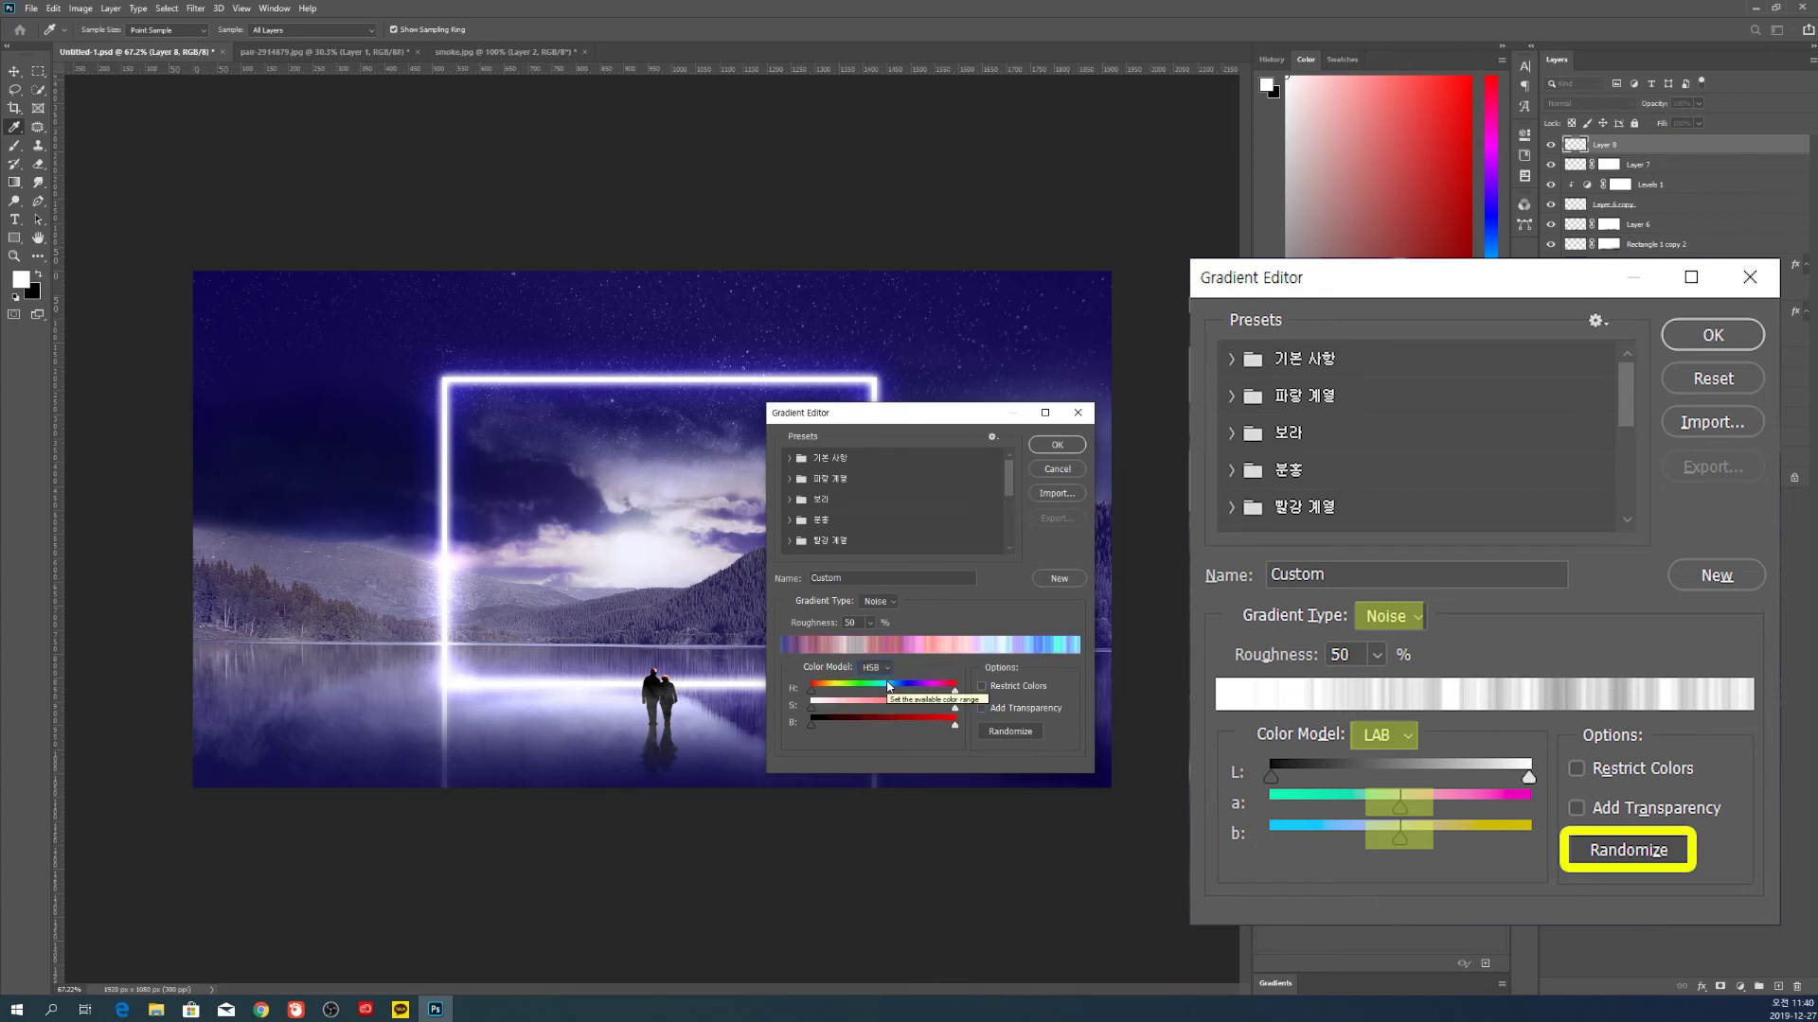
click(874, 667)
click(879, 709)
mouse_move(953, 708)
mouse_down()
mouse_move(884, 710)
mouse_move(885, 729)
mouse_up()
Randomize the grey noise gradient until it is mostly white with fine grey streaks, and accept it
click(1011, 731)
click(1013, 731)
click(1014, 731)
click(1015, 731)
click(1015, 731)
click(1015, 731)
click(1015, 731)
click(1014, 731)
click(1015, 731)
mouse_move(954, 690)
mouse_down()
mouse_move(919, 695)
mouse_move(954, 690)
mouse_up()
click(1015, 731)
click(1015, 731)
click(1015, 731)
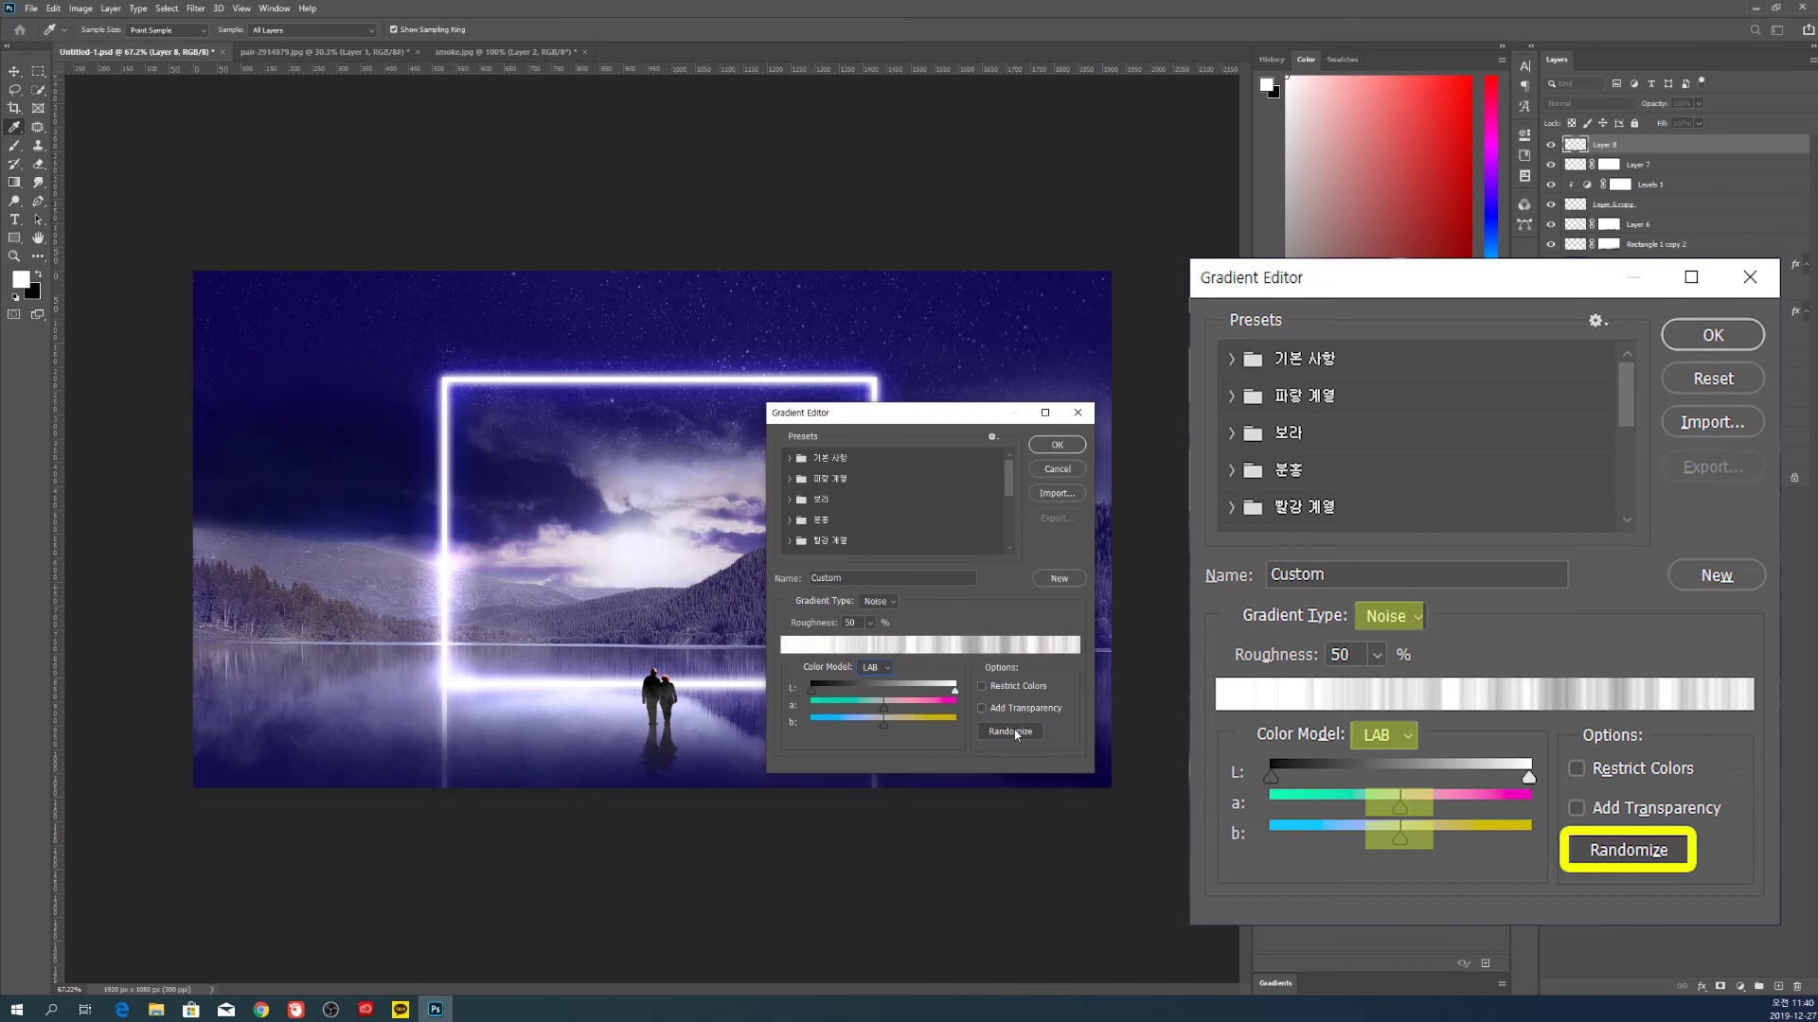
click(1057, 444)
Draw an angle gradient on the new layer from the bright cloud at the centre straight down to the lake
drag(669, 550, 665, 765)
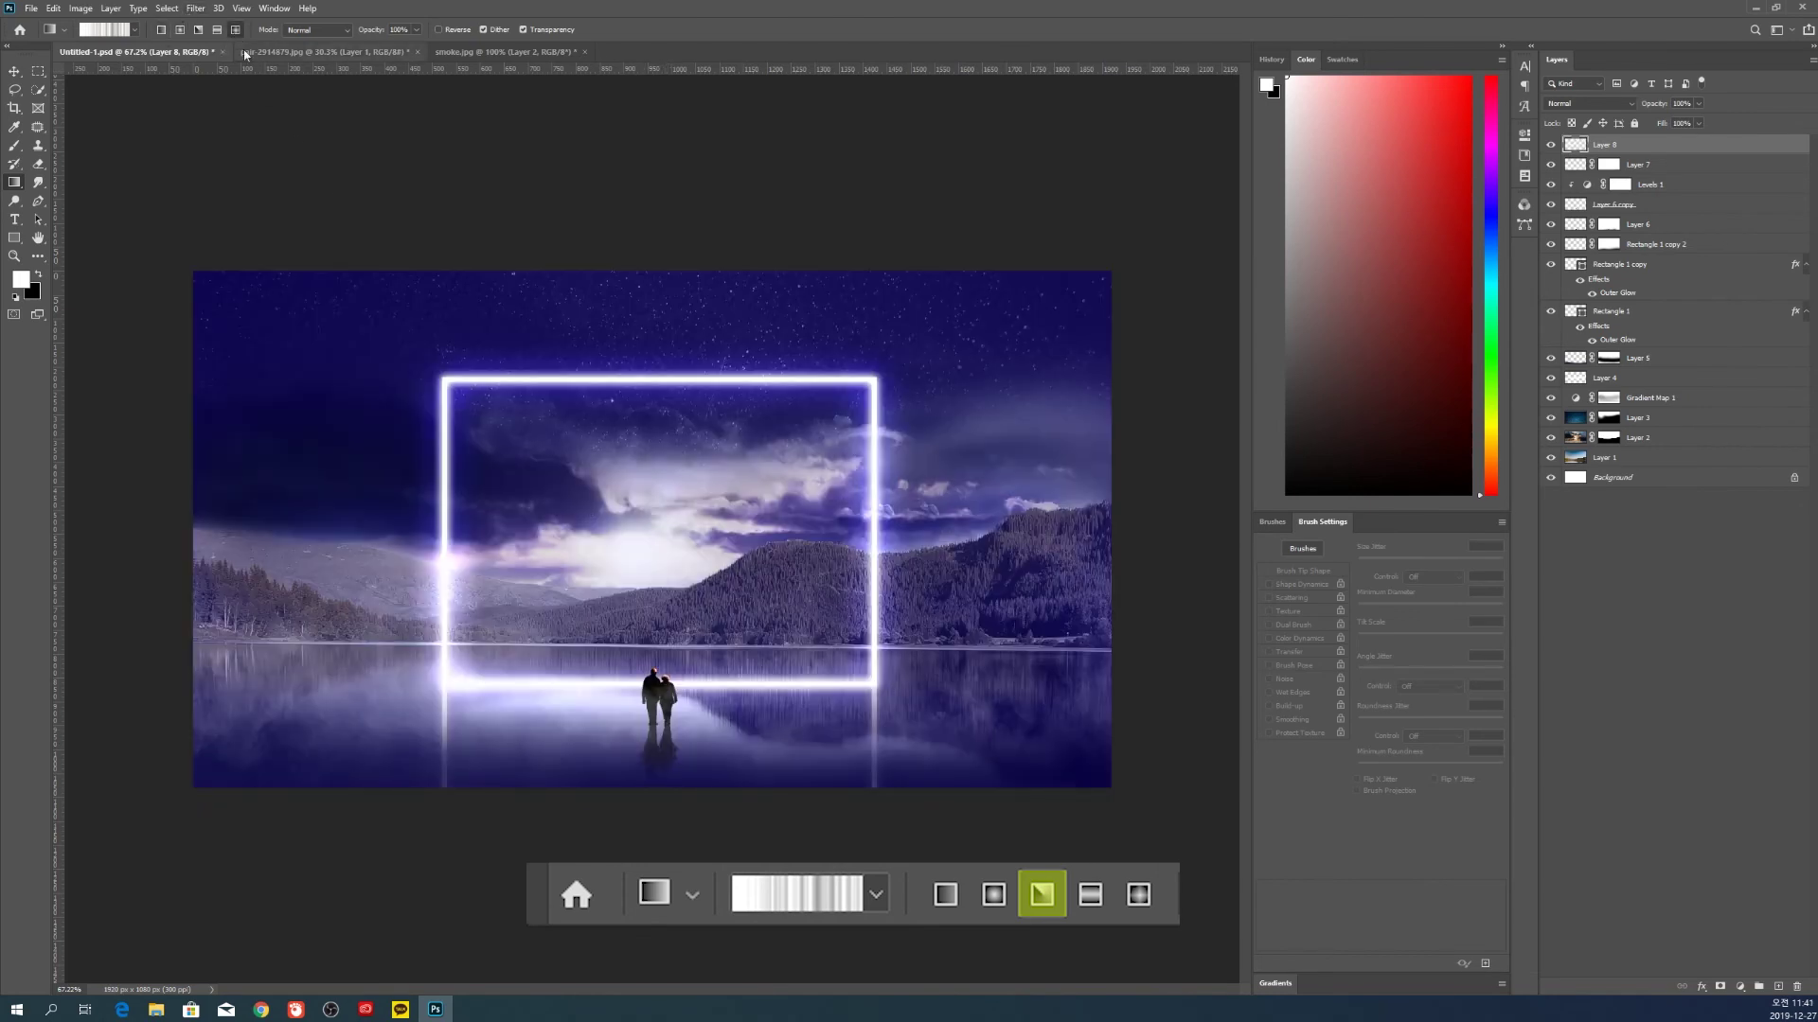
drag(663, 559, 662, 694)
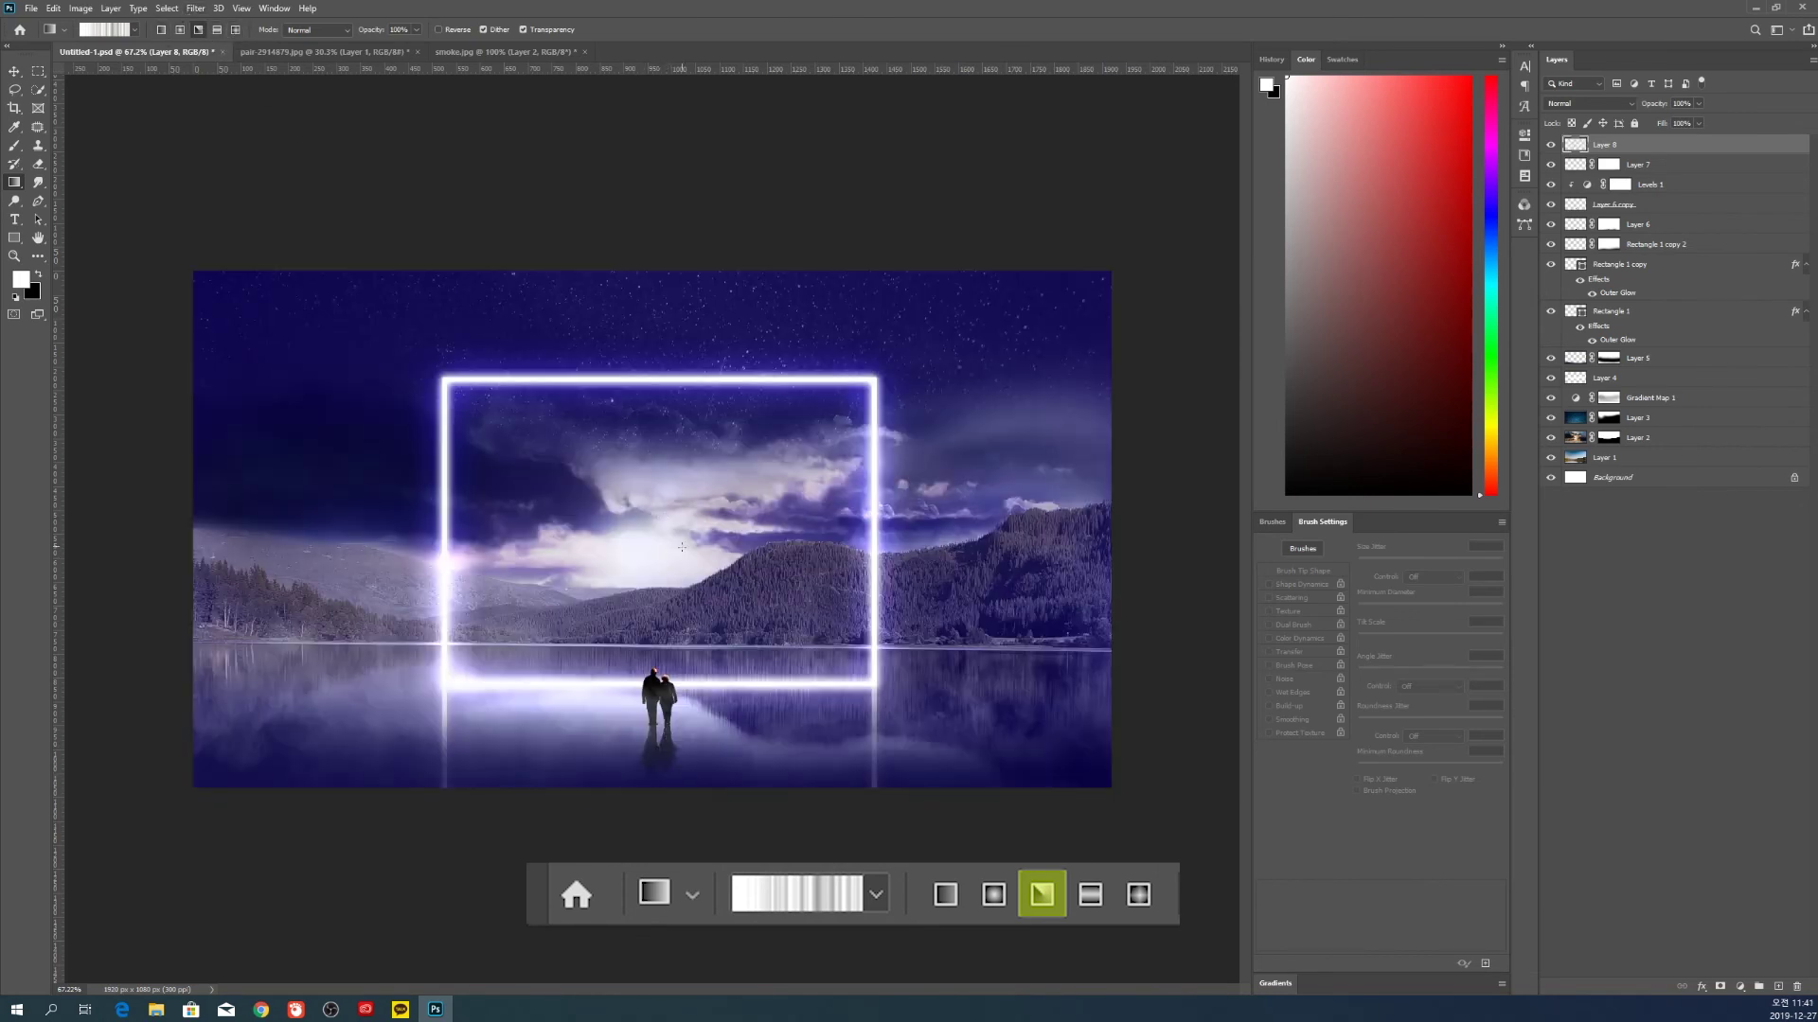
drag(681, 773, 659, 765)
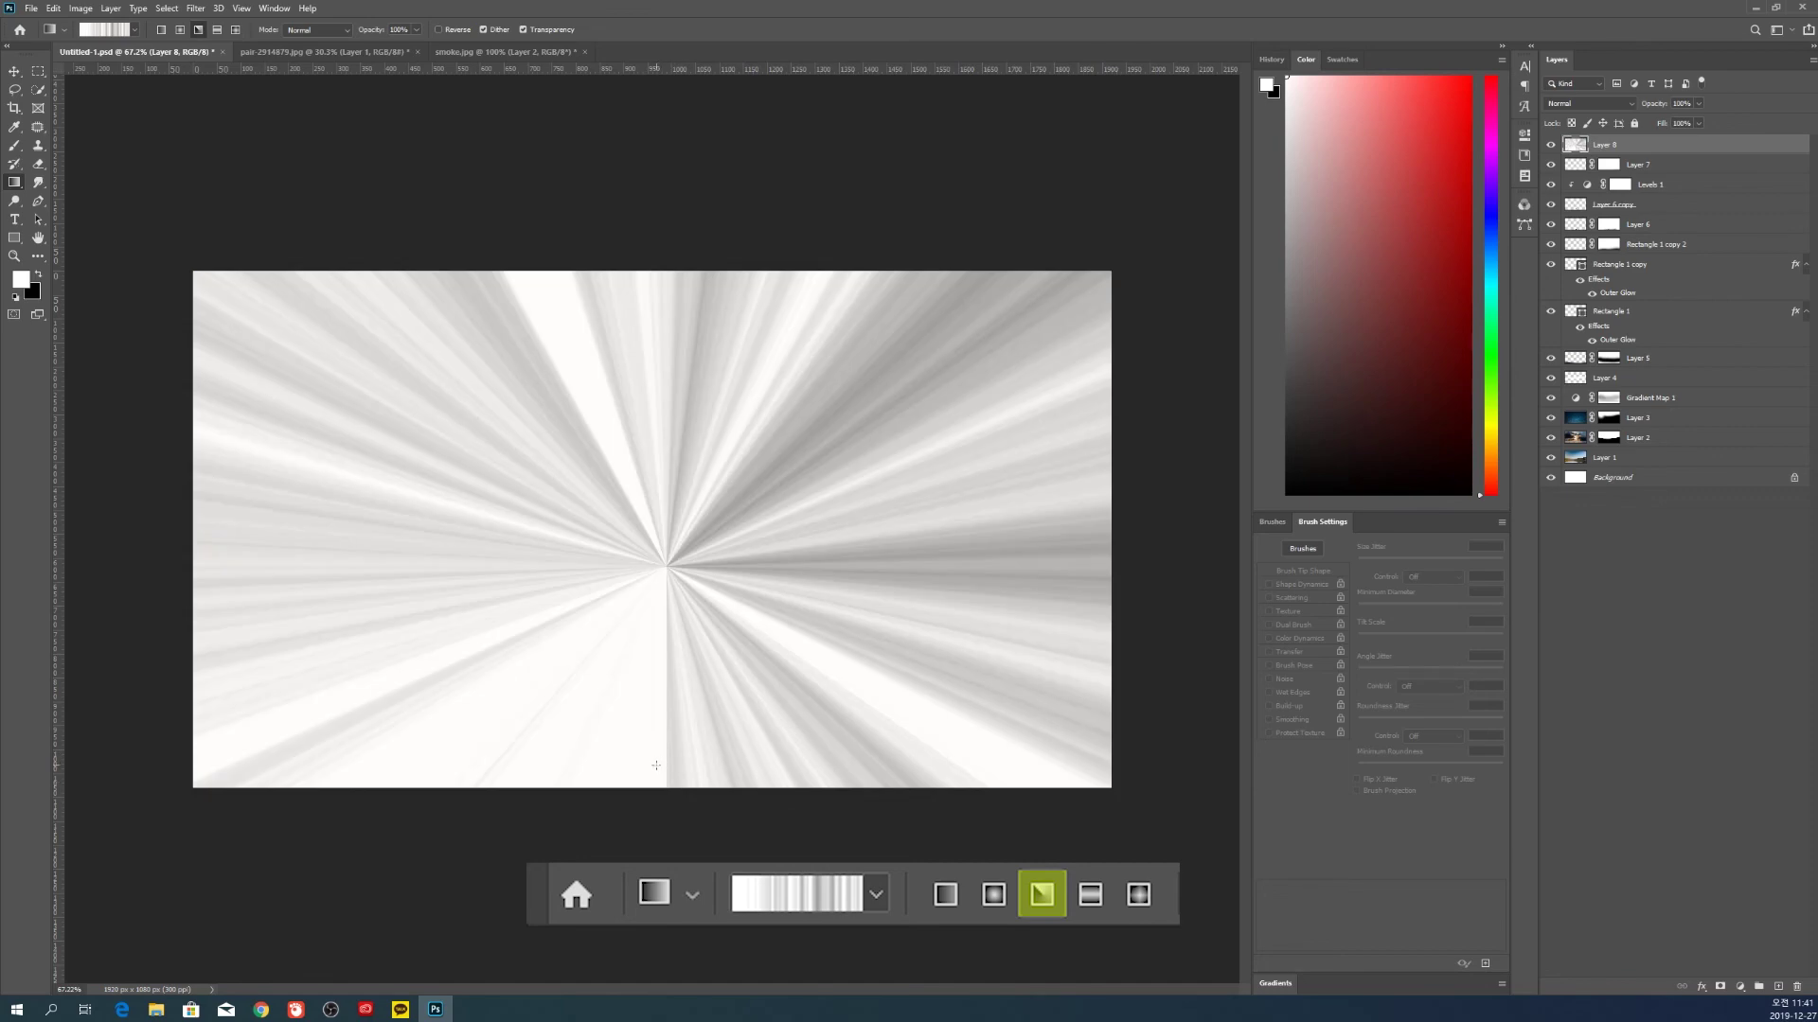
Set the light ray layer's blending mode to Screen
key(v)
mouse_move(841, 554)
mouse_down()
mouse_move(854, 519)
mouse_move(832, 560)
mouse_up()
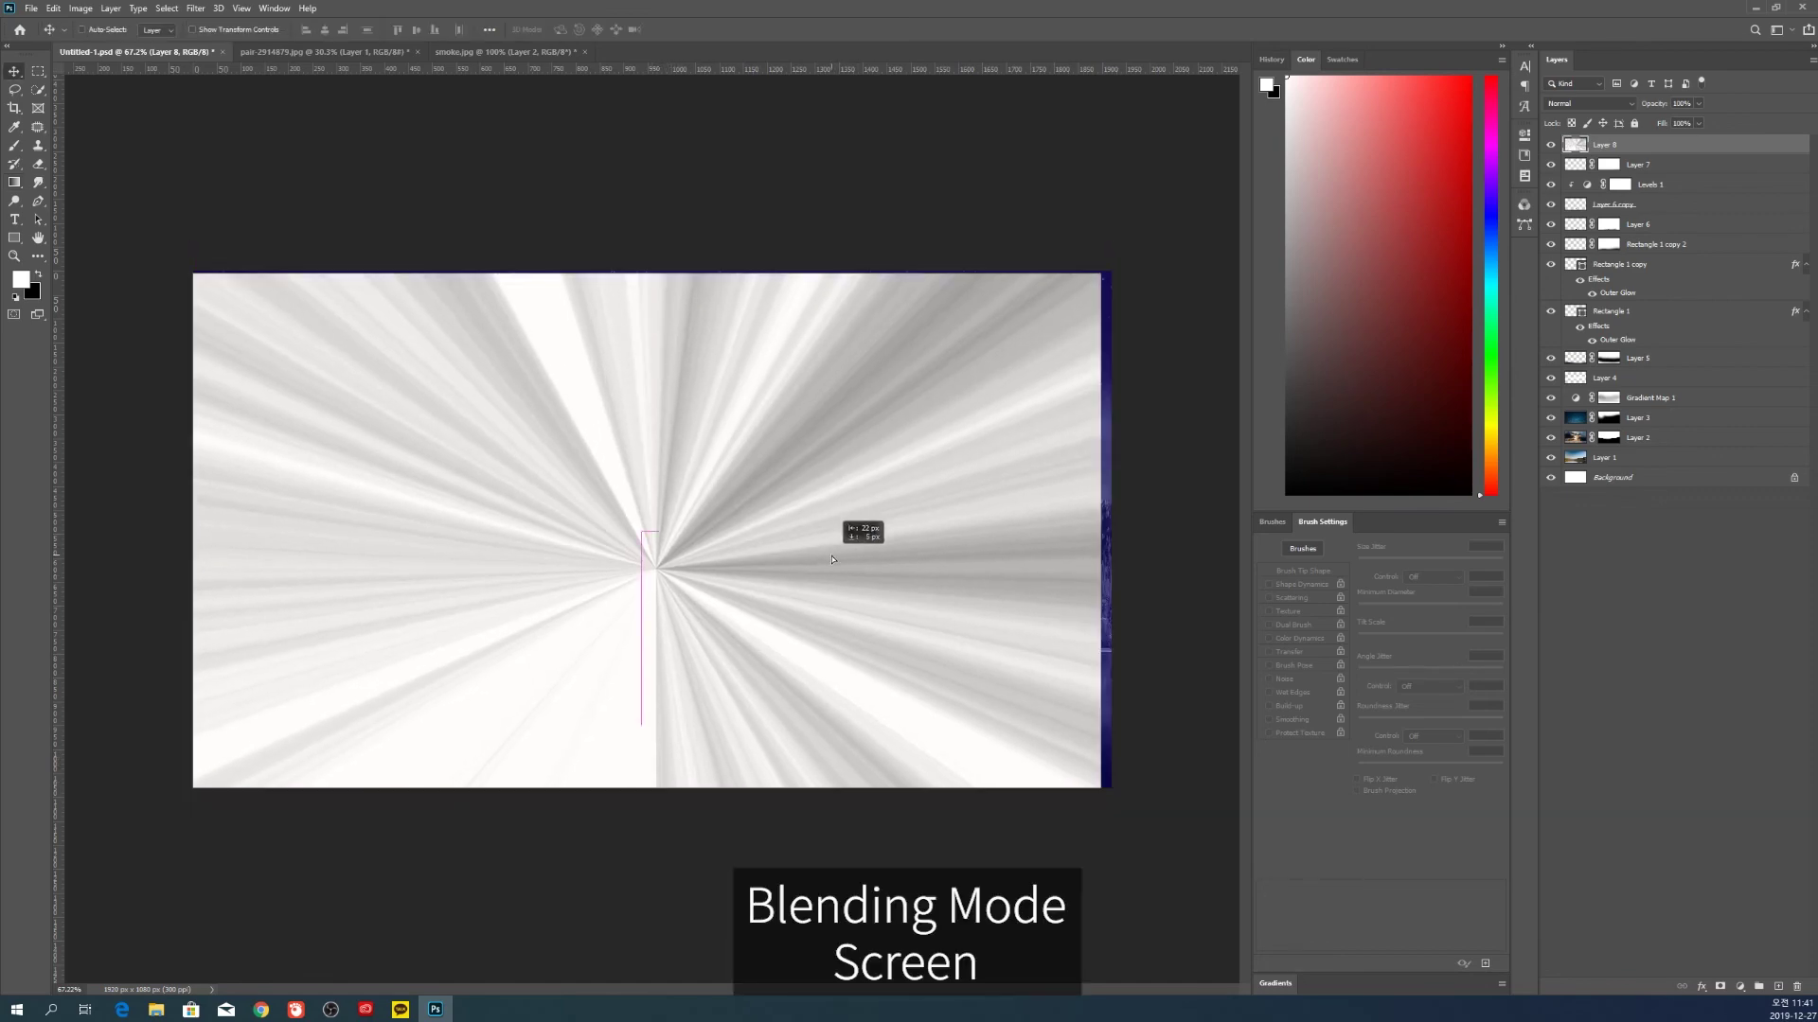
click(1589, 103)
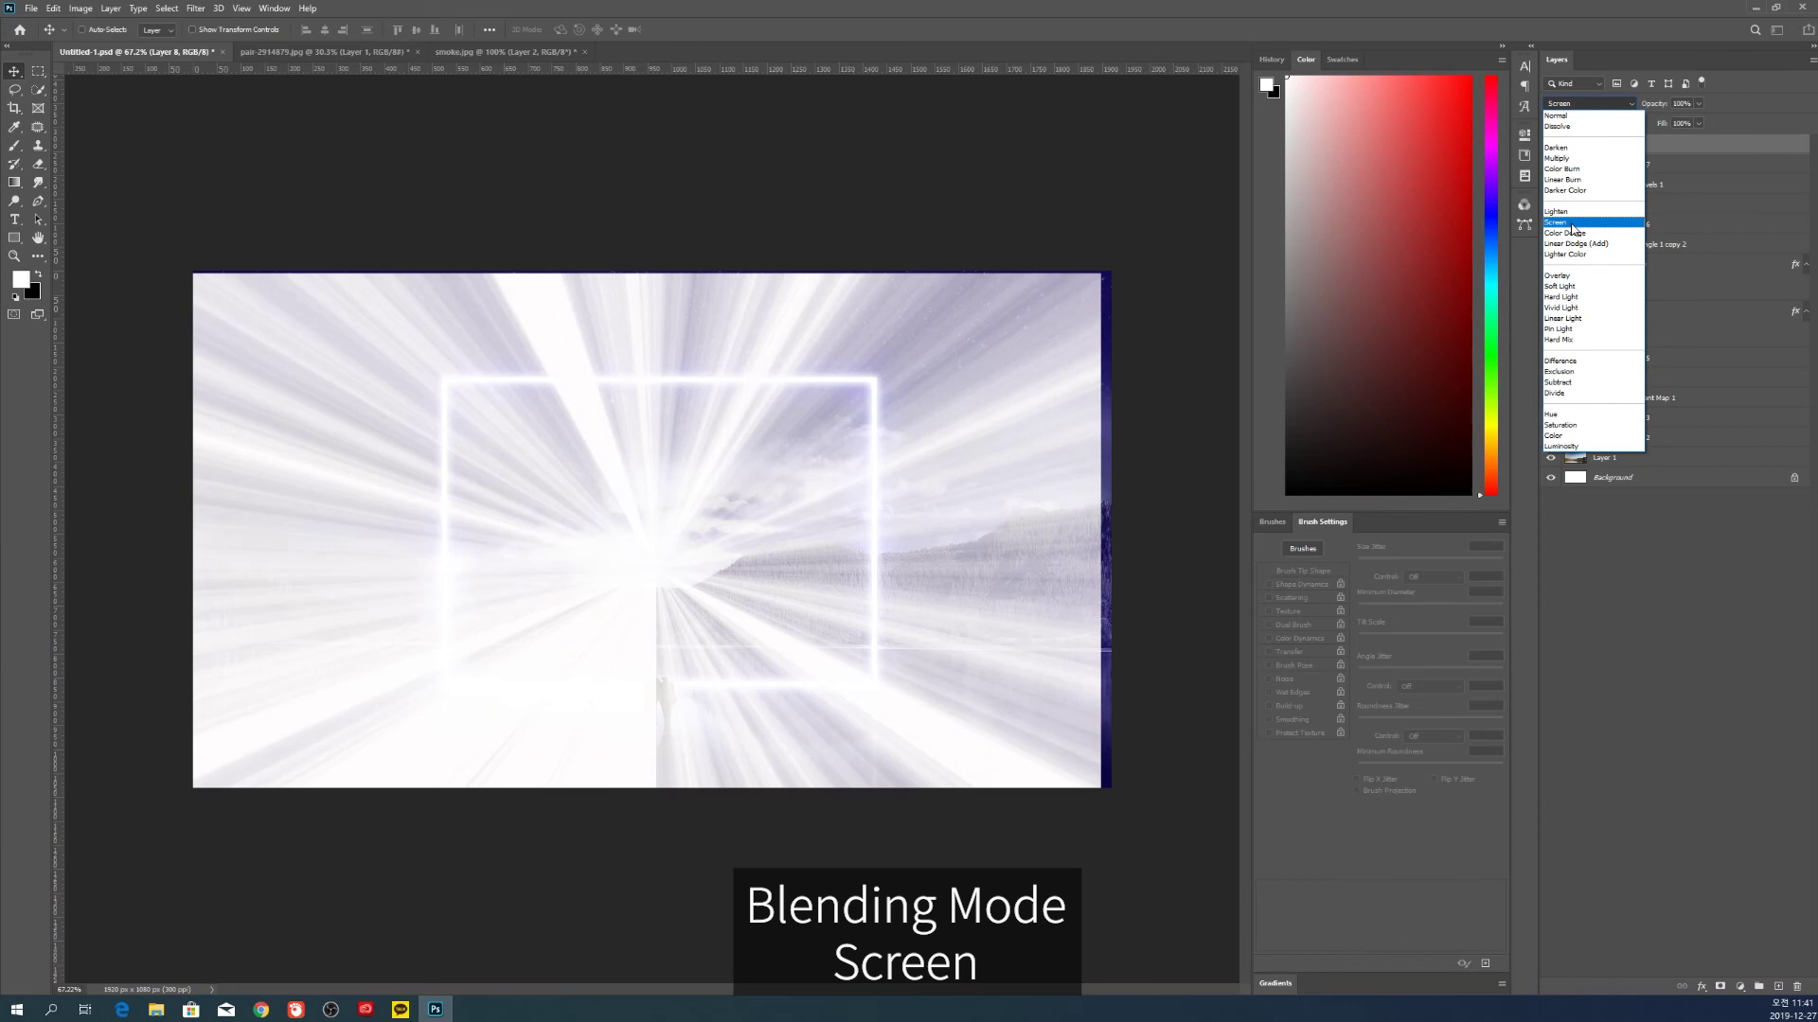
click(1572, 224)
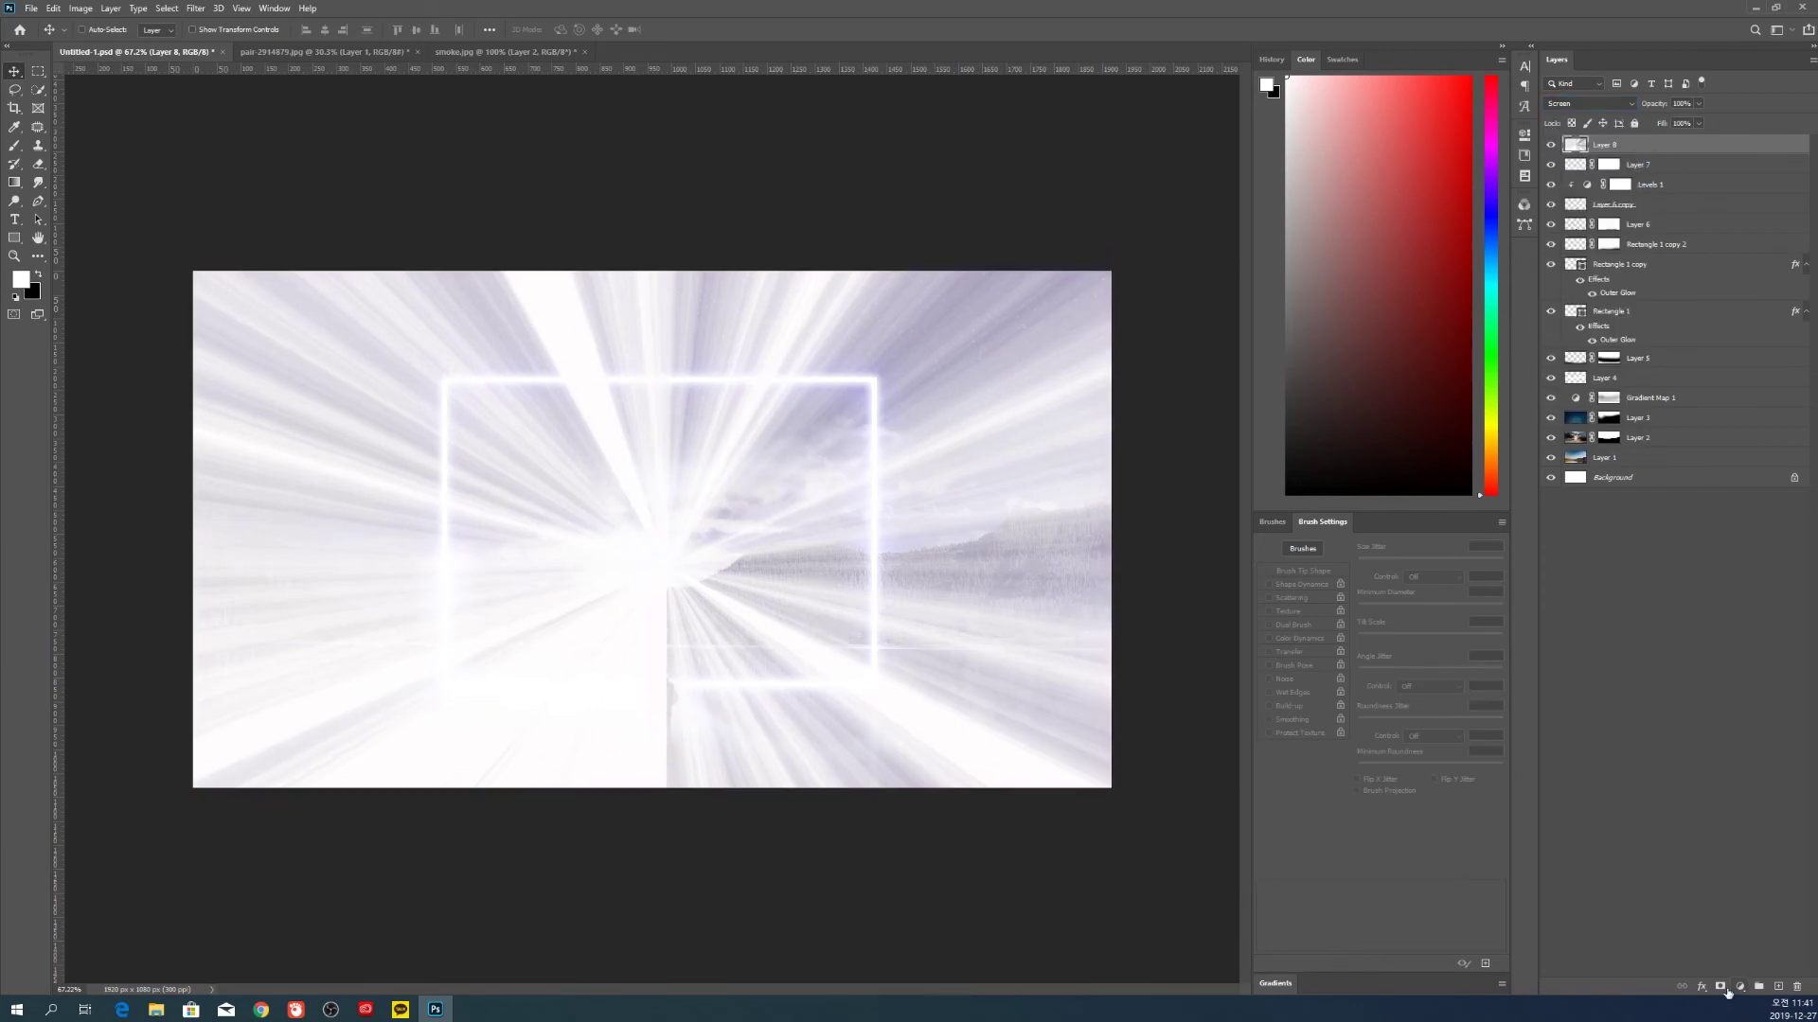
Darken the light ray layer with Curves by pulling in the shadow point and adding a point at input 236, output 189
key(ctrl+m)
drag(1141, 705, 1262, 700)
click(1303, 572)
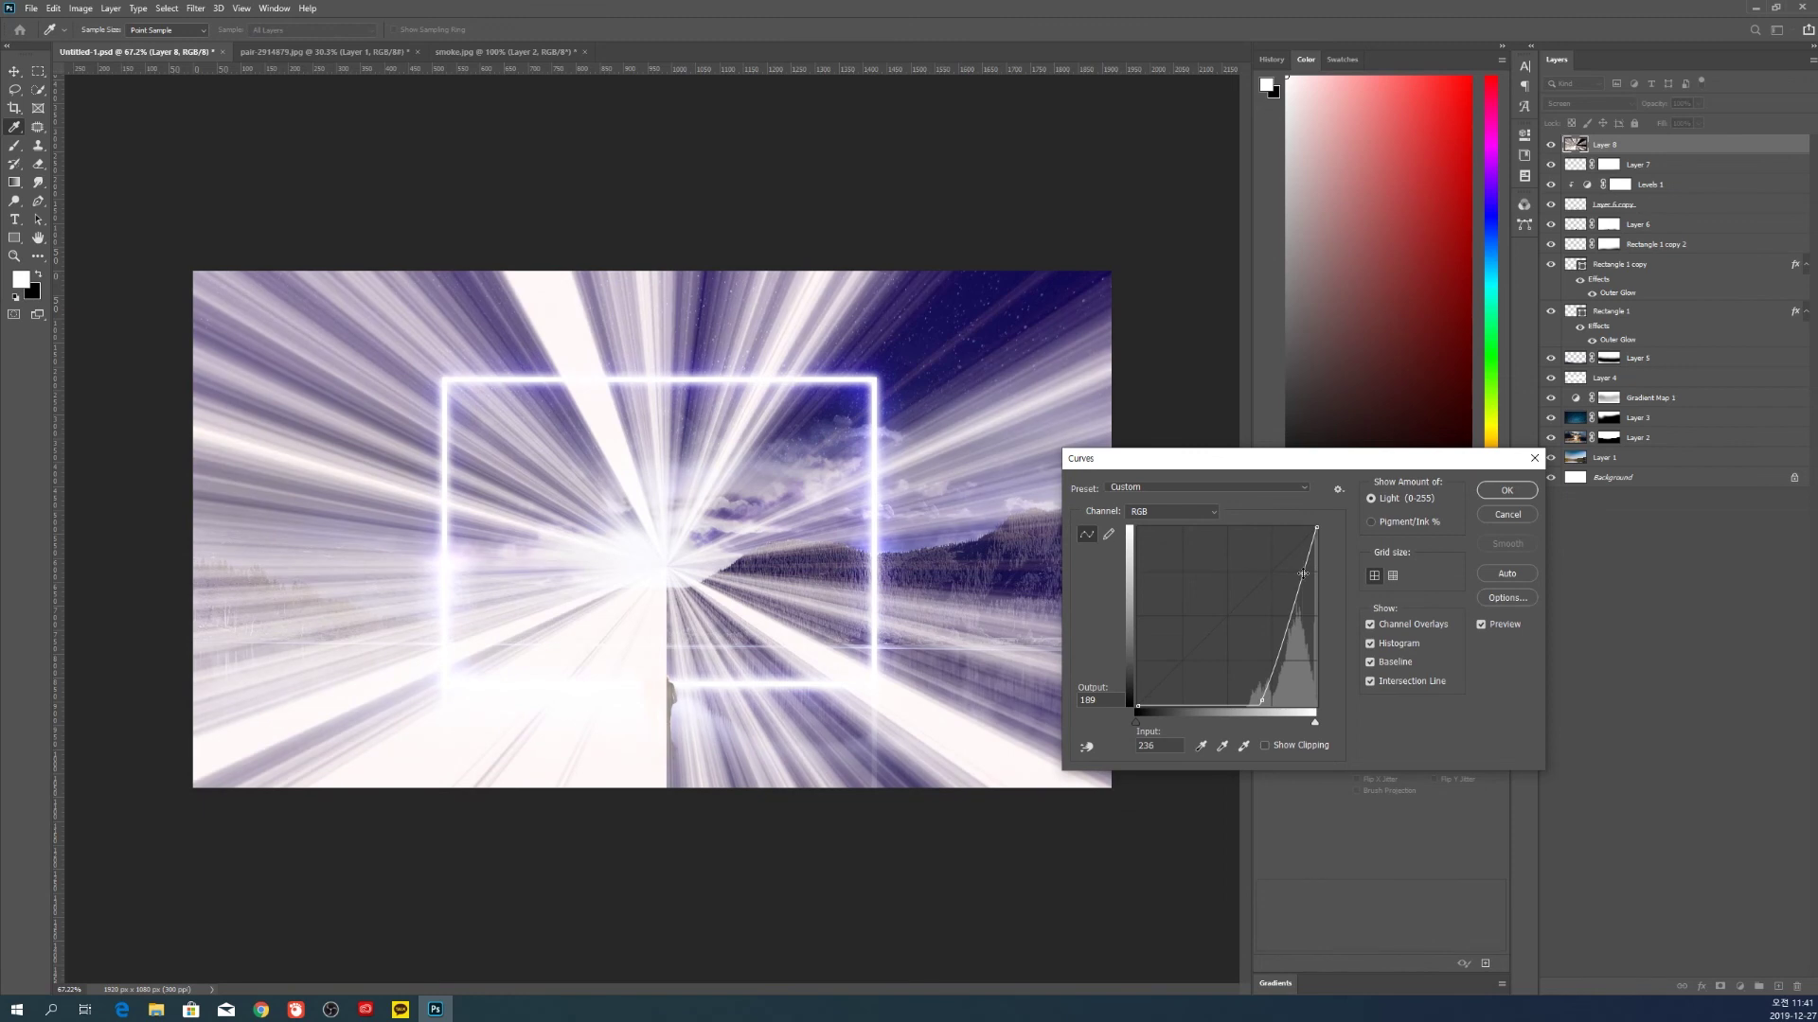
click(1501, 489)
Shift the light rays slightly to the right and lower their layer's opacity to about 65%
key(v)
mouse_move(763, 617)
mouse_down()
mouse_move(796, 589)
mouse_move(769, 618)
mouse_up()
click(1698, 104)
drag(1704, 121, 1676, 124)
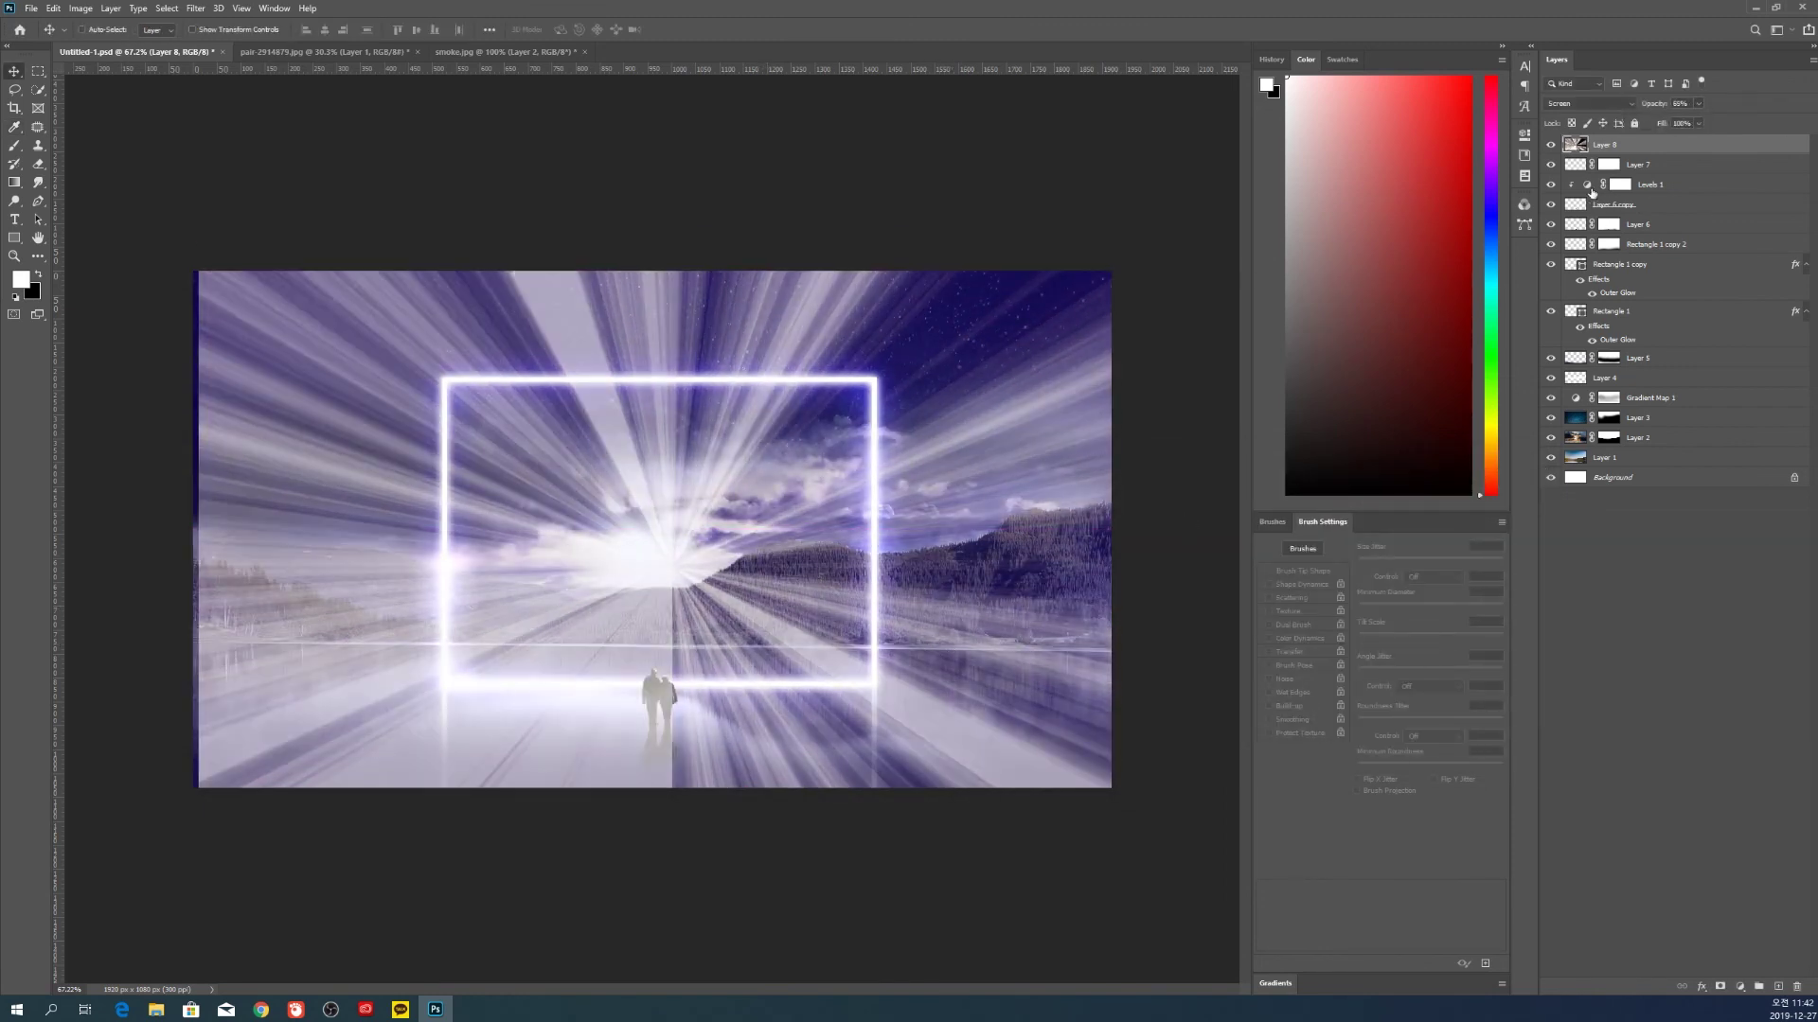
Move the light ray layer between Layer 3 and Layer 2 and add a layer mask to it
drag(1664, 144, 1629, 444)
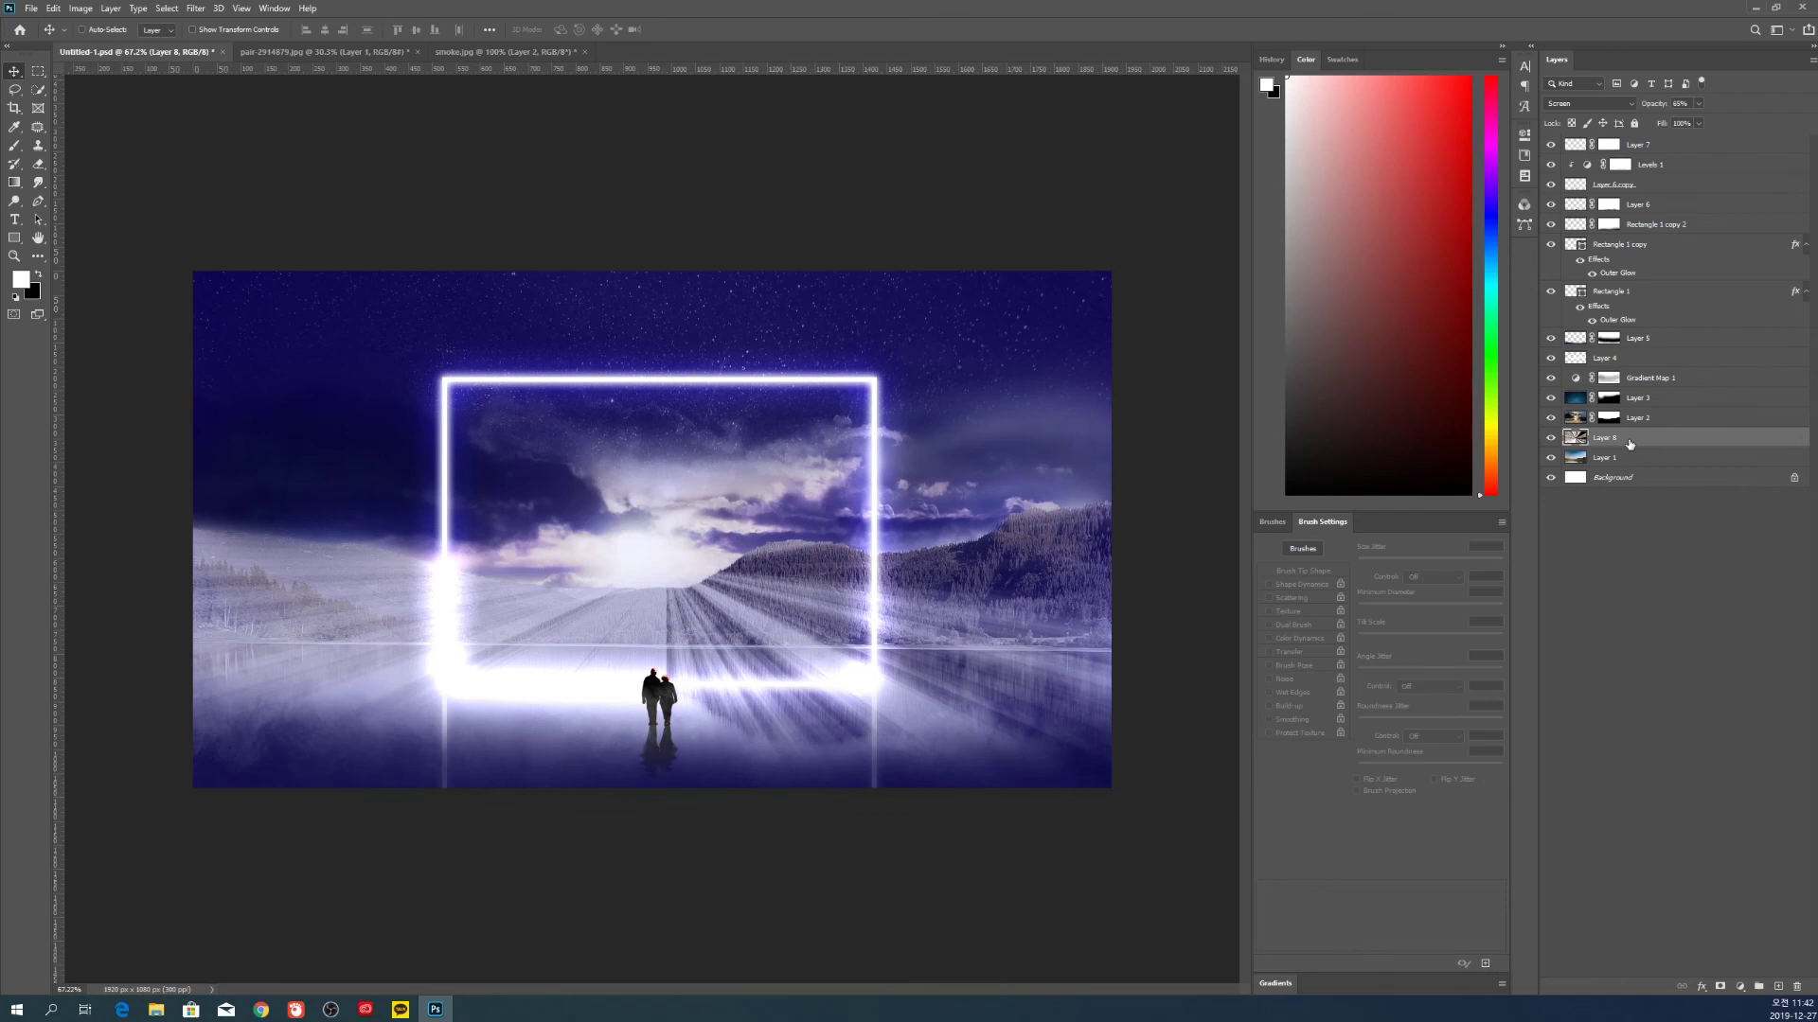
key(ctrl+z)
click(1720, 987)
Paint black on the light ray mask with a soft brush to hide the rays over the lake, hills and upper sky
key(b)
mouse_move(1109, 770)
mouse_down()
mouse_move(383, 764)
mouse_move(270, 665)
mouse_move(539, 716)
mouse_move(1009, 703)
mouse_move(911, 760)
mouse_move(1104, 628)
mouse_up()
key(bracketleft)
key(bracketright)
key(bracketright)
mouse_move(190, 344)
mouse_down()
mouse_move(767, 278)
mouse_move(1120, 392)
mouse_move(1104, 389)
mouse_up()
Raise the light ray layer's opacity to about 75%
key(v)
click(1574, 417)
click(1698, 104)
drag(1699, 121, 1710, 124)
Paint more black on the light ray mask to fade the rays in the sky around the upper left of the neon frame
click(1609, 417)
key(b)
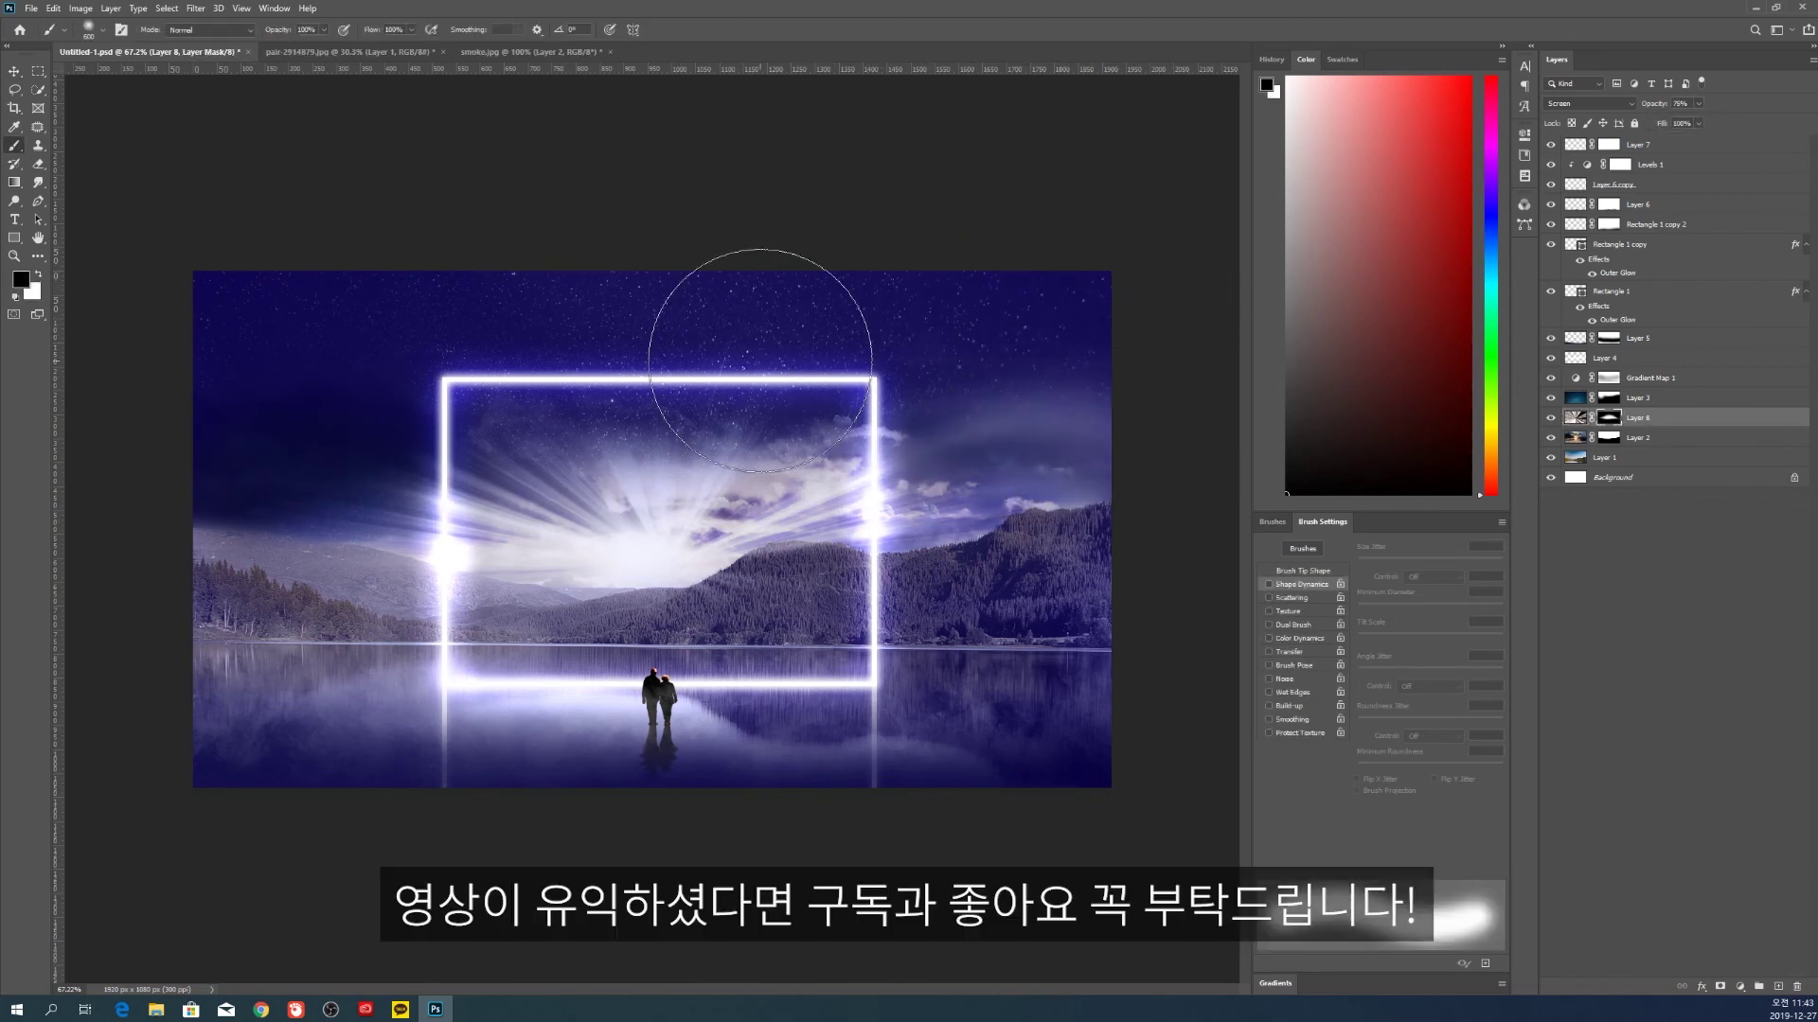
drag(537, 327, 353, 401)
Nudge the light ray image down about 30 pixels
key(v)
click(1575, 418)
key(shift+Down)
key(shift+Down)
key(shift+Down)
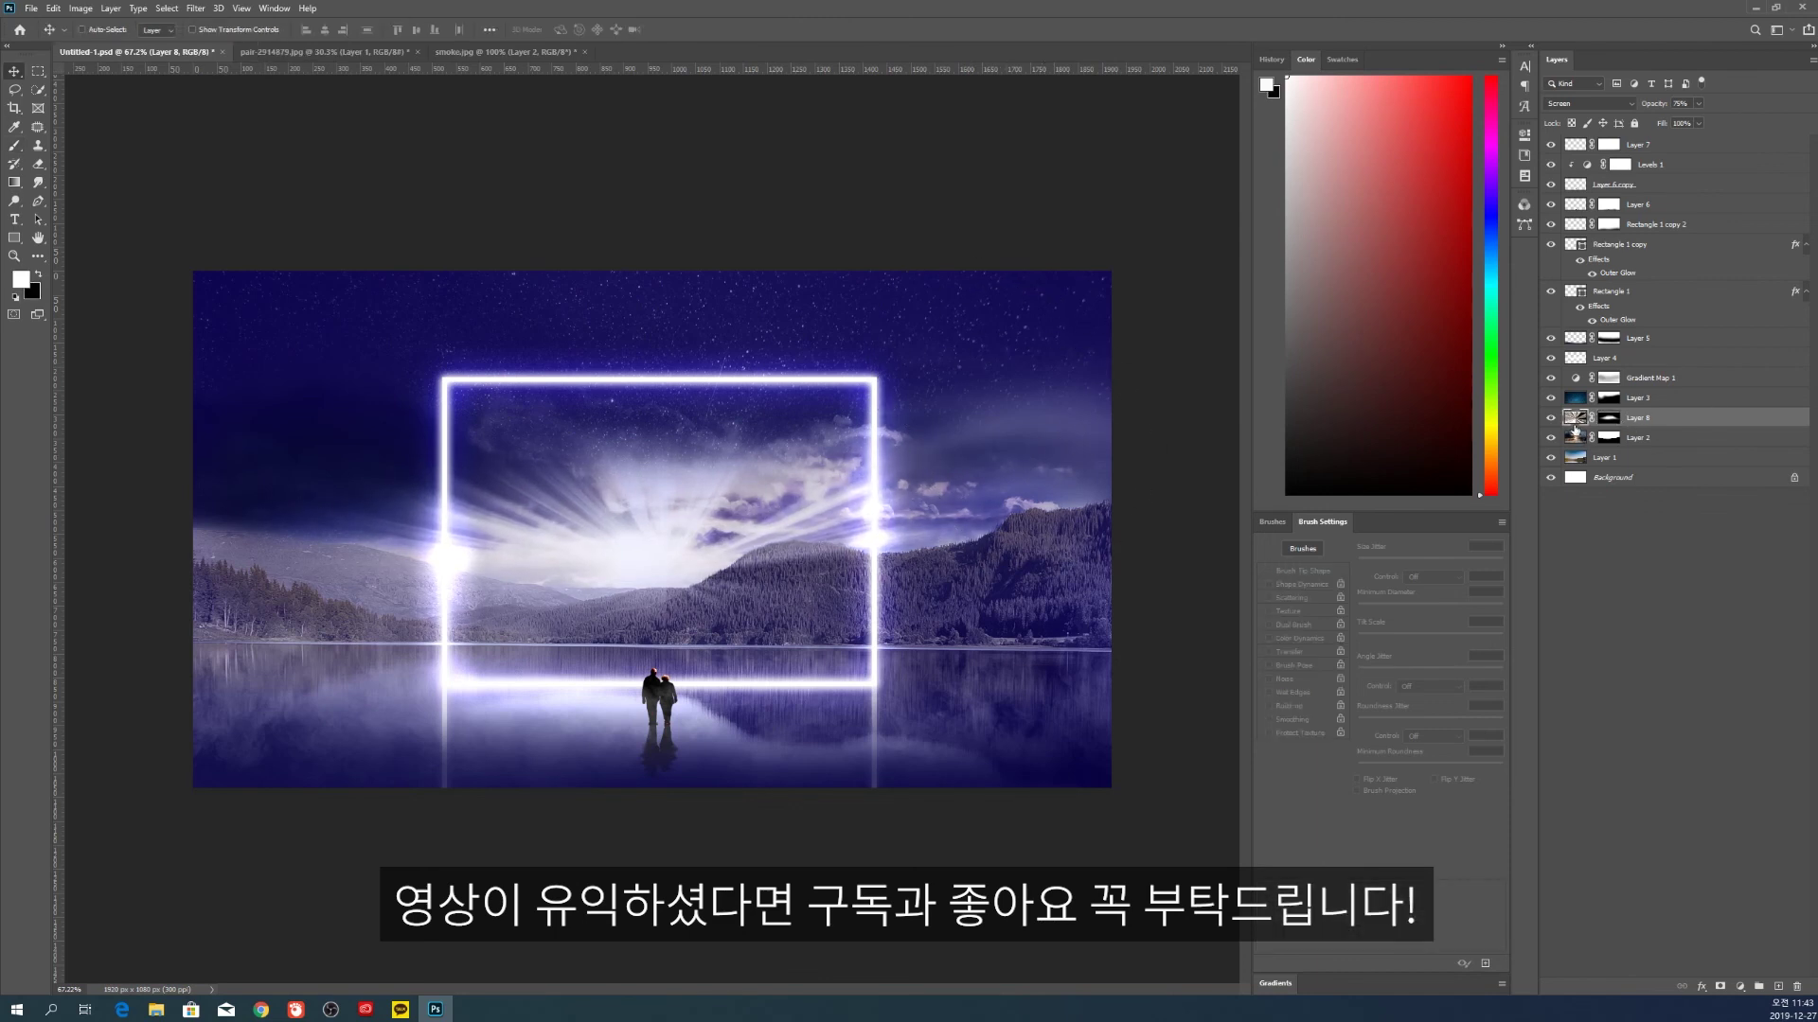
Soften the upper ends of the rays by painting black on the light ray mask with a larger brush
click(1608, 421)
key(b)
key(bracketright)
key(bracketright)
drag(757, 308, 884, 293)
key(v)
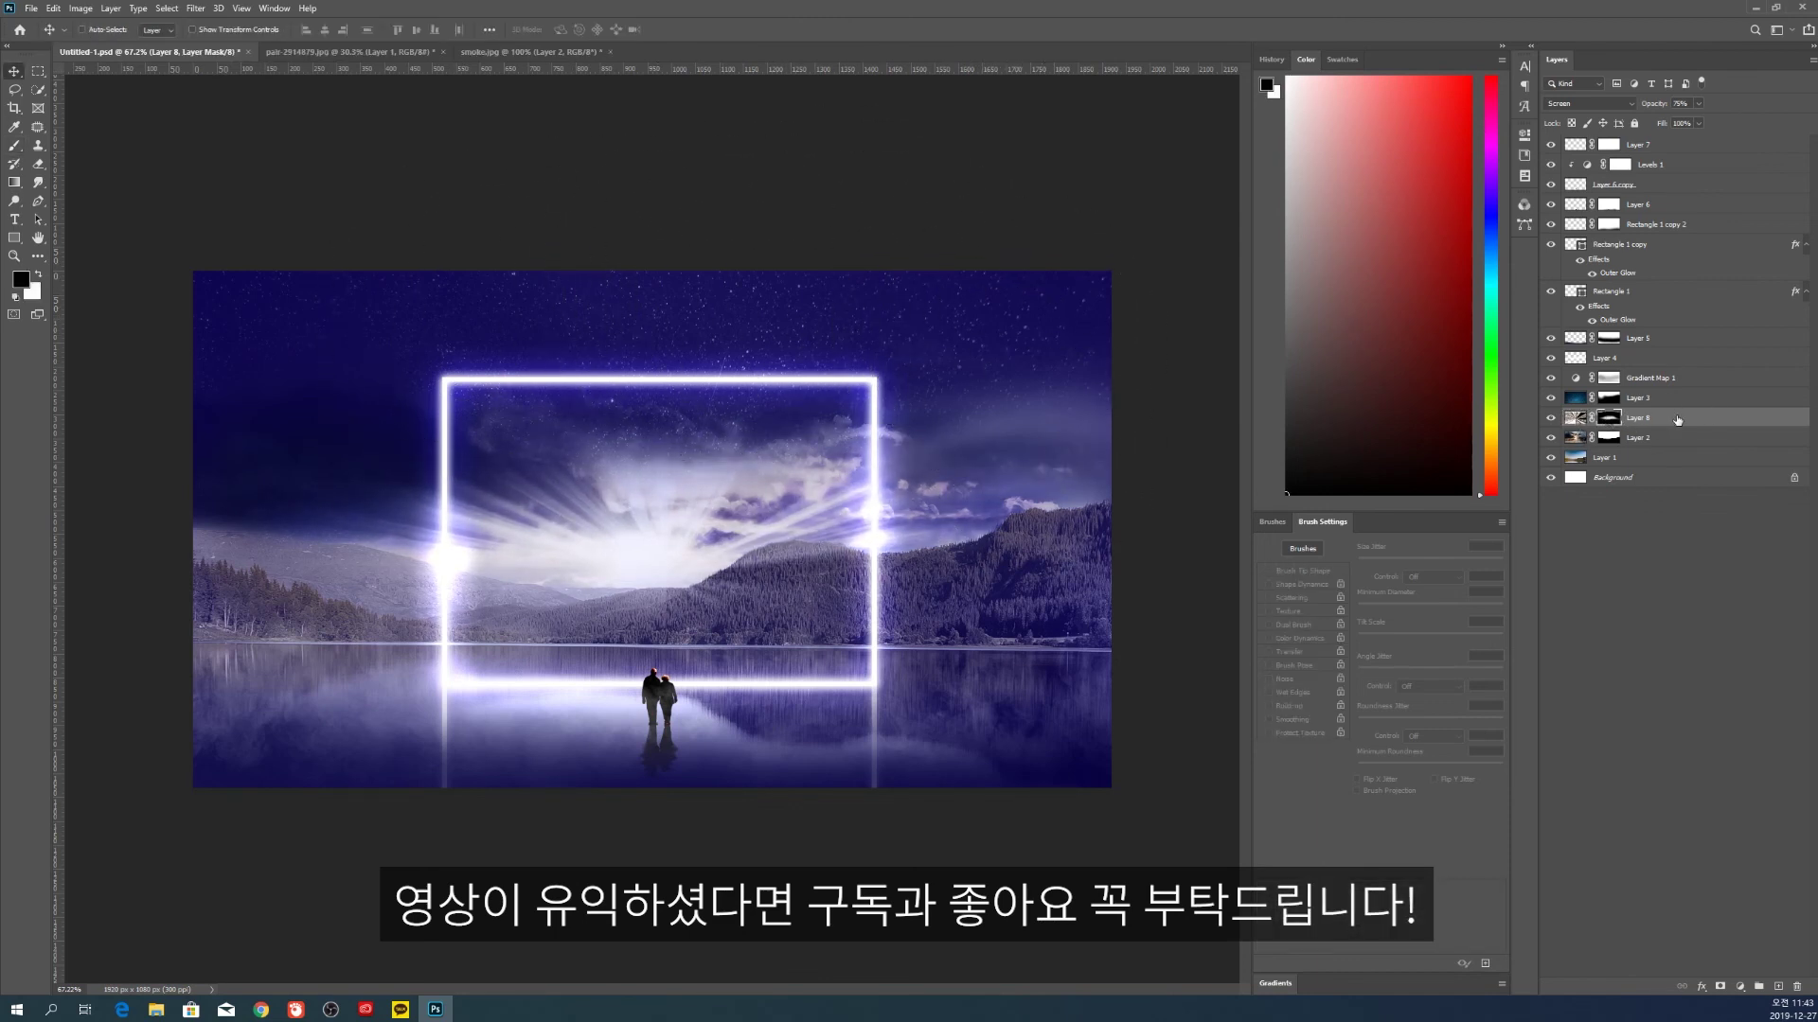
key(ctrl+shift+alt+n)
key(b)
click(673, 589)
key(Delete)
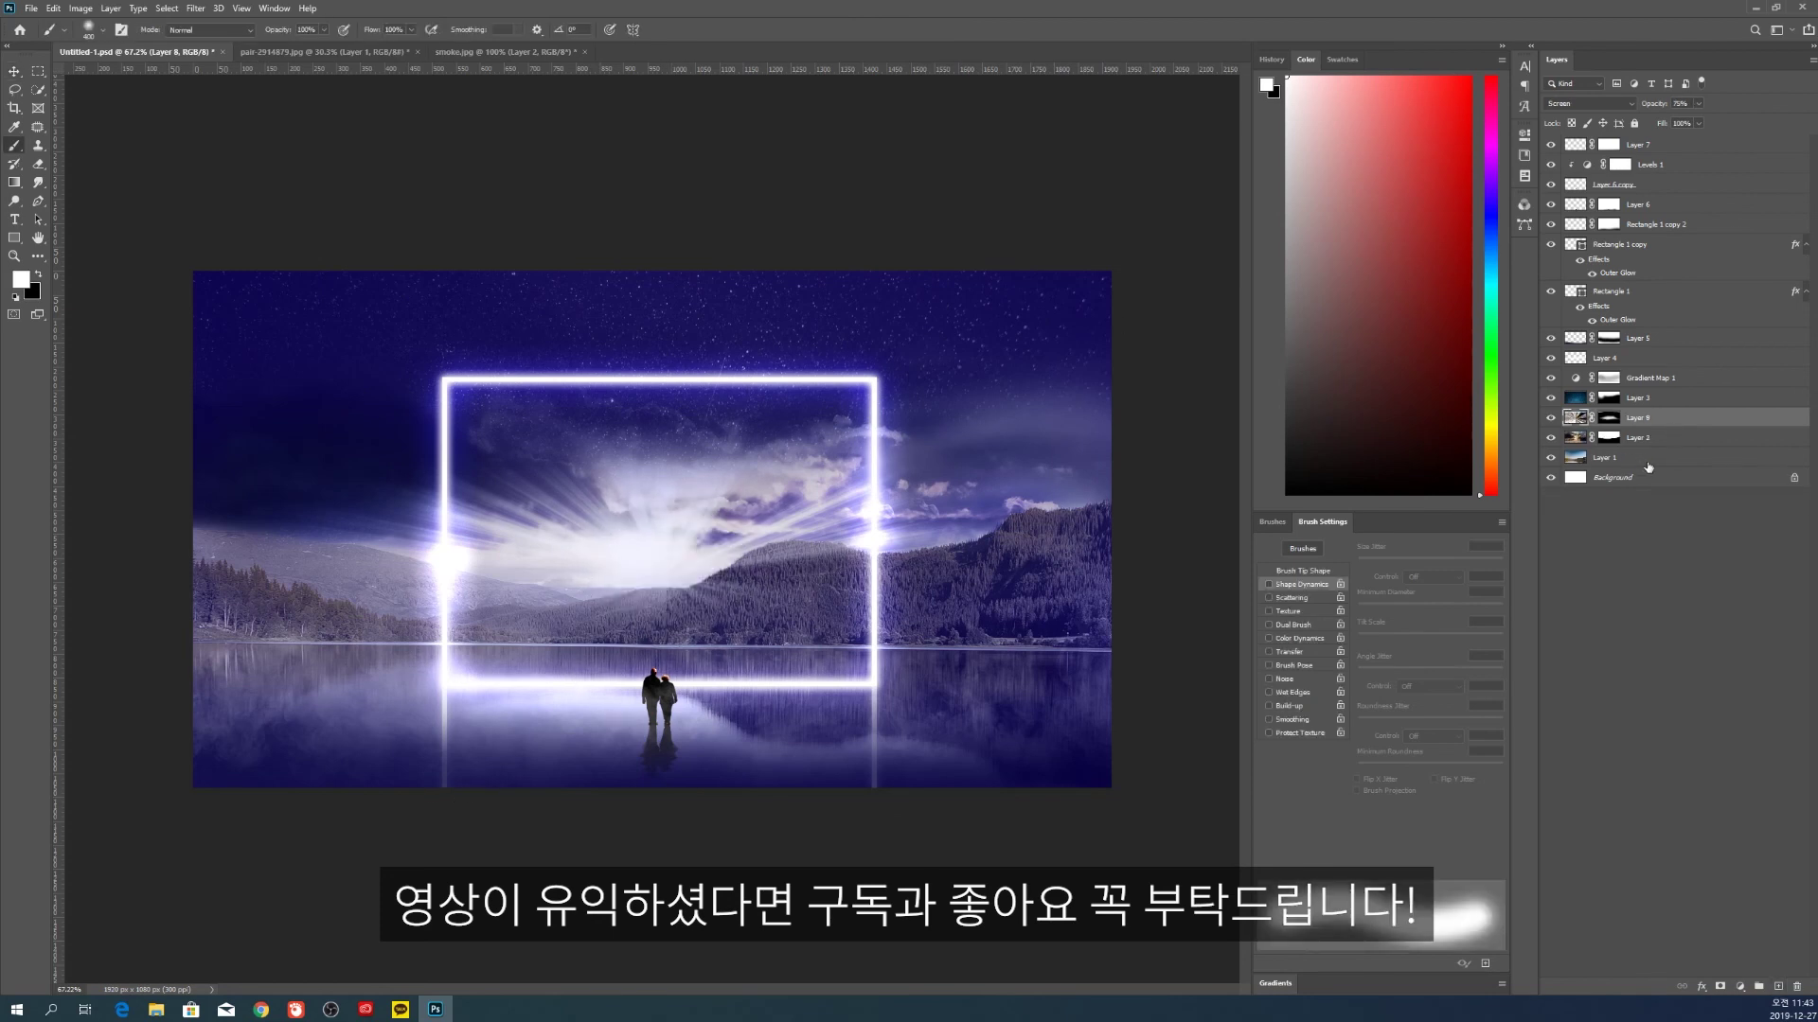
Check the contribution of the starry sky and cloud layers by hiding them and showing them again
click(1579, 462)
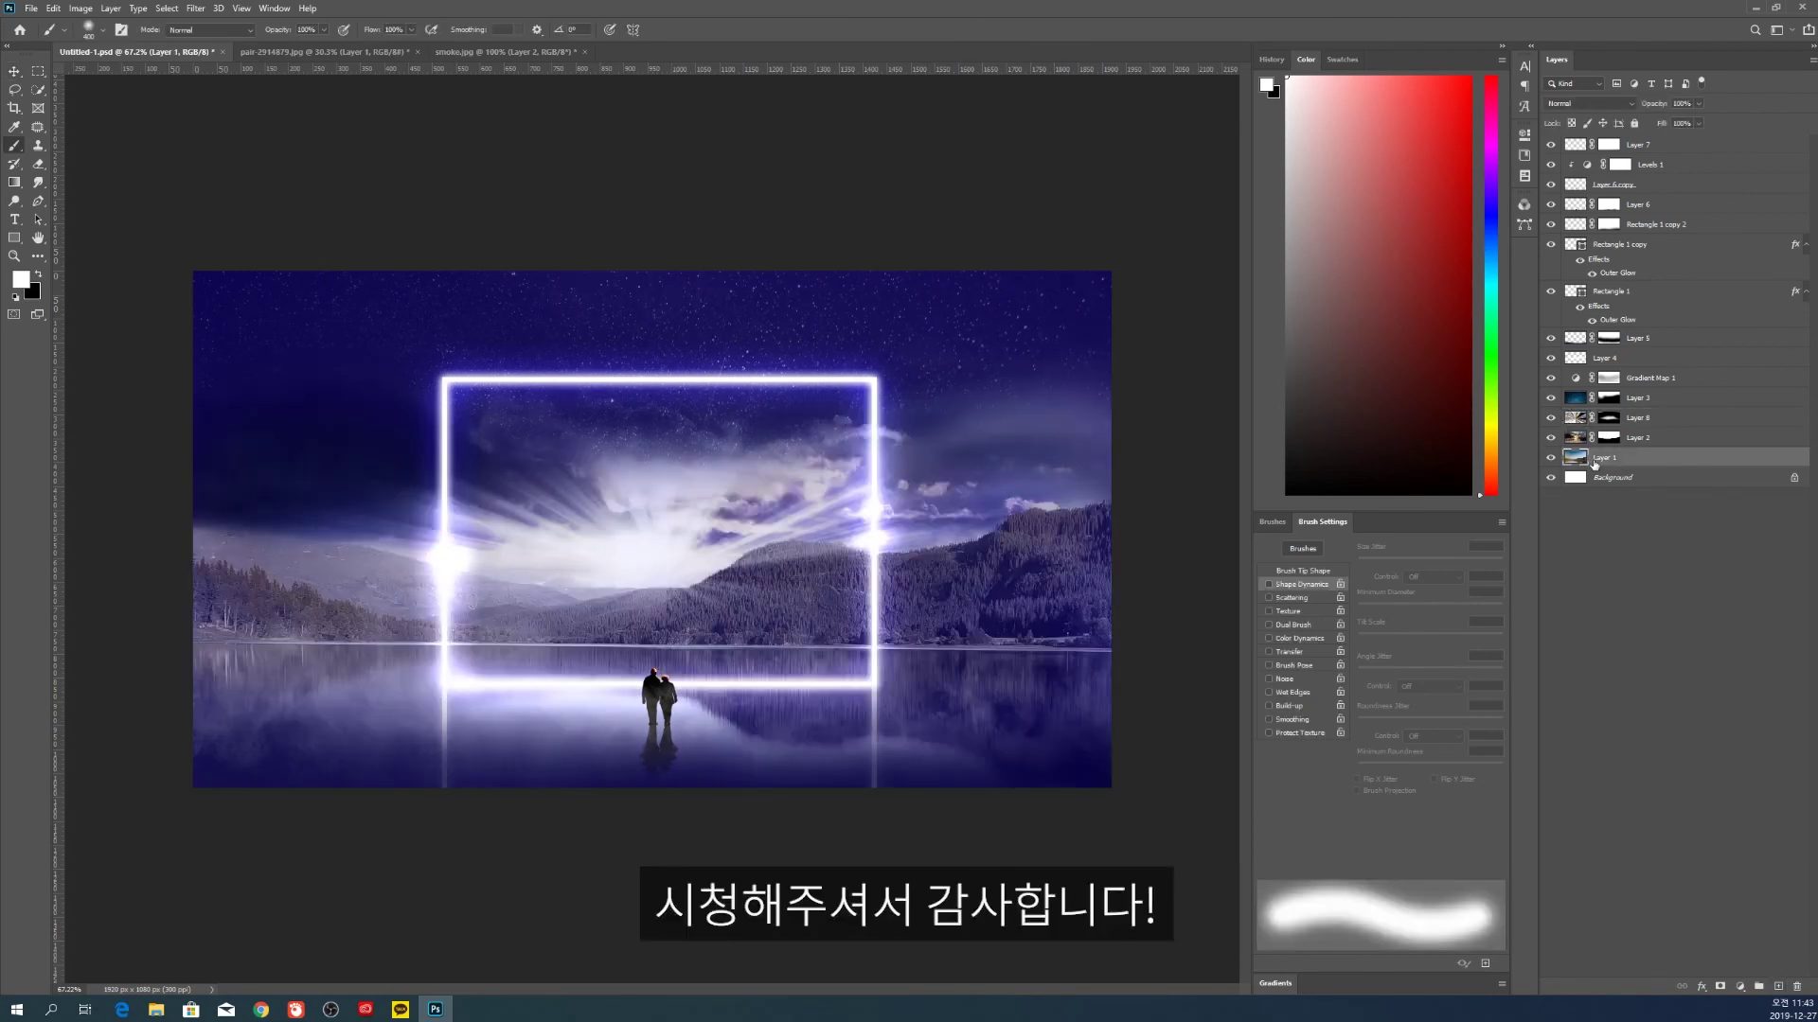
click(1648, 418)
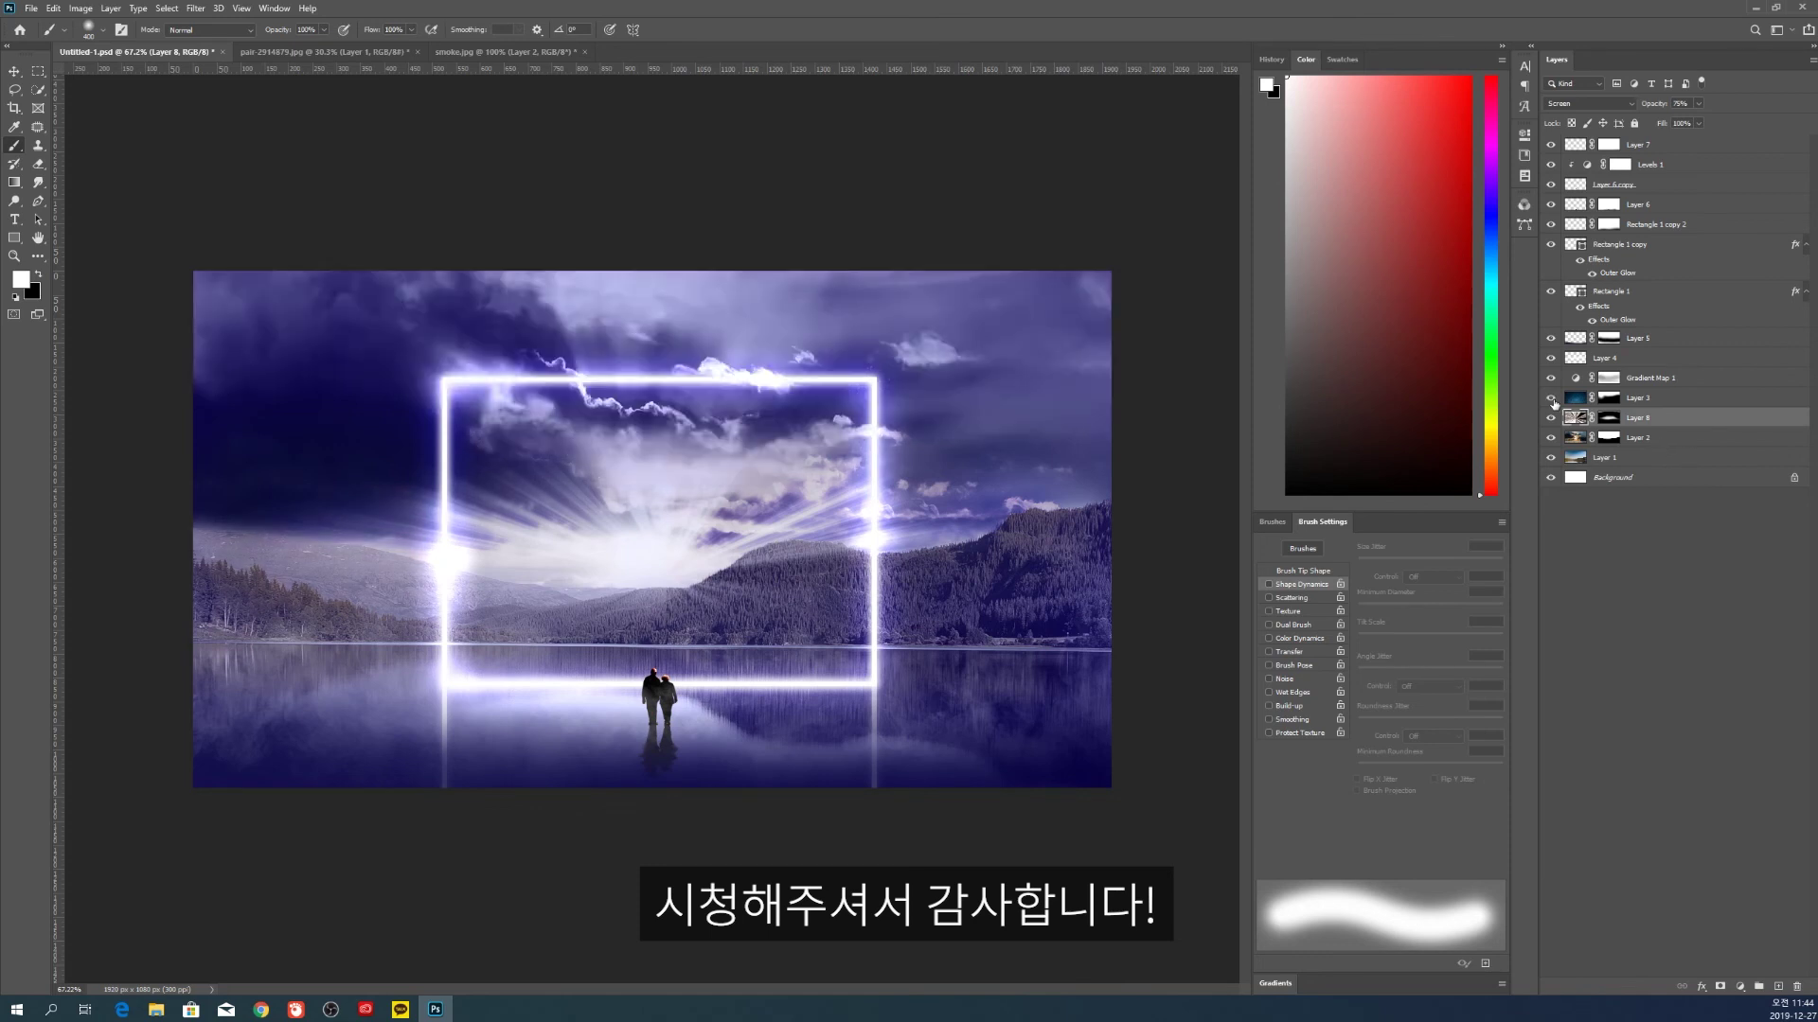
click(1550, 440)
click(1549, 439)
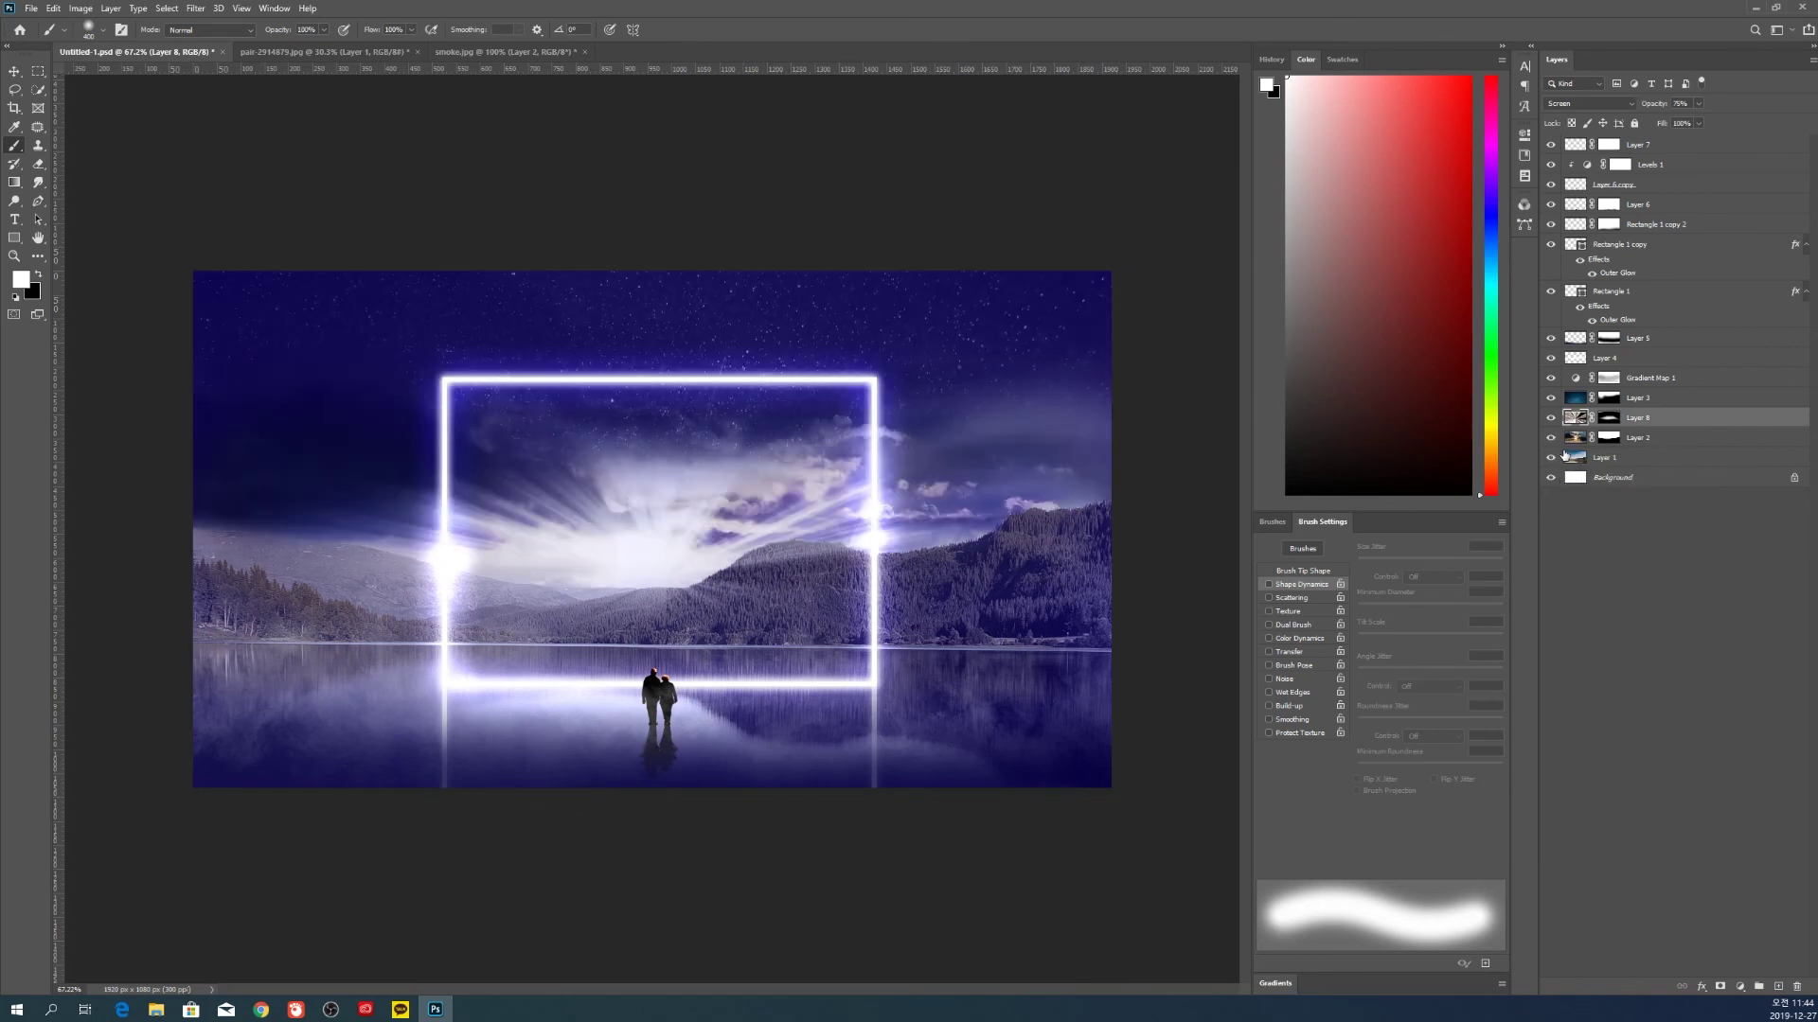